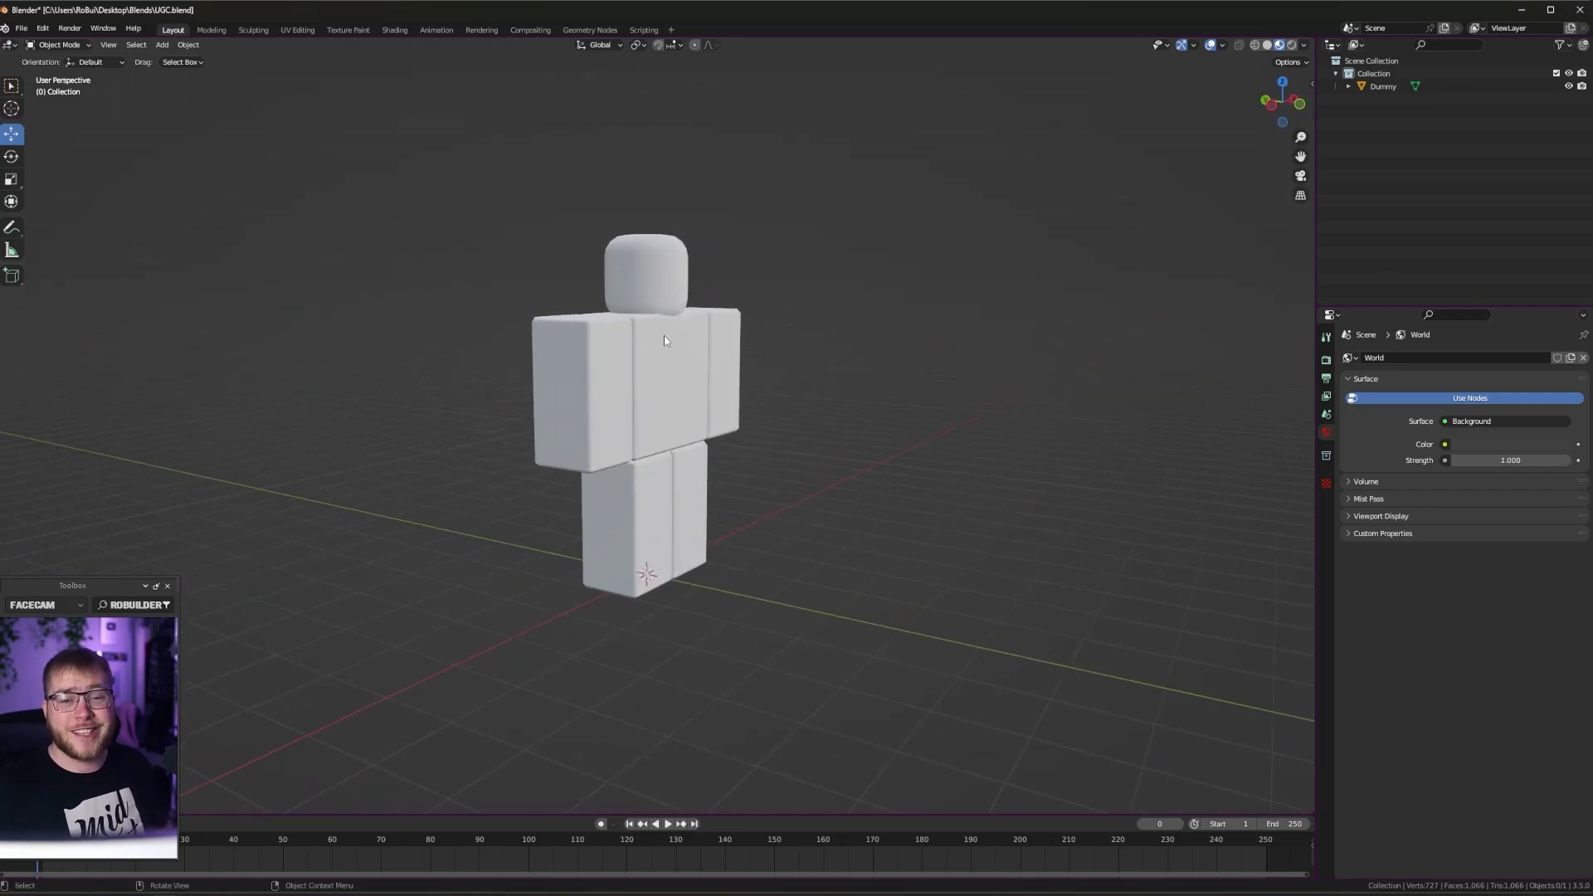
# Bring up the character sketch in the image viewer to examine it, and move its window aside
pyautogui.hotkey('alt', 'Tab')
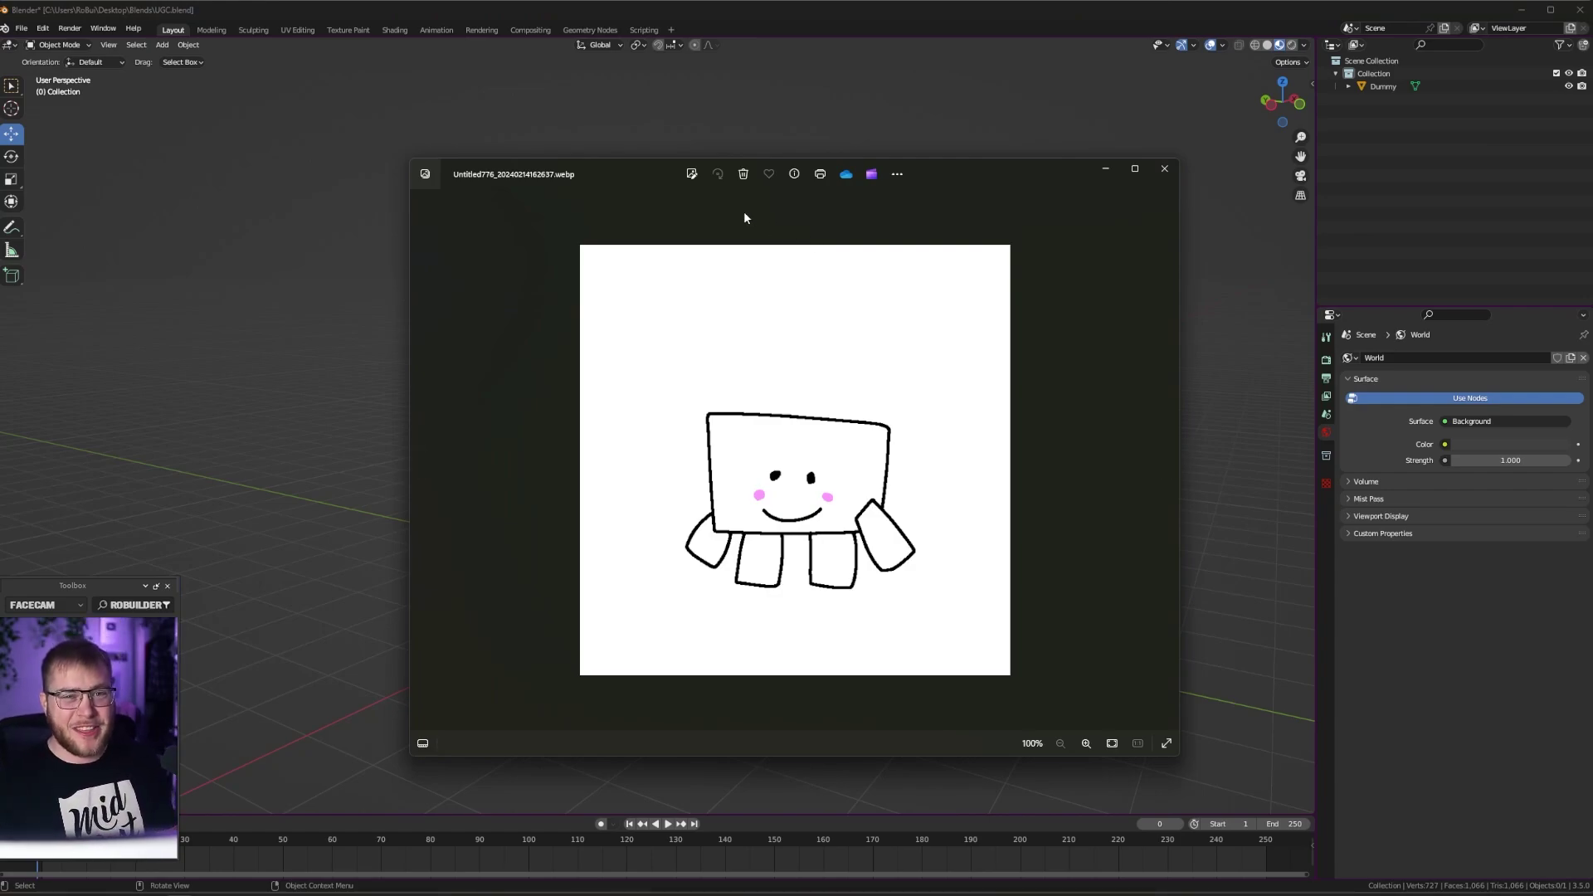
pyautogui.moveTo(978, 172); pyautogui.dragTo(857, 91)
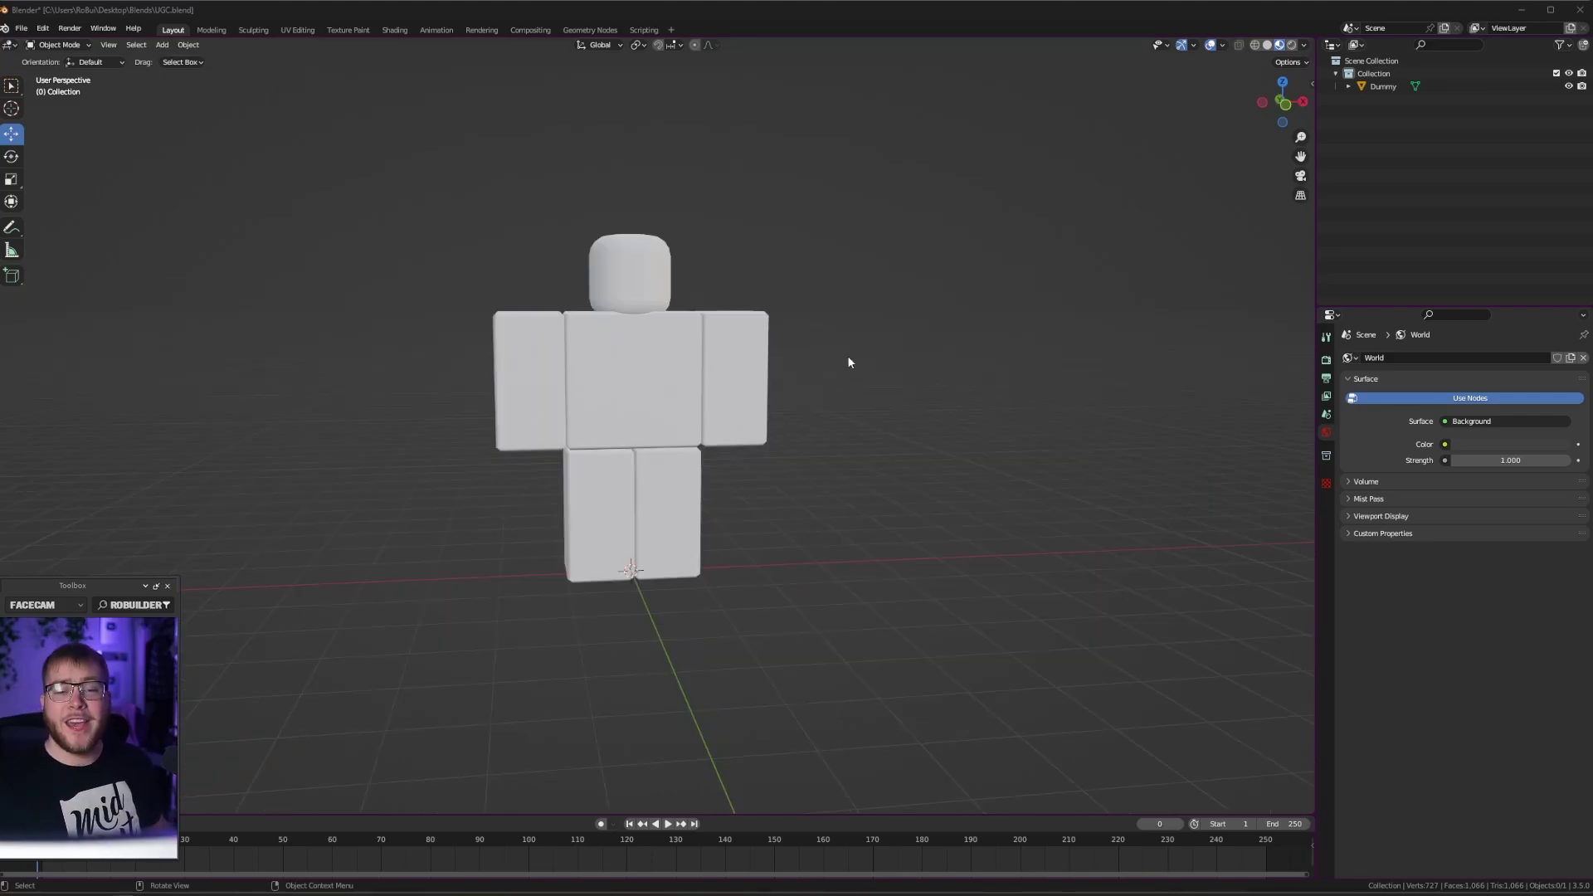
# Hide the Dummy model and add a cube mesh to the scene
pyautogui.moveTo(848, 356); pyautogui.dragTo(680, 428, button='middle')
pyautogui.scroll(-2, 761, 437)
pyautogui.click(645, 382)
pyautogui.press('h')
pyautogui.hotkey('shift', 'a')
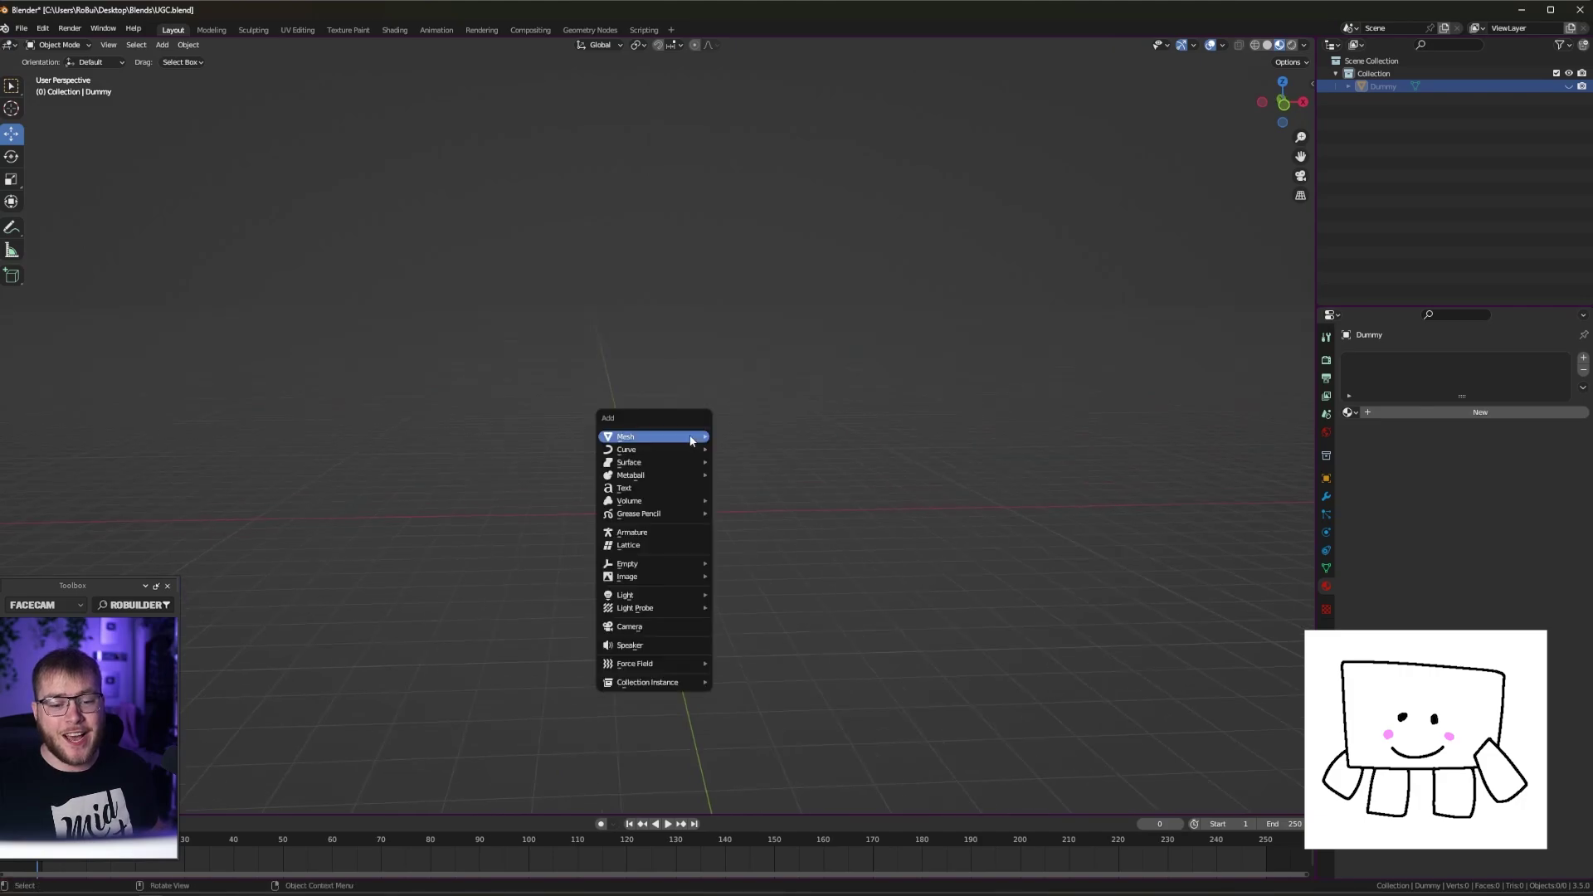
pyautogui.moveTo(651, 433)
pyautogui.click(765, 448)
# Divide the cube in Edit Mode with a centred edge loop in each of its three directions
pyautogui.scroll(3, 685, 475)
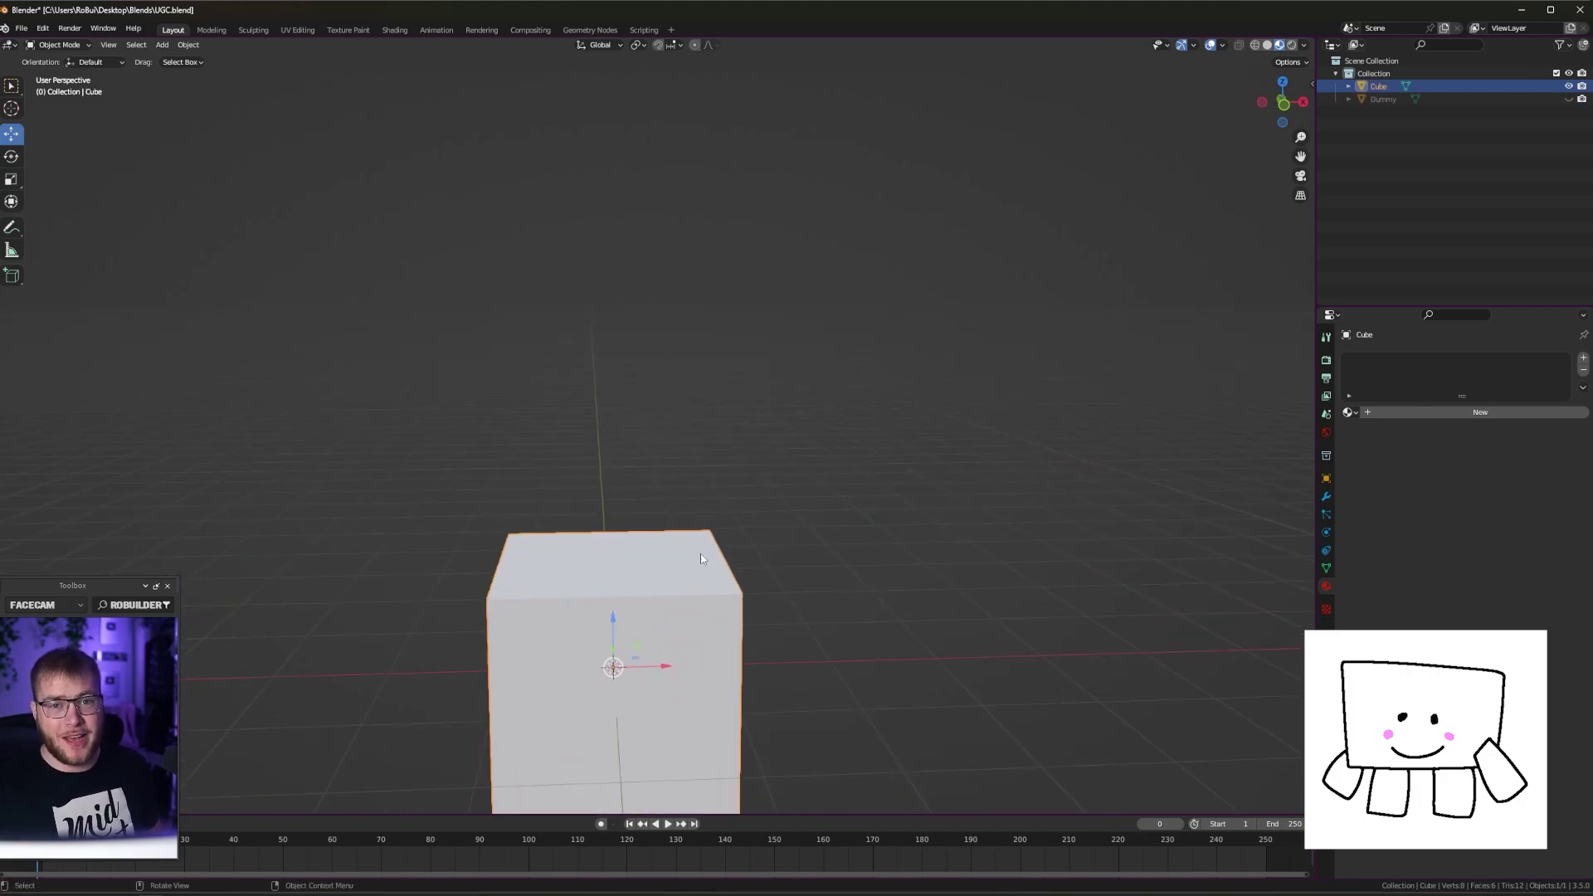
pyautogui.moveTo(700, 554); pyautogui.dragTo(690, 380, button='middle')
pyautogui.keyDown('shift'); pyautogui.moveTo(674, 459); pyautogui.dragTo(725, 409, button='middle'); pyautogui.keyUp('shift')
pyautogui.press('Tab')
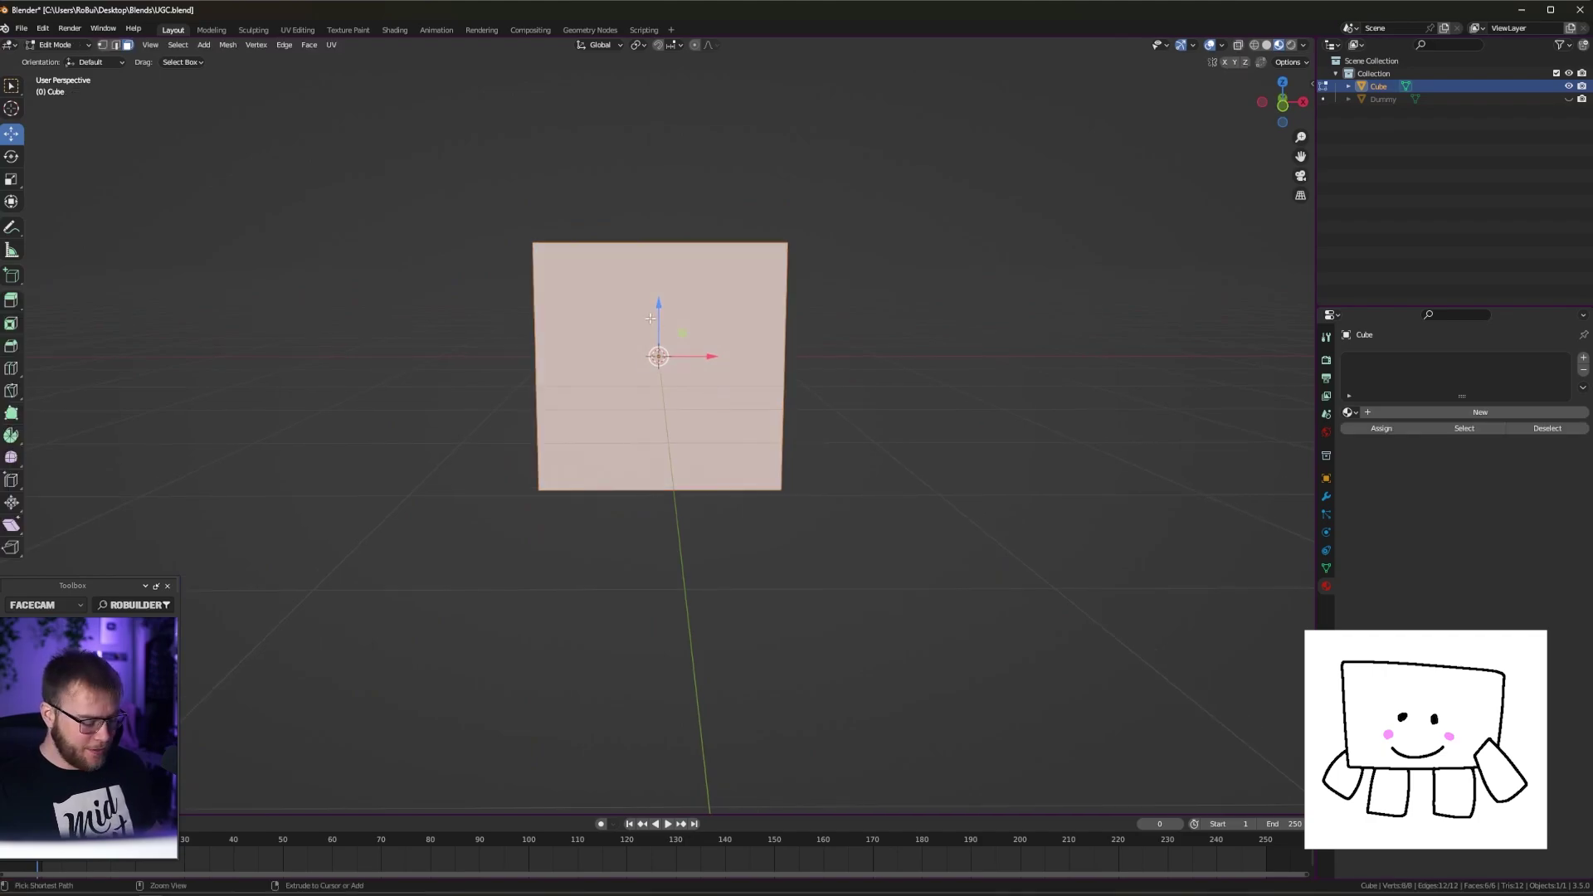
pyautogui.click(671, 259)
pyautogui.rightClick(672, 260)
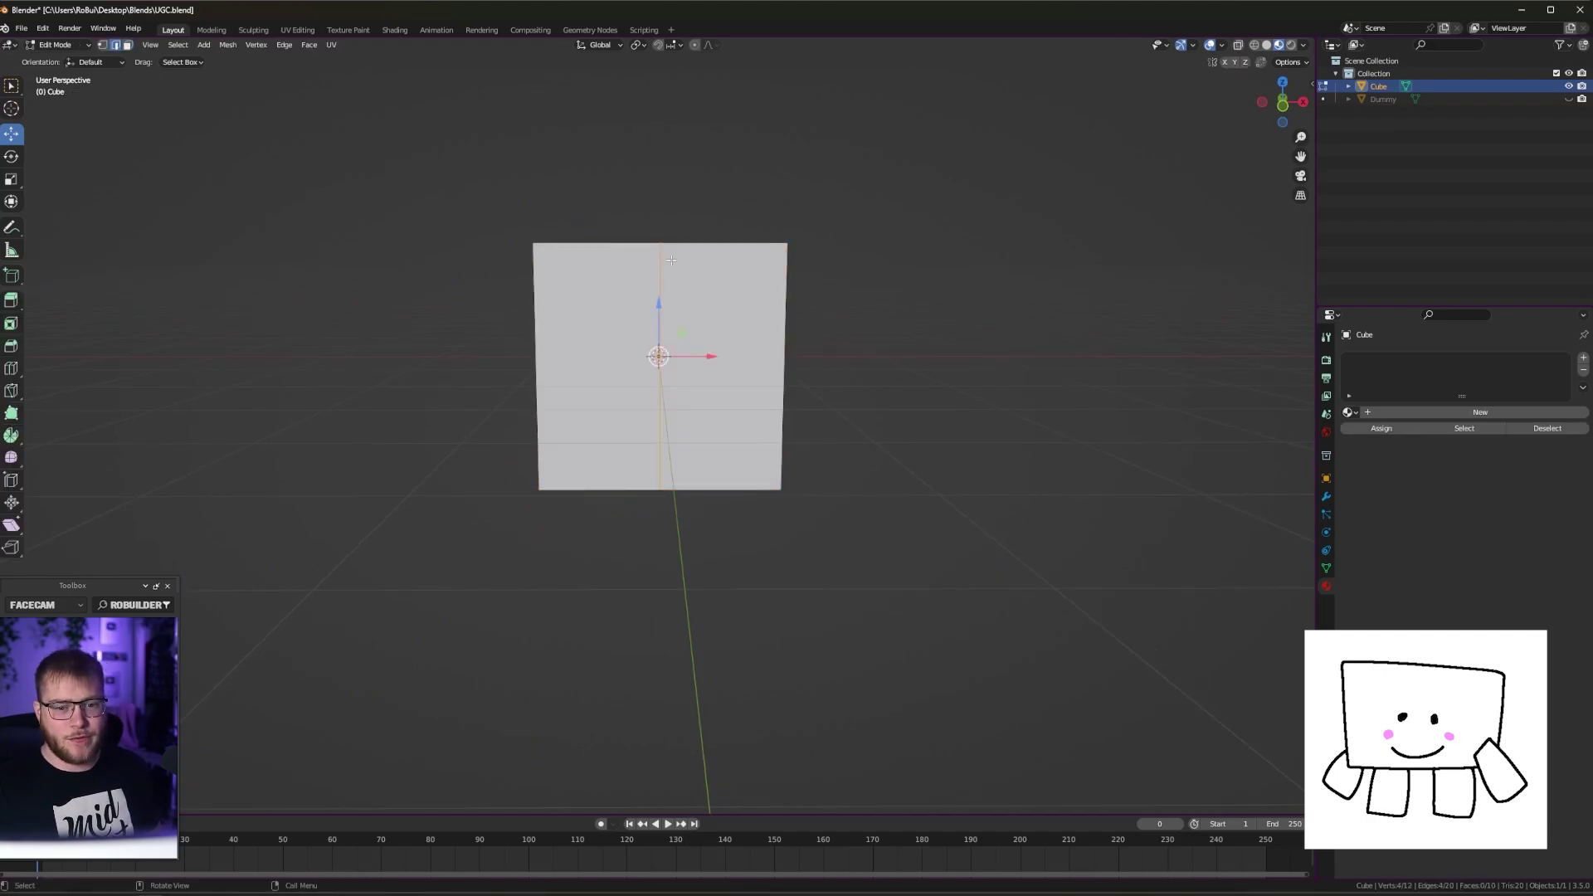
pyautogui.click(771, 360)
pyautogui.moveTo(770, 360); pyautogui.dragTo(726, 342, button='middle')
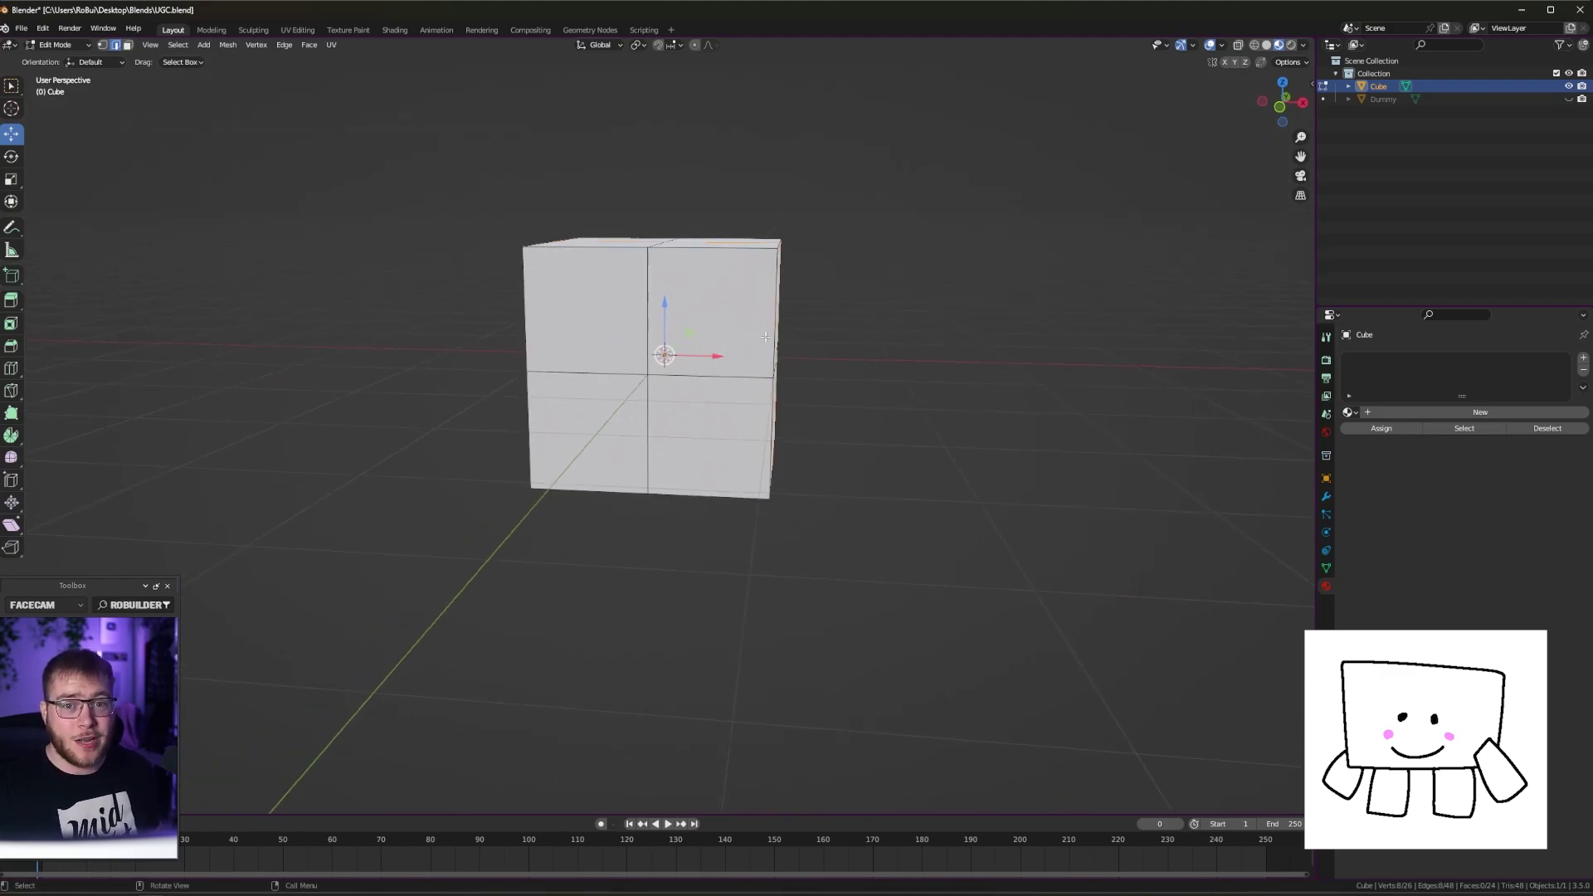
pyautogui.moveTo(830, 253); pyautogui.dragTo(832, 271, button='middle')
# Select the centre vertices of adjacent faces of the cube in Edit Mode
pyautogui.press('1')
pyautogui.click(657, 238)
pyautogui.keyDown('shift'); pyautogui.click(650, 388); pyautogui.keyUp('shift')
pyautogui.moveTo(763, 365); pyautogui.dragTo(602, 357, button='middle')
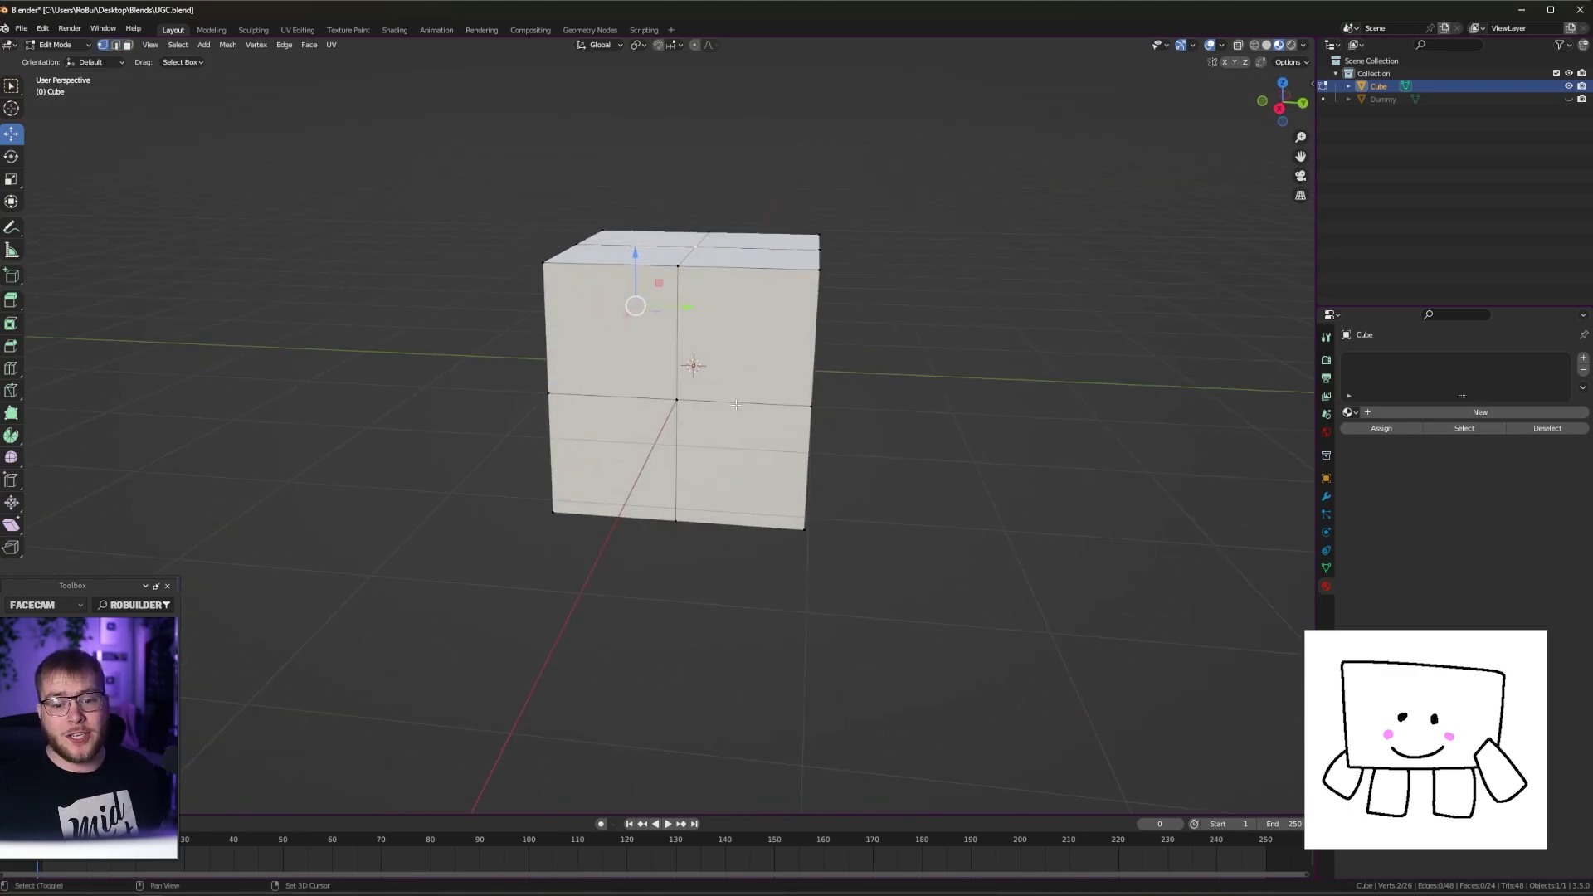
pyautogui.keyDown('shift'); pyautogui.click(675, 399); pyautogui.keyUp('shift')
pyautogui.moveTo(801, 393); pyautogui.dragTo(623, 351, button='middle')
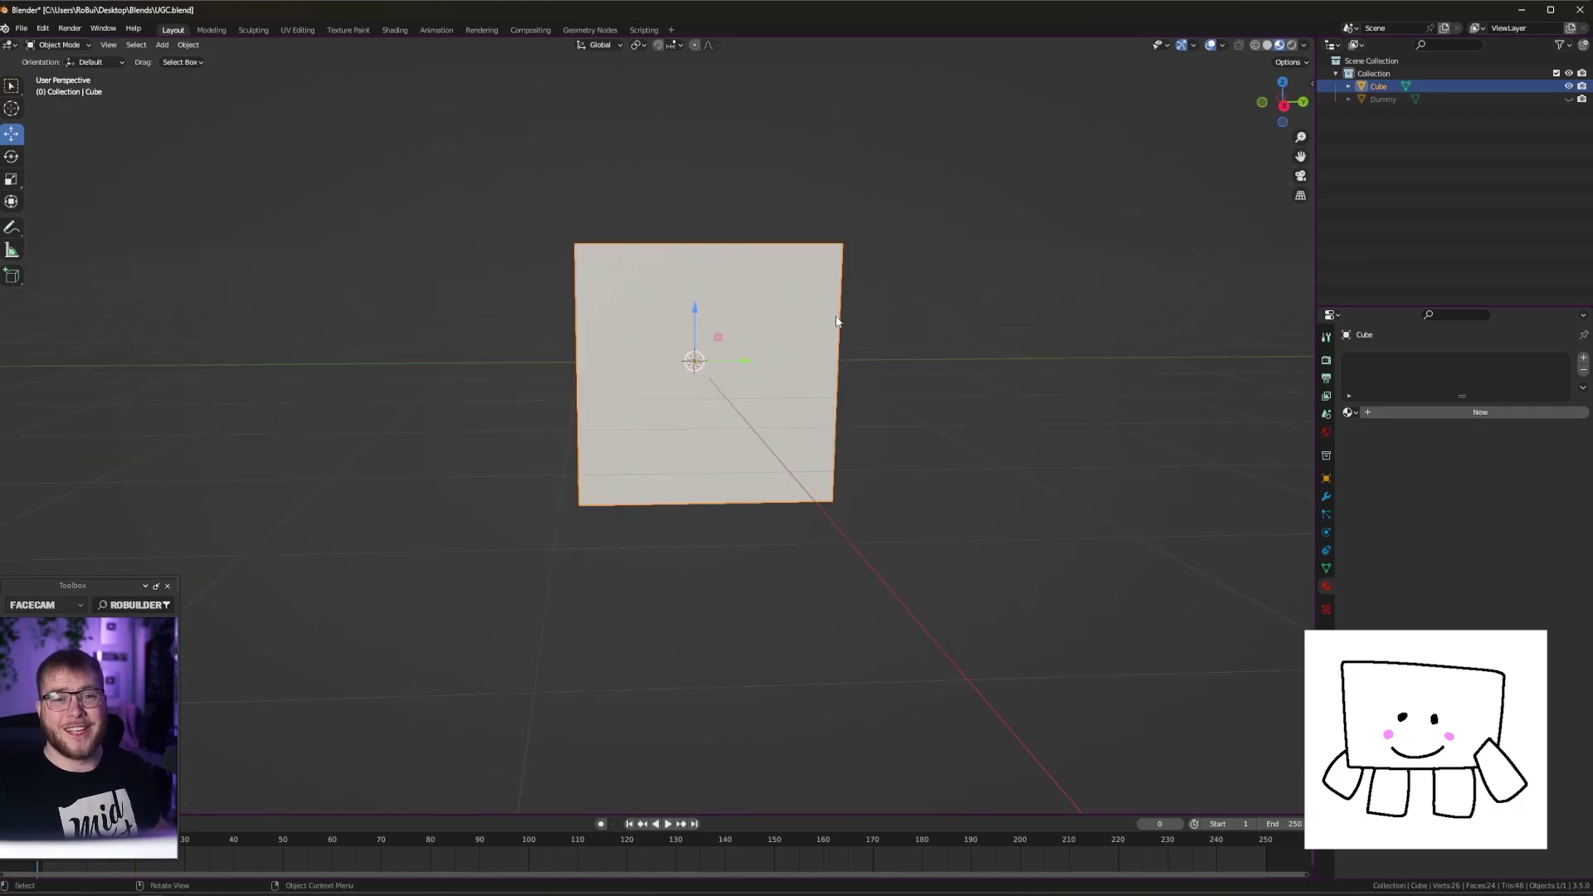
pyautogui.moveTo(835, 322); pyautogui.dragTo(744, 309, button='middle')
pyautogui.press('Tab')
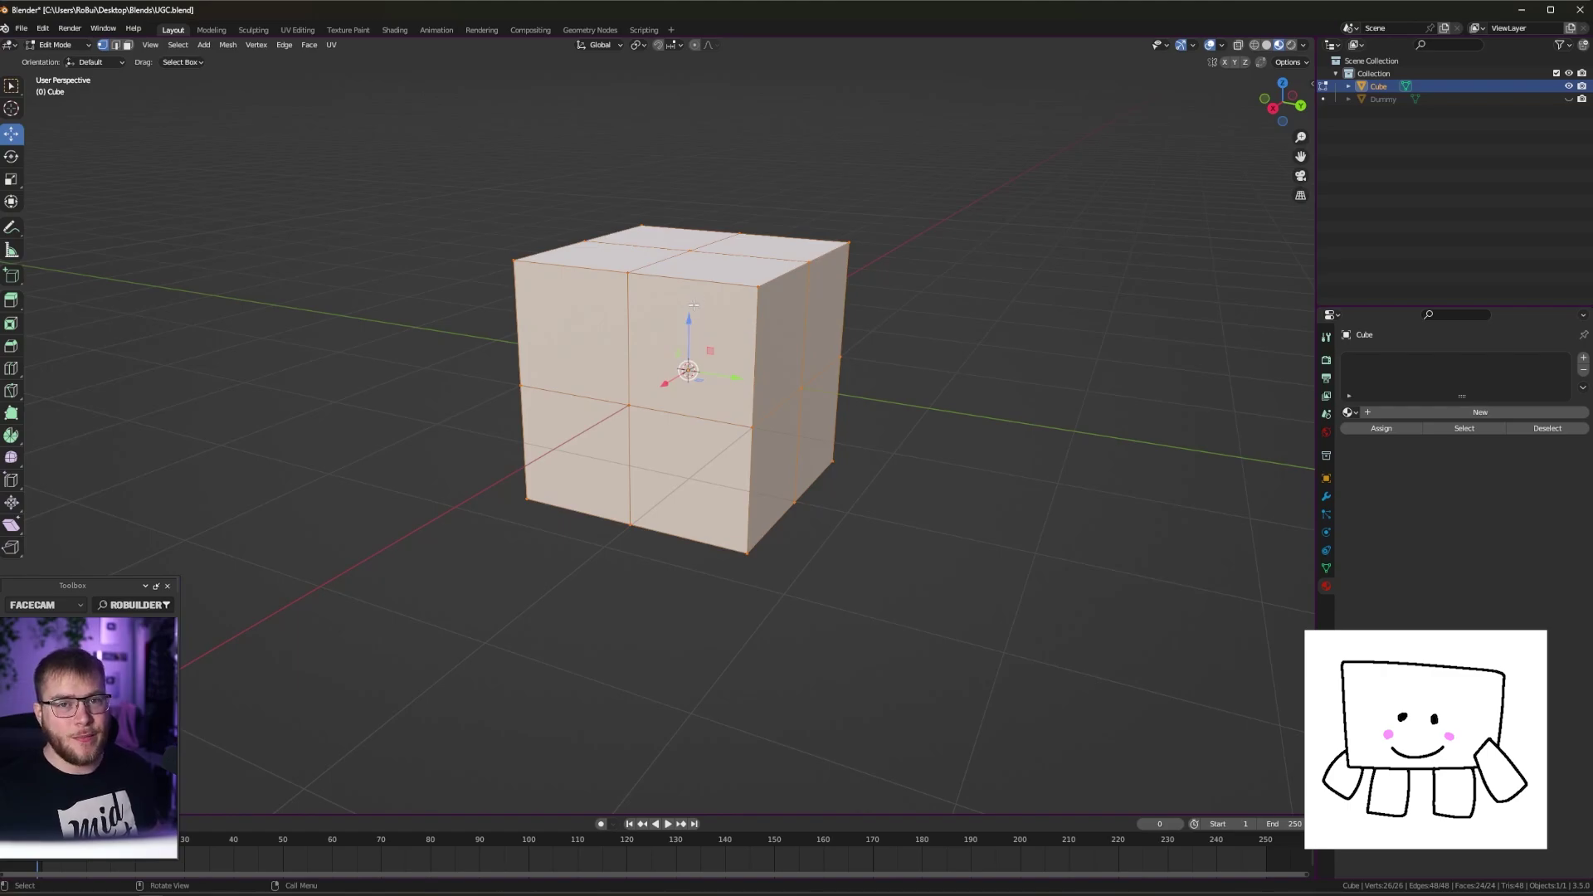
# Duplicate the cube as a narrow, smaller arm block, rotate it about 11 degrees and place it beside the body
pyautogui.press('Tab')
pyautogui.moveTo(693, 305); pyautogui.dragTo(732, 345, button='middle')
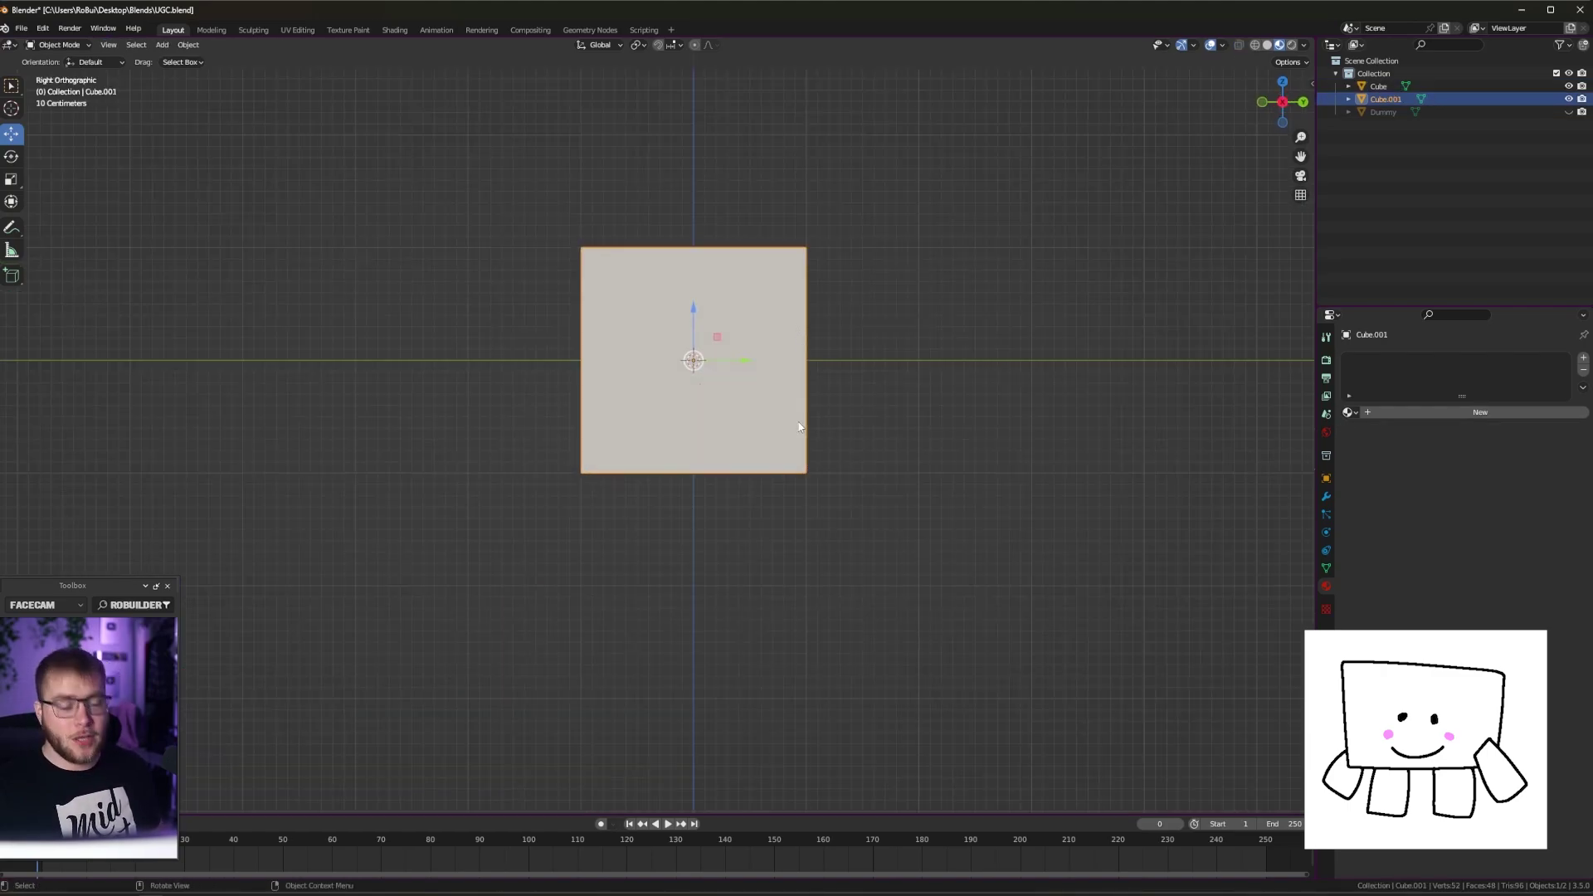
pyautogui.press('g')
pyautogui.click(660, 468)
pyautogui.press('r')
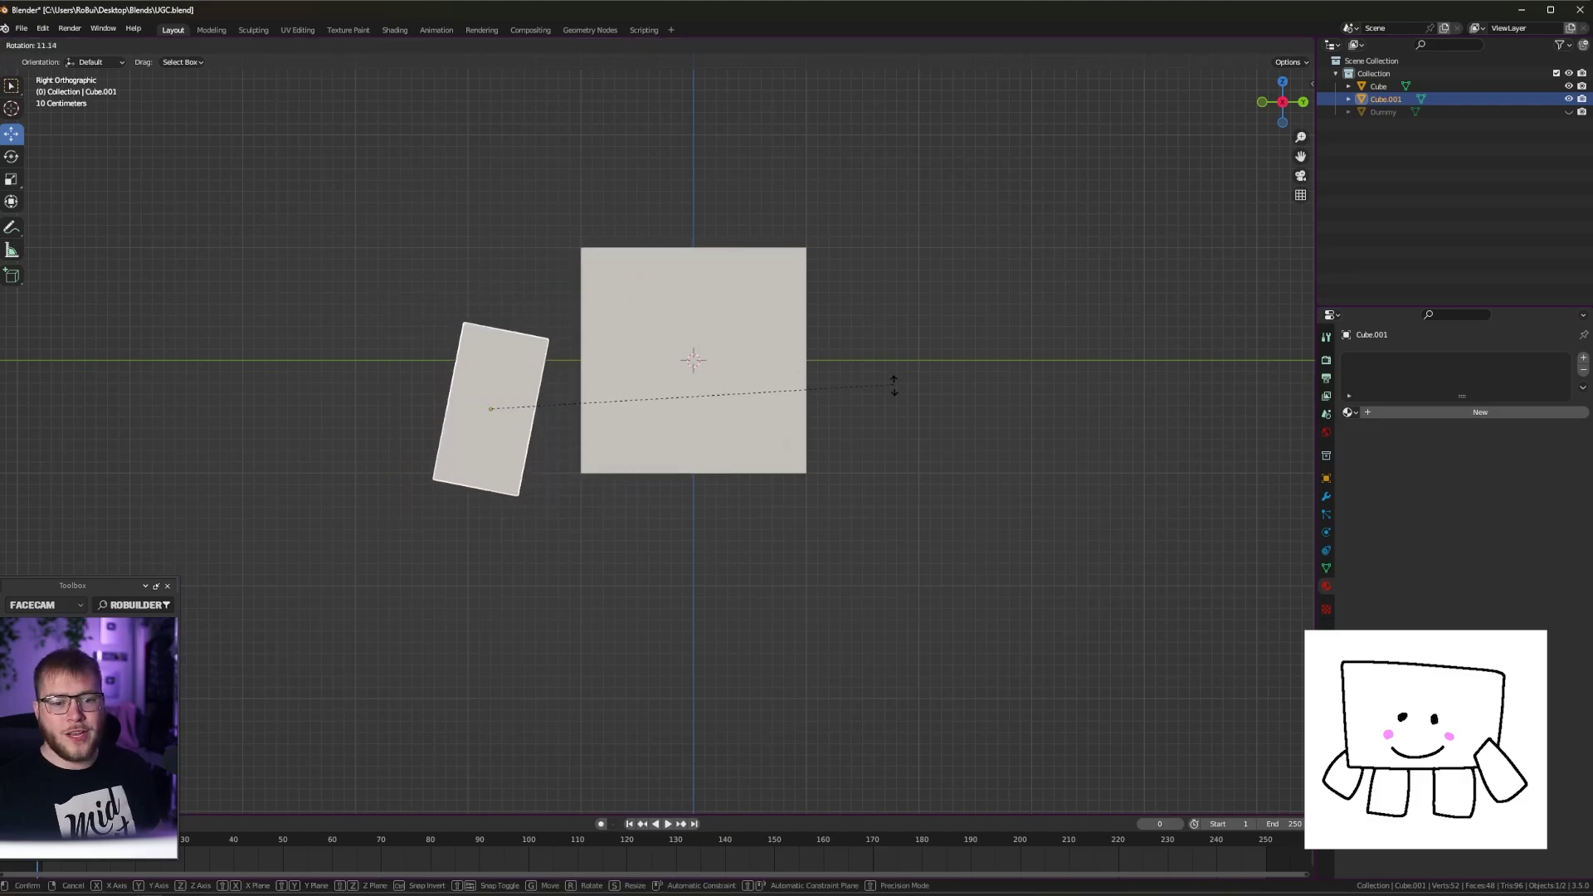
pyautogui.click(893, 386)
pyautogui.press('g')
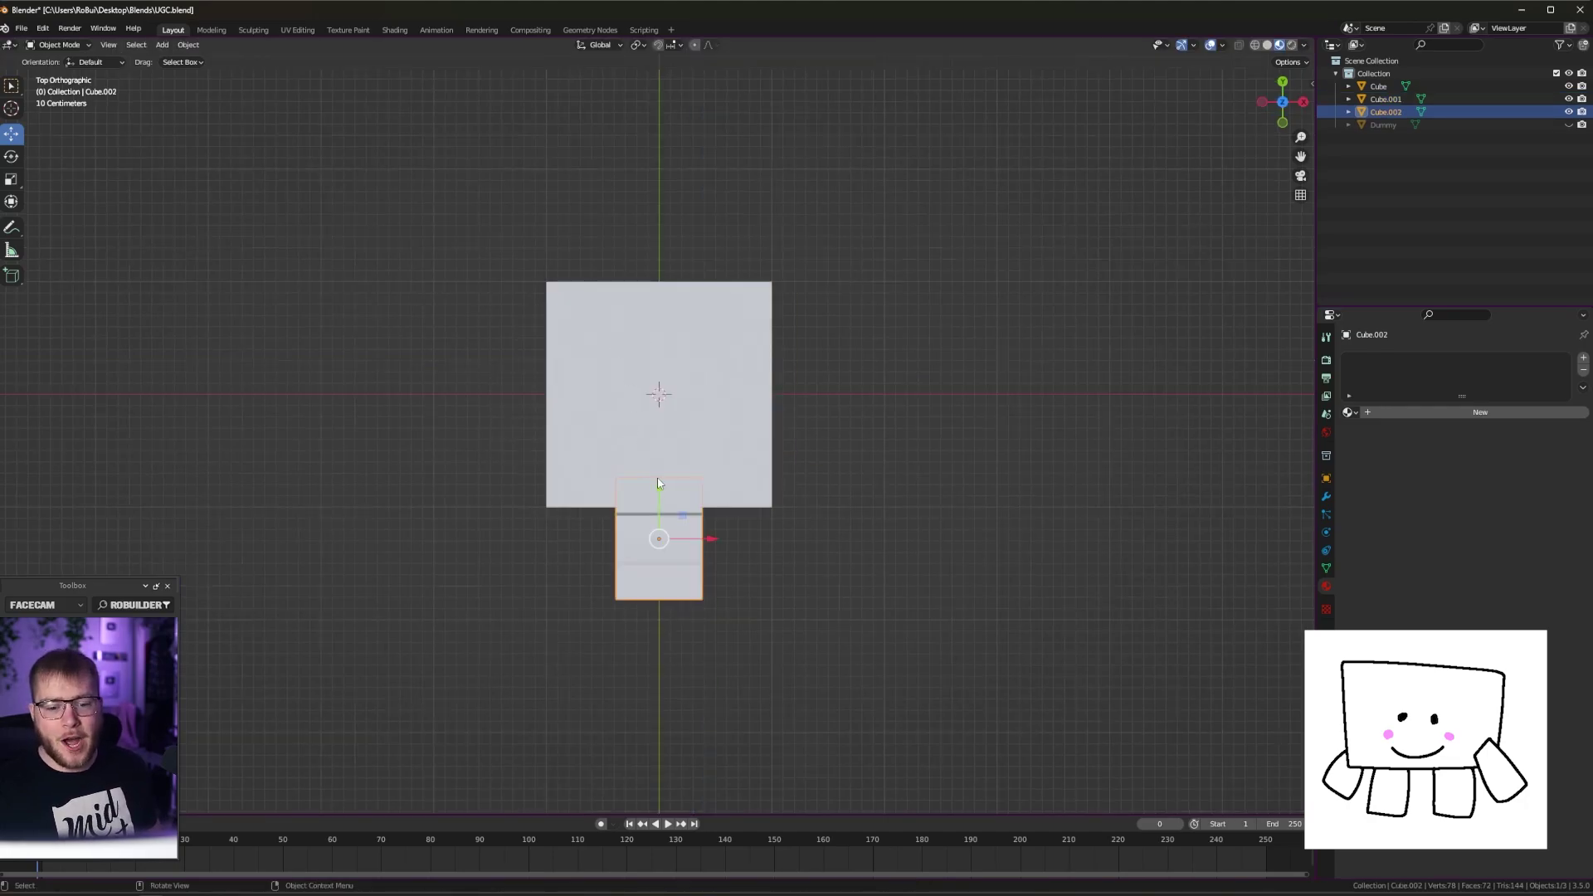
# Duplicate the arm and place the mirrored copy on the opposite side of the body along Y
pyautogui.moveTo(658, 484); pyautogui.dragTo(661, 210)
pyautogui.click(1025, 483)
pyautogui.moveTo(1024, 484); pyautogui.dragTo(759, 393, button='middle')
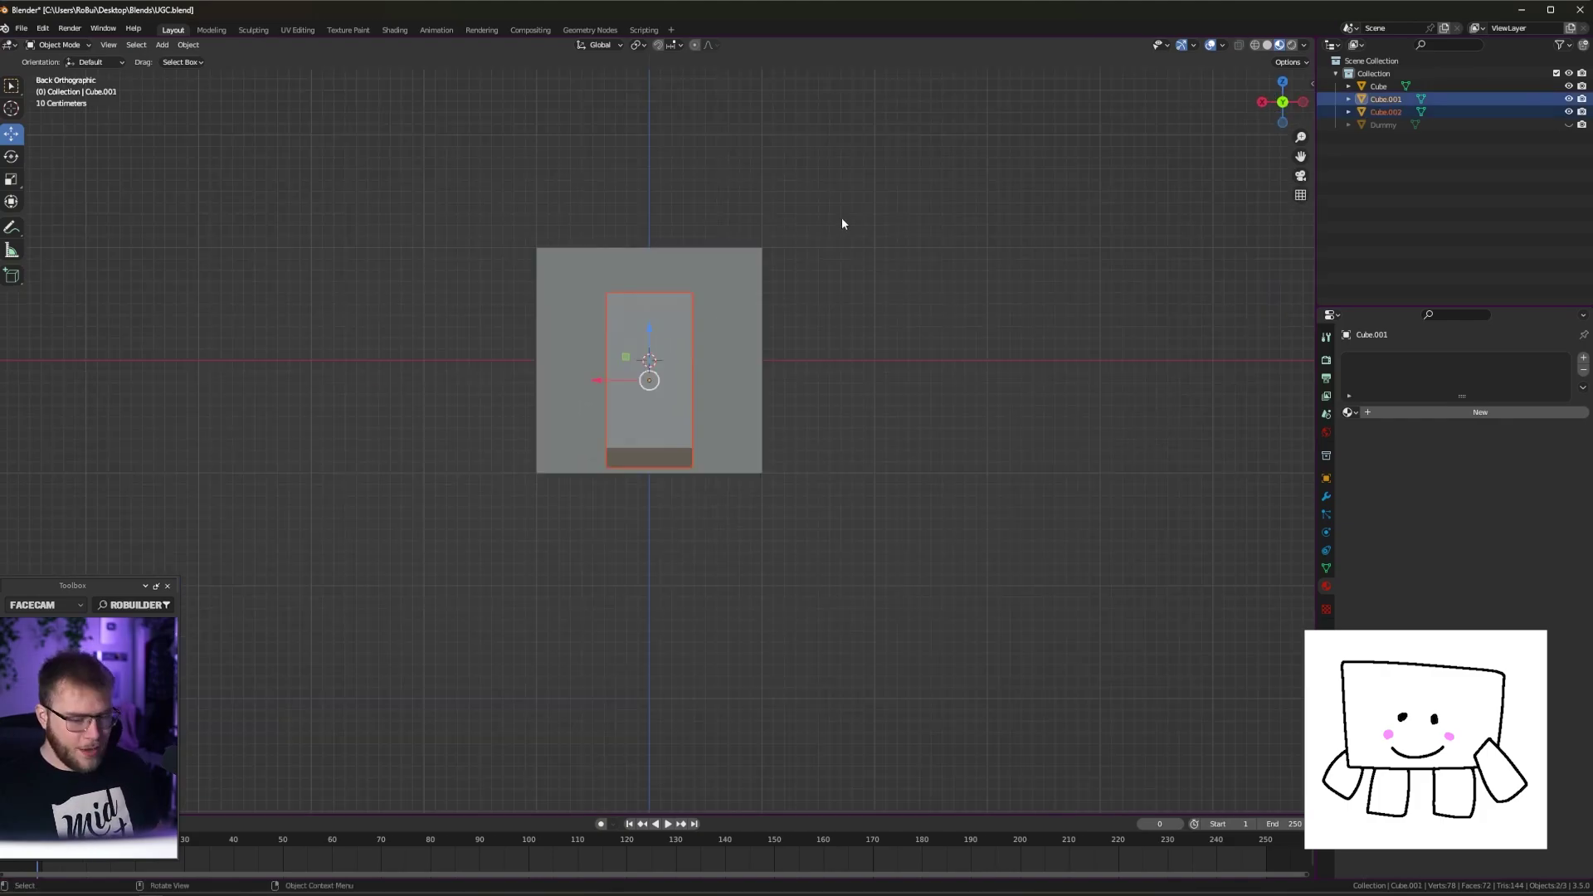
# Tilt both arms together, then shift them forward along X and lower them along Z
pyautogui.press('r')
pyautogui.click(889, 255)
pyautogui.press('g')
pyautogui.press('x')
pyautogui.click(594, 388)
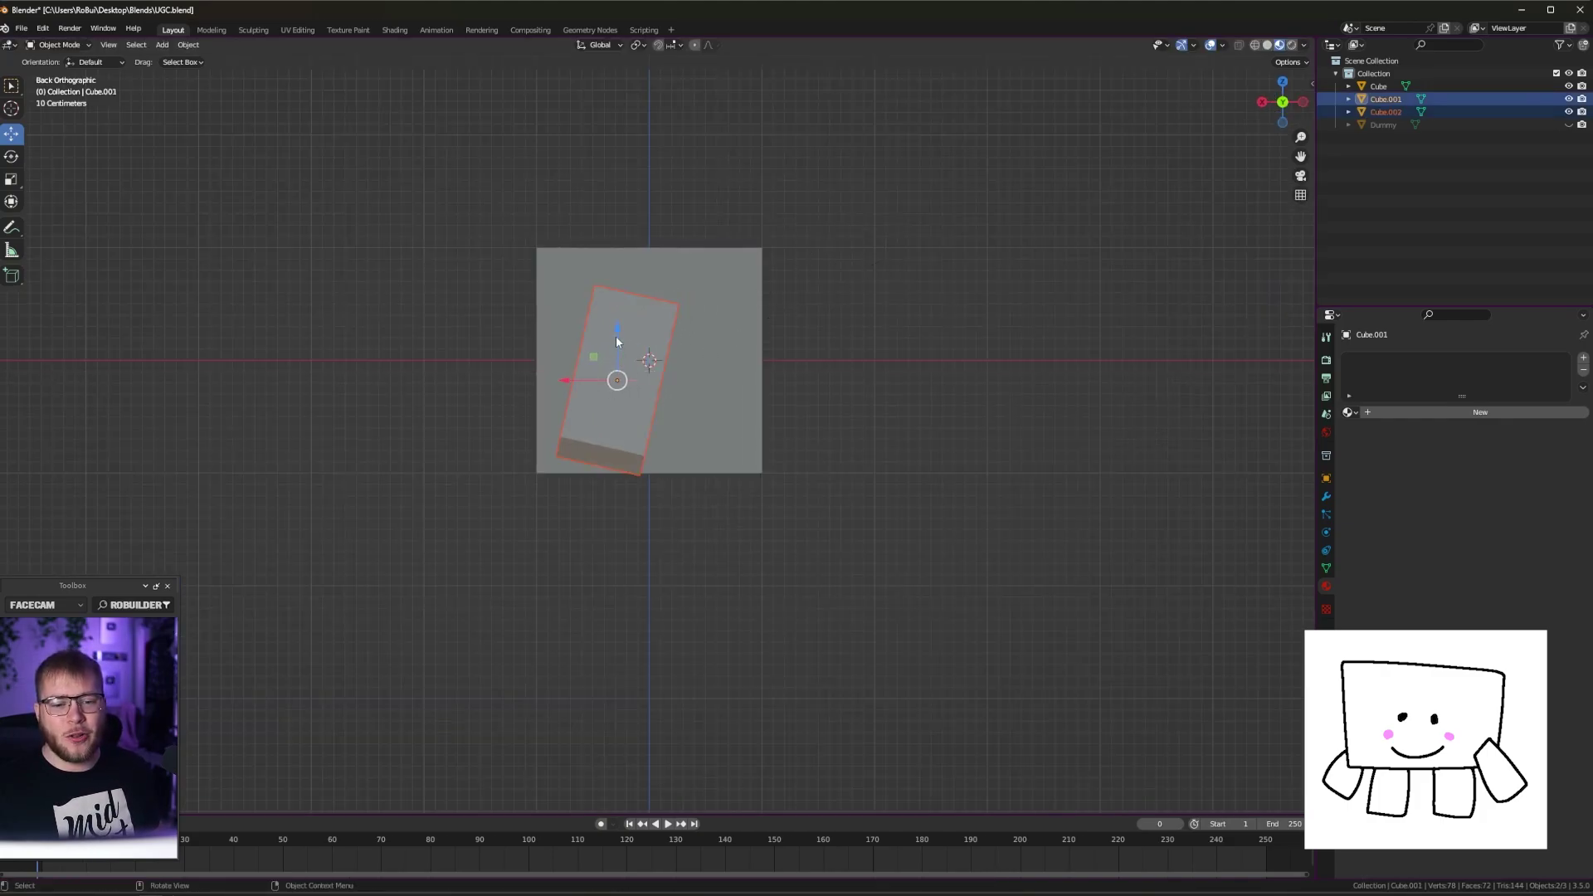
pyautogui.press('g')
pyautogui.press('z')
pyautogui.click(592, 420)
pyautogui.moveTo(592, 421); pyautogui.dragTo(942, 378, button='middle')
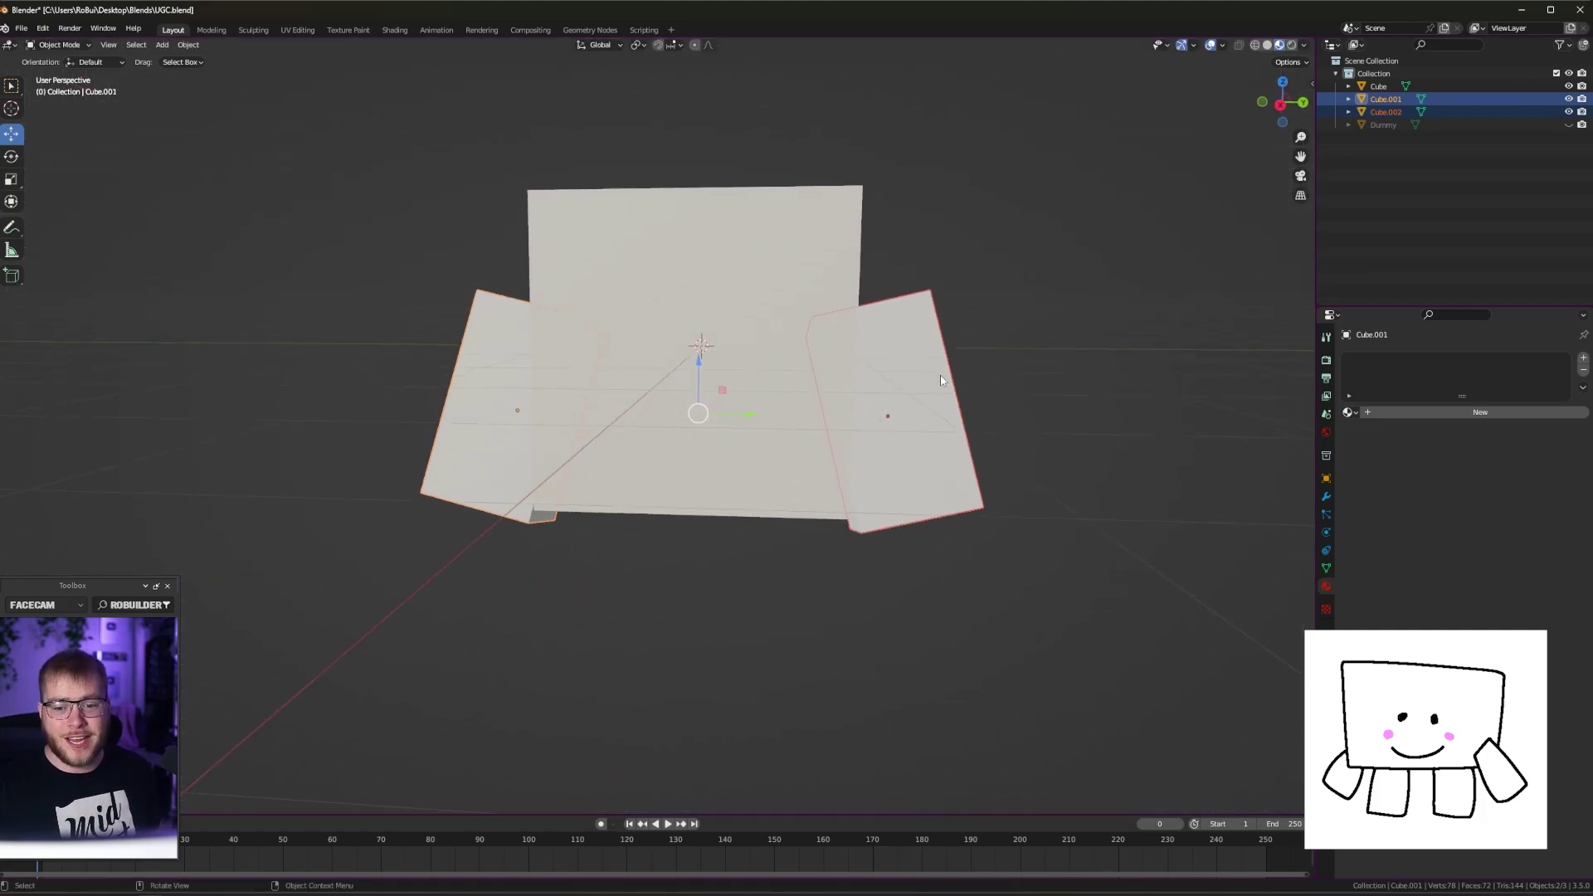
# Duplicate one arm in the right orthographic view and place the copy beneath the body as a leg
pyautogui.scroll(-2, 942, 378)
pyautogui.click(951, 375)
pyautogui.click(846, 403)
pyautogui.press('KP_3')
pyautogui.hotkey('shift', 'd')
pyautogui.click(848, 528)
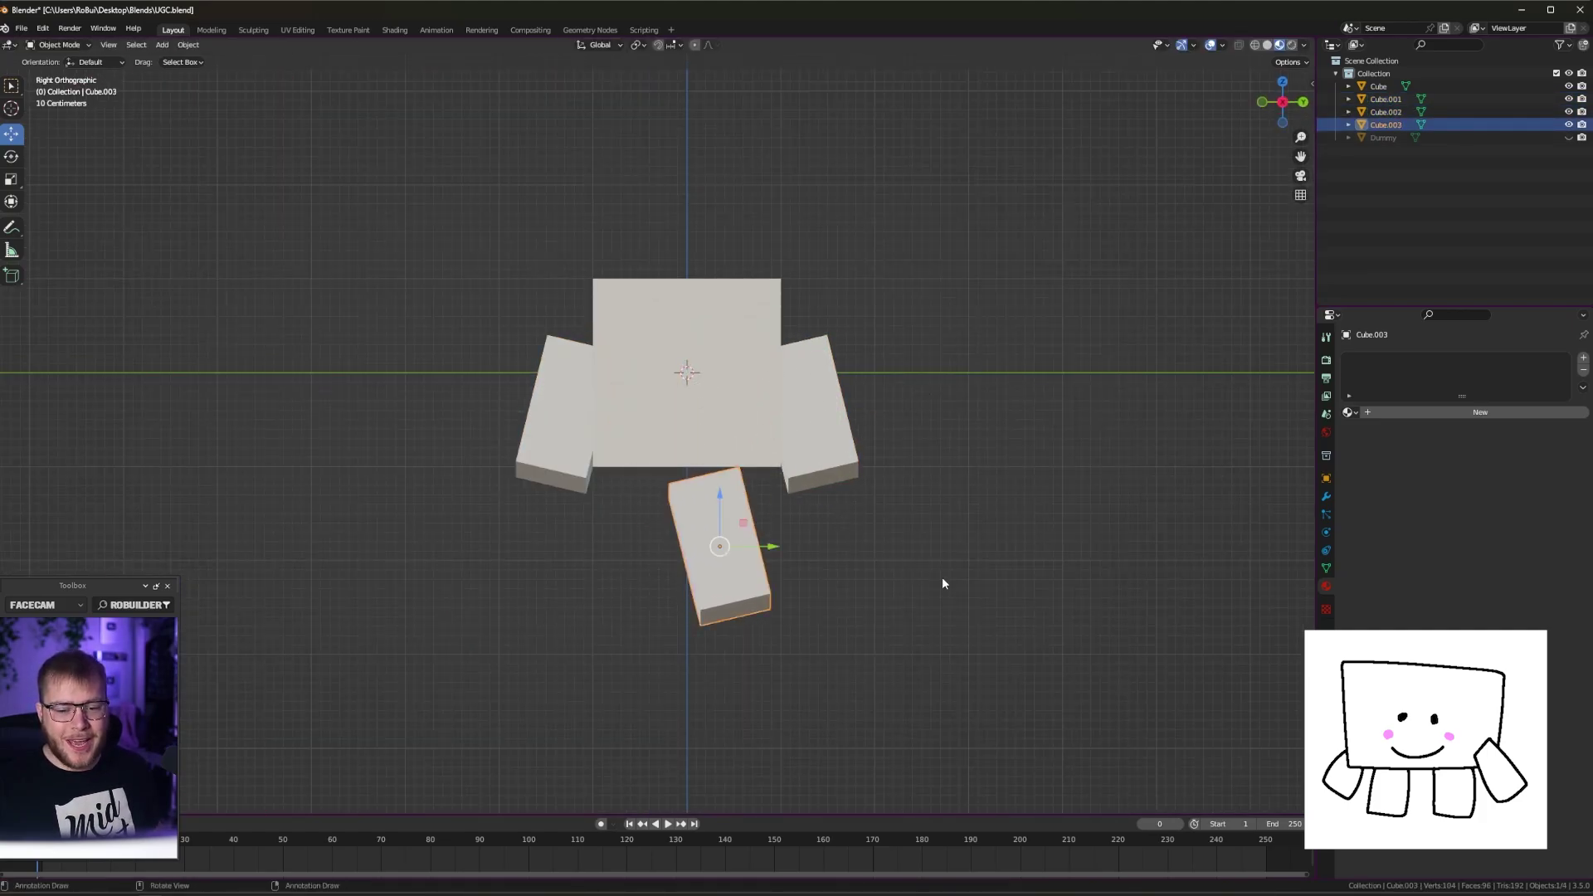
pyautogui.press('s')
pyautogui.rightClick(891, 573)
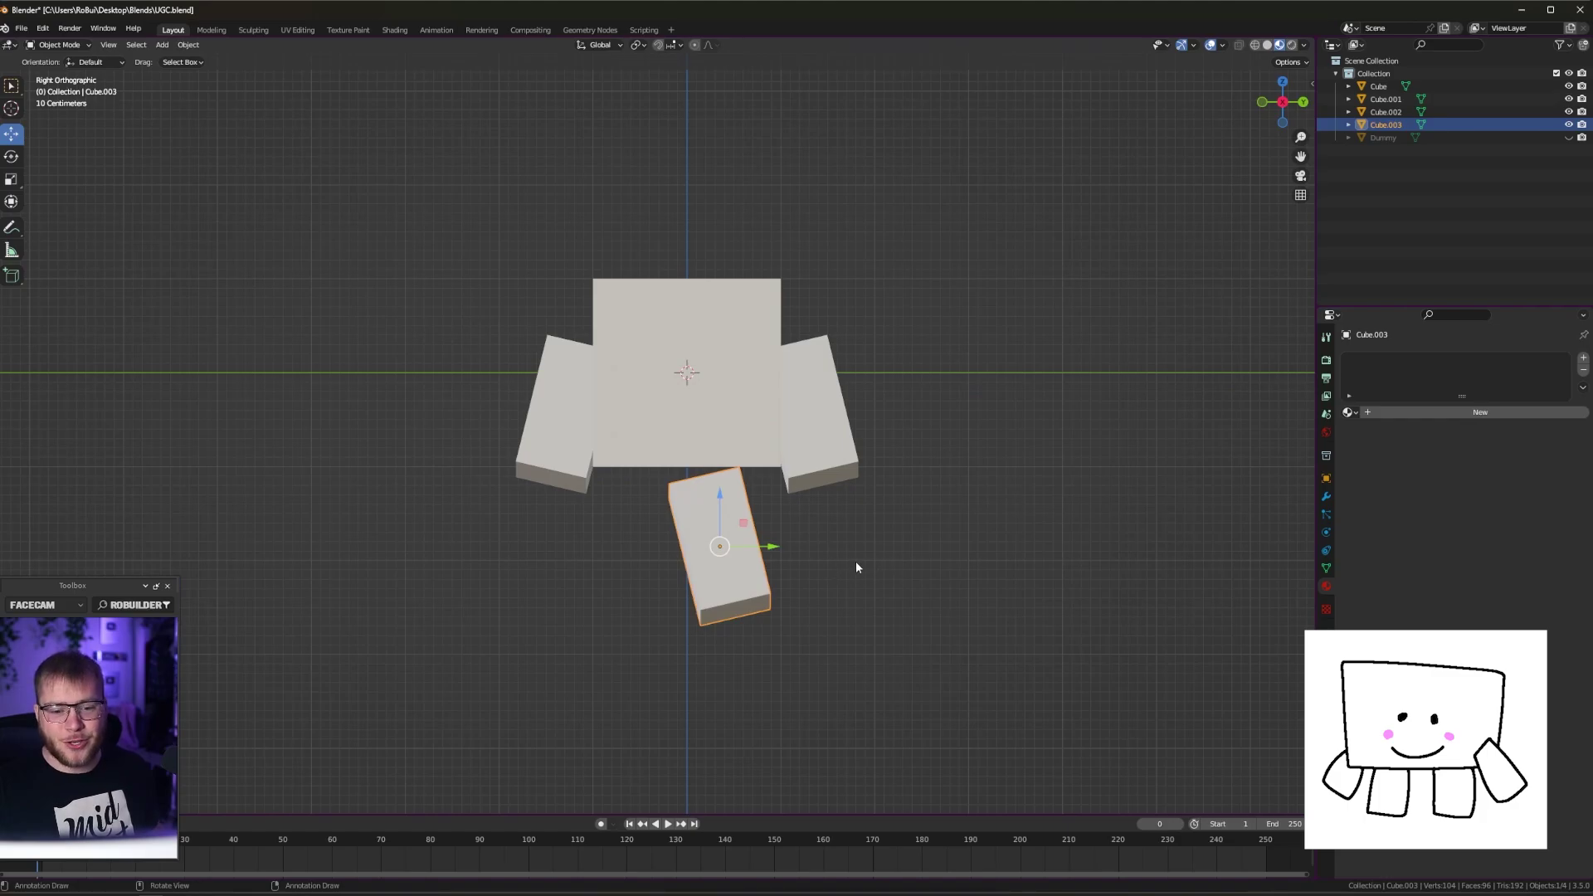
# Shrink the leg, add a mirrored second one, then enlarge the pair and position it under the body
pyautogui.press('s')
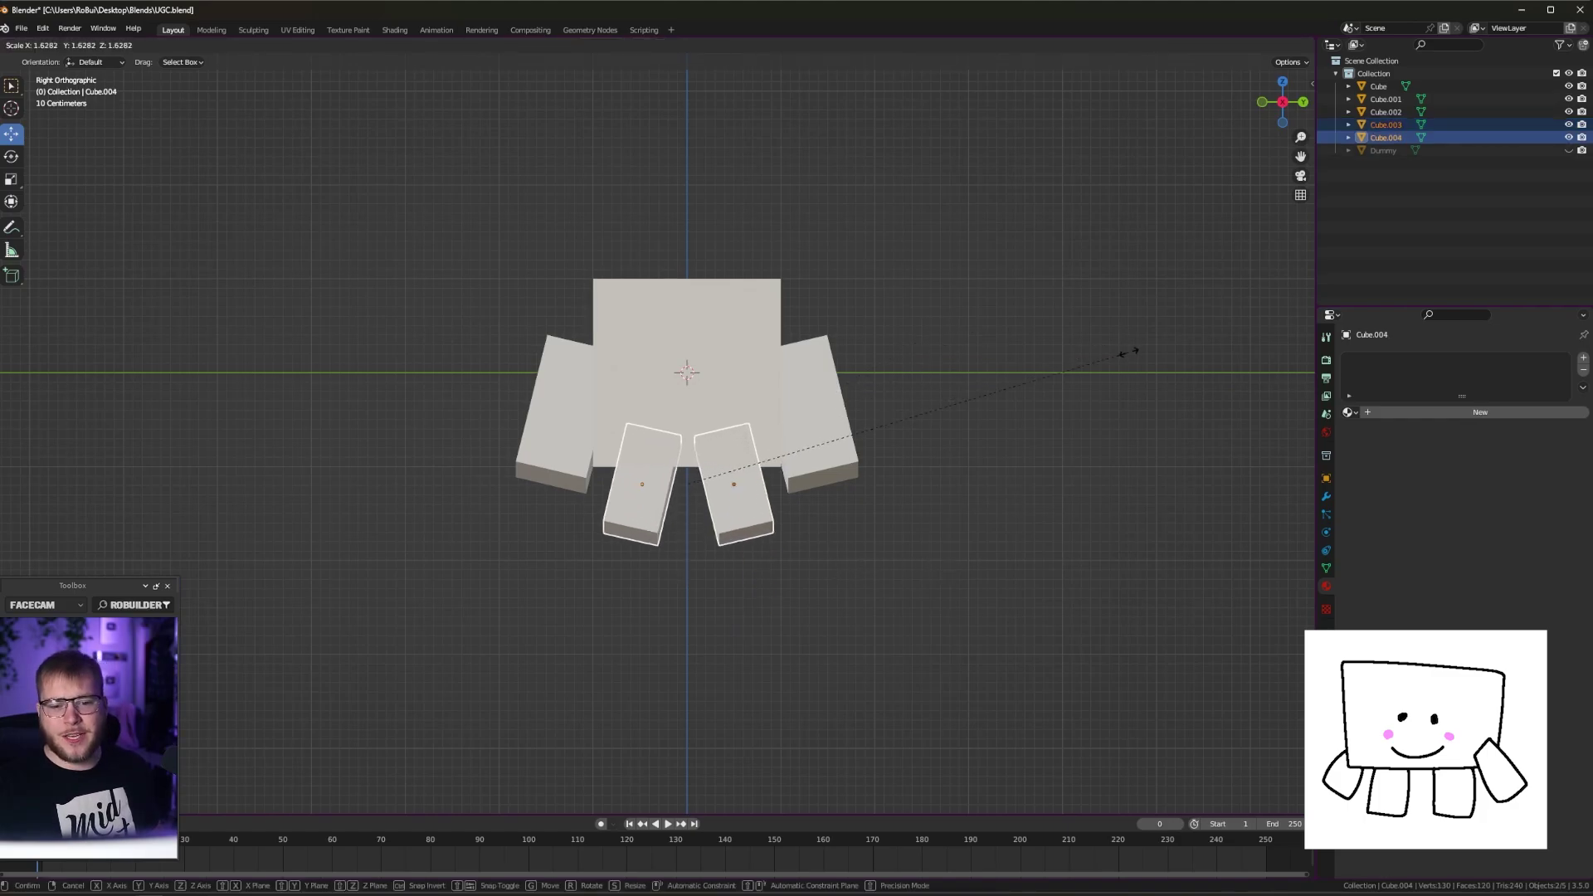
pyautogui.click(1152, 356)
pyautogui.moveTo(687, 439); pyautogui.dragTo(687, 428)
pyautogui.moveTo(918, 477); pyautogui.dragTo(721, 440, button='middle')
pyautogui.moveTo(551, 467); pyautogui.dragTo(550, 467)
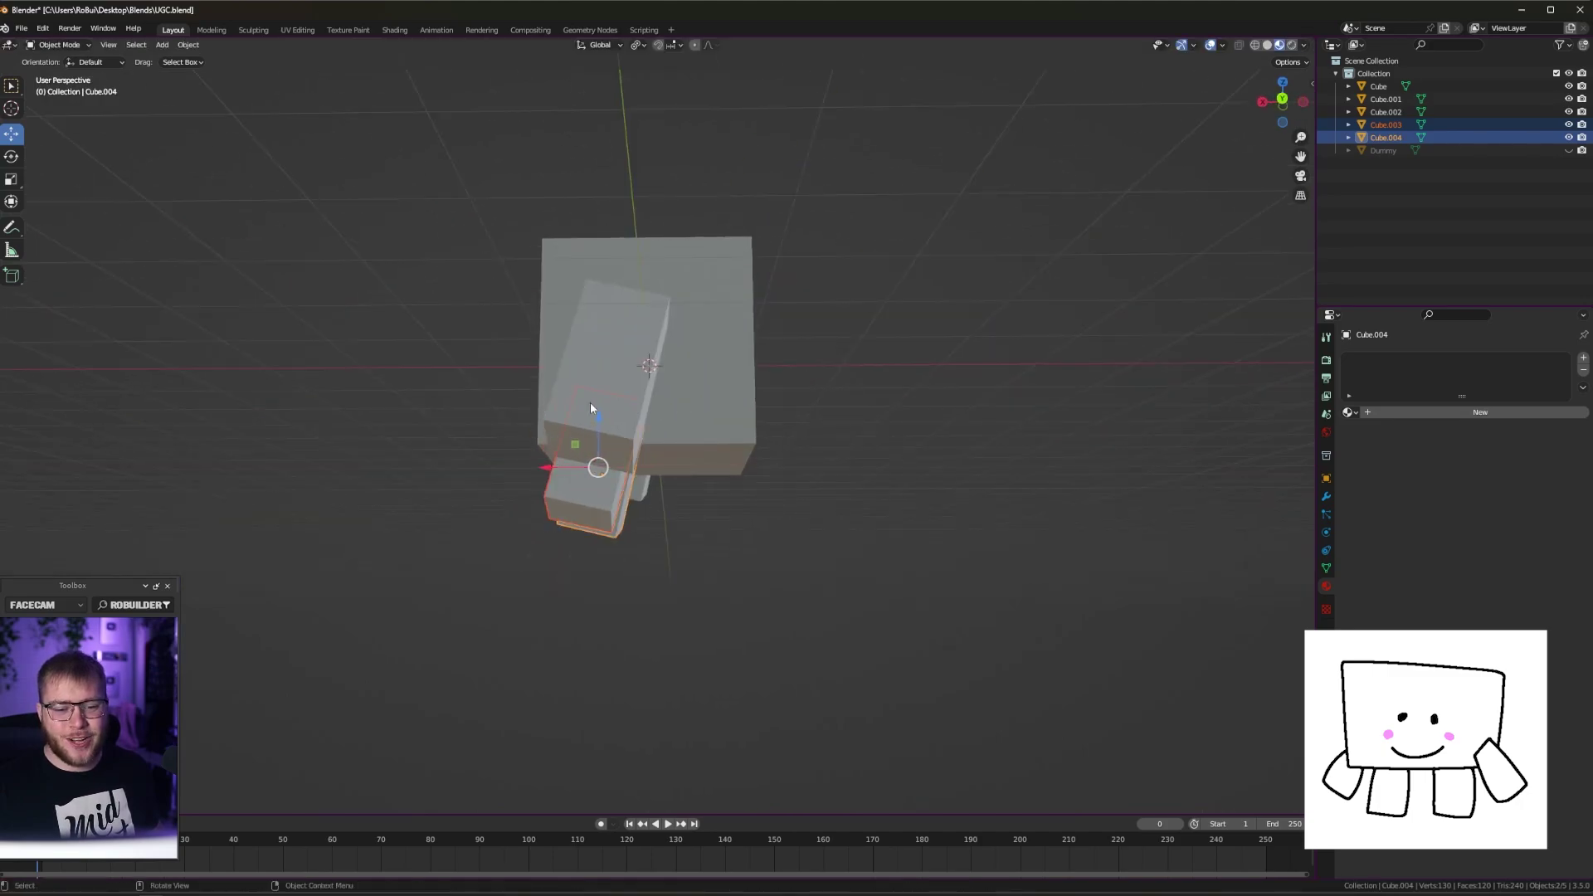
pyautogui.moveTo(590, 401); pyautogui.dragTo(750, 406, button='middle')
pyautogui.moveTo(871, 306); pyautogui.dragTo(932, 359, button='middle')
pyautogui.click(935, 394)
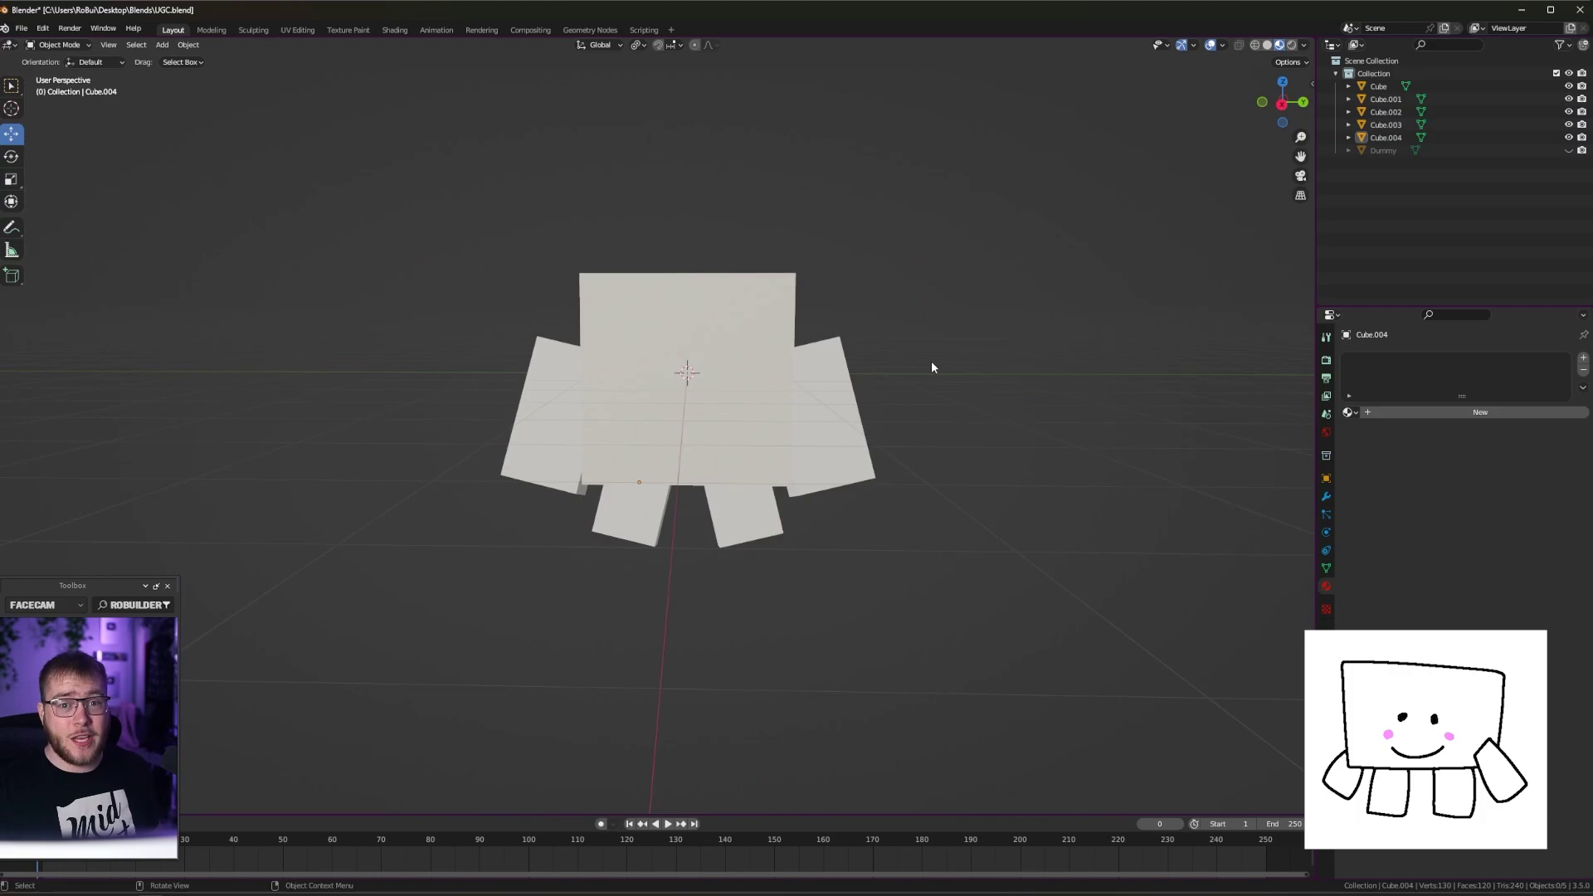
pyautogui.scroll(-3, 839, 476)
pyautogui.moveTo(838, 476)
pyautogui.mouseDown(button='middle')
pyautogui.moveTo(841, 453)
pyautogui.moveTo(832, 462)
pyautogui.mouseUp(button='middle')
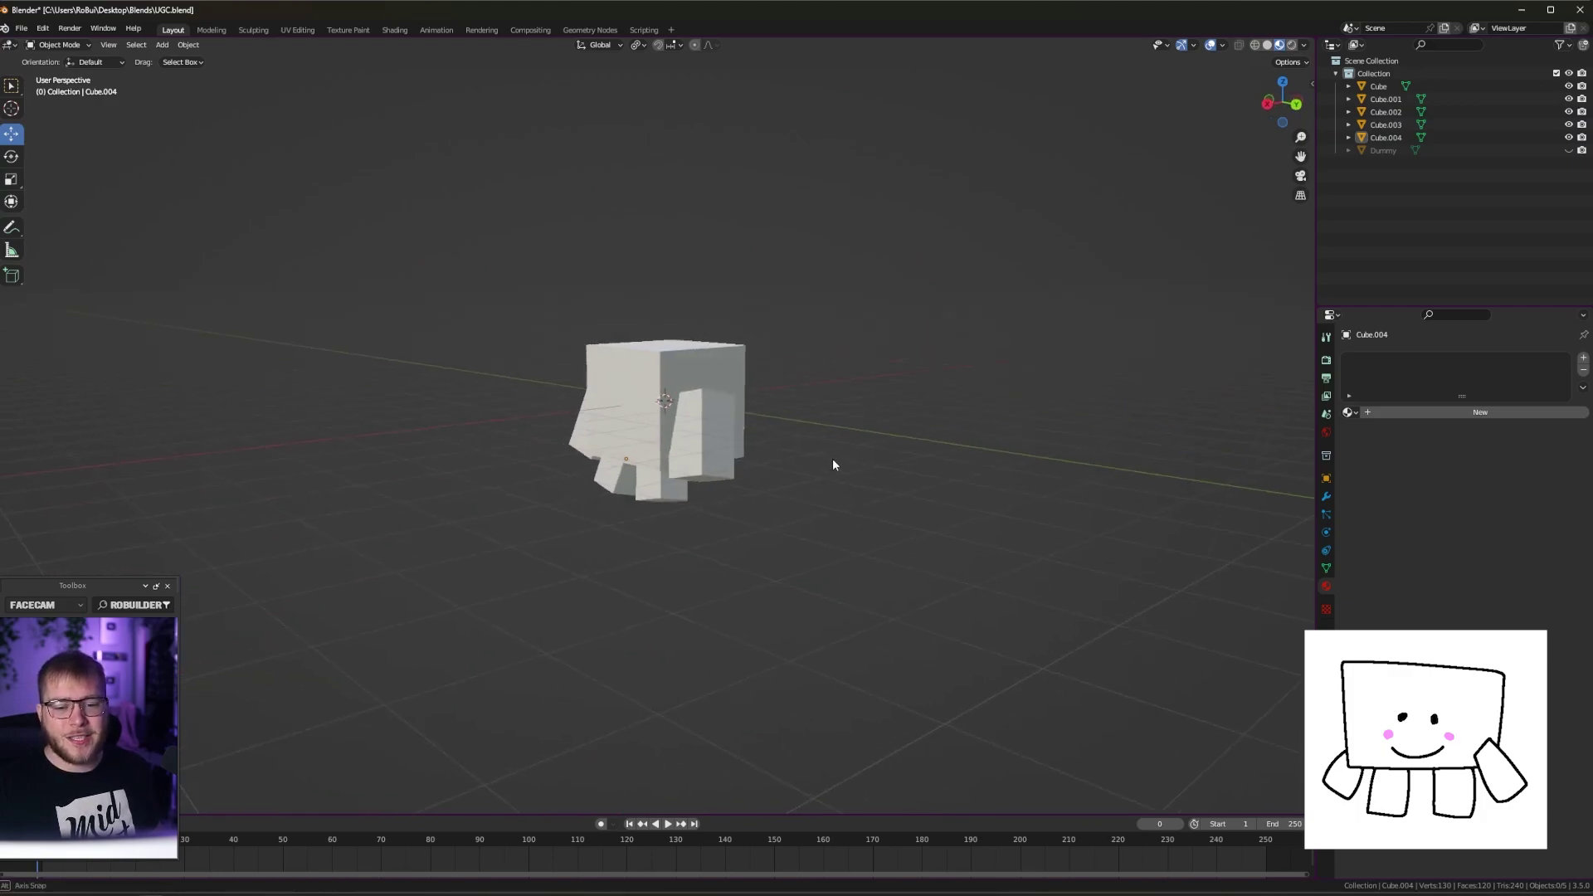
# Scale both arms down to about 0.9 and raise them slightly along the sides of the body
pyautogui.click(668, 423)
pyautogui.moveTo(668, 423); pyautogui.dragTo(657, 431, button='middle')
pyautogui.keyDown('shift'); pyautogui.click(657, 432); pyautogui.keyUp('shift')
pyautogui.click(586, 419)
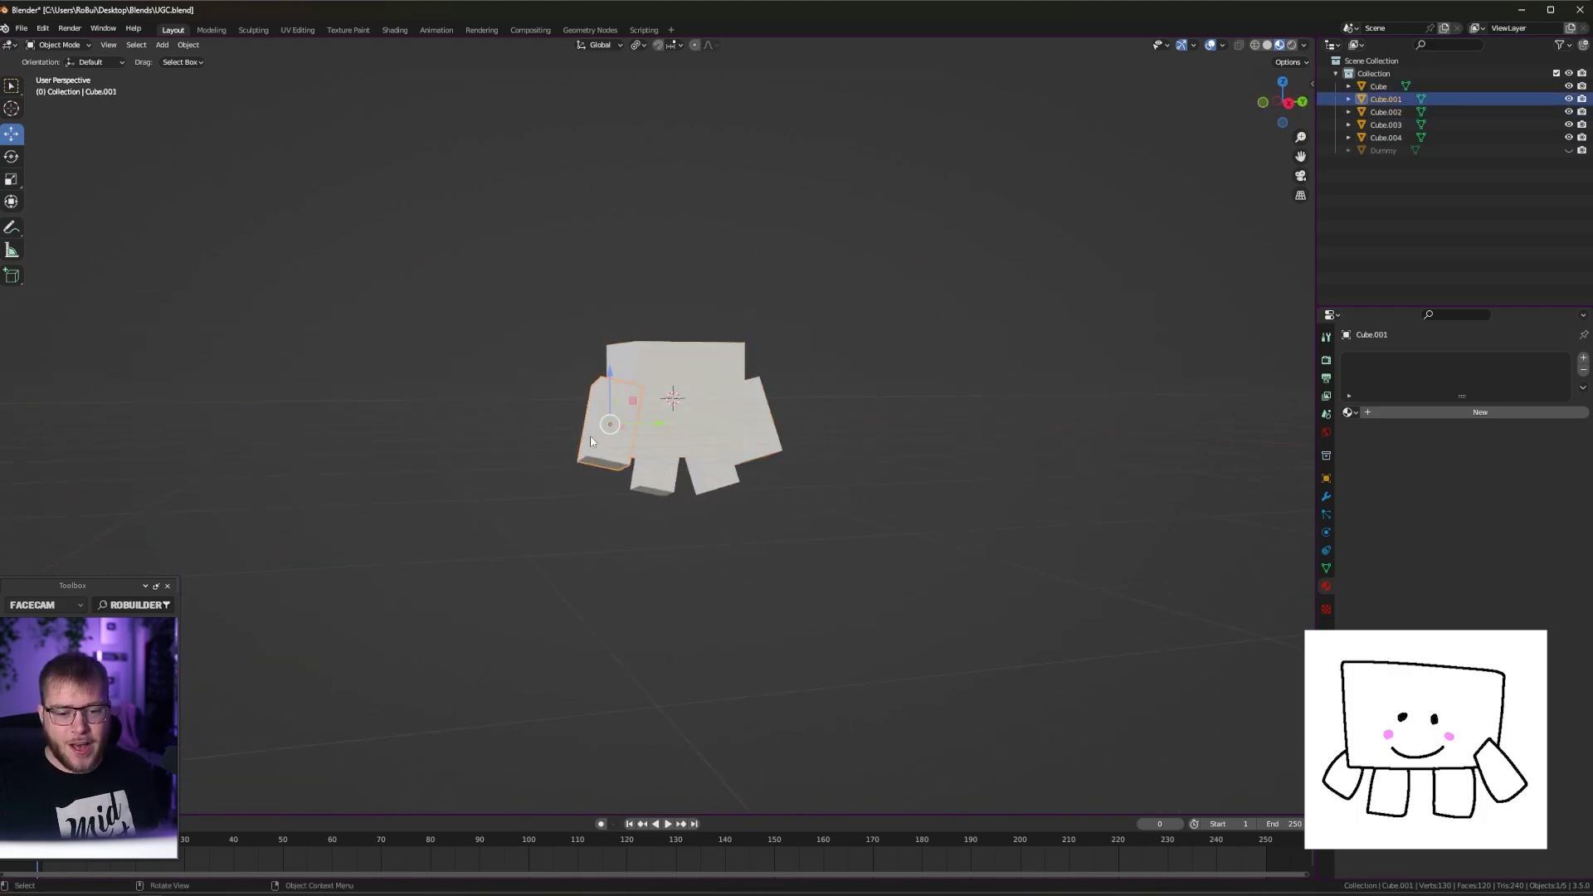
pyautogui.keyDown('shift'); pyautogui.click(765, 432); pyautogui.keyUp('shift')
pyautogui.moveTo(764, 431); pyautogui.dragTo(859, 417, button='middle')
pyautogui.scroll(3, 920, 415)
pyautogui.press('s')
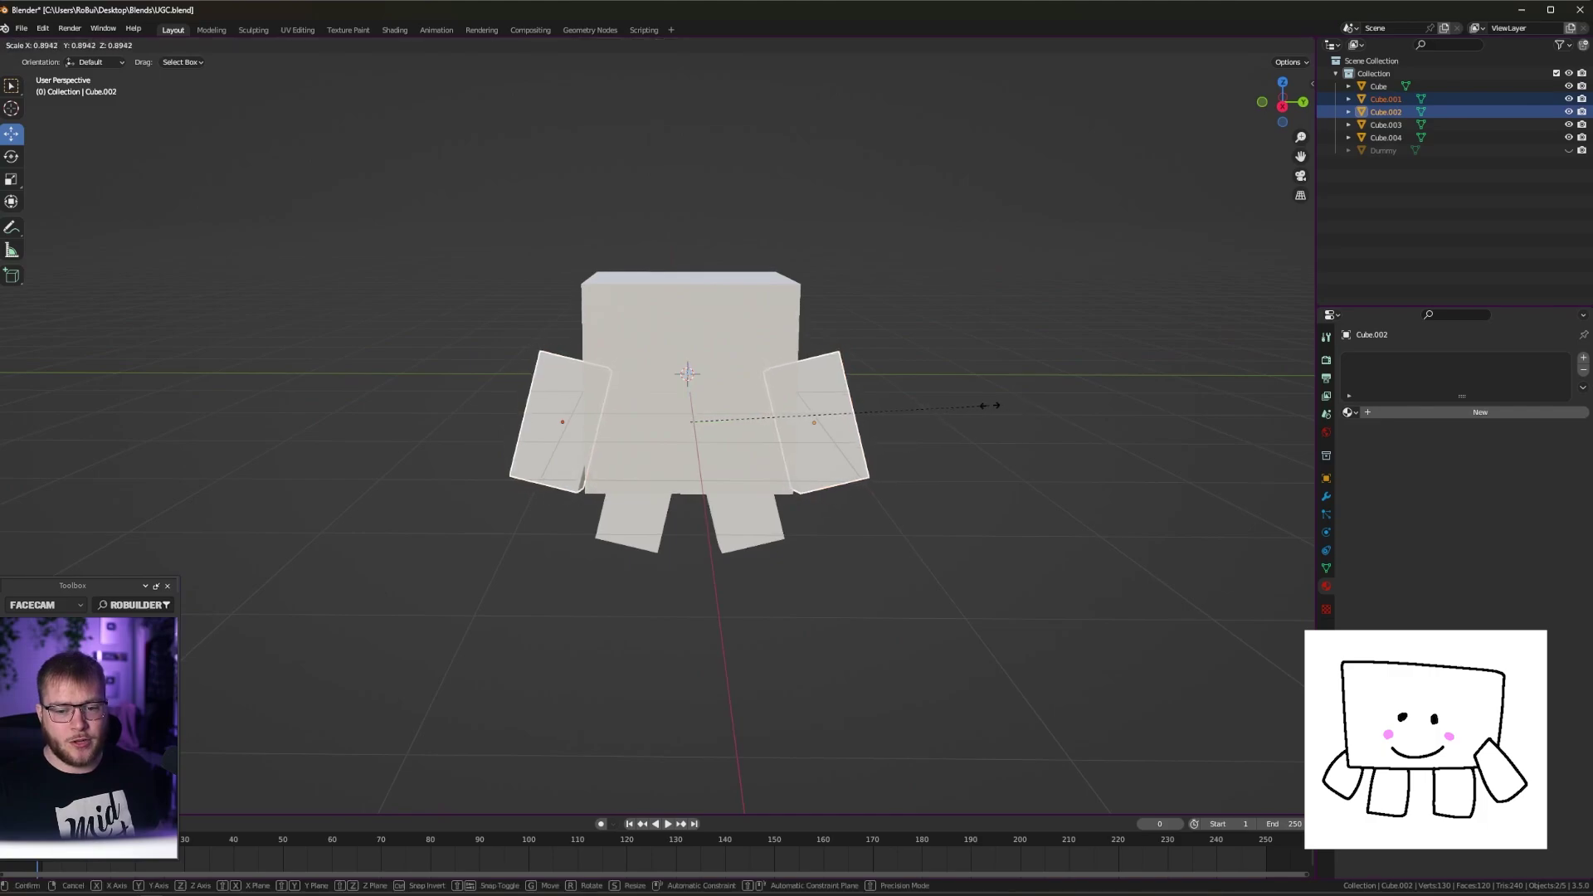
pyautogui.click(957, 410)
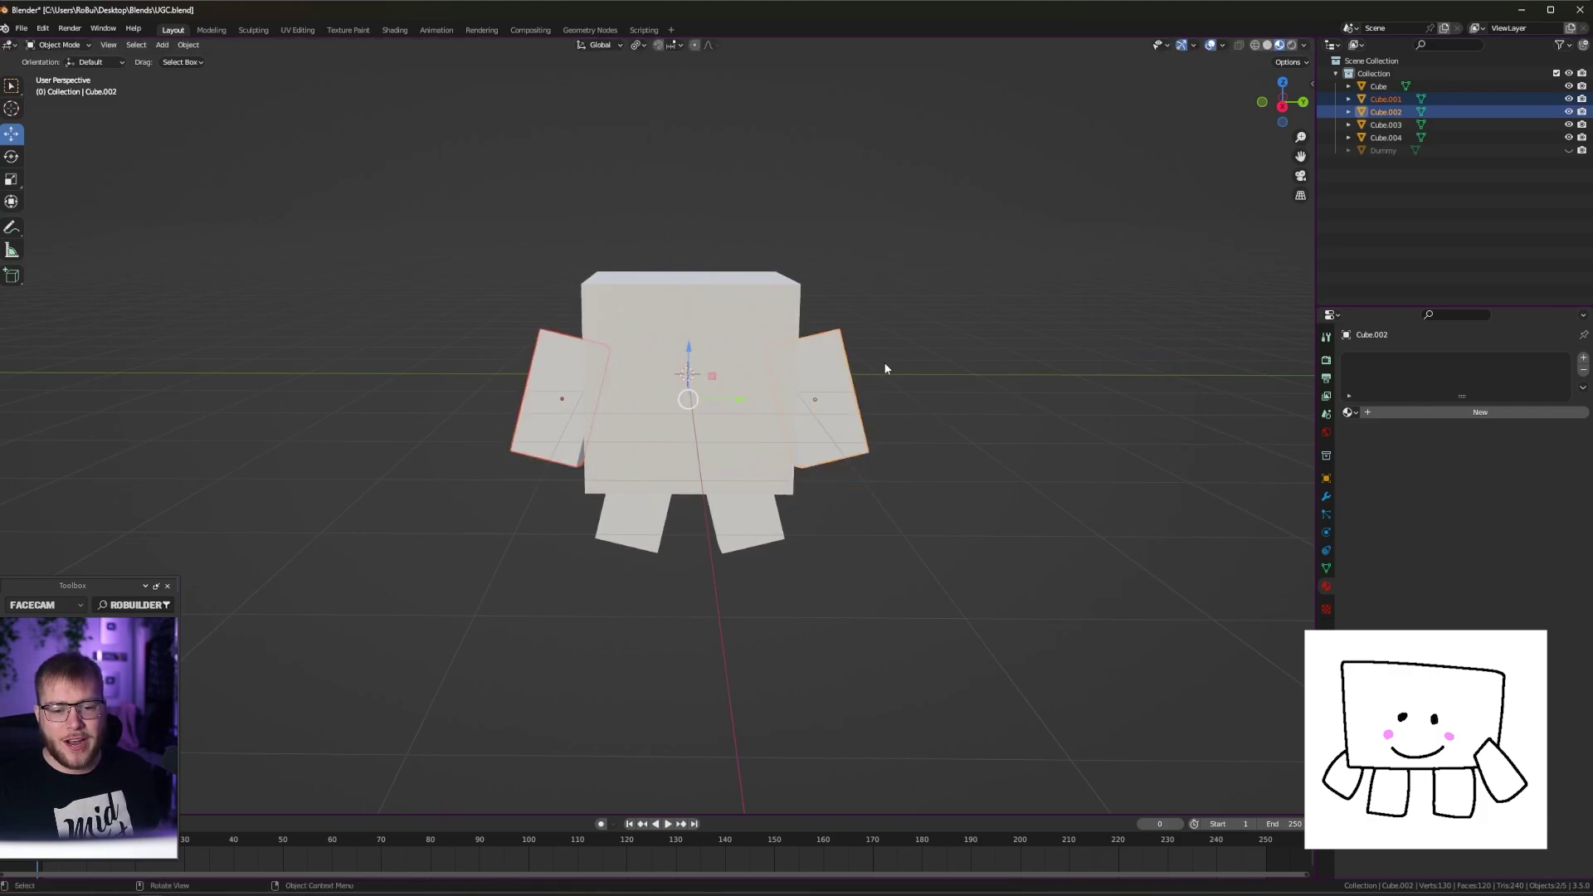
# Select all the body parts and bulge their faces slightly outward in Edit Mode
pyautogui.press('a')
pyautogui.moveTo(884, 362); pyautogui.dragTo(806, 432, button='middle')
pyautogui.press('Tab')
pyautogui.scroll(-3, 921, 403)
pyautogui.press('Tab')
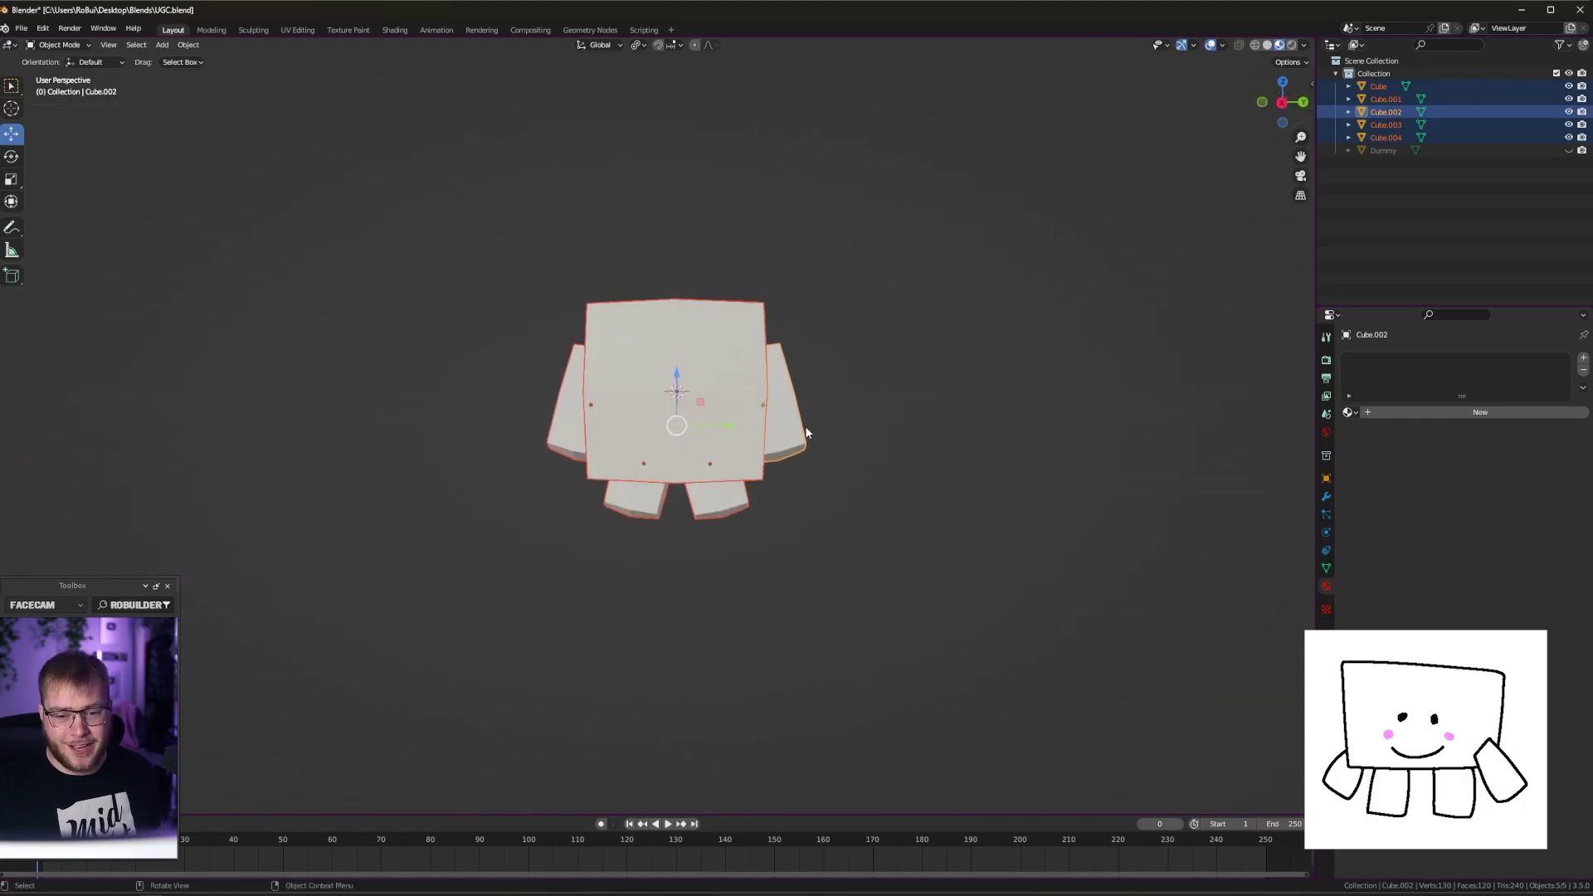
# Move the arm about 0.5 m outward along Y and lower both legs about 0.2 m along Z
pyautogui.press('KP_3')
pyautogui.click(594, 400)
pyautogui.press('g')
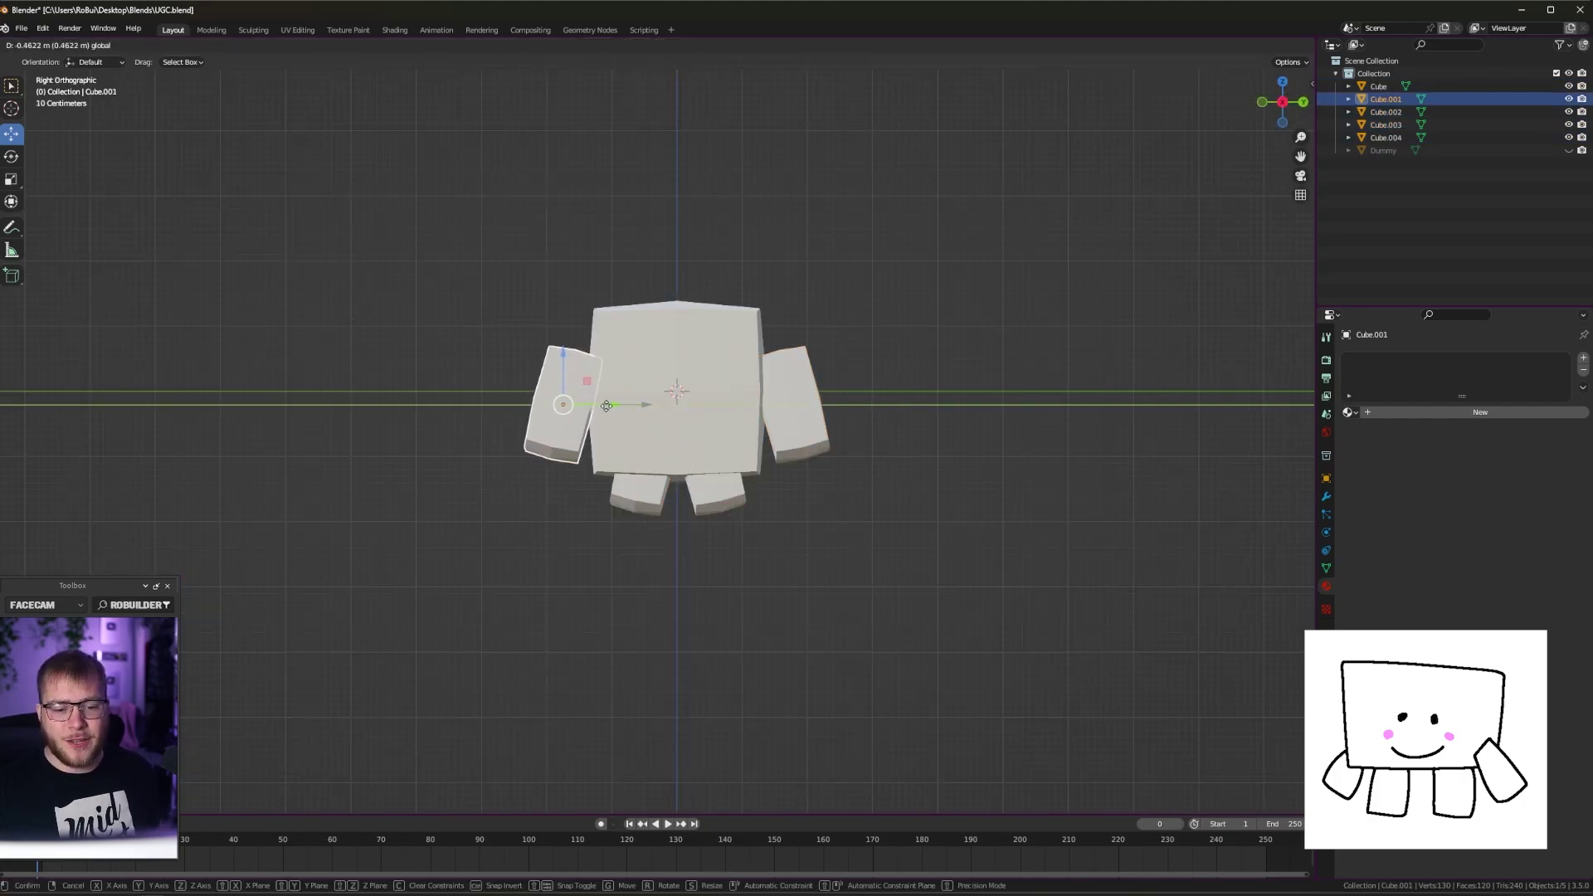
pyautogui.moveTo(680, 412); pyautogui.dragTo(679, 430)
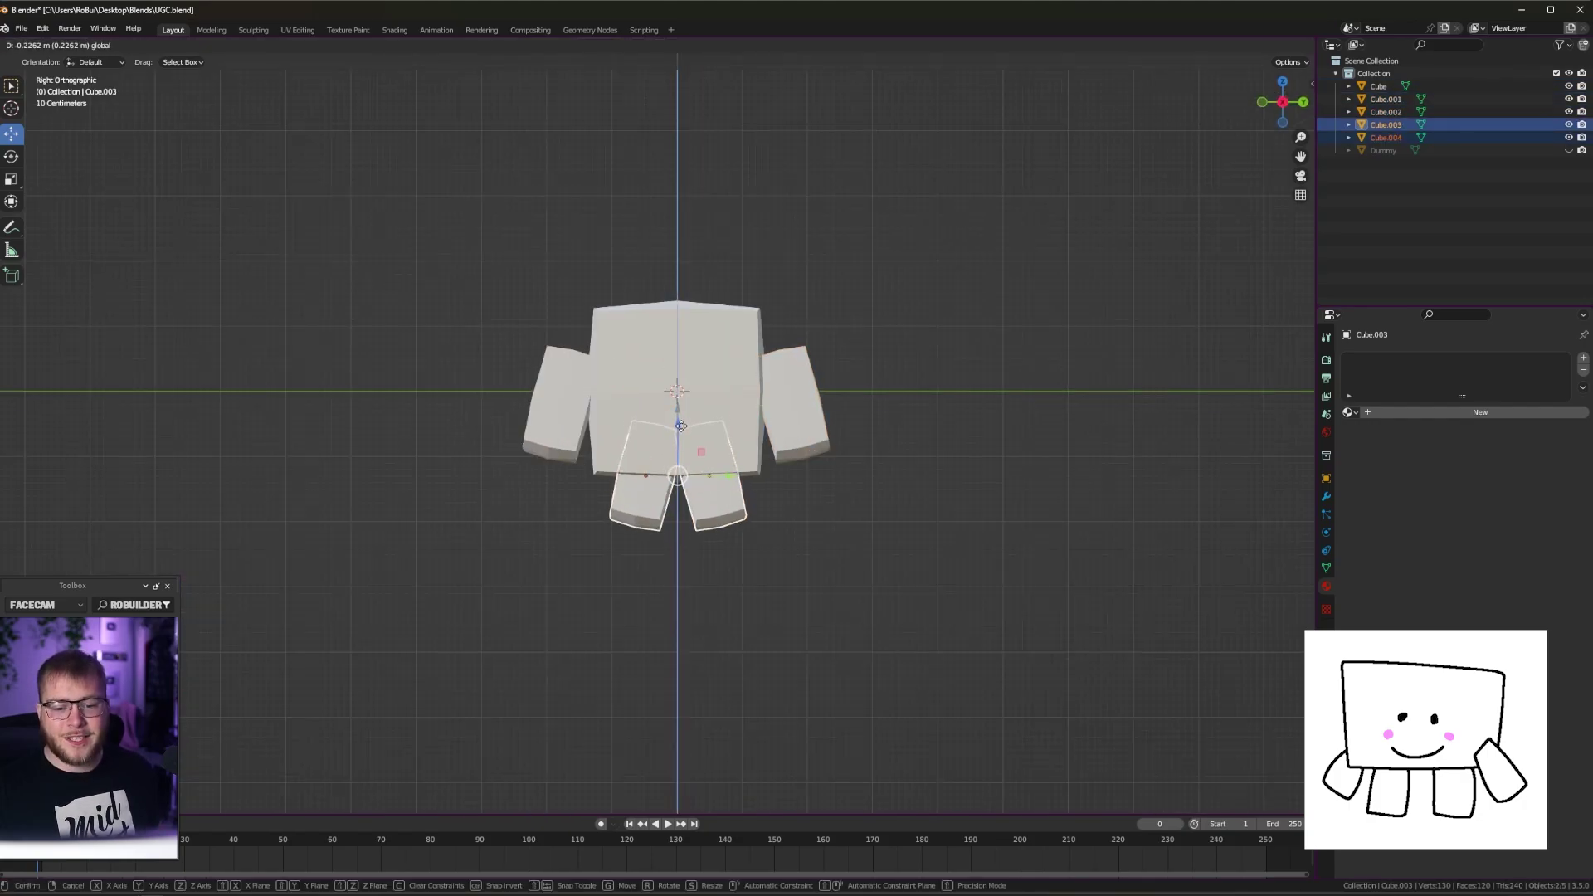
pyautogui.rightClick(680, 426)
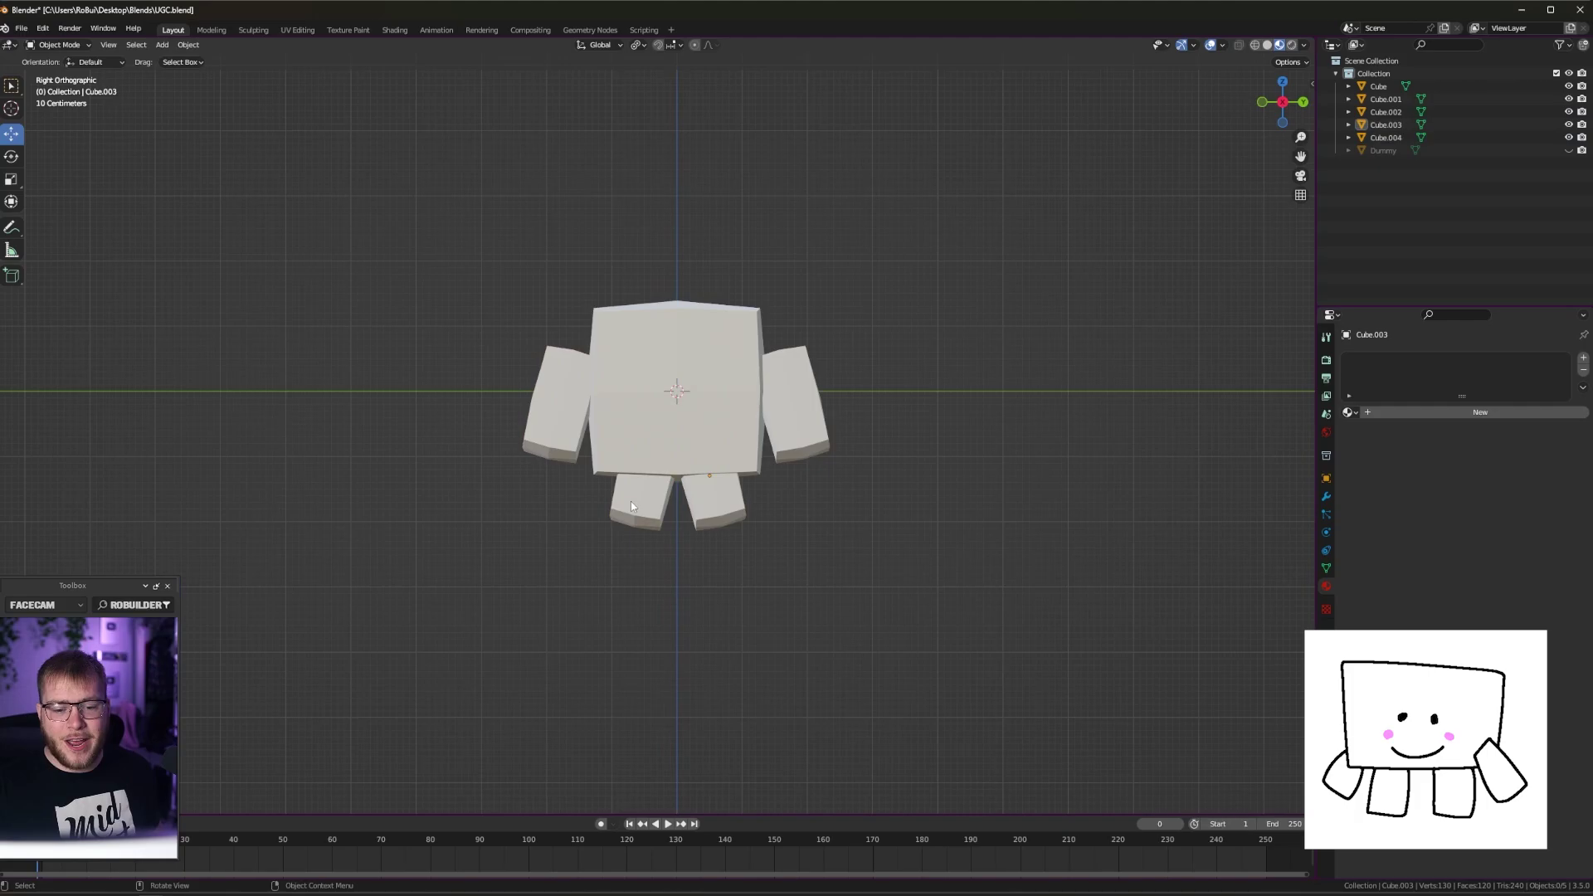
# Spread the legs apart and join all the body parts into a single object
pyautogui.press('a')
pyautogui.hotkey('ctrl', 'j')
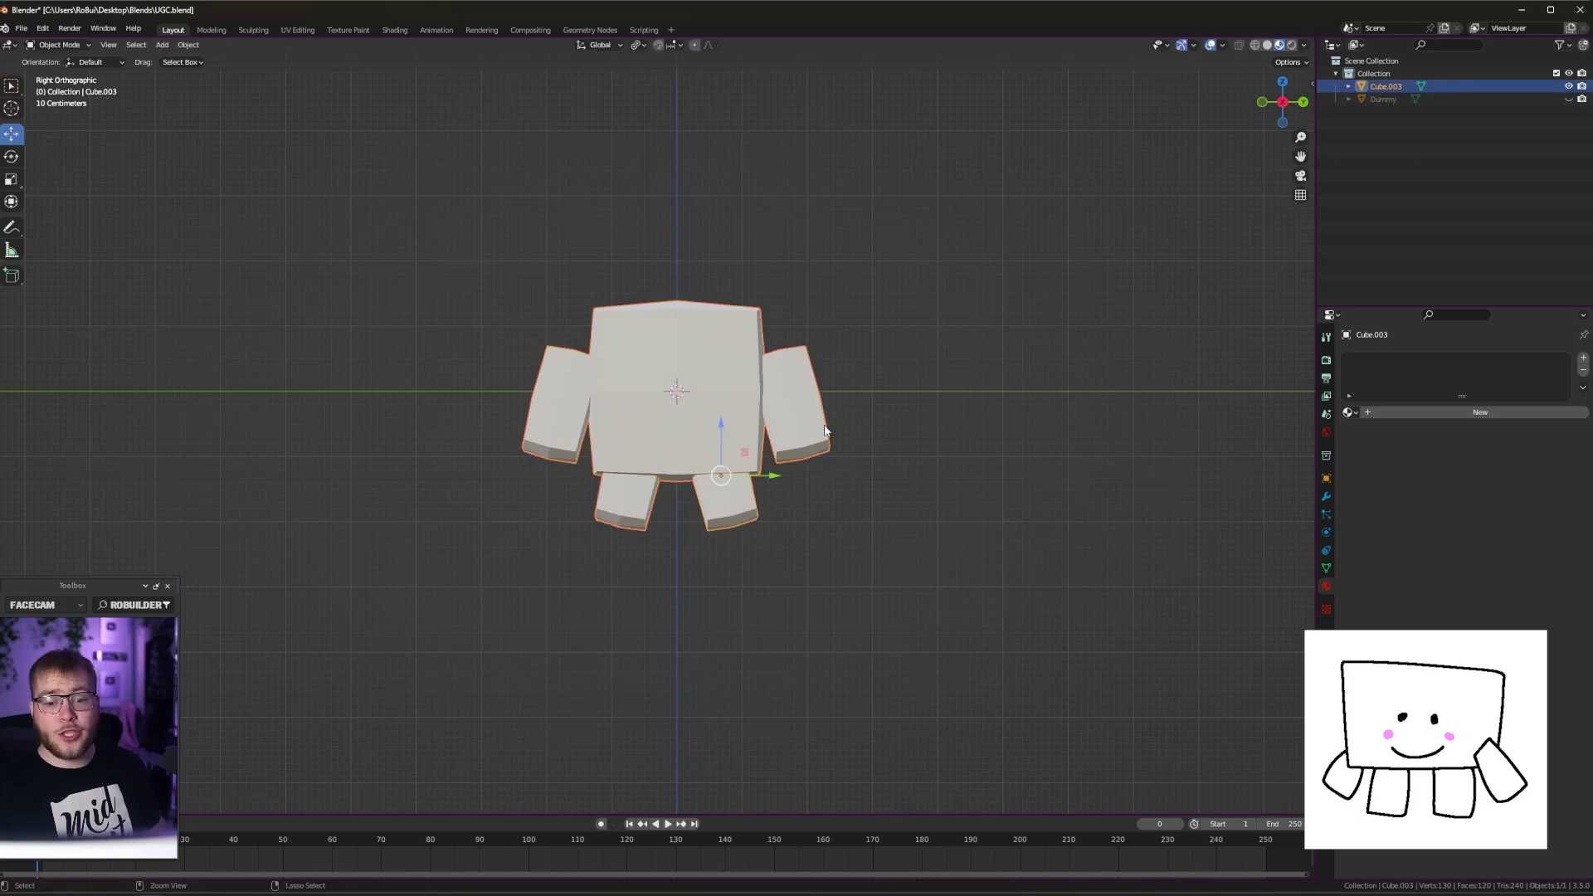
pyautogui.rightClick(711, 384)
pyautogui.click(704, 397)
# Tilt both legs further forward in Edit Mode, then shift them forward along X and down along Z
pyautogui.moveTo(951, 347); pyautogui.dragTo(874, 345, button='middle')
pyautogui.press('Tab')
pyautogui.keyDown('alt'); pyautogui.moveTo(644, 480); pyautogui.dragTo(745, 482, button='middle'); pyautogui.keyUp('alt')
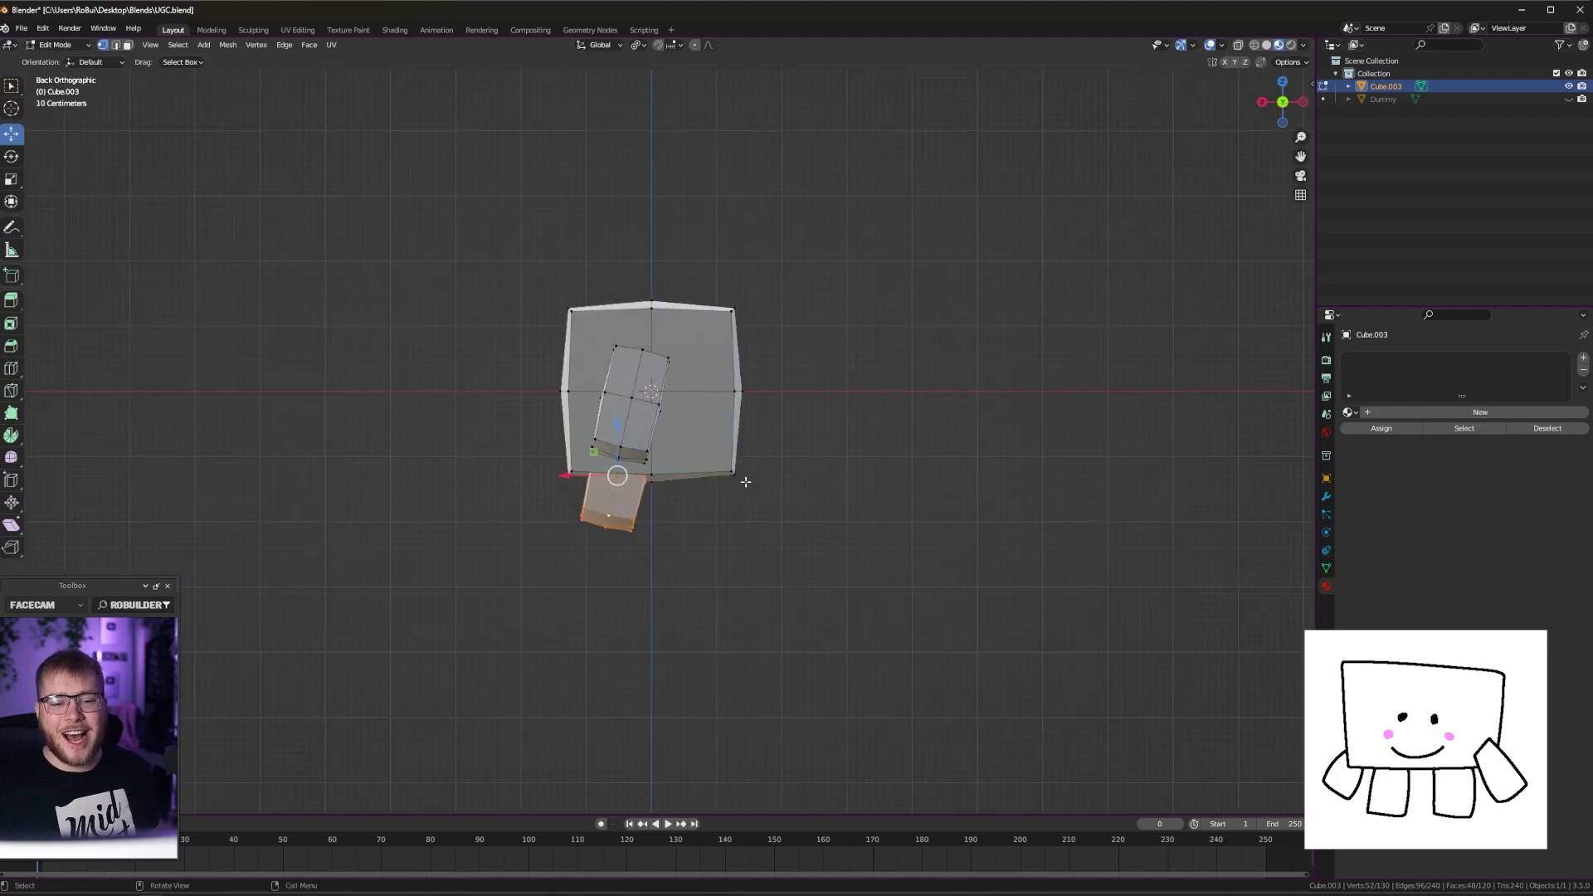
pyautogui.moveTo(591, 480); pyautogui.dragTo(580, 475)
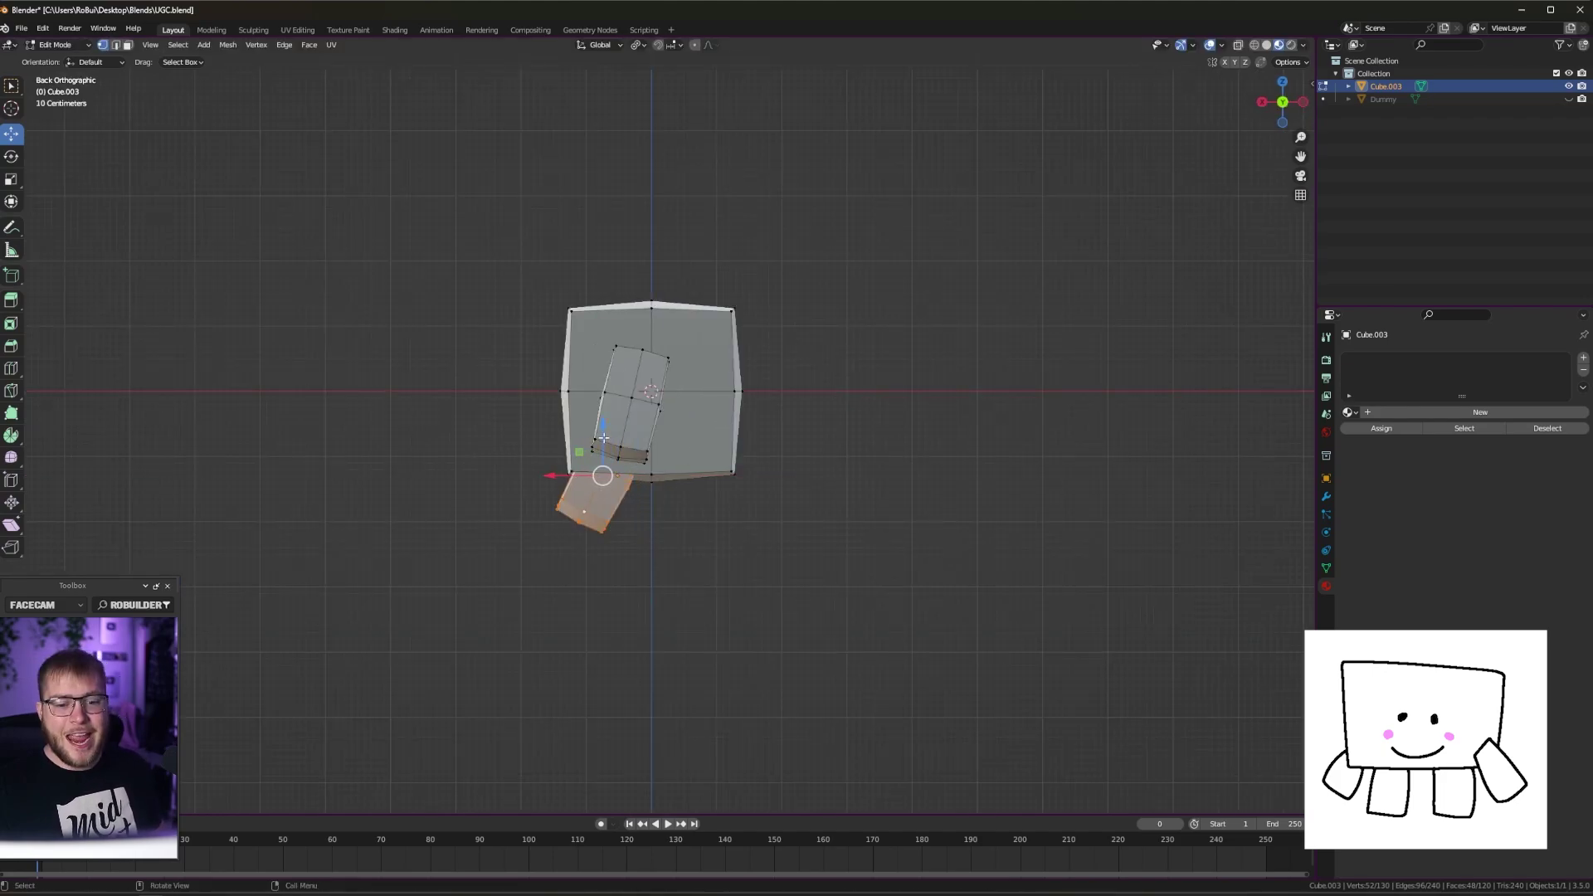
pyautogui.moveTo(603, 437); pyautogui.dragTo(603, 449)
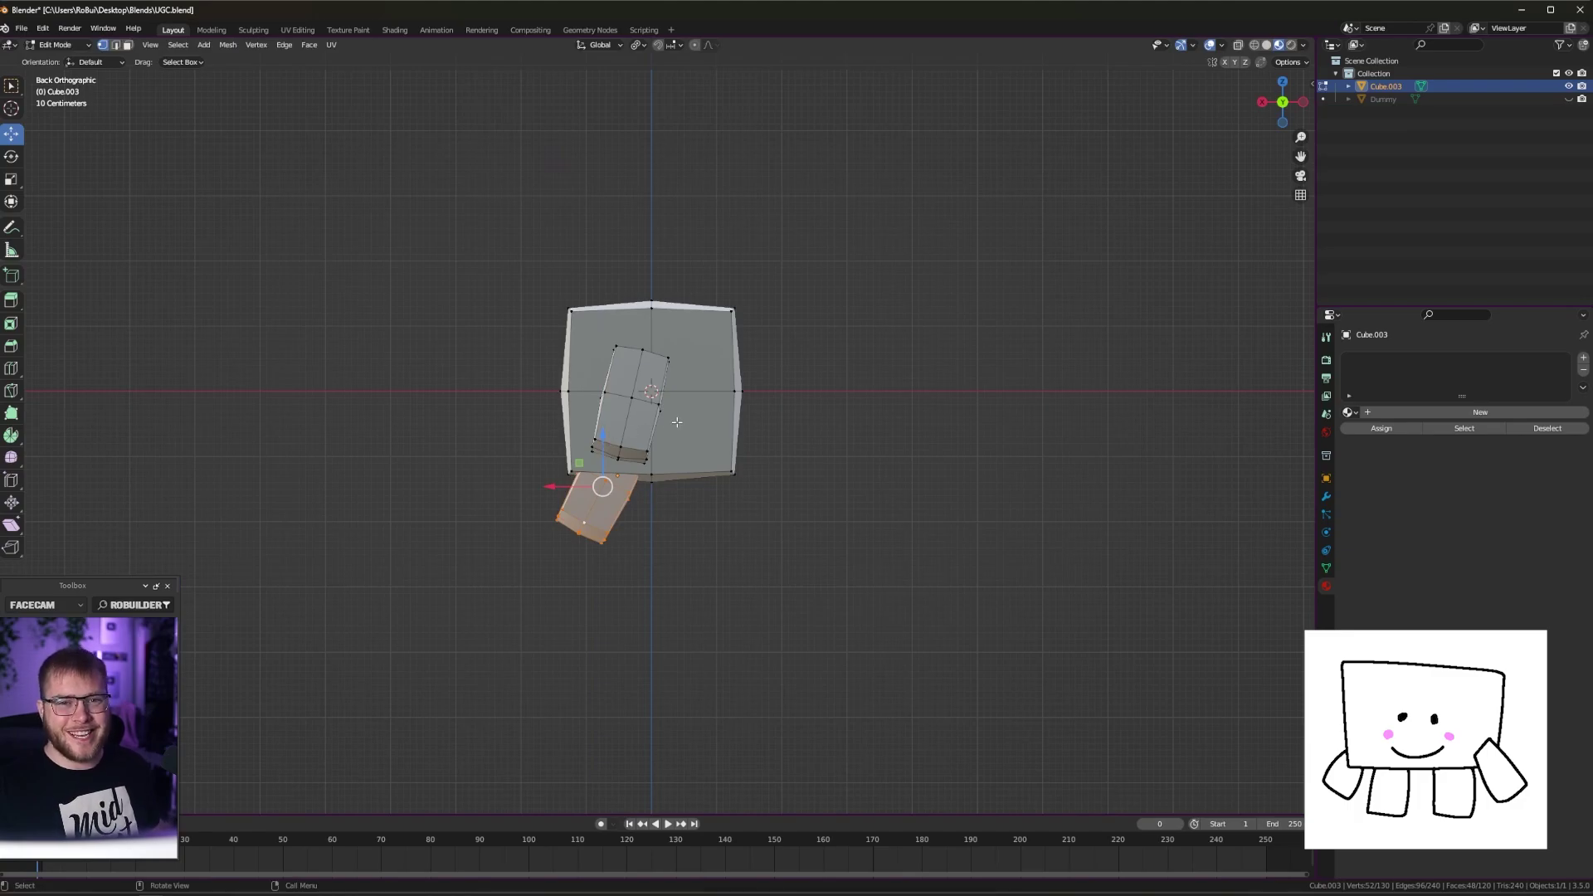
# Move both arms about 0.4 m backward along X and rotate them to a more upright angle
pyautogui.moveTo(654, 408); pyautogui.dragTo(695, 425, button='middle')
pyautogui.moveTo(720, 404); pyautogui.dragTo(692, 404)
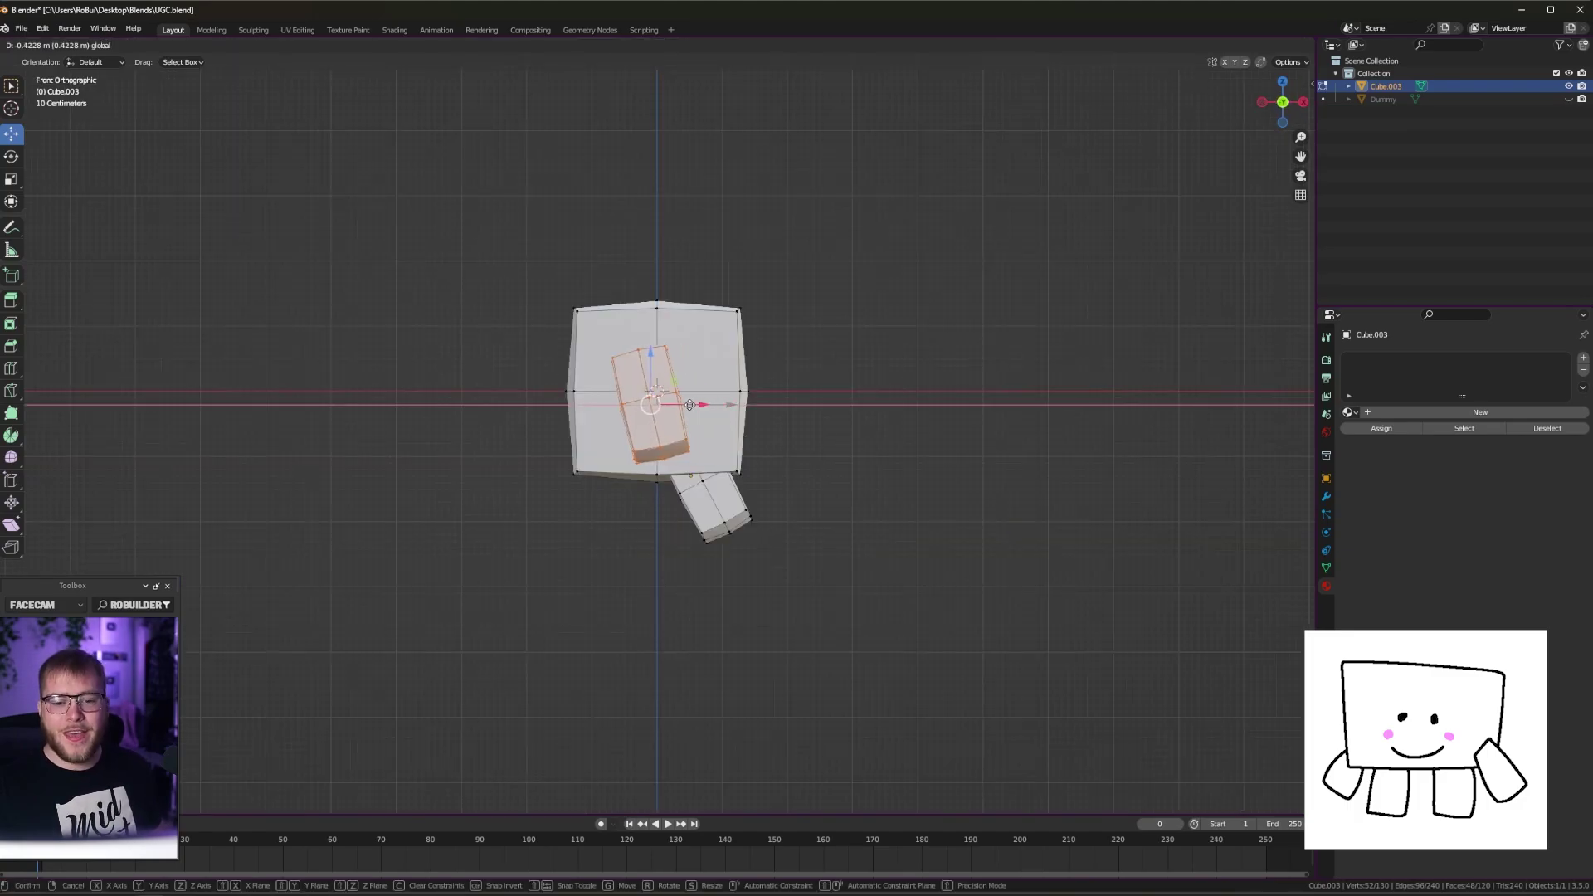
pyautogui.press('r')
pyautogui.click(811, 312)
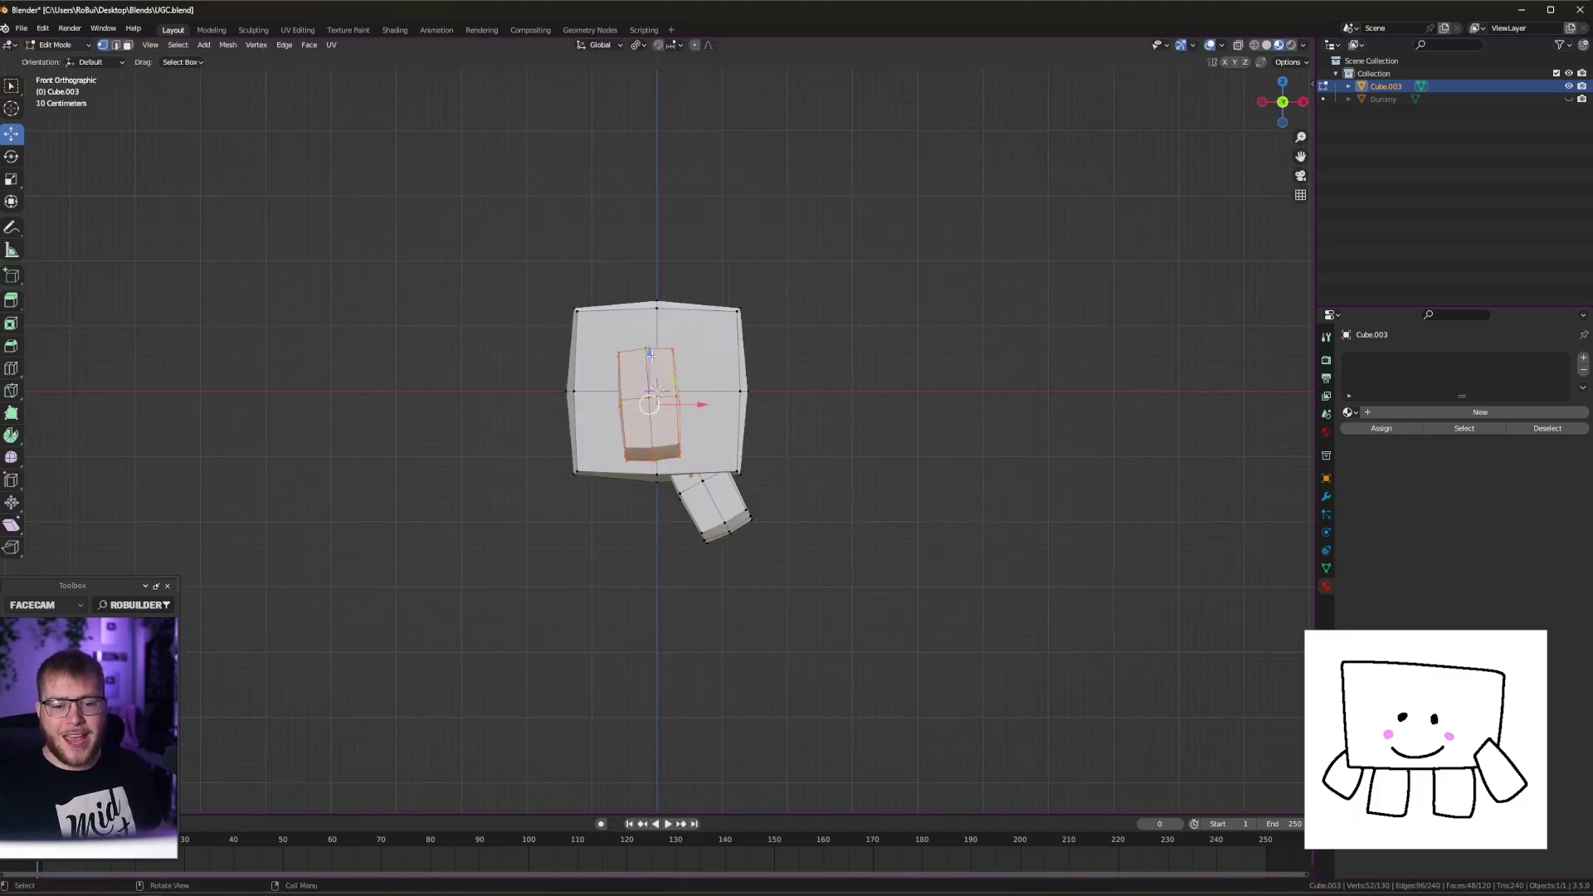
# Raise both arms slightly along Z, leave Edit Mode and show the Dummy again
pyautogui.moveTo(650, 354); pyautogui.dragTo(650, 346)
pyautogui.press('Tab')
pyautogui.moveTo(674, 392); pyautogui.dragTo(890, 375, button='middle')
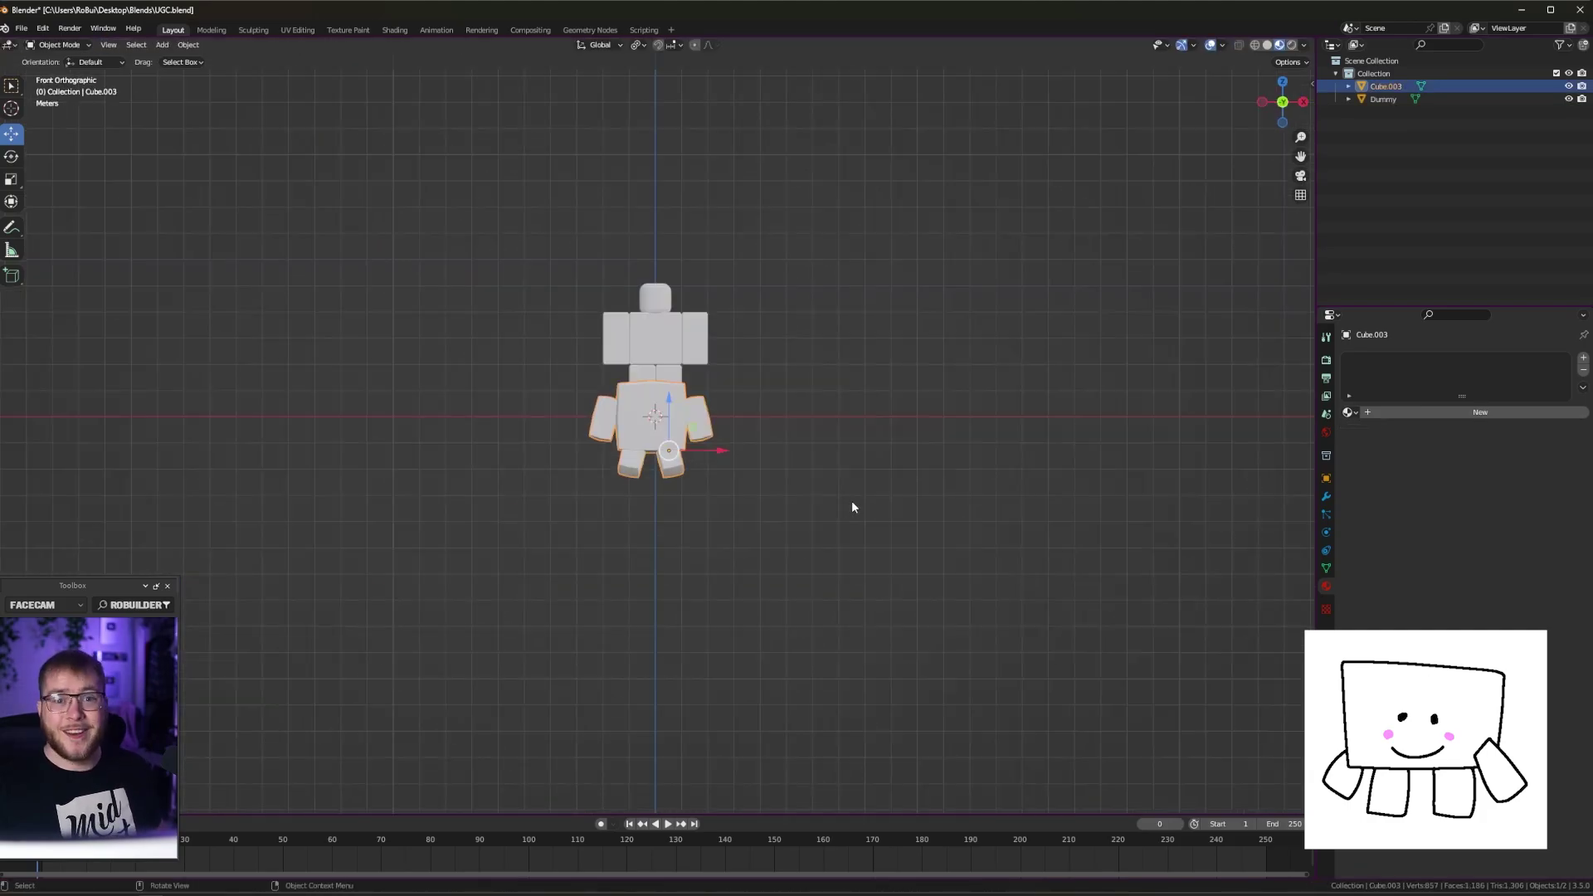
# Scale the boxy character down to a little over a third of its size and move it up beside the dummy's head
pyautogui.press('s')
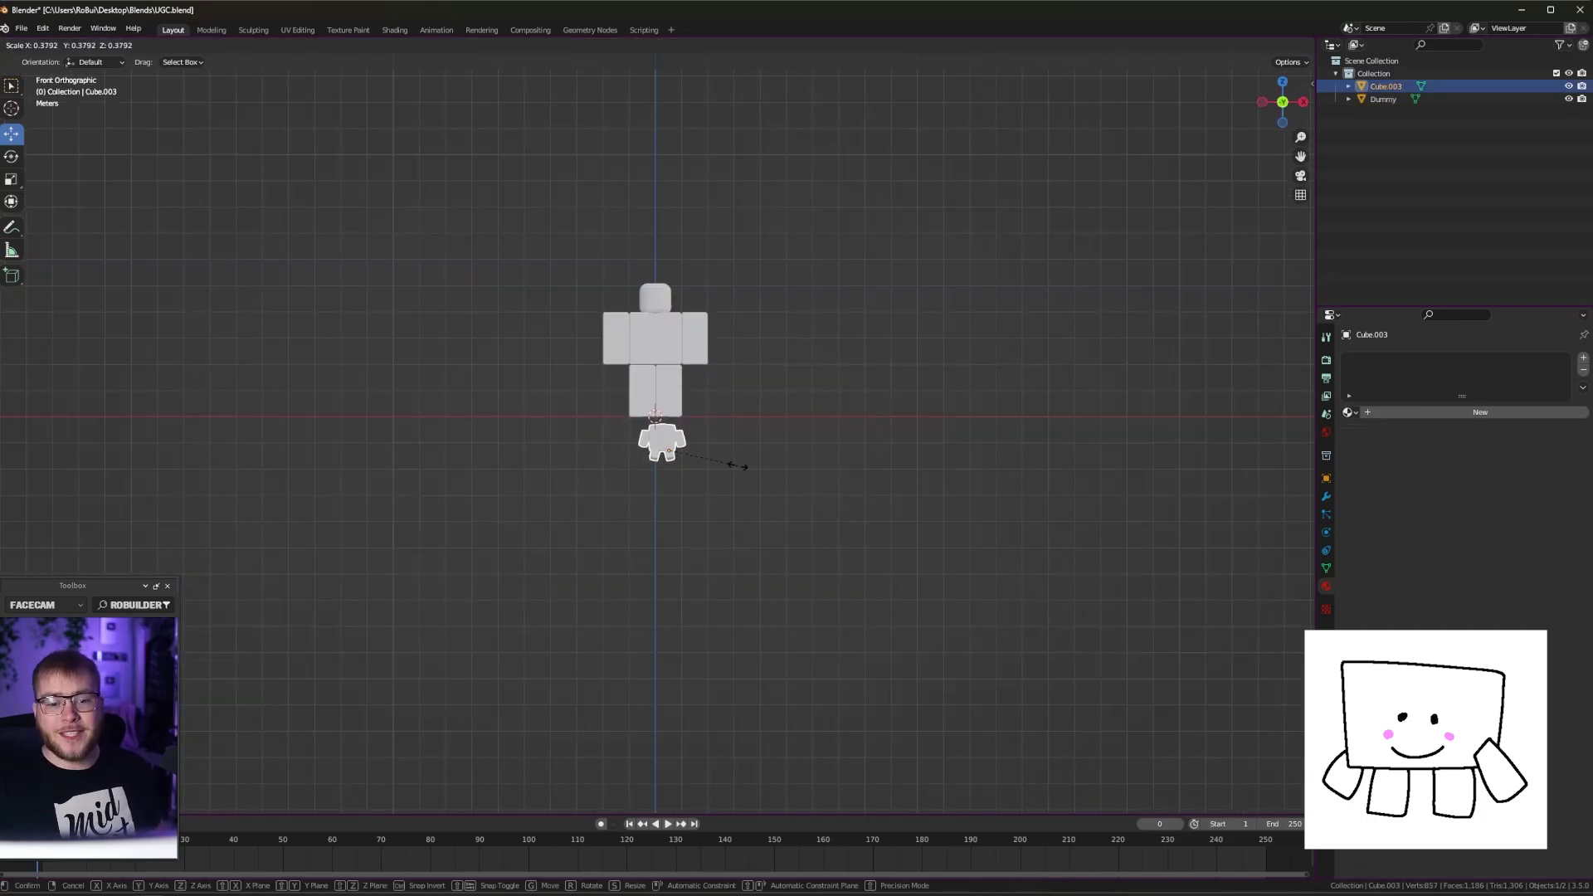
pyautogui.click(725, 465)
pyautogui.press('g')
pyautogui.click(653, 416)
# Shrink the character a bit more and reposition it so it sits on the dummy's shoulder
pyautogui.scroll(6, 651, 406)
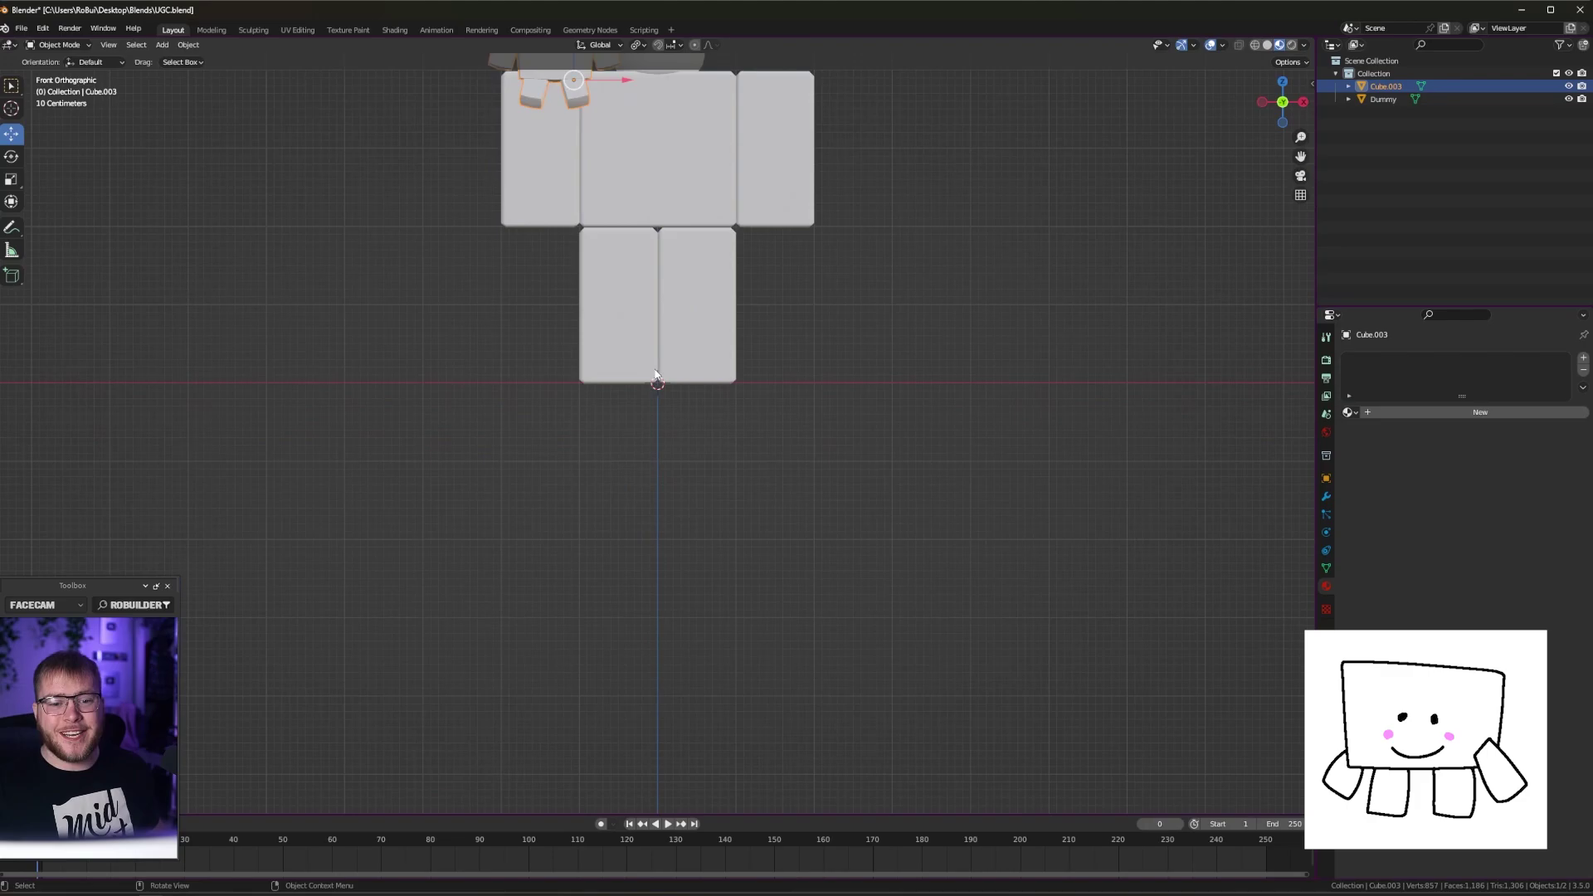
pyautogui.keyDown('shift'); pyautogui.moveTo(624, 265); pyautogui.dragTo(644, 618, button='middle'); pyautogui.keyUp('shift')
pyautogui.scroll(1, 624, 523)
pyautogui.scroll(2, 624, 527)
pyautogui.keyDown('shift'); pyautogui.moveTo(586, 451); pyautogui.dragTo(698, 421, button='middle'); pyautogui.keyUp('shift')
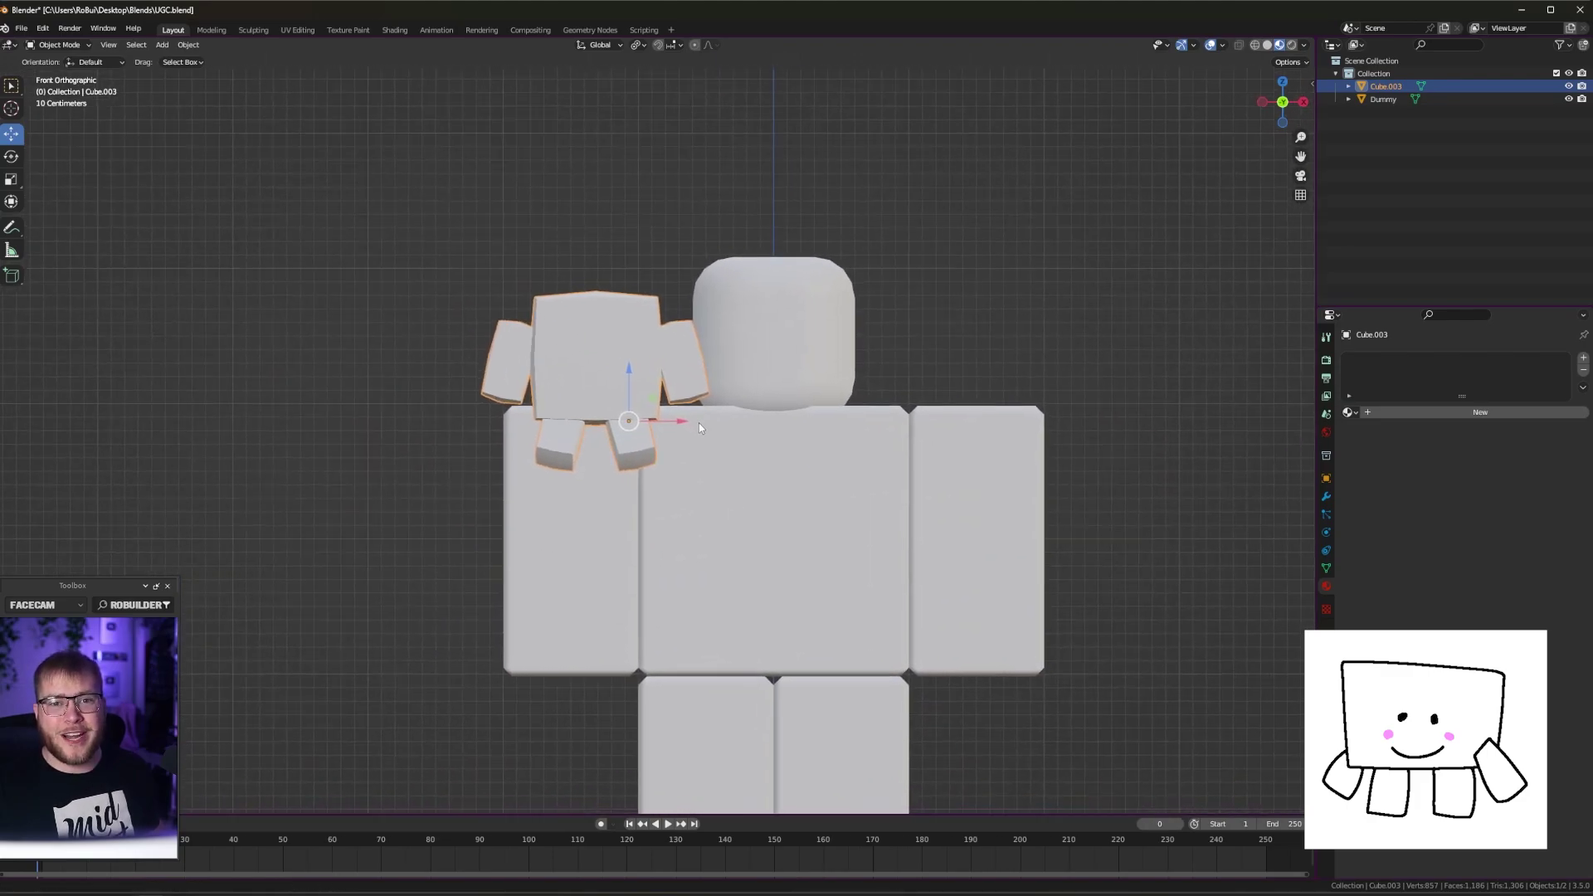
pyautogui.scroll(2, 684, 430)
pyautogui.press('s')
pyautogui.click(743, 487)
pyautogui.press('g')
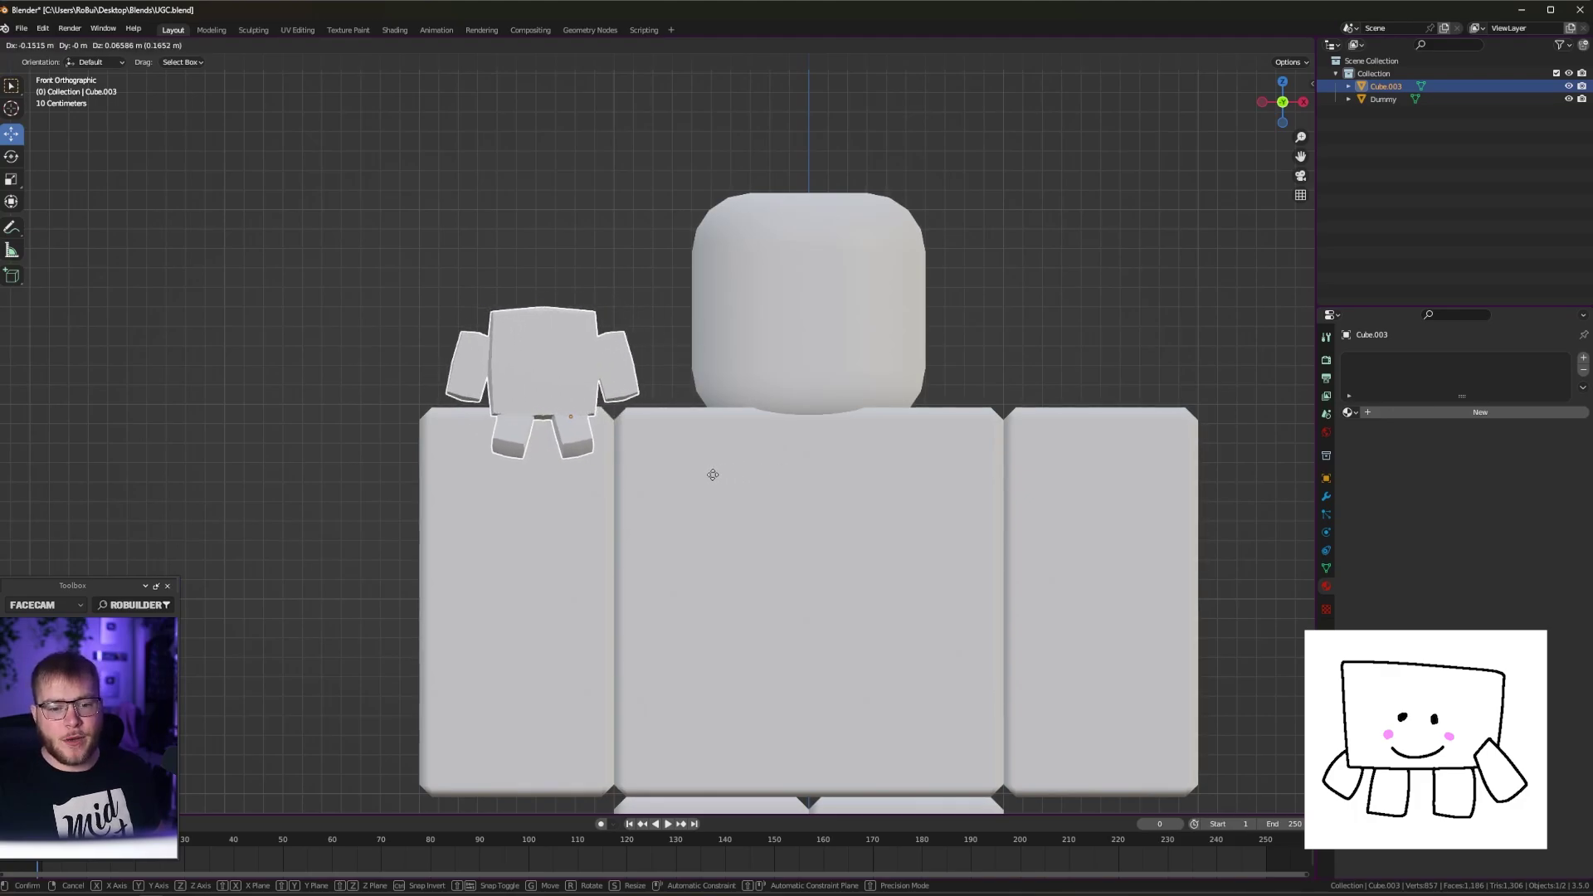
pyautogui.click(699, 452)
pyautogui.moveTo(699, 446); pyautogui.dragTo(811, 431, button='middle')
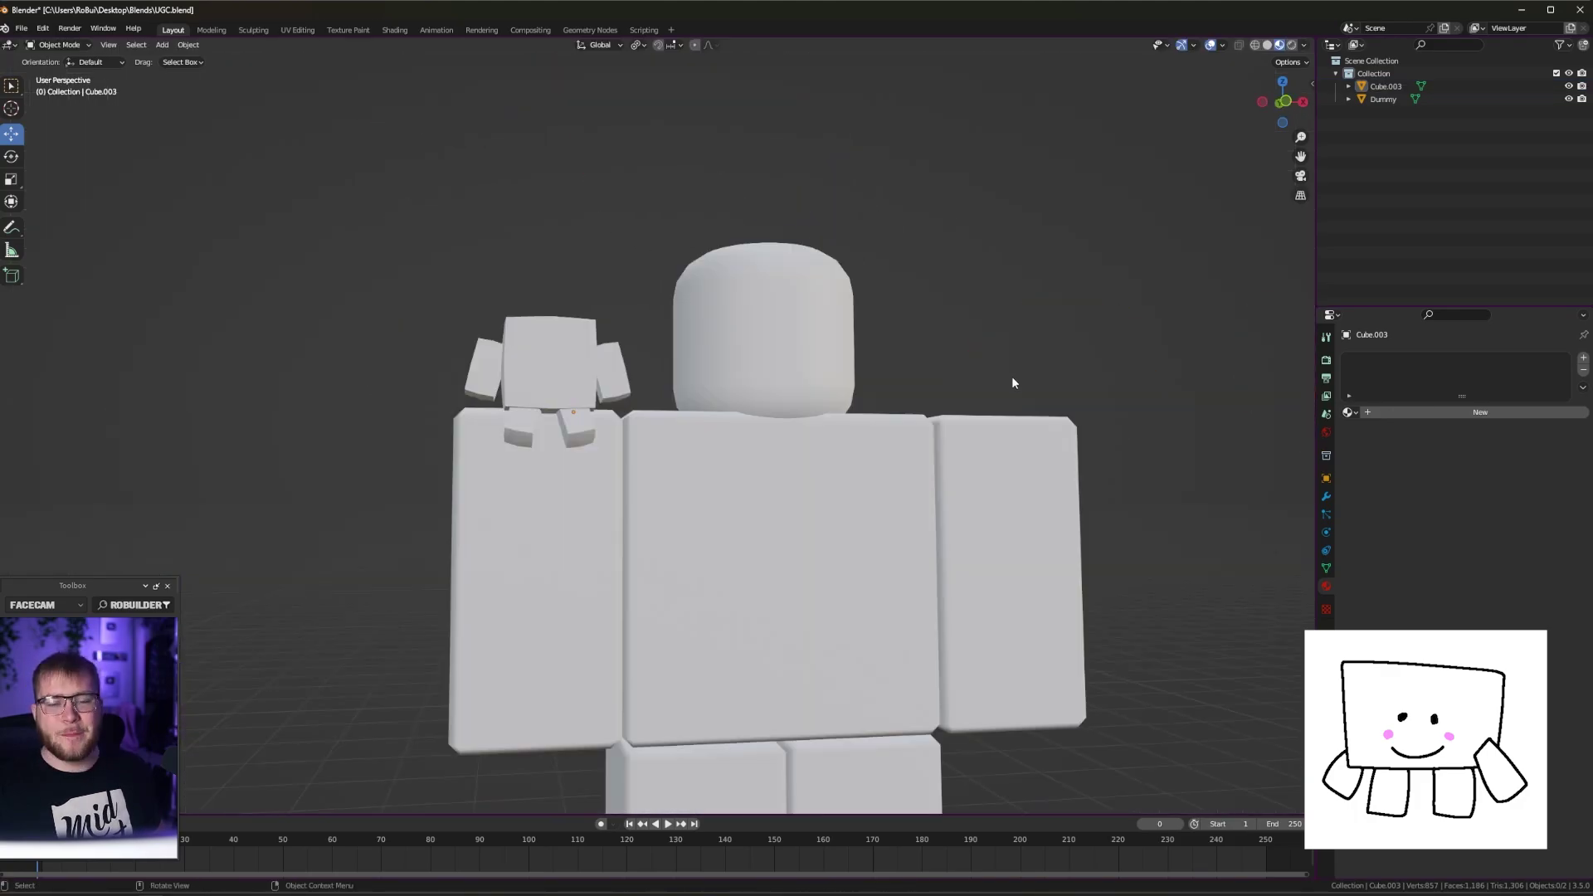
pyautogui.moveTo(1012, 376)
pyautogui.mouseDown(button='middle')
pyautogui.moveTo(988, 365)
pyautogui.moveTo(987, 389)
pyautogui.mouseUp(button='middle')
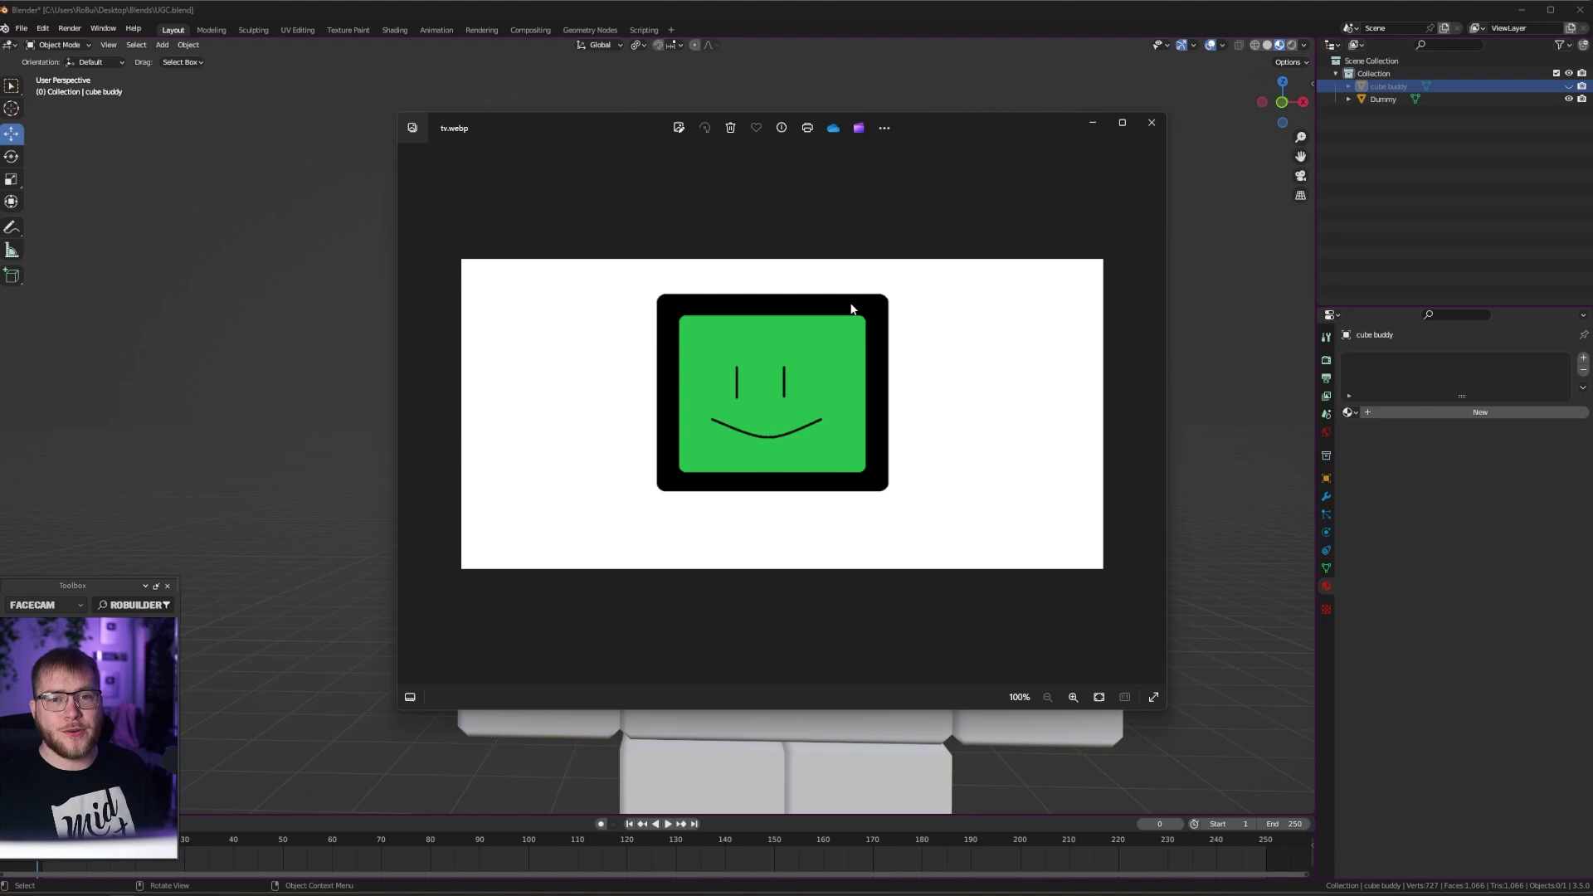
# Minimize the tv.webp reference image and hide the Dummy
pyautogui.click(1094, 124)
pyautogui.scroll(-8, 861, 318)
pyautogui.moveTo(859, 354); pyautogui.dragTo(815, 360, button='middle')
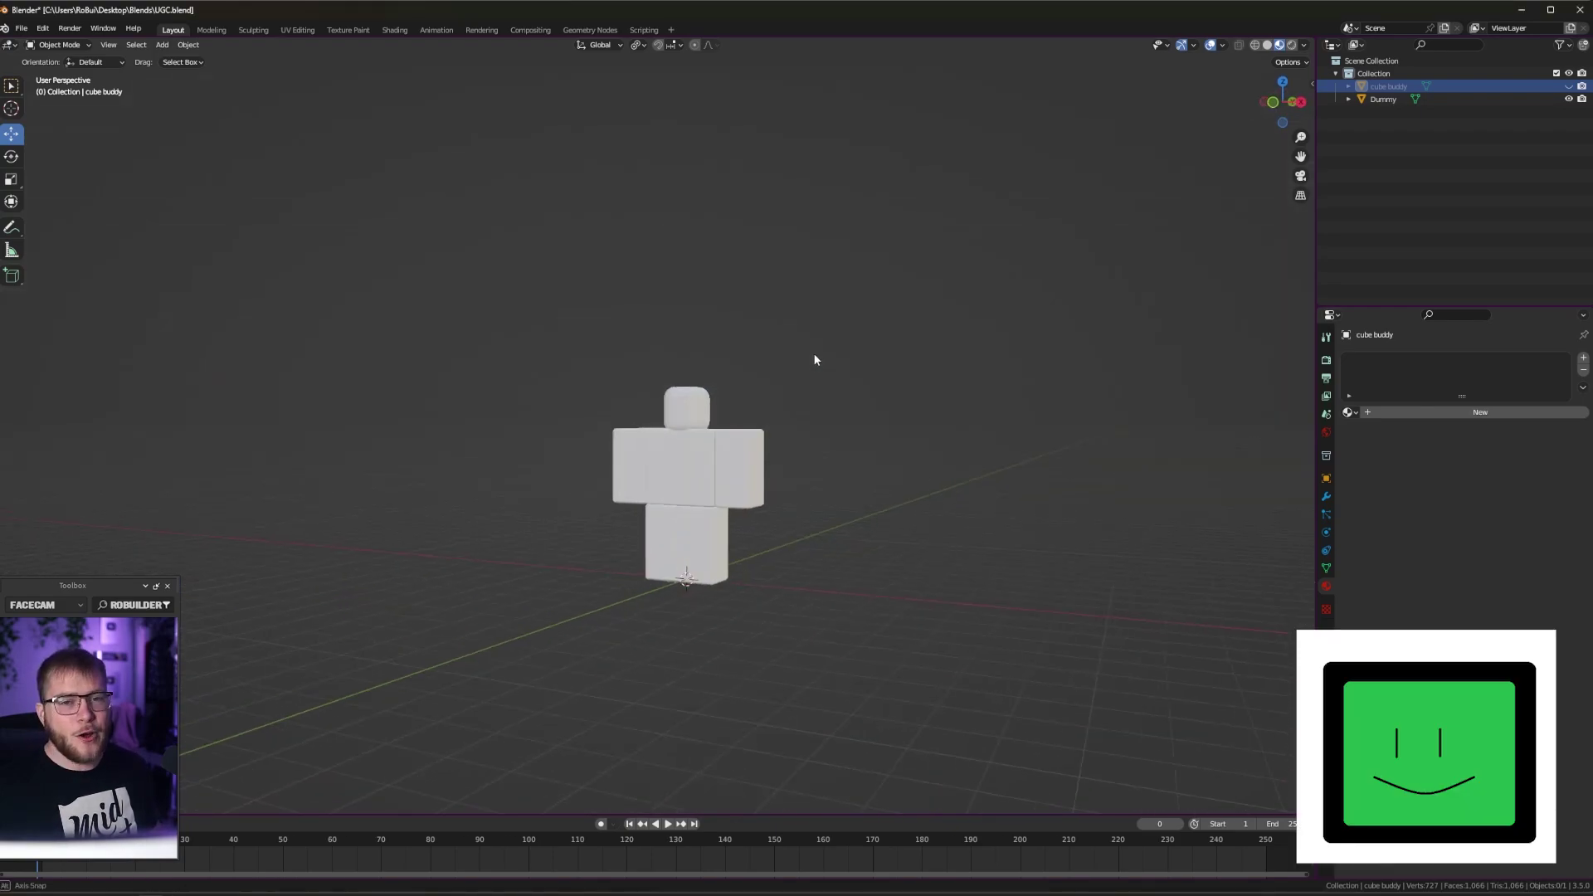
pyautogui.click(705, 471)
pyautogui.press('h')
pyautogui.moveTo(670, 433); pyautogui.dragTo(787, 282, button='middle')
# Add a cube and, in Edit Mode, flatten it along Y and widen it along X into a flat TV panel
pyautogui.hotkey('shift', 'a')
pyautogui.moveTo(663, 437)
pyautogui.click(745, 451)
pyautogui.press('Tab')
pyautogui.press('s')
pyautogui.press('y')
pyautogui.click(641, 254)
pyautogui.moveTo(641, 254); pyautogui.dragTo(980, 249, button='middle')
pyautogui.press('s')
pyautogui.press('x')
pyautogui.click(1185, 228)
# Bevel the panel's four short corner edges into rounded corners and apply Shade Auto Smooth
pyautogui.moveTo(868, 248); pyautogui.dragTo(810, 294, button='middle')
pyautogui.click(117, 47)
pyautogui.scroll(3, 812, 295)
pyautogui.click(812, 296)
pyautogui.moveTo(631, 270); pyautogui.dragTo(780, 239, button='middle')
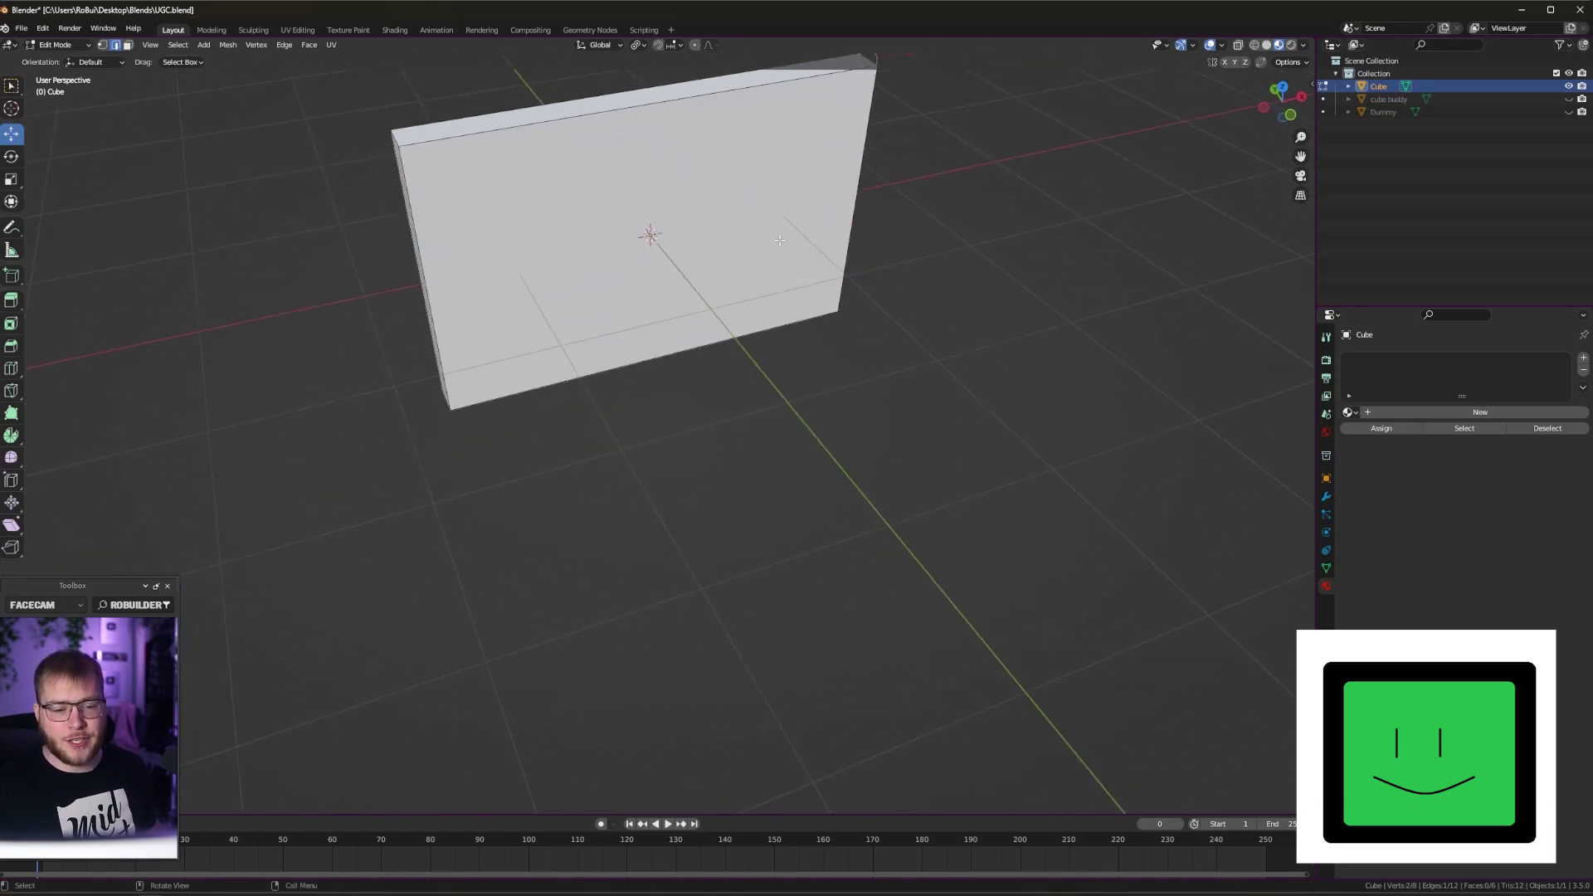
pyautogui.moveTo(460, 210); pyautogui.dragTo(539, 262, button='middle')
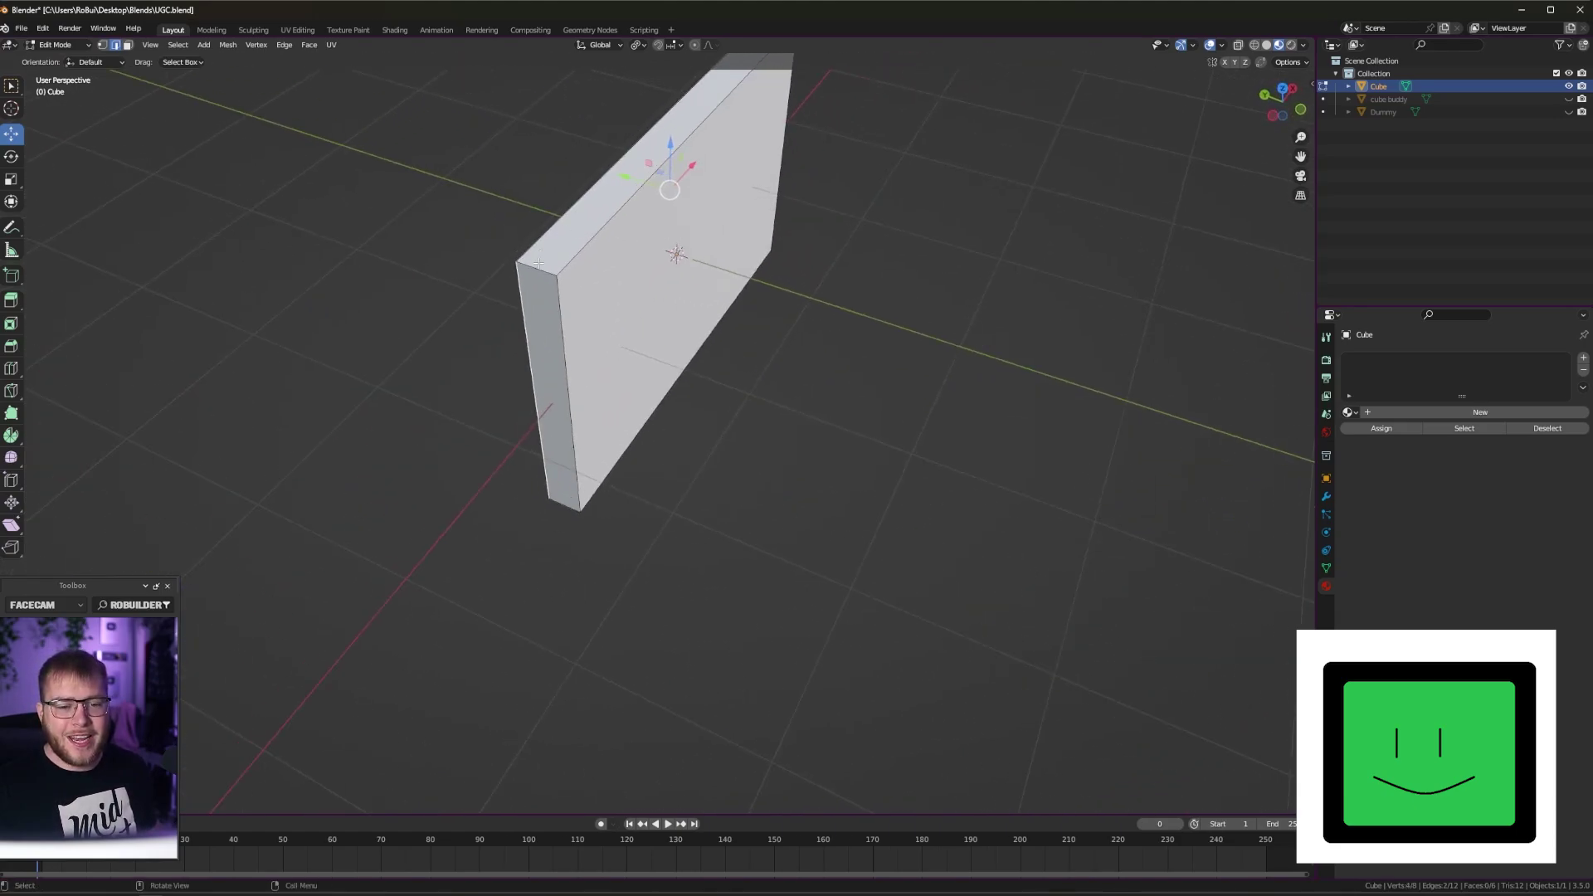
pyautogui.moveTo(675, 220); pyautogui.dragTo(949, 277, button='middle')
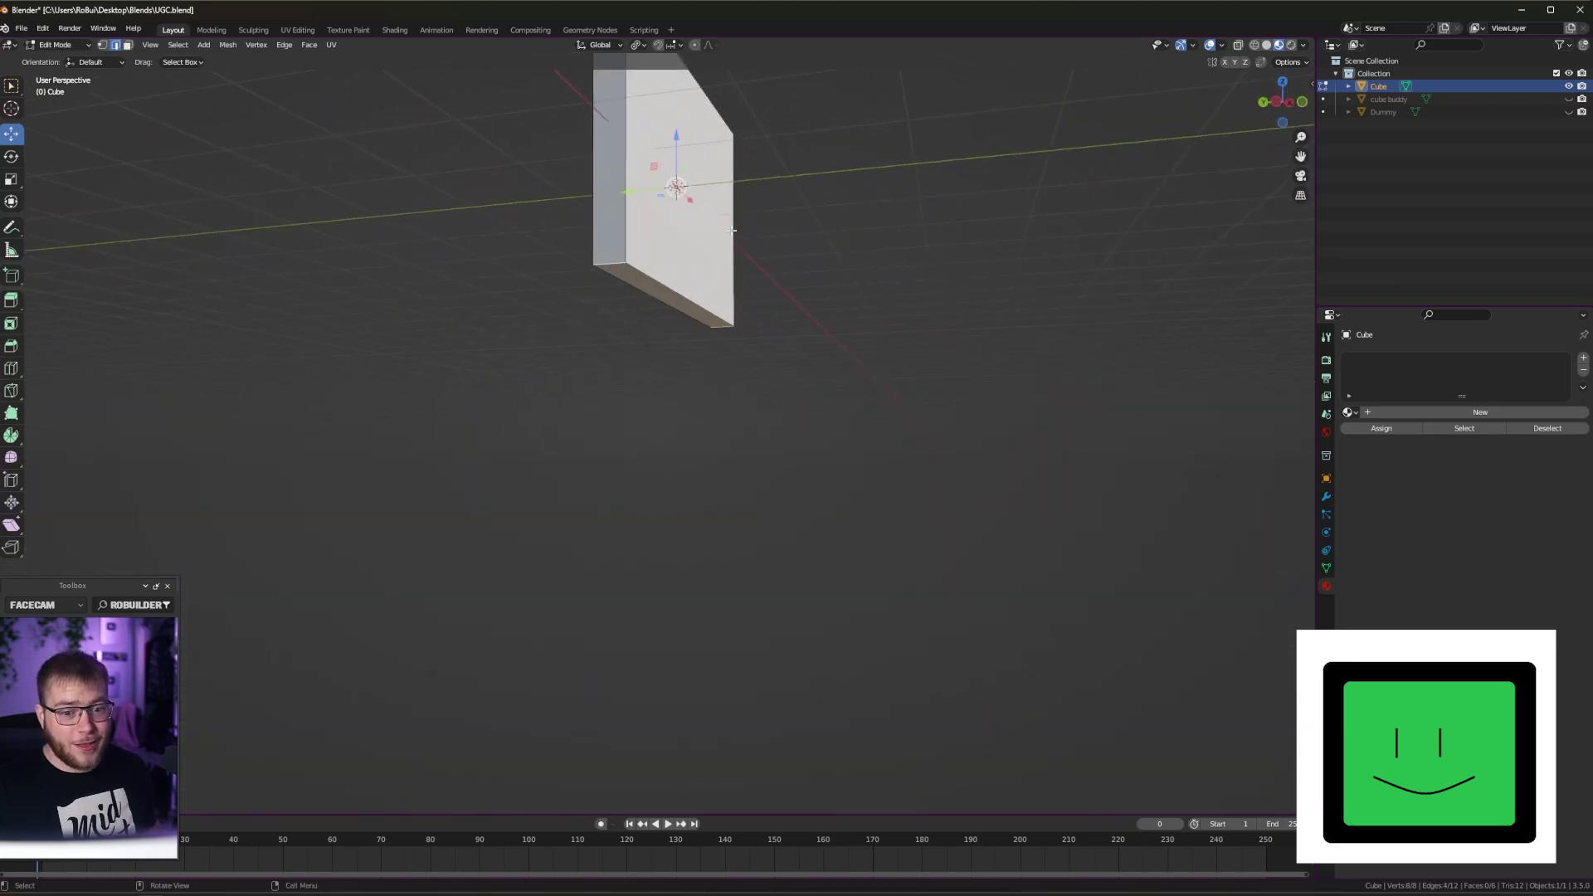
pyautogui.moveTo(732, 230); pyautogui.dragTo(581, 257, button='middle')
pyautogui.rightClick(677, 256)
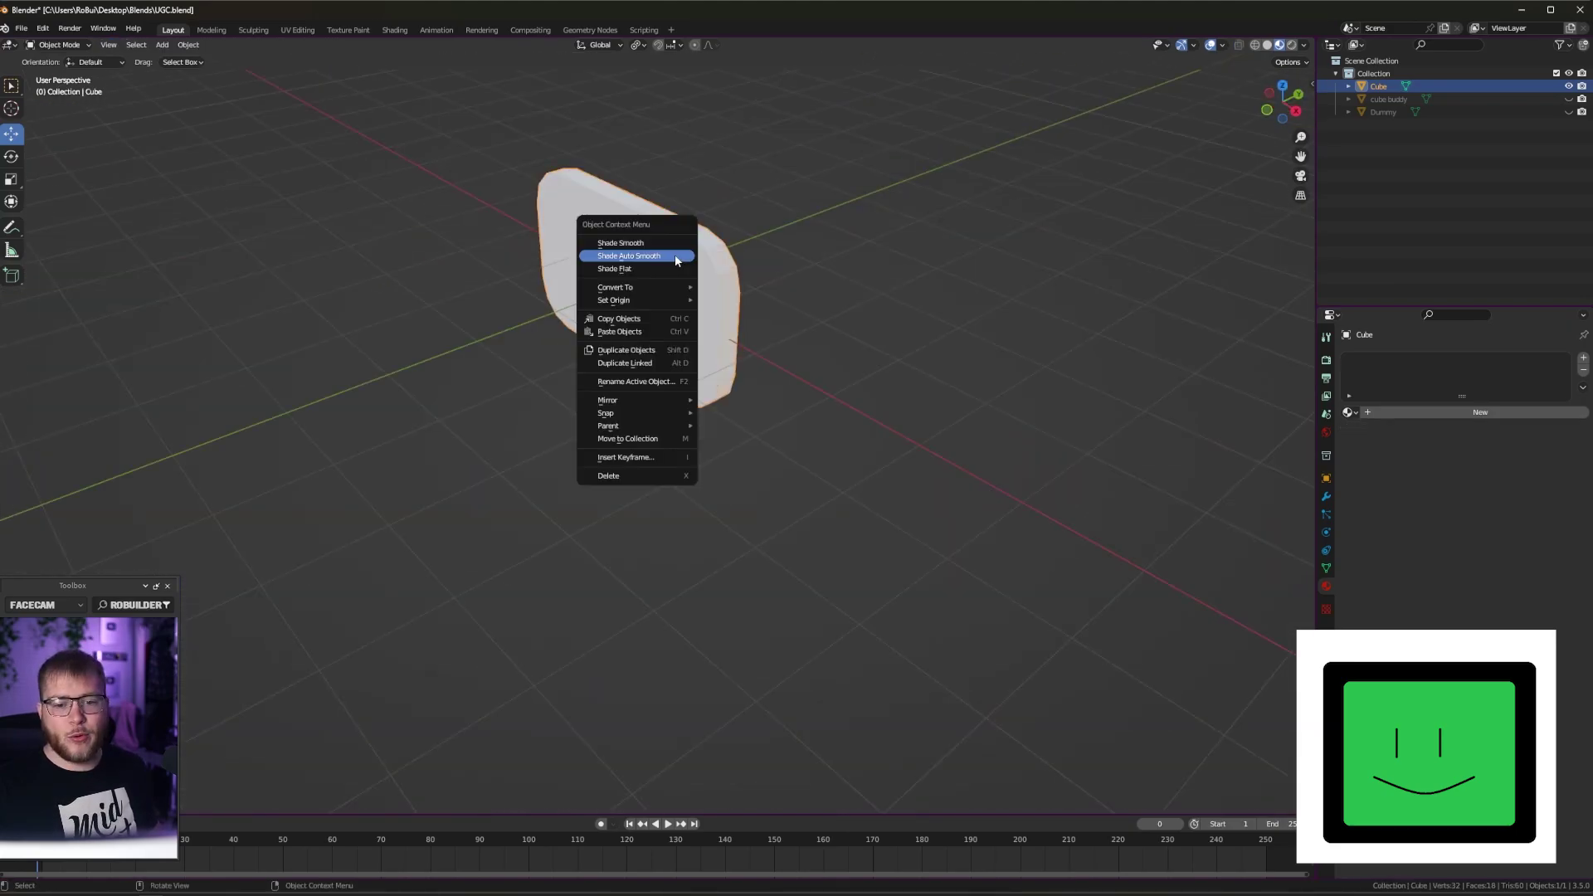
pyautogui.click(677, 256)
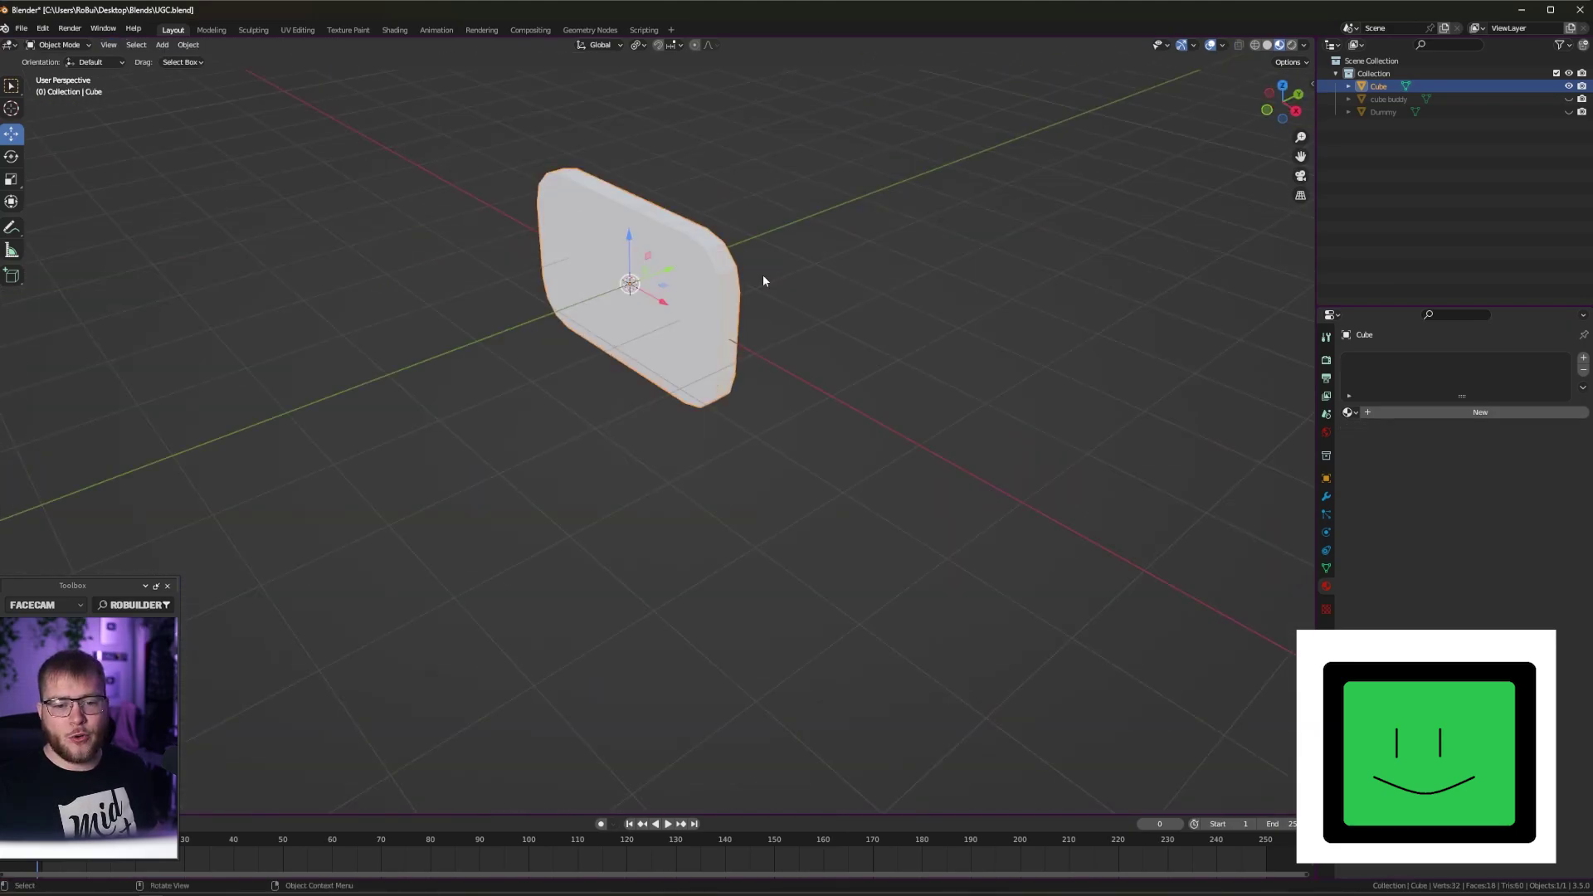
# Add an edge loop around the rim of the panel's thickness
pyautogui.press('Tab')
pyautogui.moveTo(770, 265)
pyautogui.mouseDown(button='middle')
pyautogui.moveTo(740, 269)
pyautogui.moveTo(846, 263)
pyautogui.mouseUp(button='middle')
pyautogui.click(696, 253)
pyautogui.press('z')
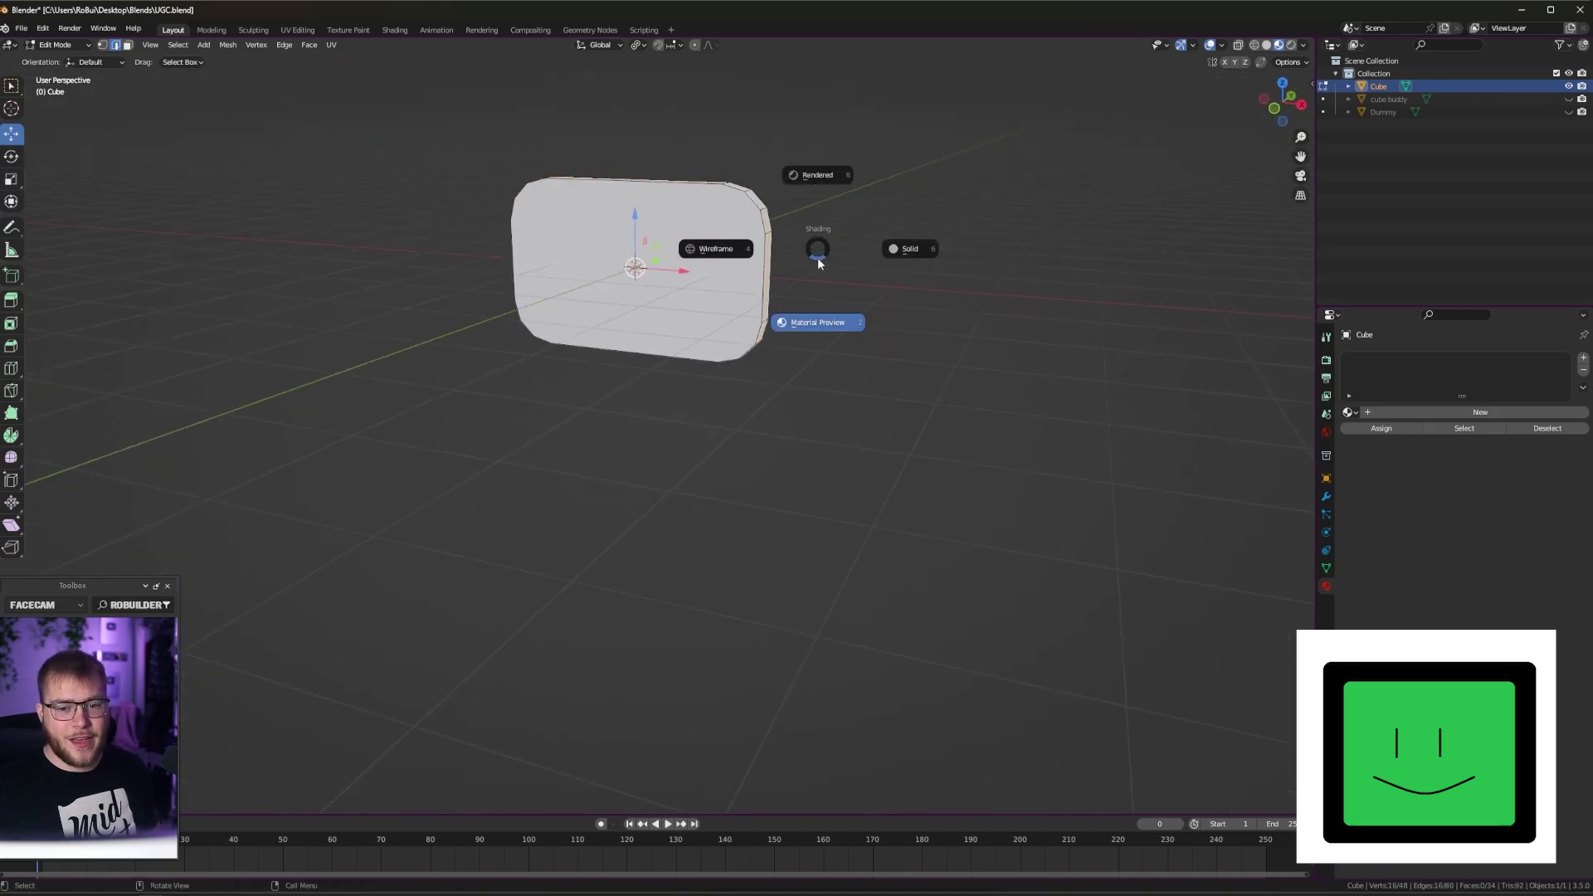
pyautogui.press('Escape')
pyautogui.press('a')
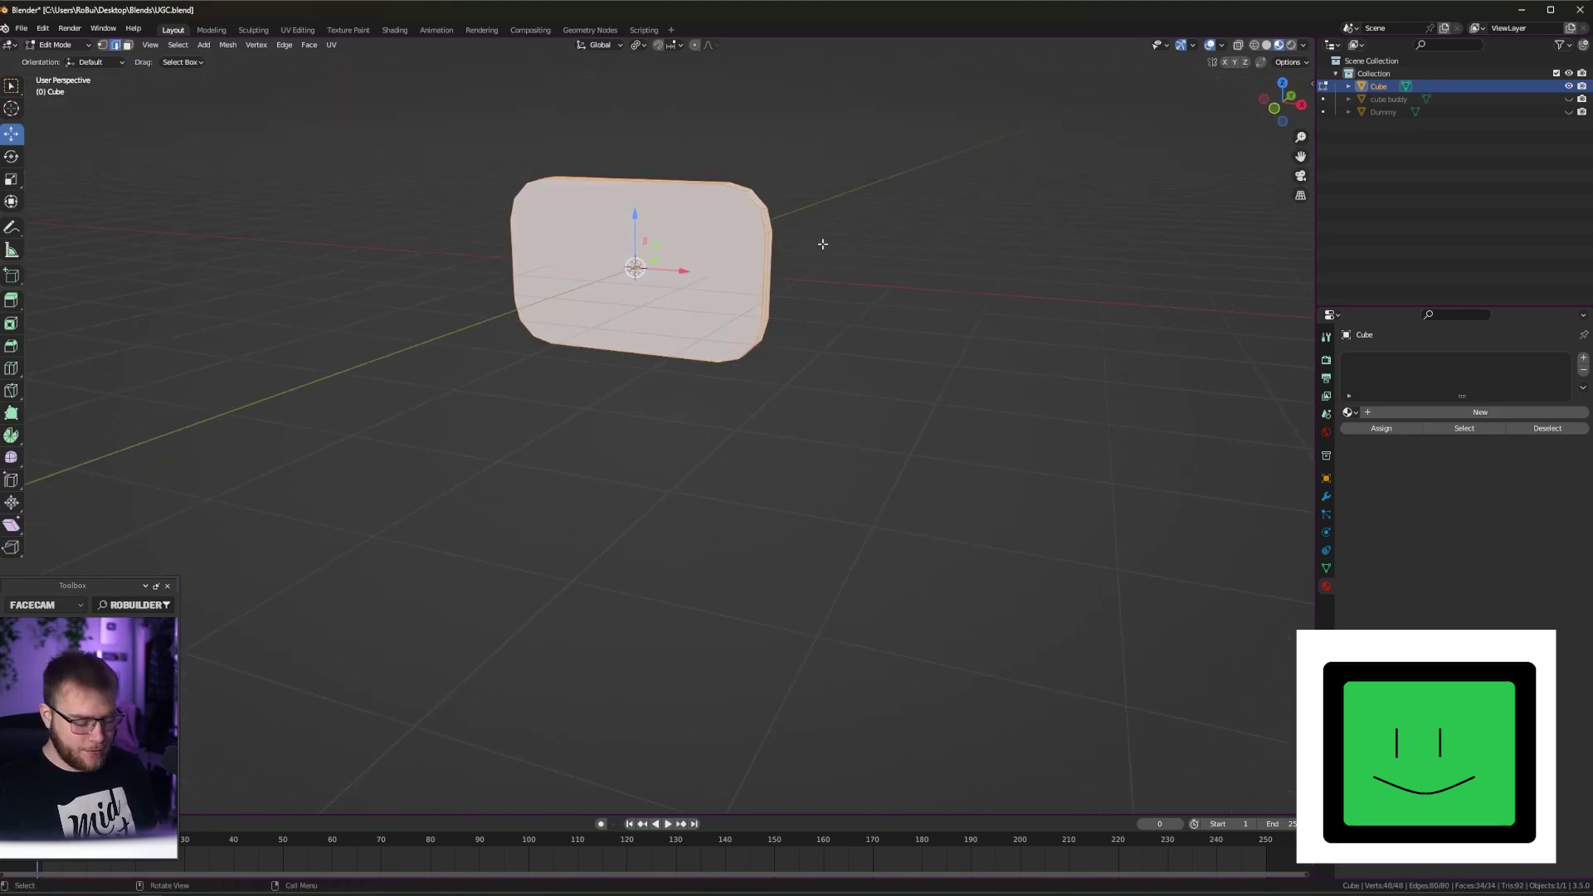
pyautogui.press('Tab')
# Inset the panel's front face by about 0.2 m and extrude it inward by about 0.035 m
pyautogui.moveTo(822, 244); pyautogui.dragTo(859, 192, button='middle')
pyautogui.scroll(-1, 739, 254)
pyautogui.scroll(2, 739, 254)
pyautogui.scroll(1, 747, 224)
pyautogui.press('Tab')
pyautogui.press('3')
pyautogui.click(787, 244)
pyautogui.press('i')
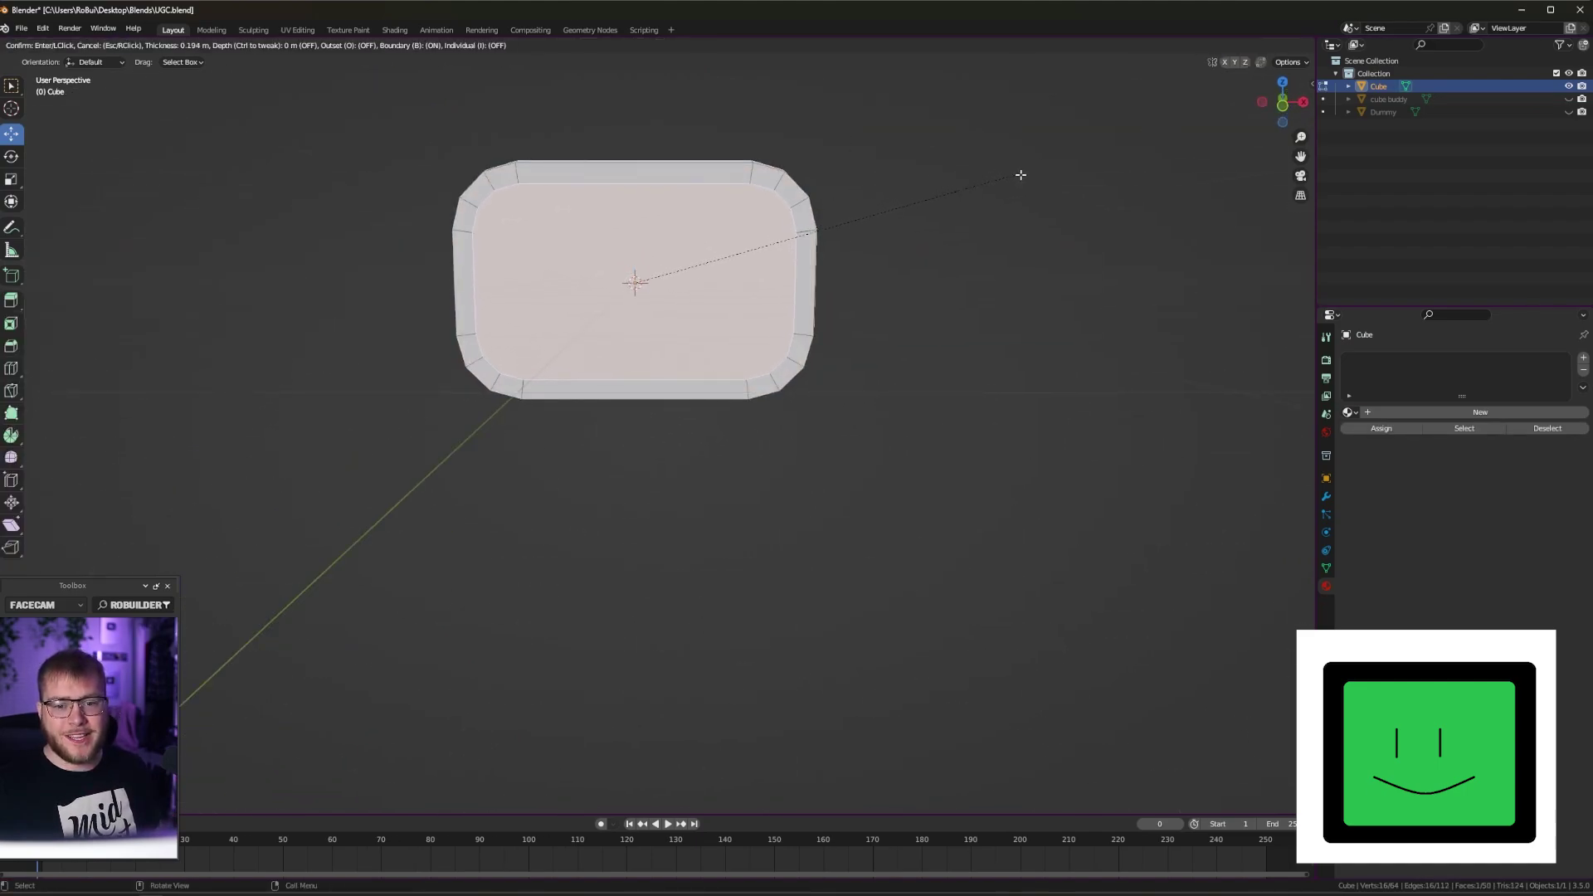
pyautogui.click(1022, 174)
pyautogui.moveTo(797, 203); pyautogui.dragTo(664, 295, button='middle')
pyautogui.press('e')
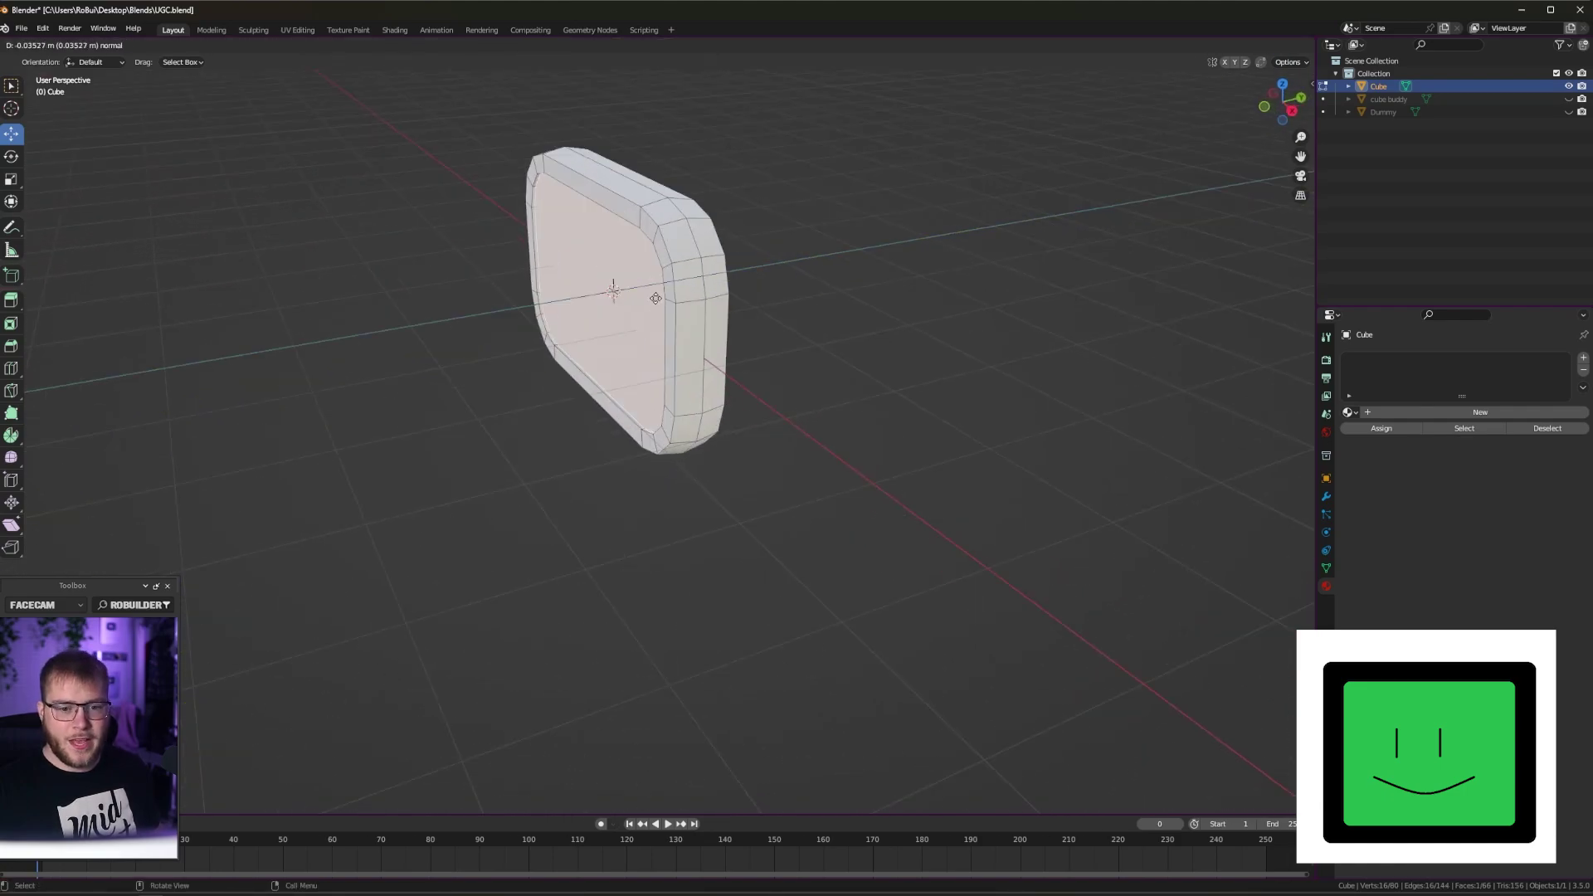
pyautogui.click(657, 298)
# Inset the recessed screen face again and shift the inner face slightly along Y
pyautogui.moveTo(758, 266); pyautogui.dragTo(935, 231, button='middle')
pyautogui.press('i')
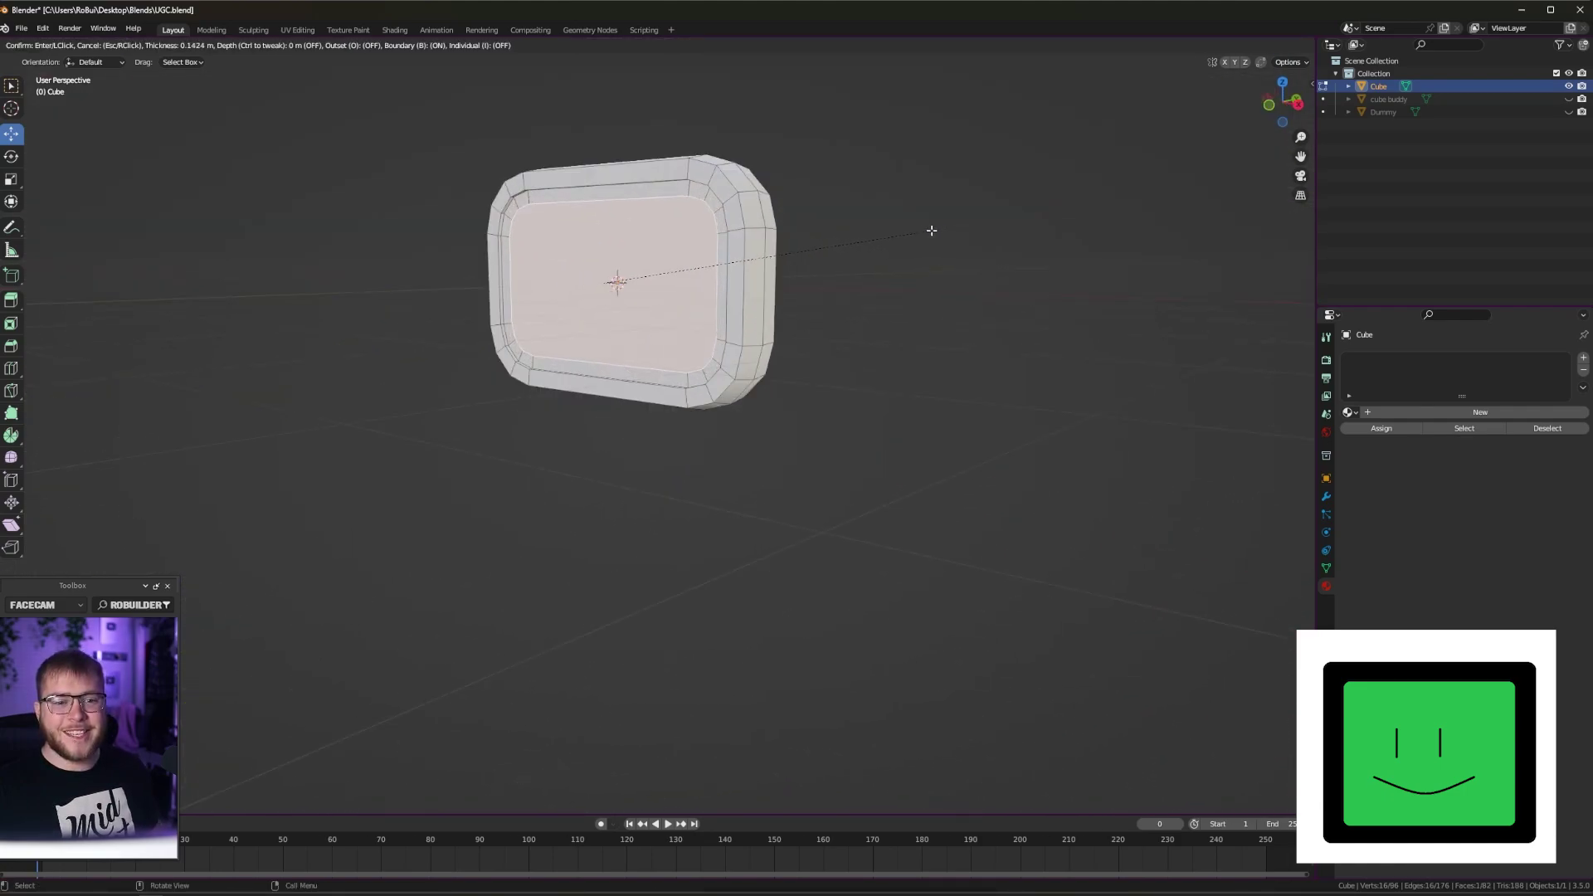
pyautogui.click(802, 276)
pyautogui.moveTo(802, 275); pyautogui.dragTo(681, 307, button='middle')
pyautogui.moveTo(637, 285); pyautogui.dragTo(632, 282)
pyautogui.press('Tab')
# Show all hidden objects, then scale the TV down and position it against the back of the dummy's torso
pyautogui.moveTo(663, 217); pyautogui.dragTo(763, 208, button='middle')
pyautogui.press('KP_Divide')
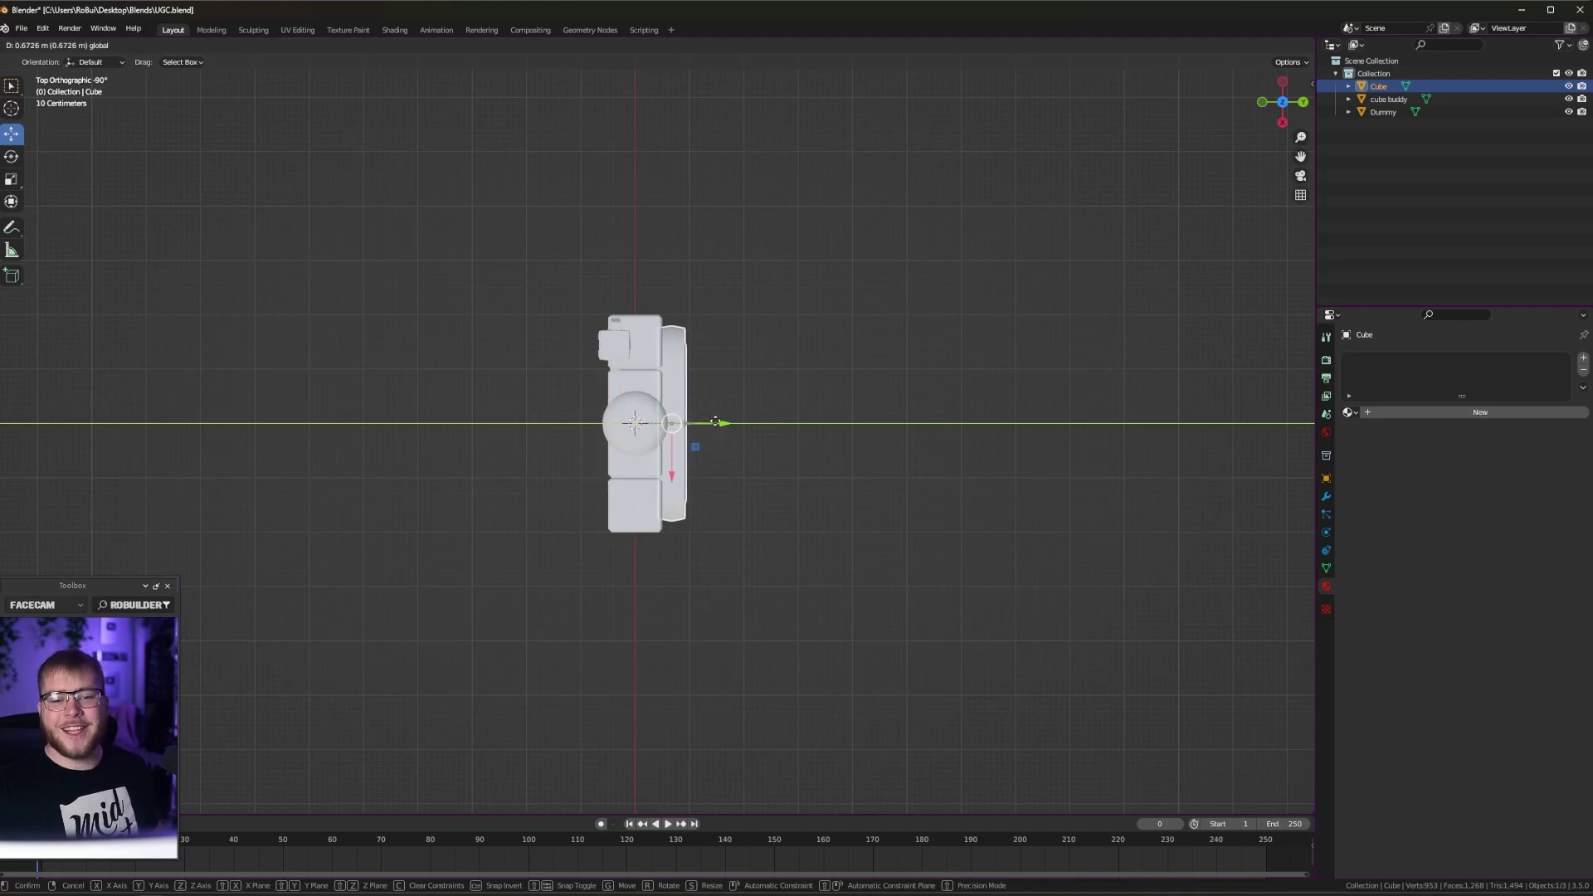
pyautogui.scroll(2, 711, 294)
pyautogui.moveTo(712, 293); pyautogui.dragTo(608, 340, button='middle')
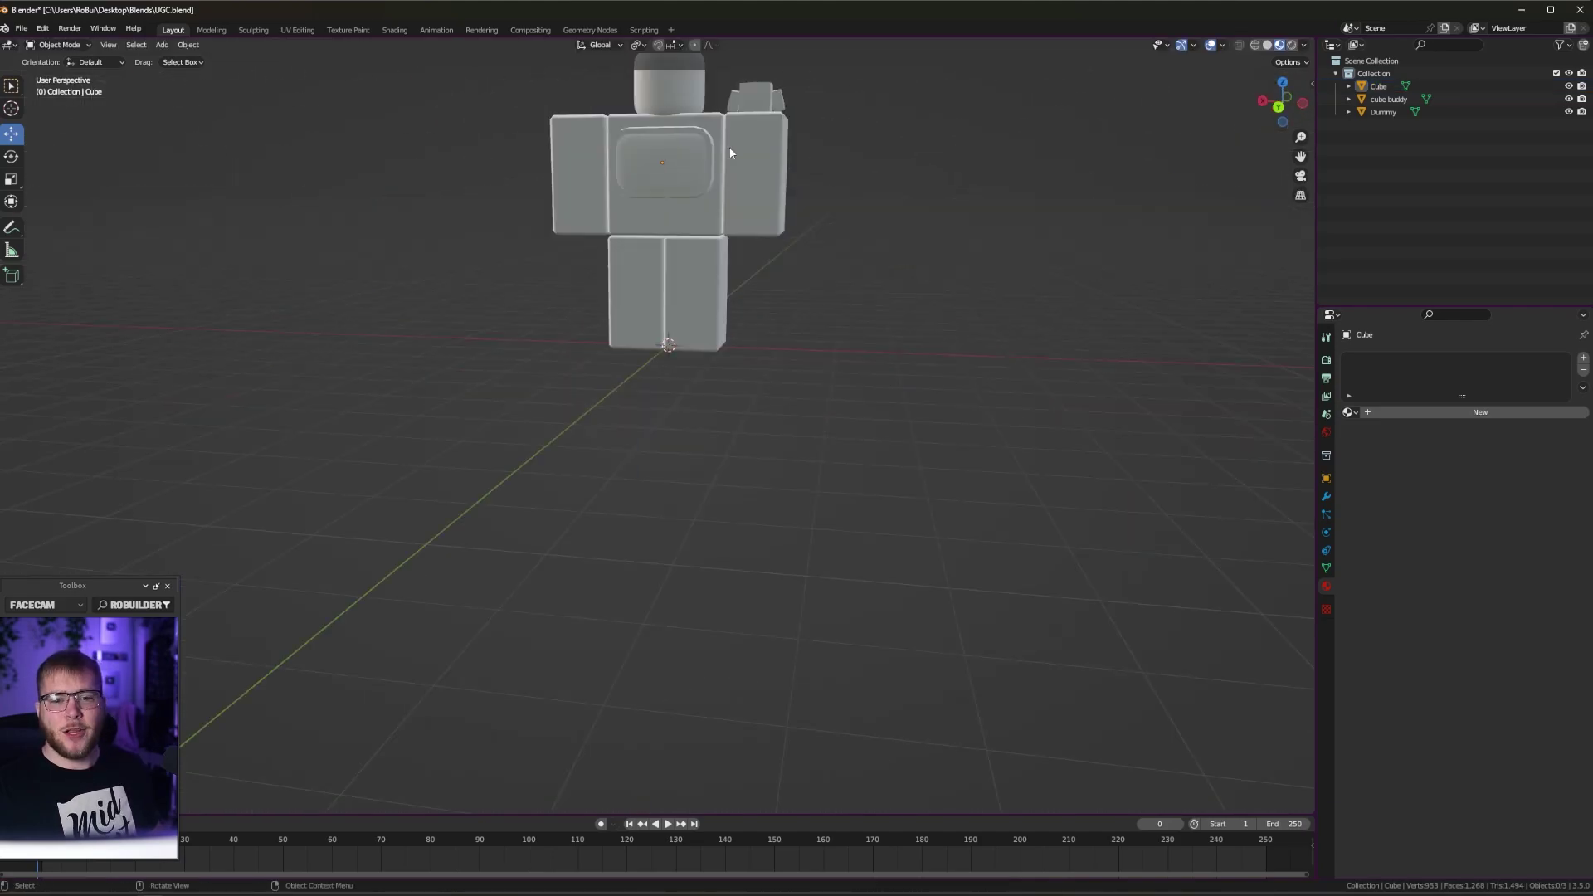
pyautogui.moveTo(900, 156); pyautogui.dragTo(1006, 171, button='middle')
pyautogui.moveTo(800, 205); pyautogui.dragTo(732, 391, button='middle')
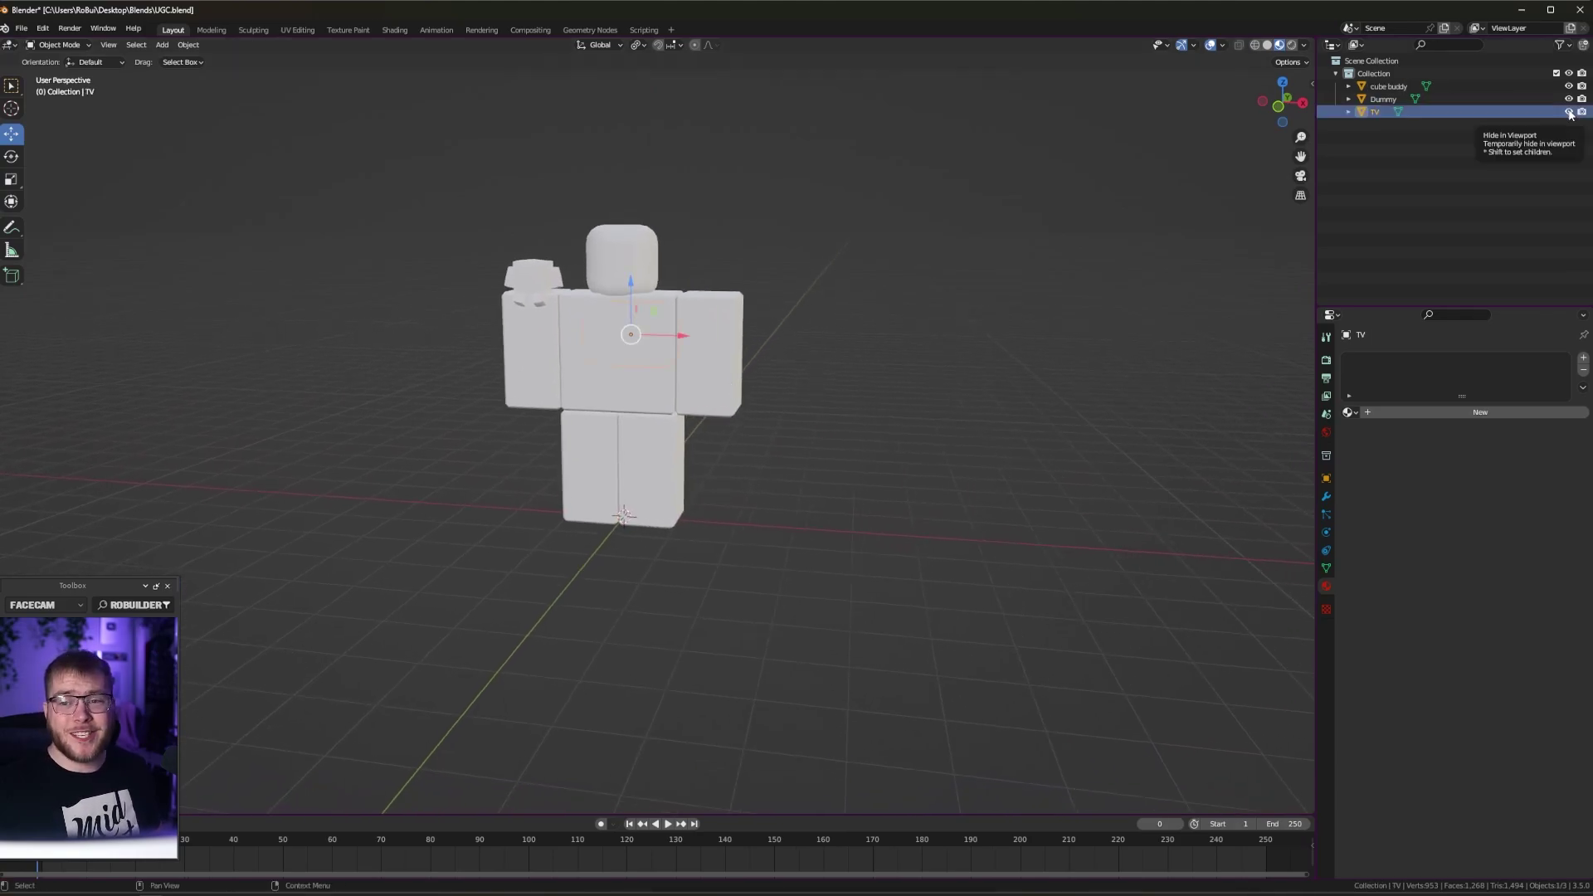
# Hide the TV, Dummy and cube buddy, then add a UV sphere and frame it from the front
pyautogui.moveTo(1569, 113); pyautogui.dragTo(1569, 85)
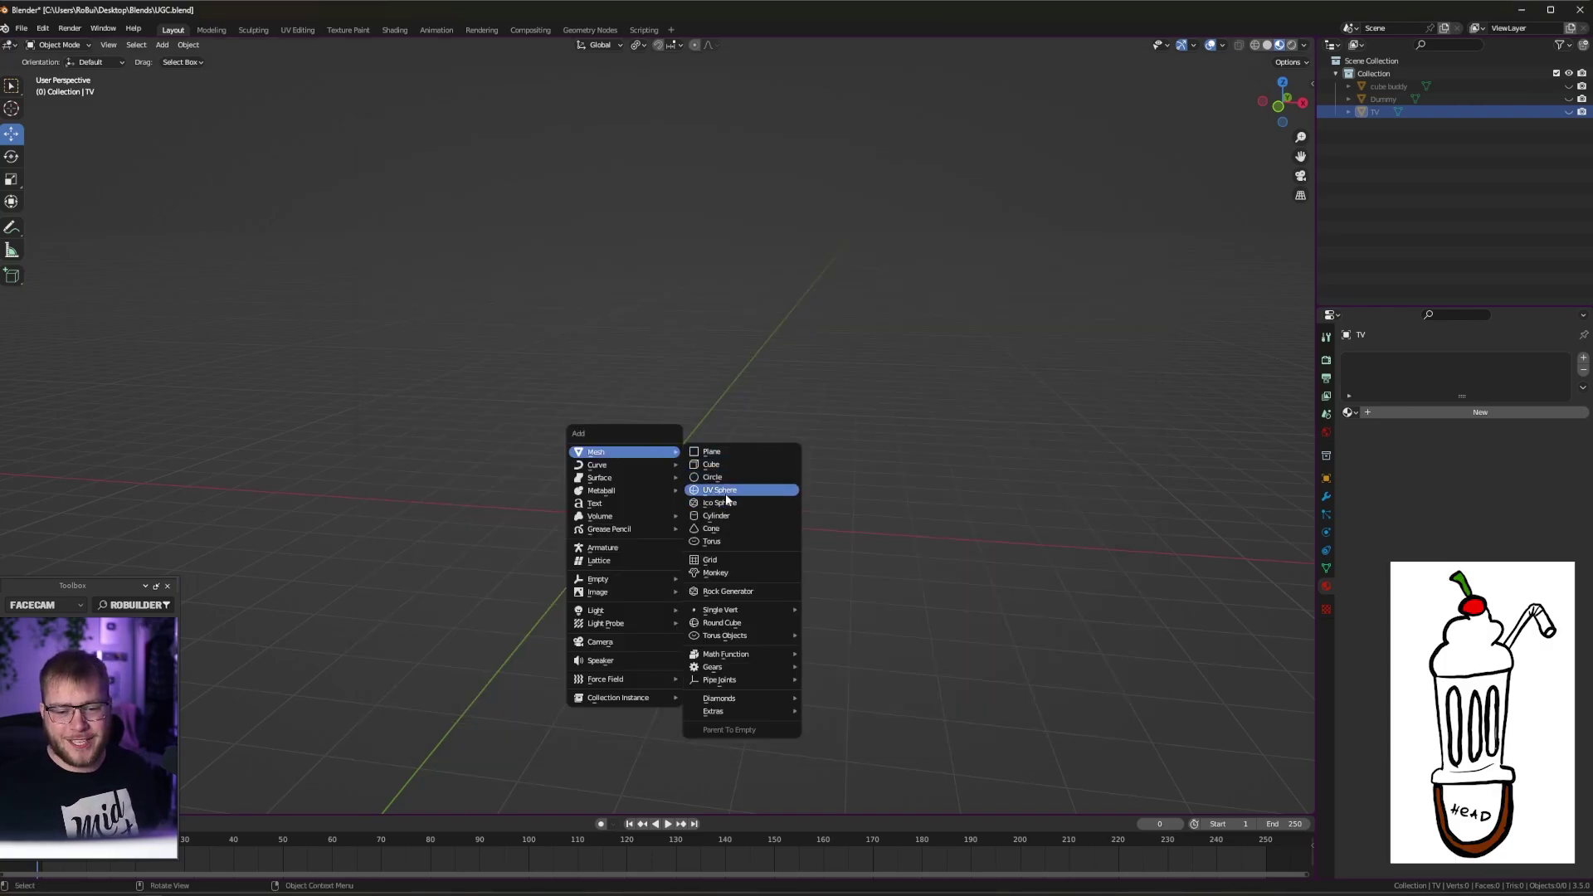
pyautogui.click(719, 490)
pyautogui.press('KP_Decimal')
pyautogui.press('KP_1')
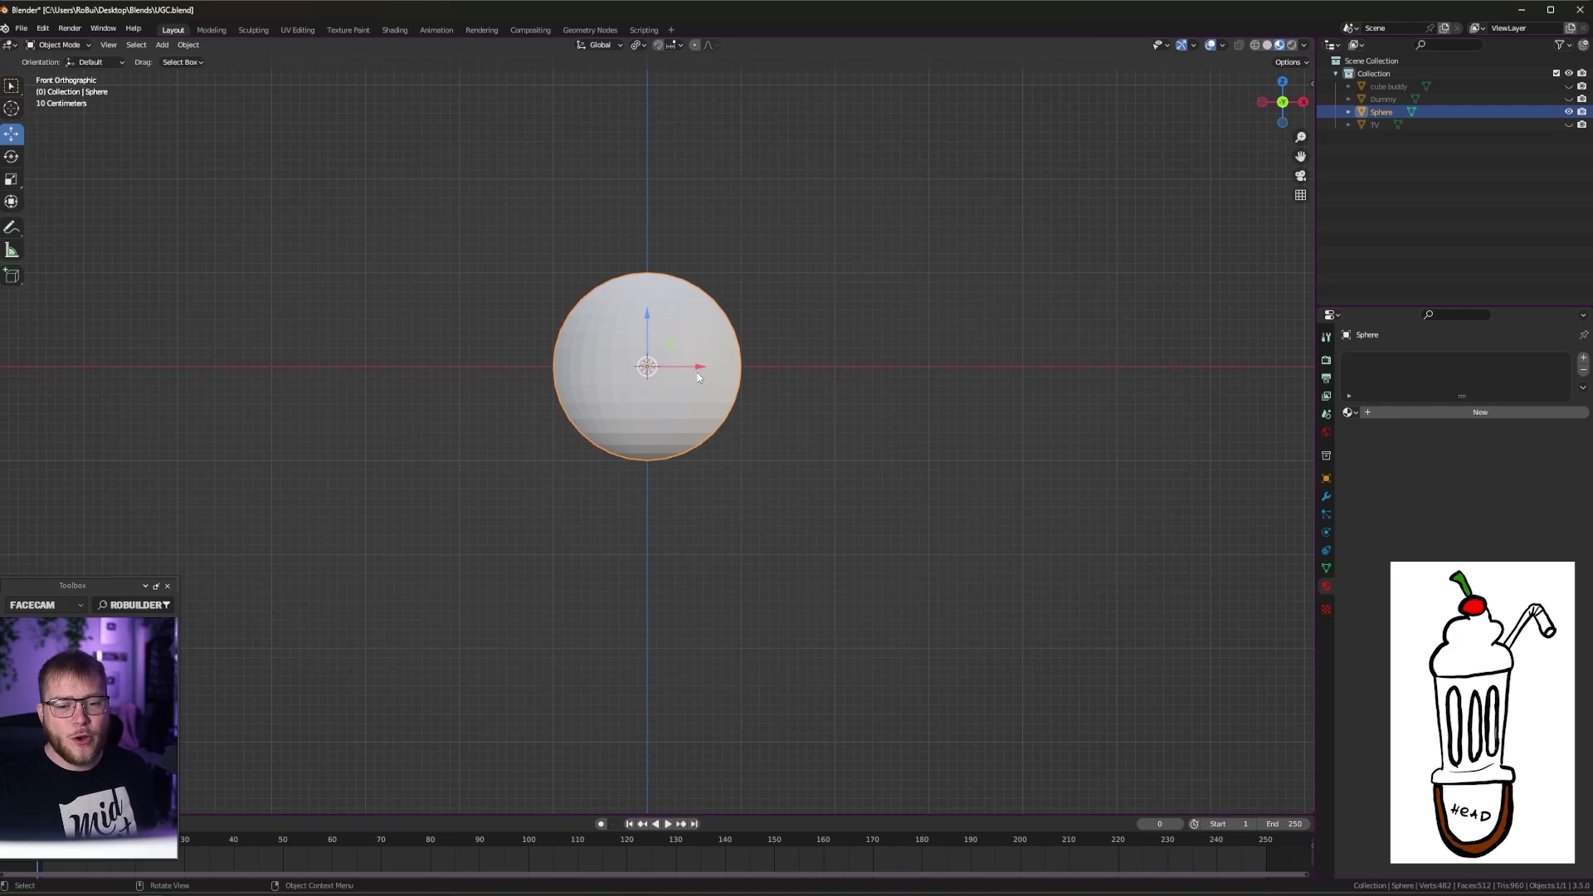
# Add a cube, scale it down to a small block and place it on top of the sphere
pyautogui.hotkey('shift', 'a')
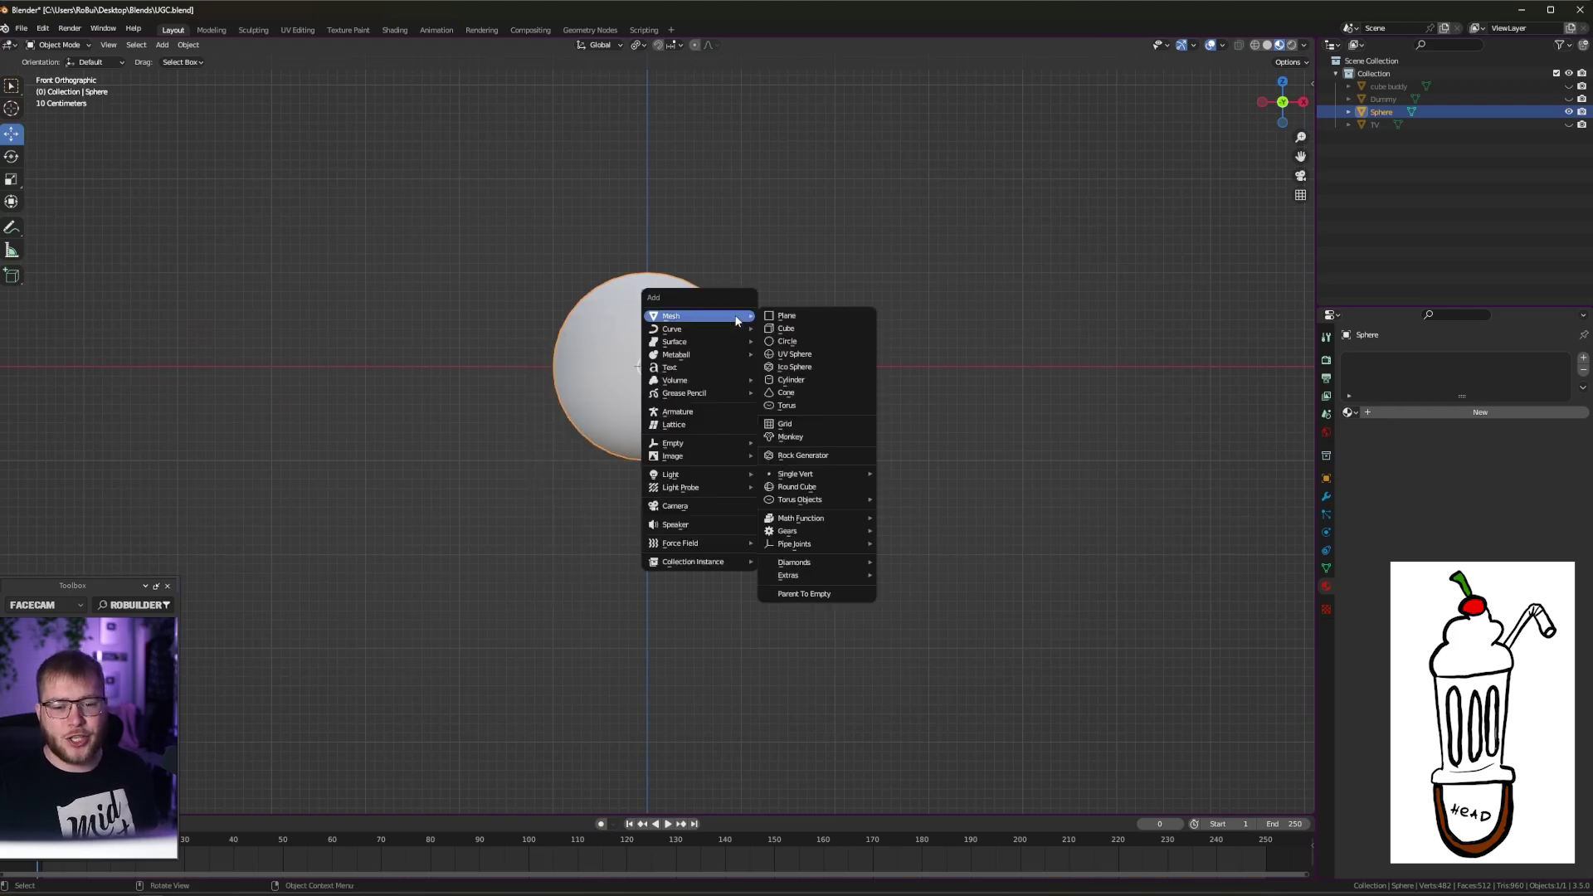
pyautogui.click(791, 330)
pyautogui.press('s')
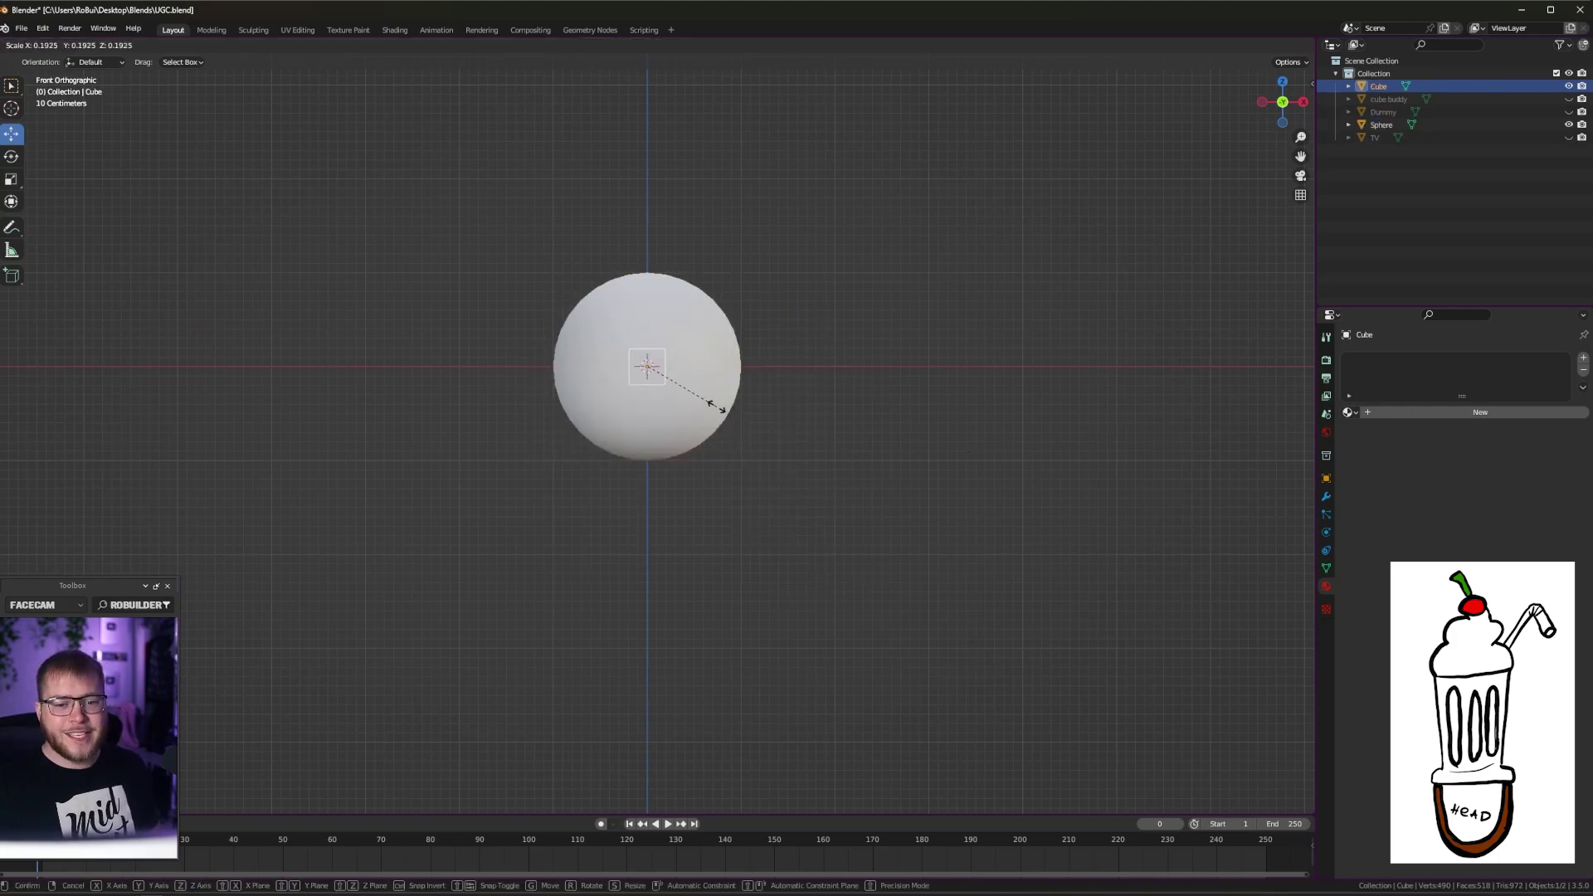
pyautogui.press('g')
pyautogui.click(629, 361)
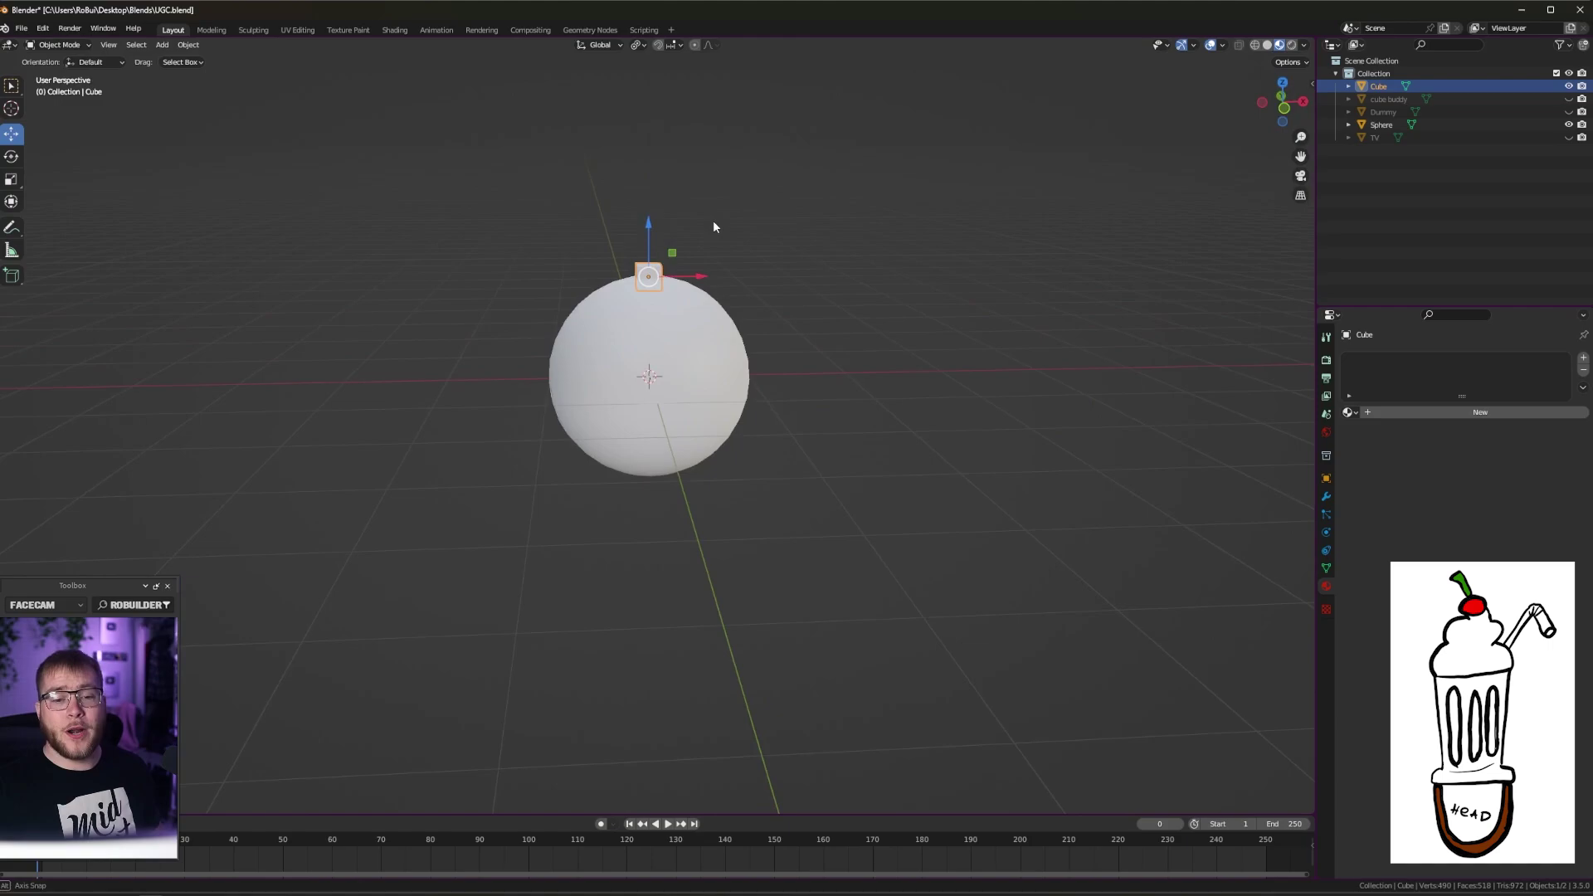
# Select the small cube's top face and tilt it sideways from the front view to start the cherry stem
pyautogui.scroll(1, 713, 220)
pyautogui.scroll(-1, 702, 231)
pyautogui.press('Tab')
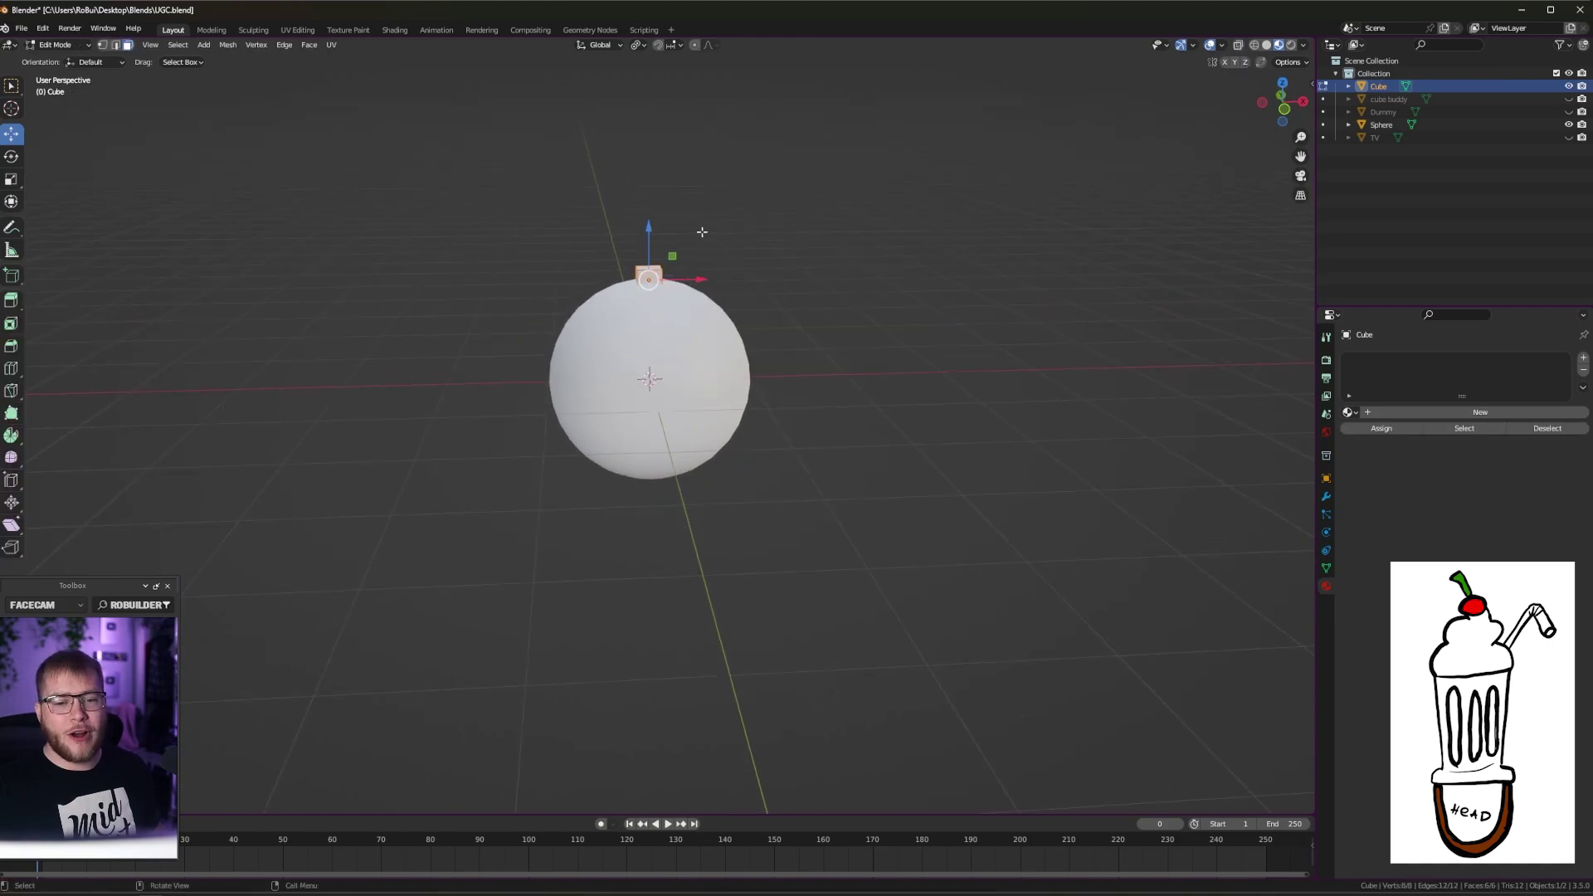
pyautogui.scroll(2, 646, 251)
pyautogui.click(646, 187)
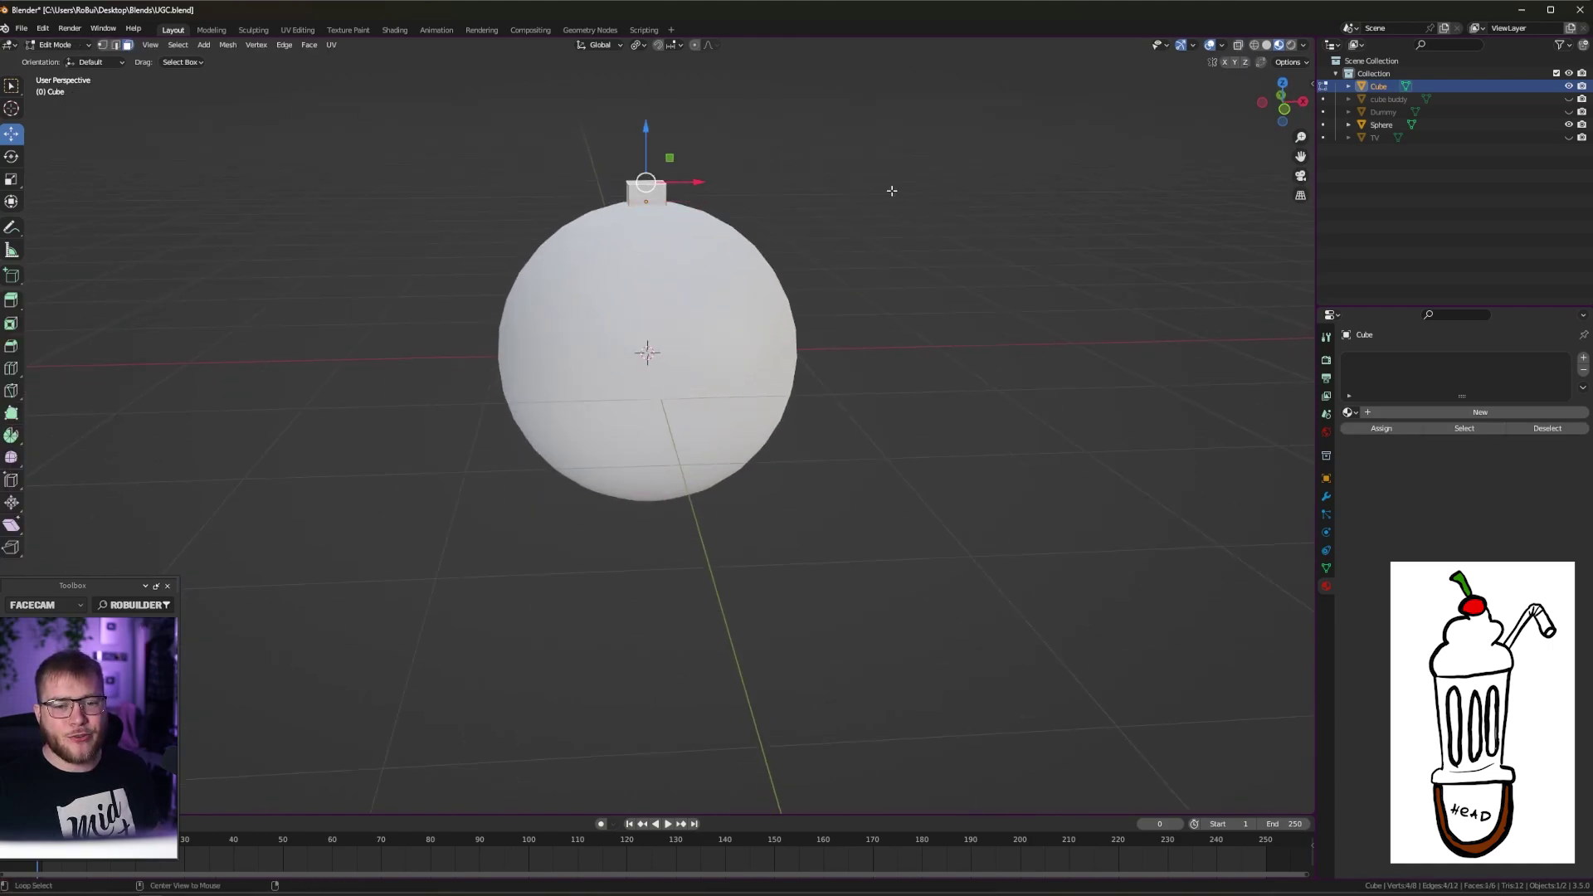
pyautogui.press('KP_1')
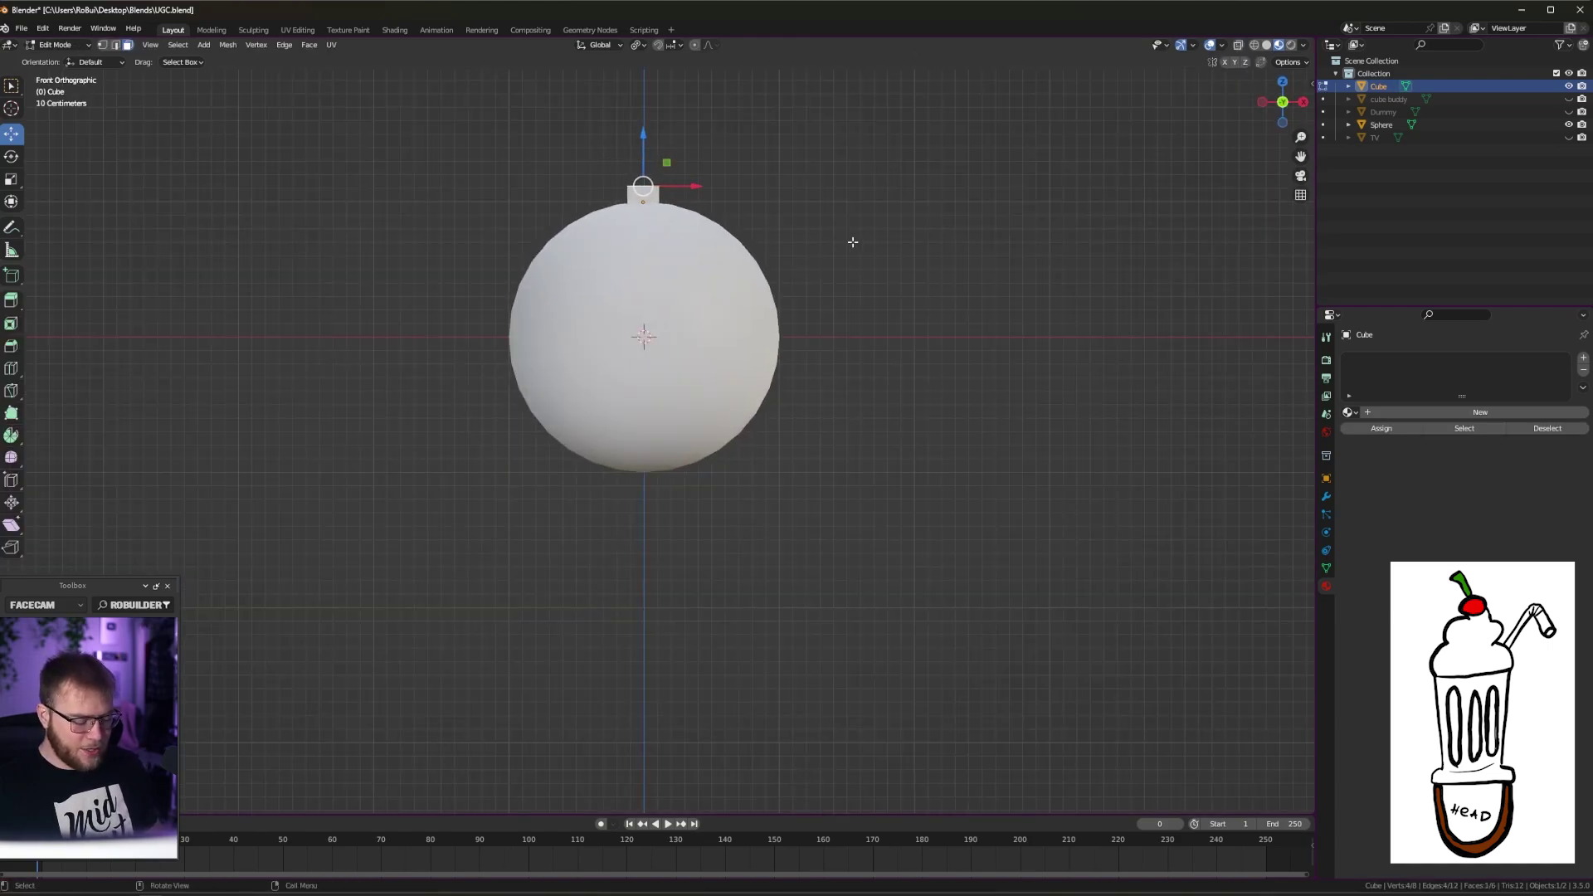
pyautogui.press('r')
pyautogui.click(893, 153)
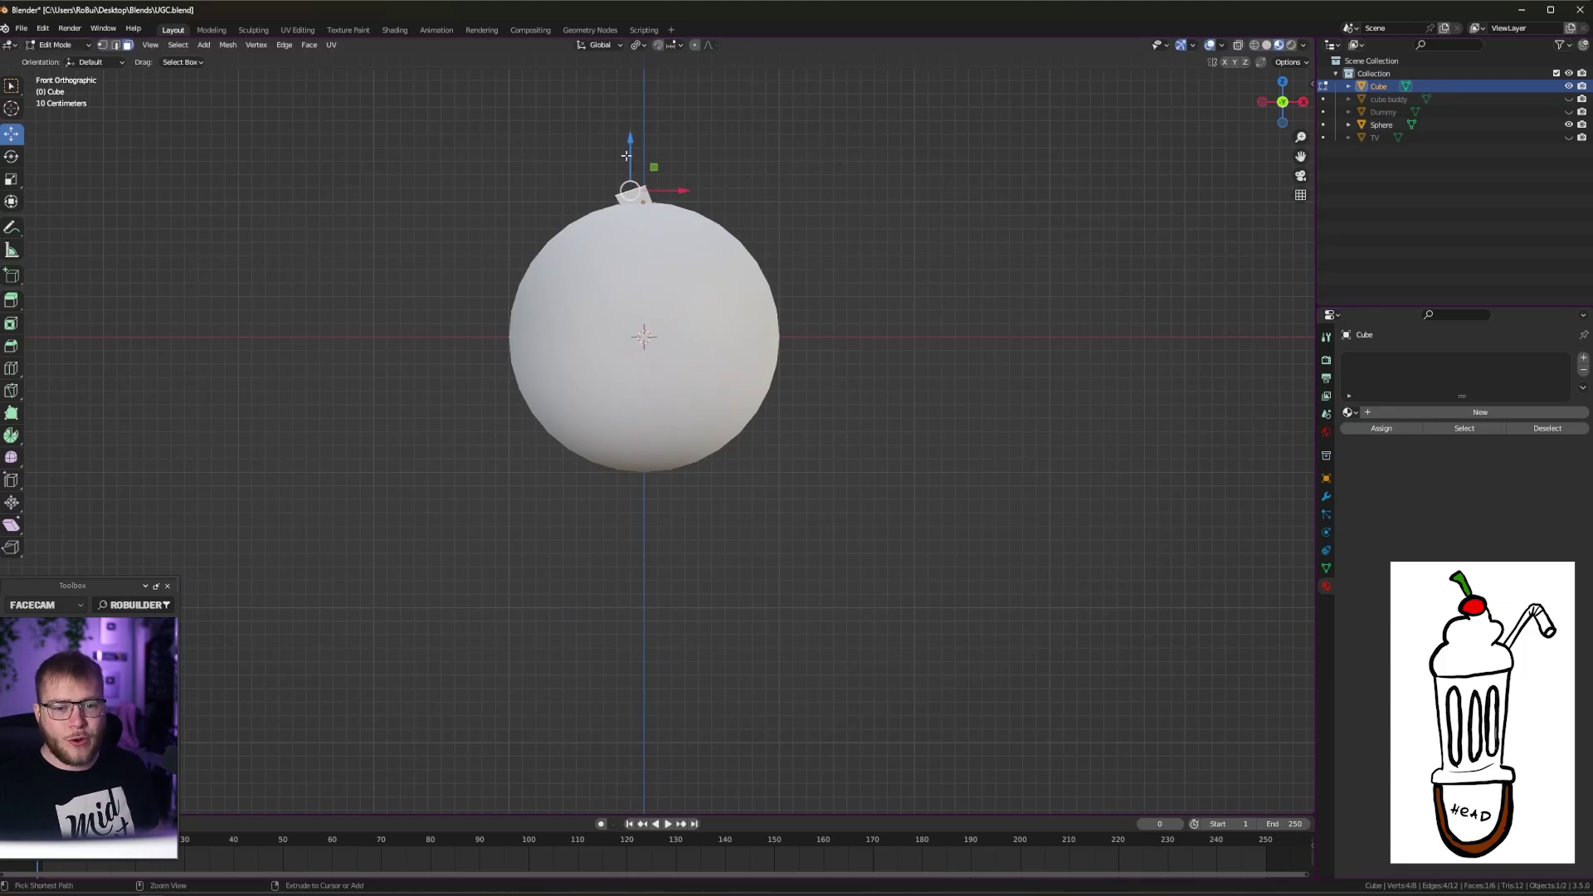
# Extrude the tilted face twice into a bent stem and scale its end face by about 1.3
pyautogui.keyDown('ctrl'); pyautogui.rightClick(616, 157); pyautogui.keyUp('ctrl')
pyautogui.keyDown('ctrl'); pyautogui.rightClick(553, 118); pyautogui.keyUp('ctrl')
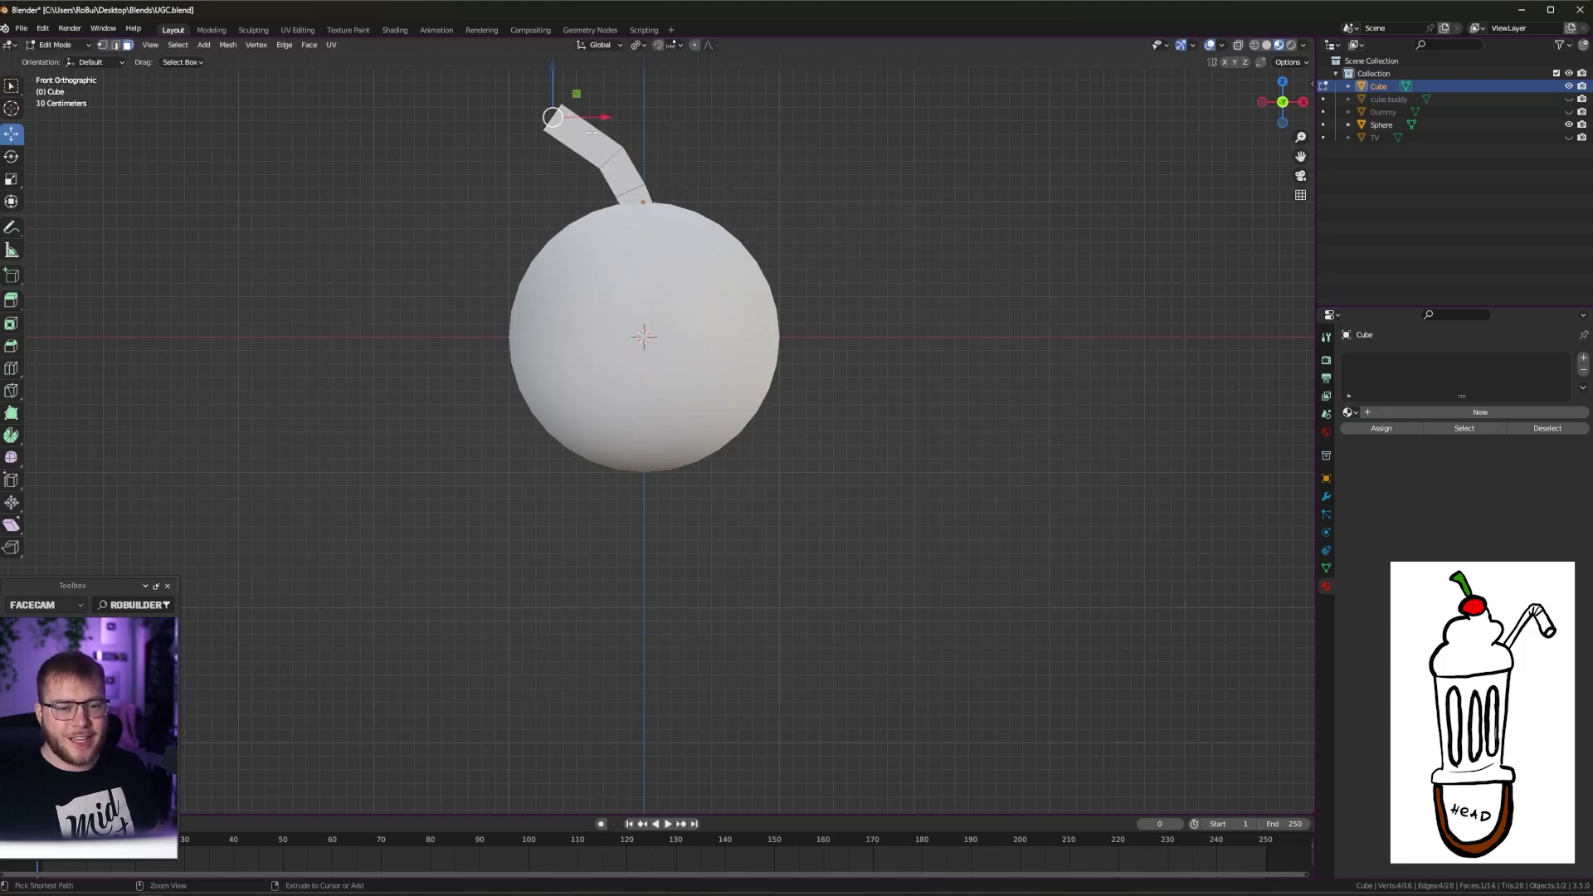
pyautogui.press('s')
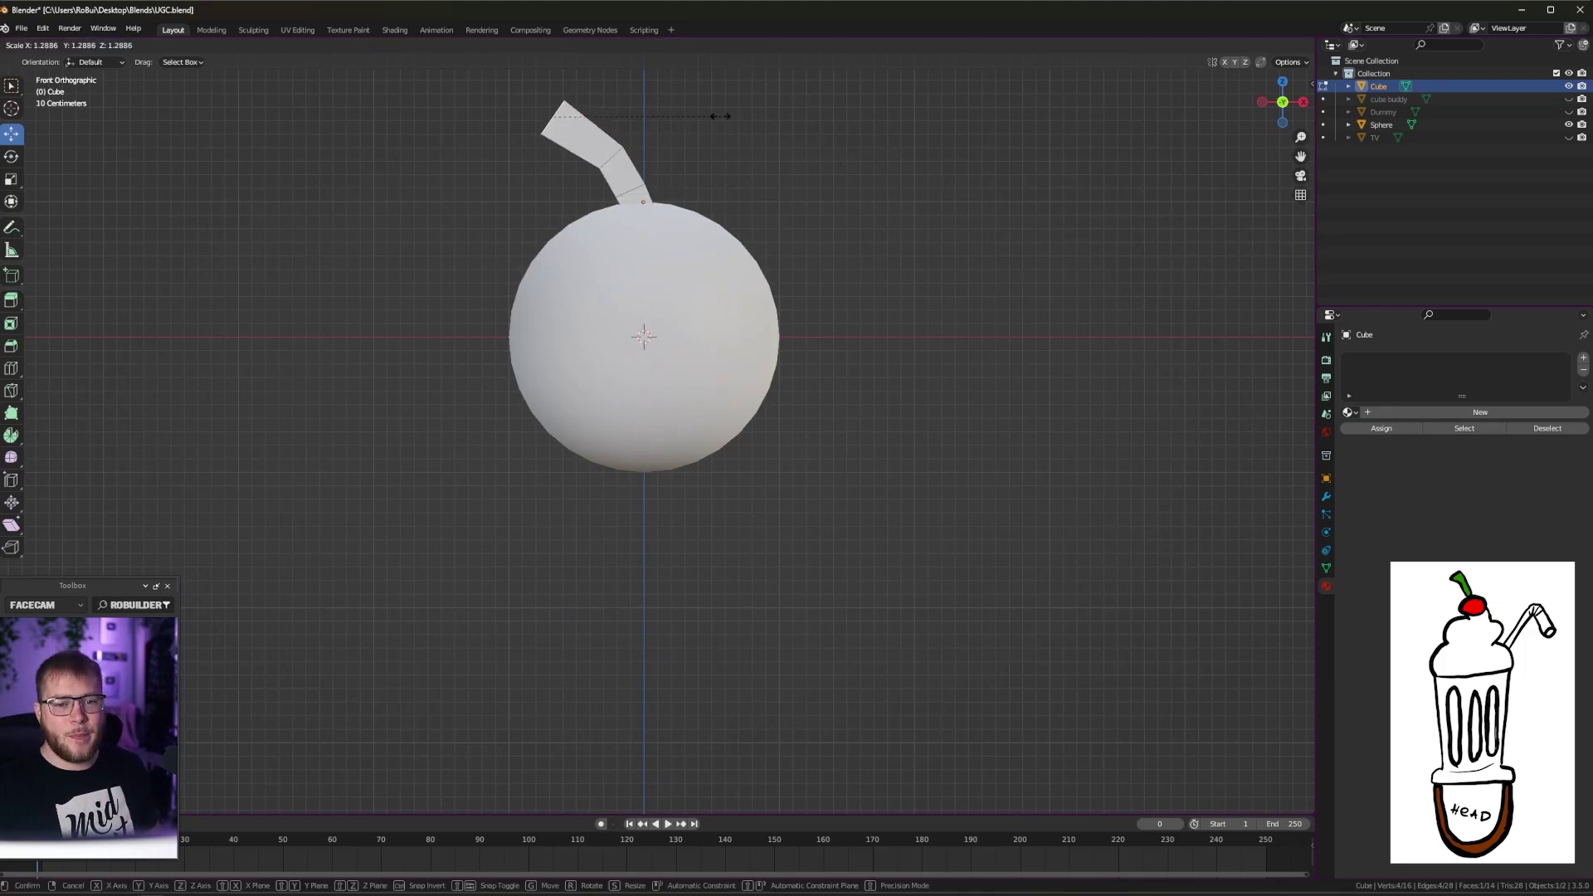
pyautogui.click(720, 116)
# Thicken the whole bent cherry stem mesh using Shrink/Fatten
pyautogui.press('Tab')
pyautogui.moveTo(634, 166); pyautogui.dragTo(744, 219, button='middle')
pyautogui.press('Tab')
pyautogui.hotkey('alt', 's')
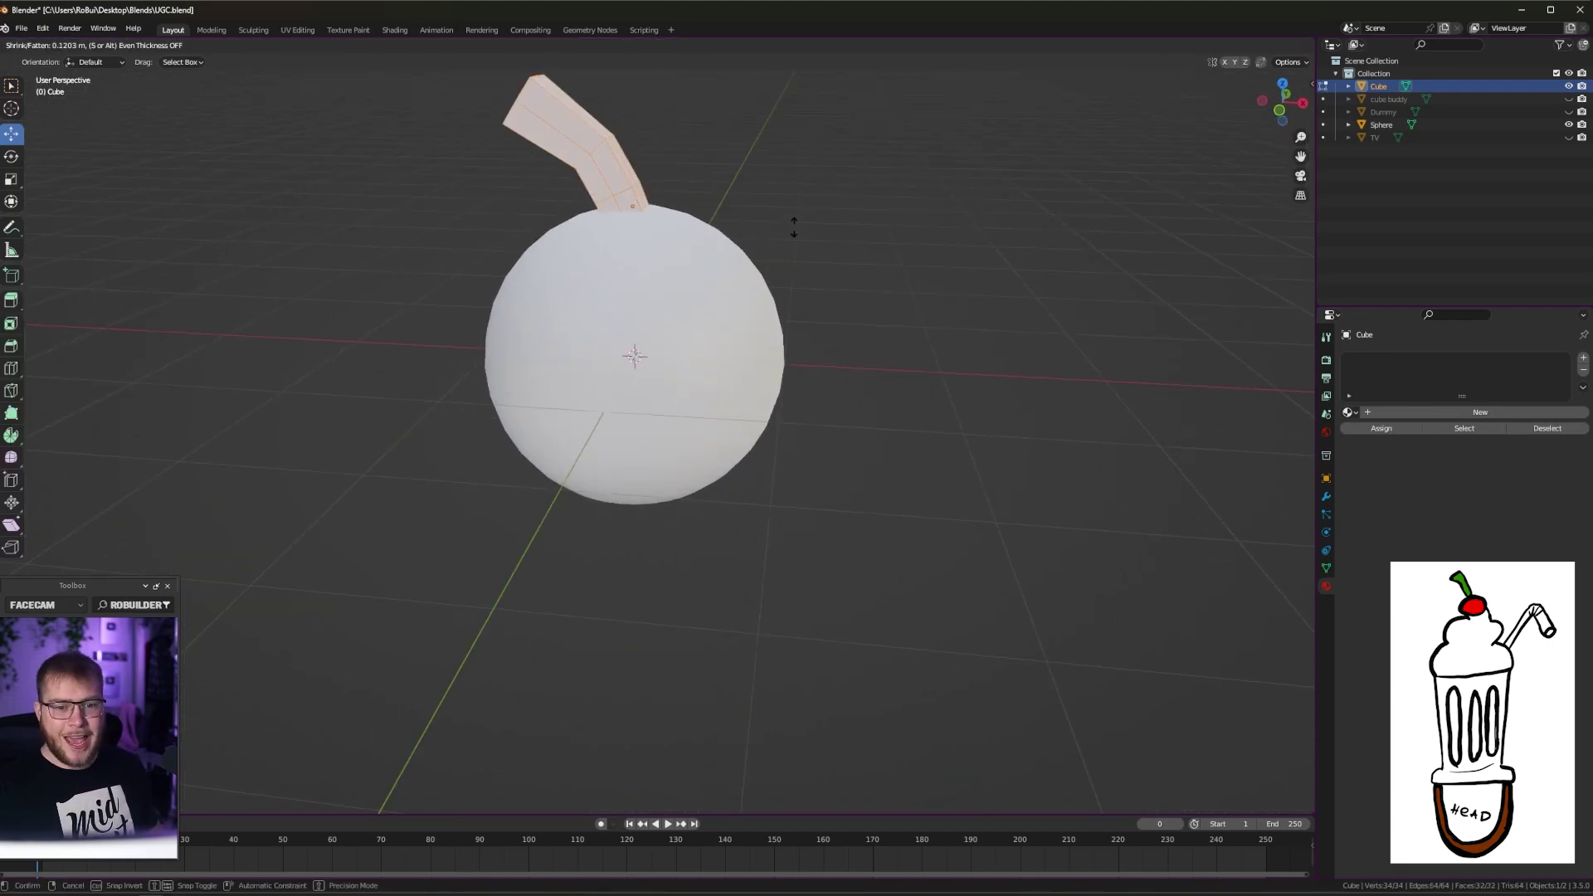
pyautogui.click(904, 131)
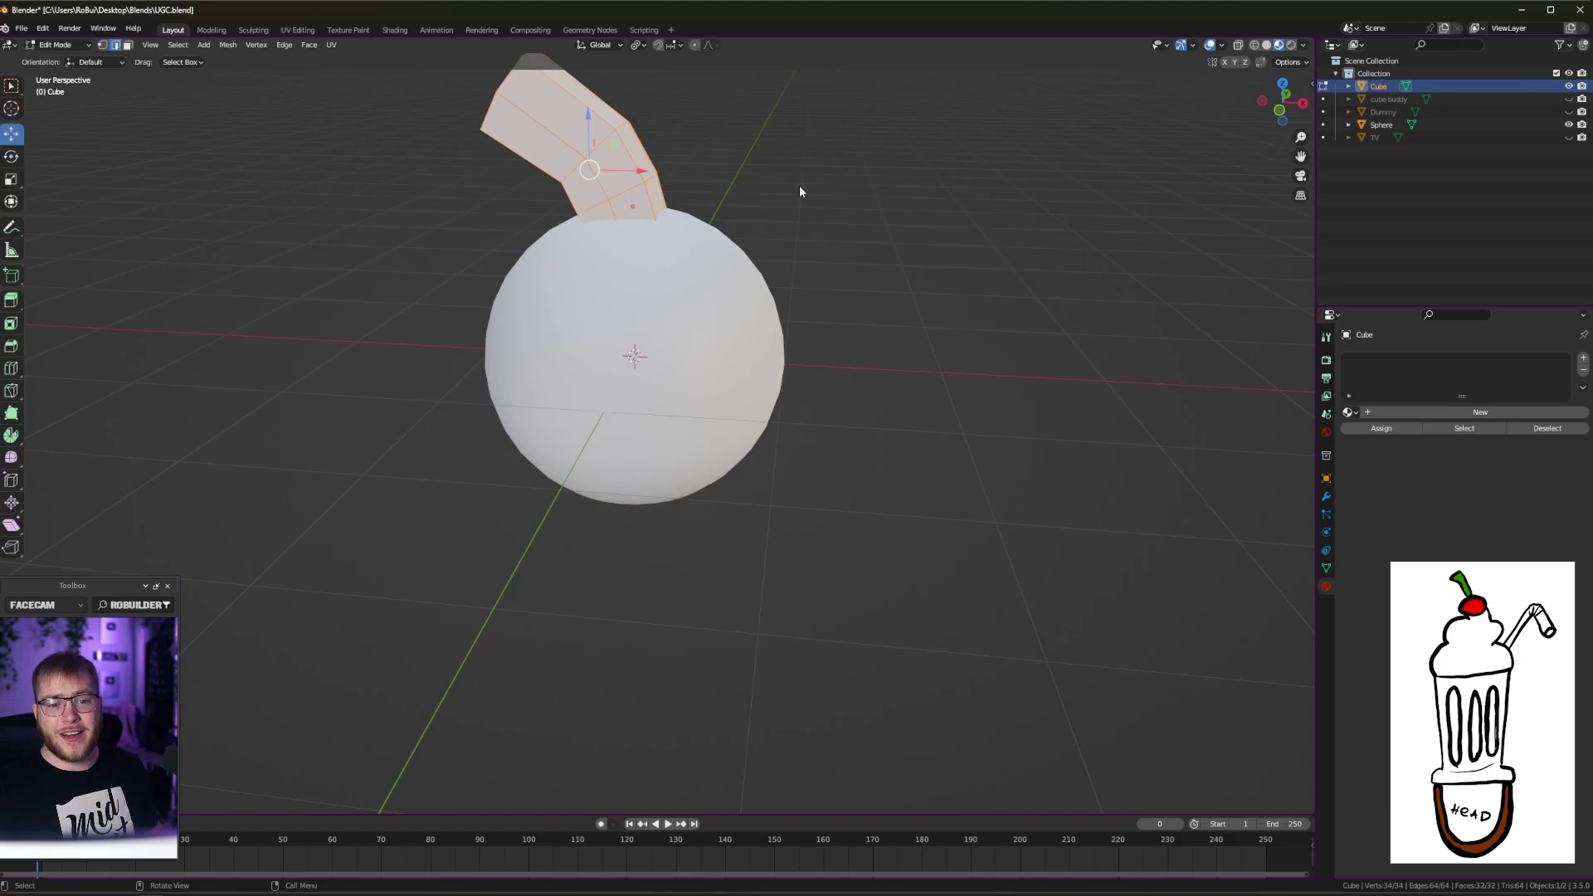
# Scale the stem object down to about half size and join it with the sphere
pyautogui.press('Tab')
pyautogui.press('s')
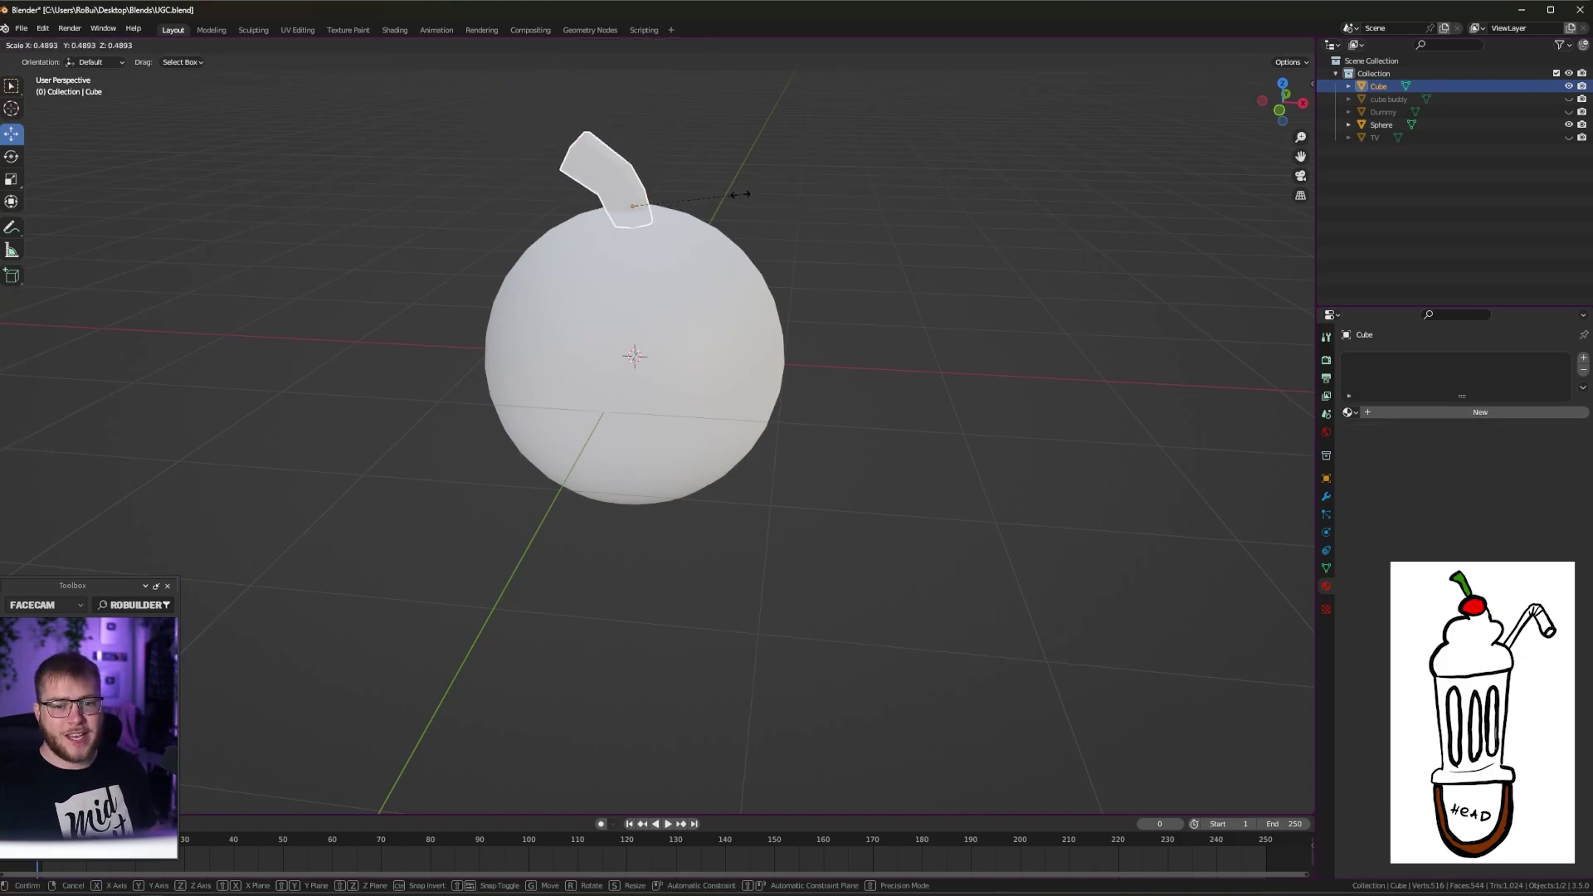
pyautogui.click(736, 196)
pyautogui.rightClick(623, 205)
pyautogui.click(624, 206)
pyautogui.keyDown('shift'); pyautogui.click(671, 305); pyautogui.keyUp('shift')
pyautogui.hotkey('ctrl', 'j')
pyautogui.moveTo(720, 270); pyautogui.dragTo(763, 234, button='middle')
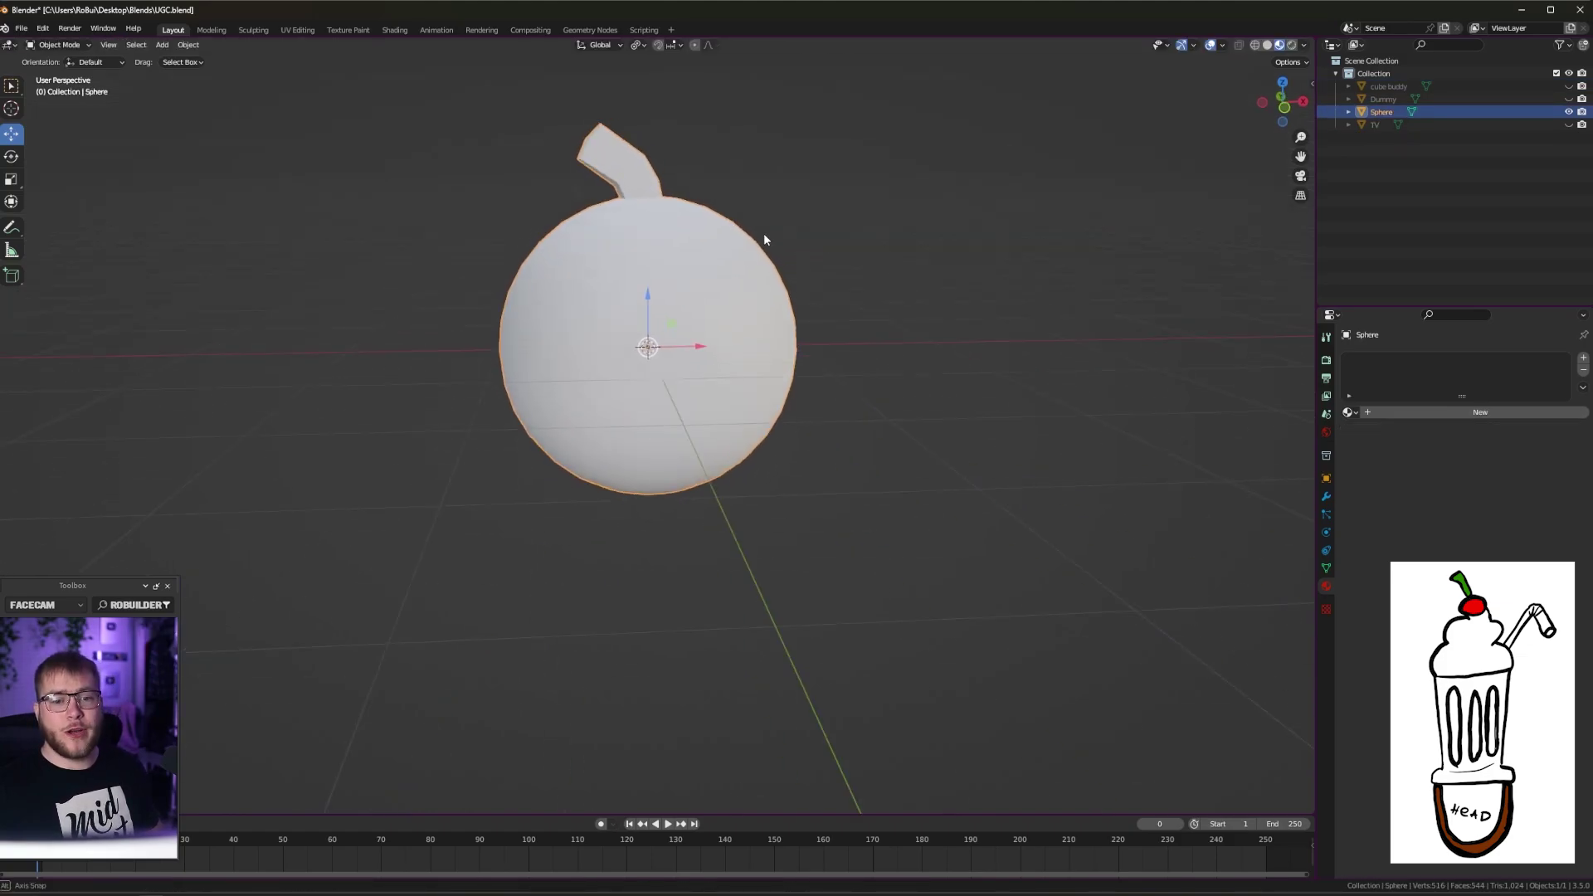
# Select only the stem's linked geometry within the joined cherry mesh and shift it along X to centre its base on the sphere
pyautogui.press('Tab')
pyautogui.hotkey('alt', 'a')
pyautogui.press('l')
pyautogui.moveTo(627, 133); pyautogui.dragTo(656, 148)
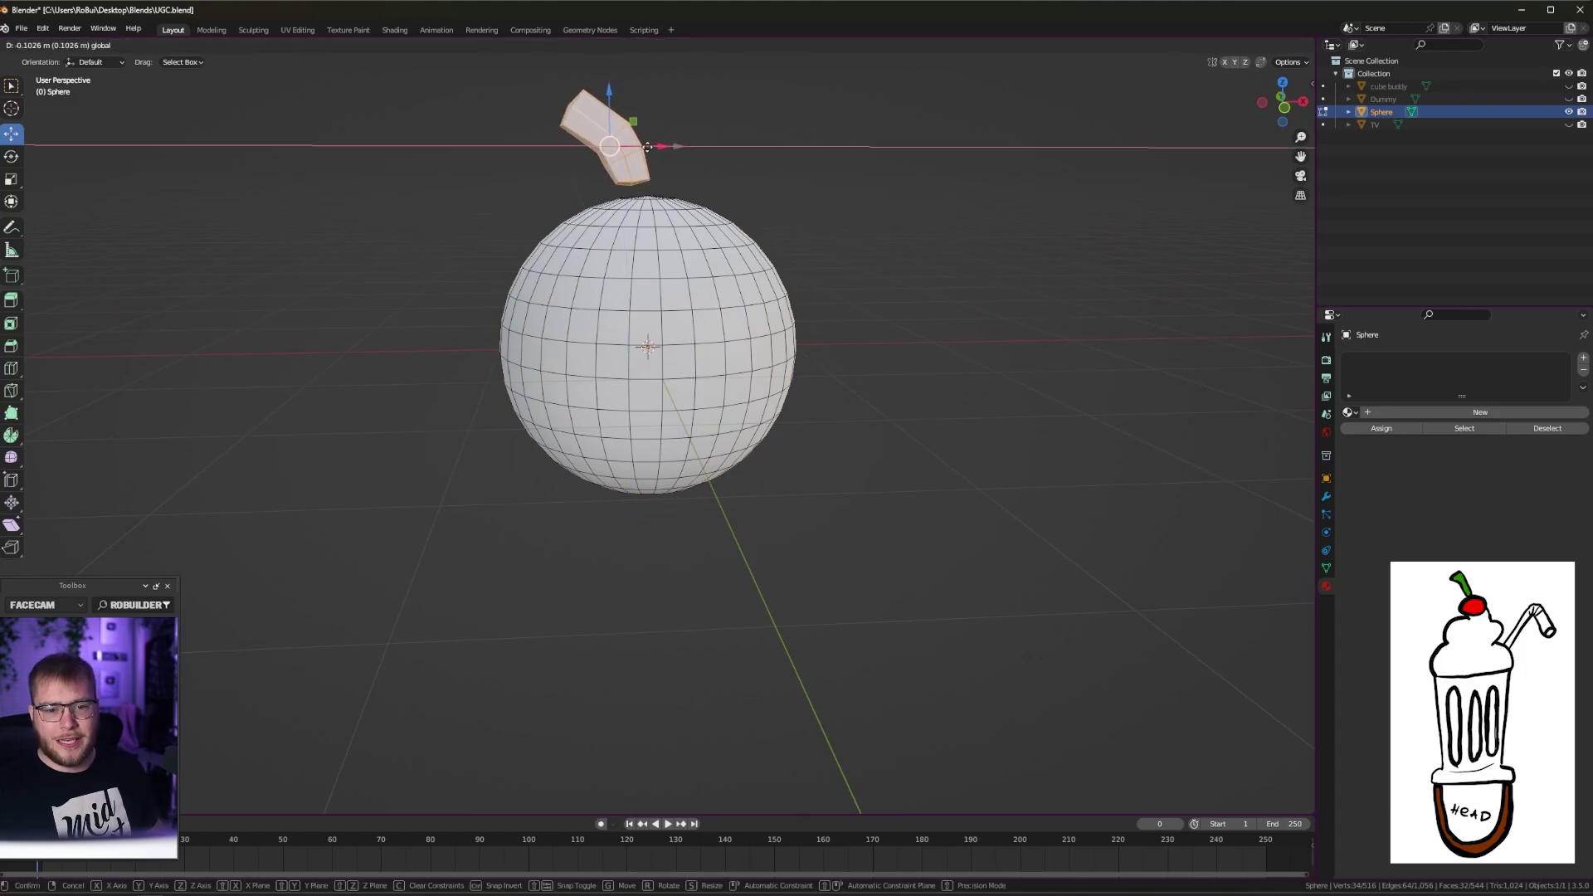
pyautogui.scroll(4, 656, 147)
pyautogui.moveTo(656, 148); pyautogui.dragTo(585, 187, button='middle')
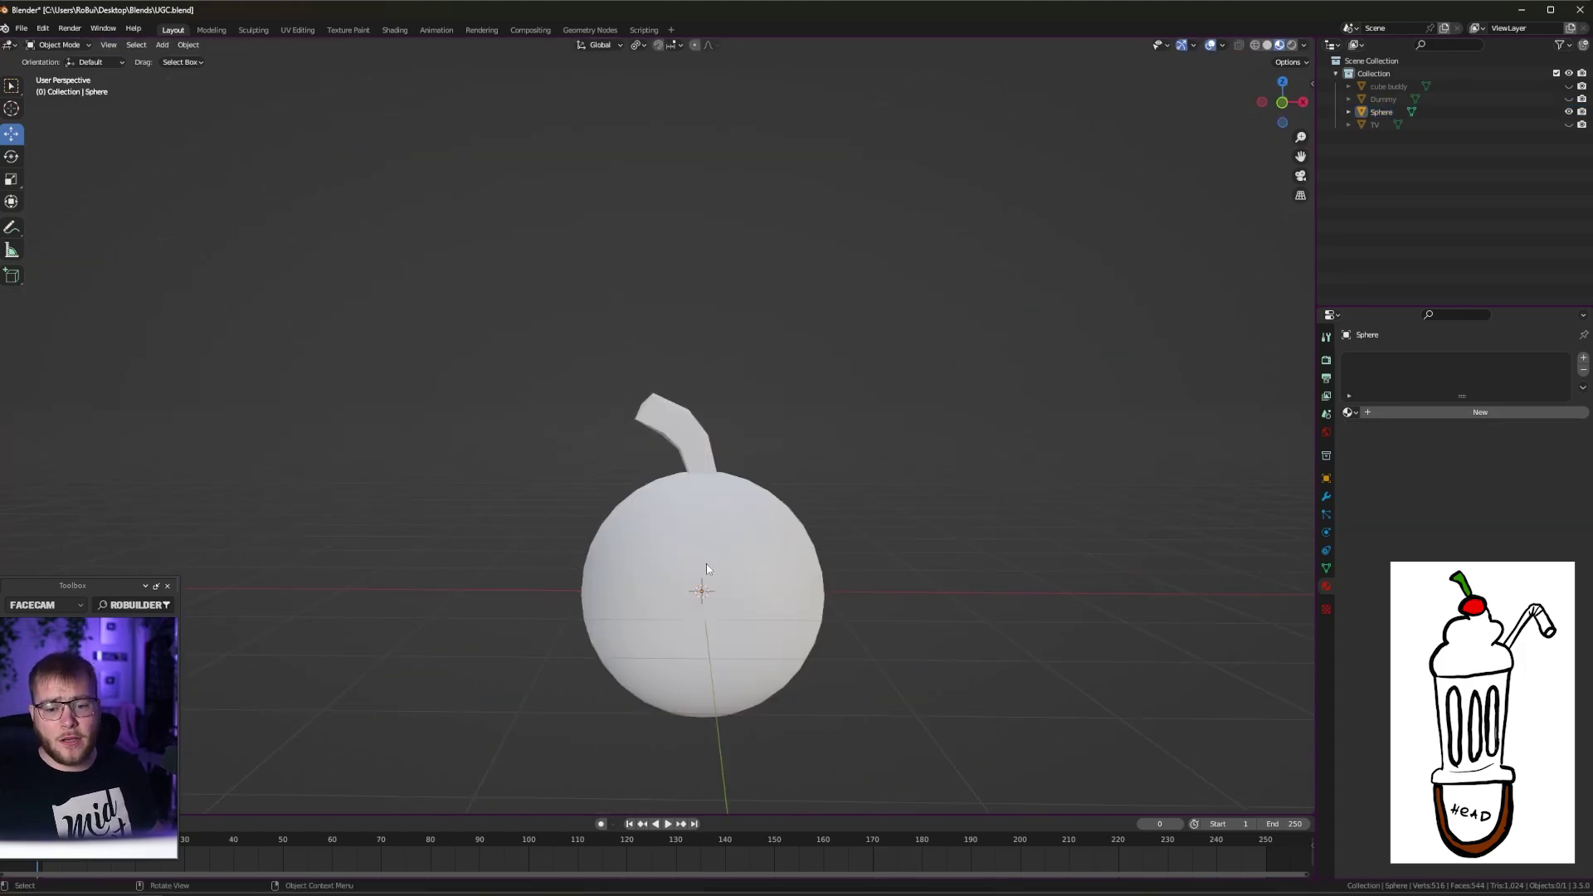
# Move the finished cherry straight up along Z, well above the origin, and deselect it
pyautogui.click(706, 569)
pyautogui.scroll(-4, 948, 580)
pyautogui.moveTo(682, 473); pyautogui.dragTo(691, 153)
pyautogui.click(855, 261)
pyautogui.scroll(2, 735, 246)
pyautogui.keyDown('shift'); pyautogui.moveTo(725, 207); pyautogui.dragTo(746, 433, button='middle'); pyautogui.keyUp('shift')
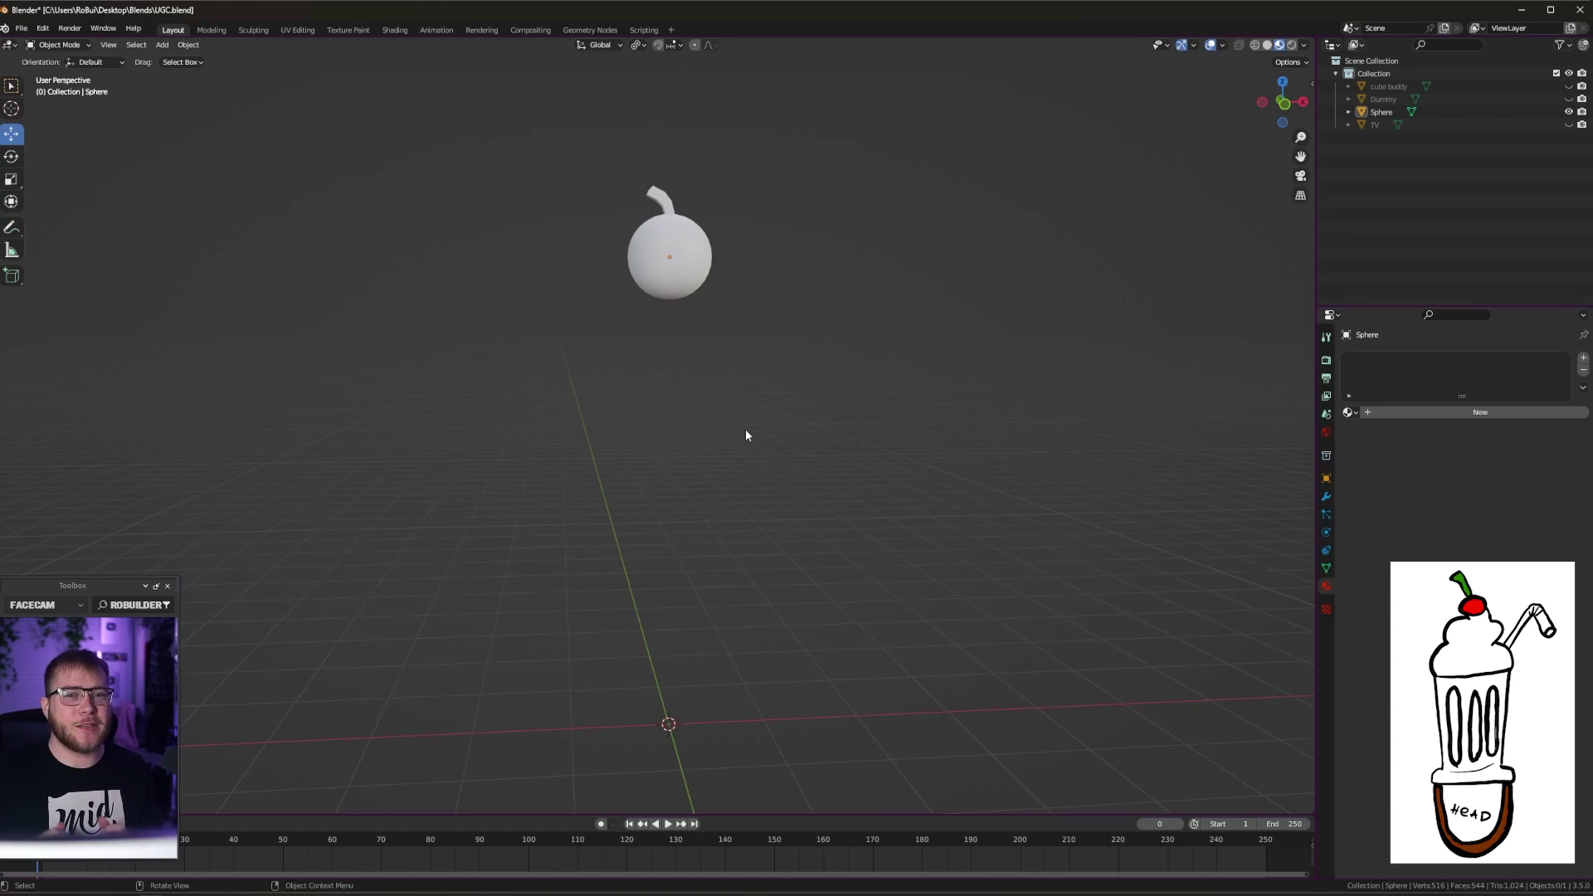
# Add a cylinder at the origin below the cherry with triangle-fan caps and 12 vertices
pyautogui.moveTo(775, 382); pyautogui.dragTo(710, 393, button='middle')
pyautogui.press('KP_1')
pyautogui.keyDown('shift'); pyautogui.moveTo(691, 583); pyautogui.dragTo(747, 451, button='middle'); pyautogui.keyUp('shift')
pyautogui.hotkey('shift', 'a')
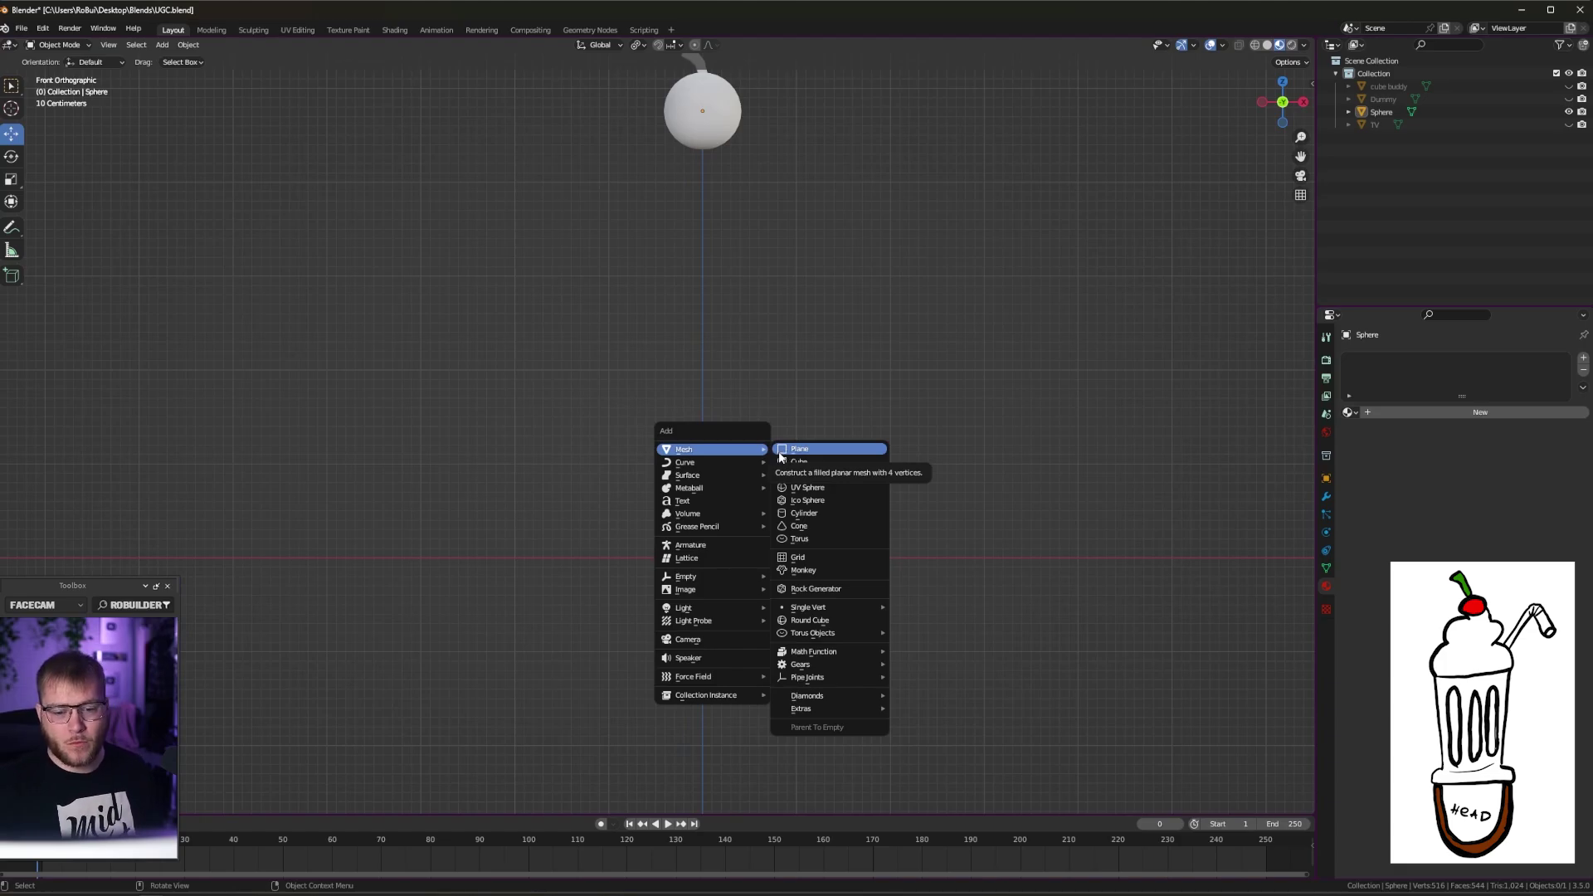
pyautogui.click(812, 514)
pyautogui.moveTo(735, 508); pyautogui.dragTo(702, 518, button='middle')
pyautogui.click(158, 692)
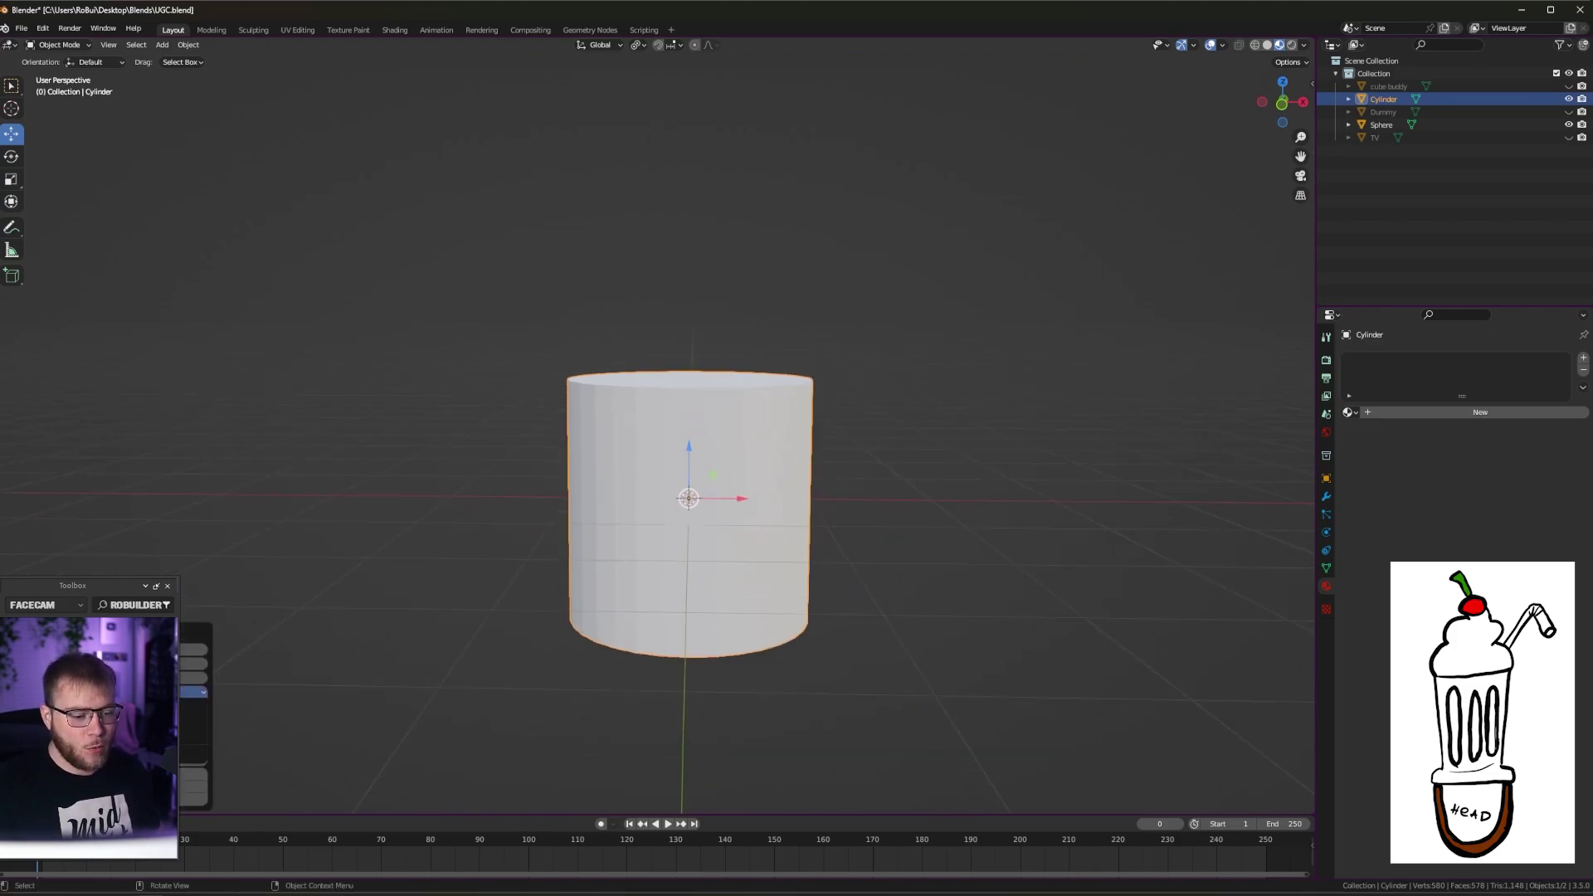
pyautogui.click(158, 735)
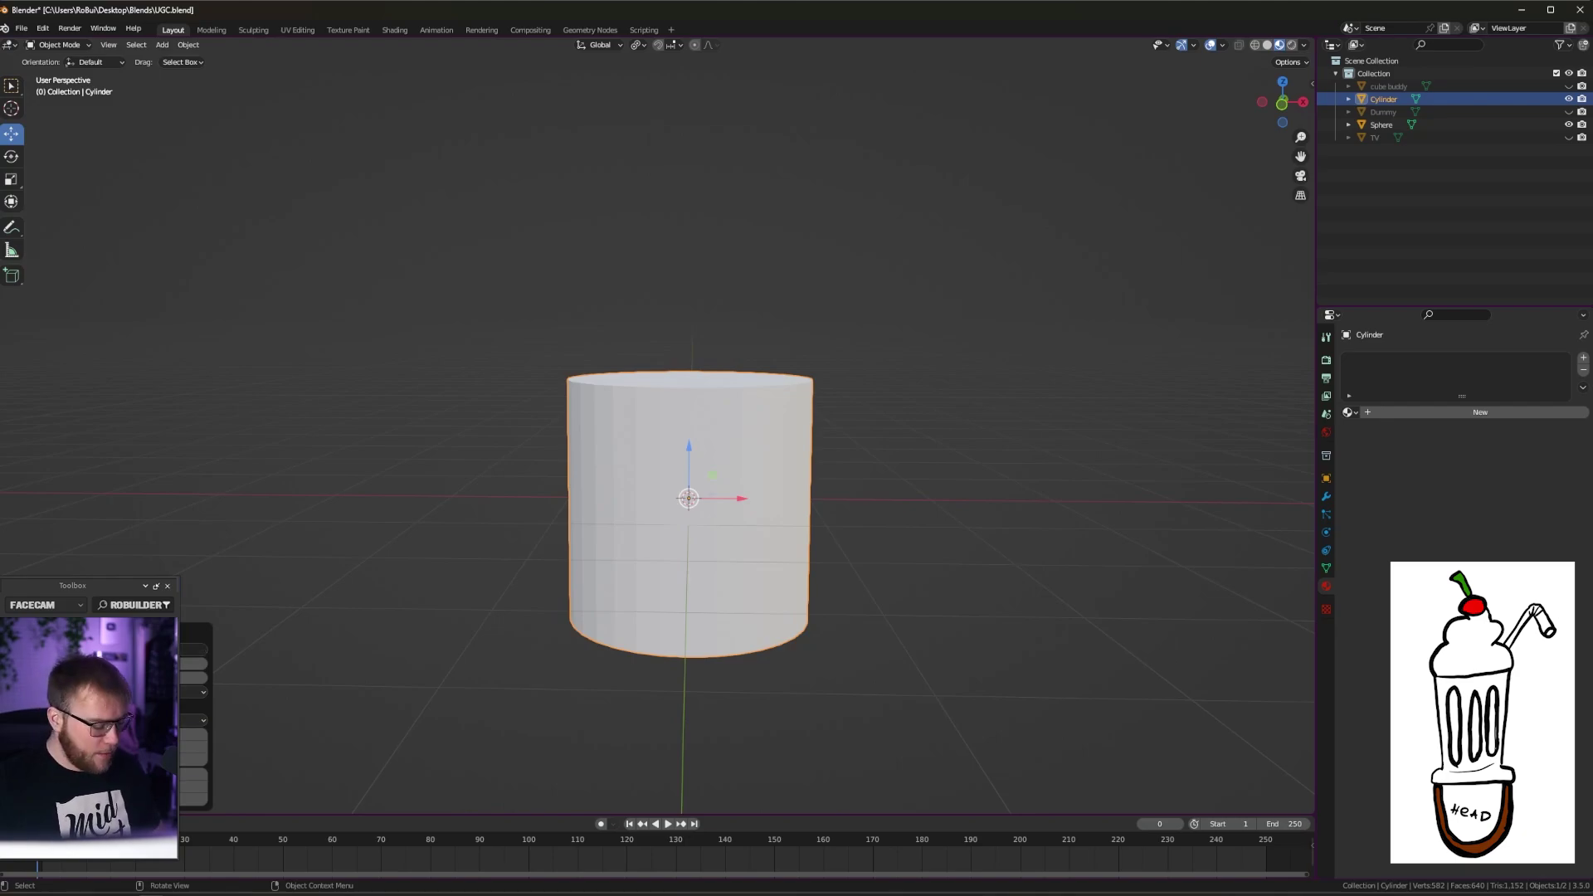
pyautogui.write('12')
pyautogui.press('Return')
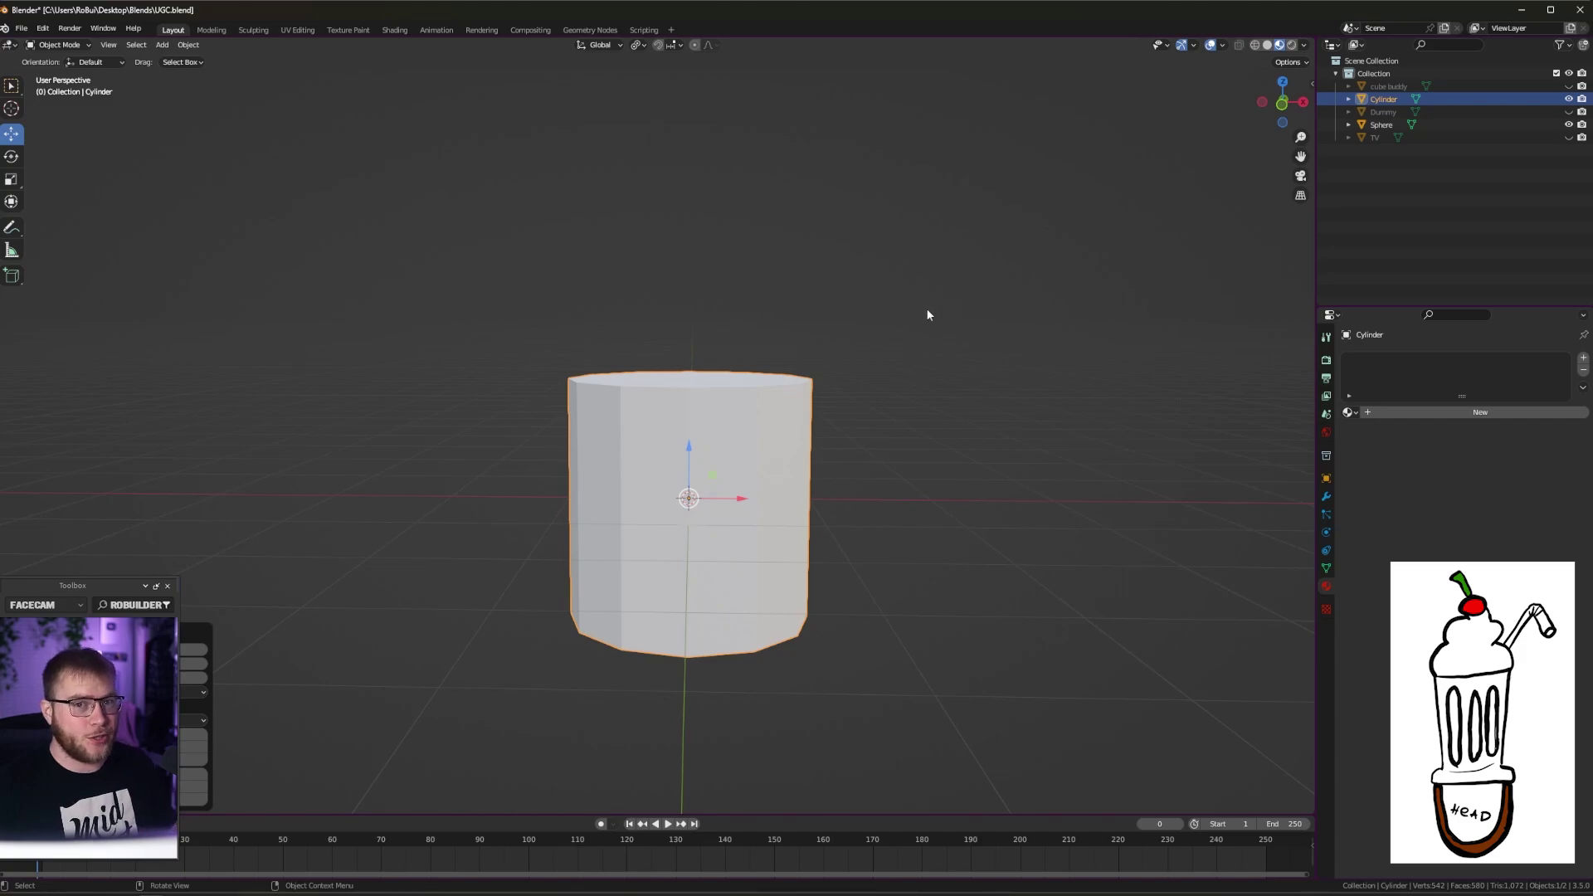
# Add five evenly spaced horizontal loop cuts around the cylinder and clear the selection
pyautogui.moveTo(905, 417); pyautogui.dragTo(760, 445, button='middle')
pyautogui.press('Tab')
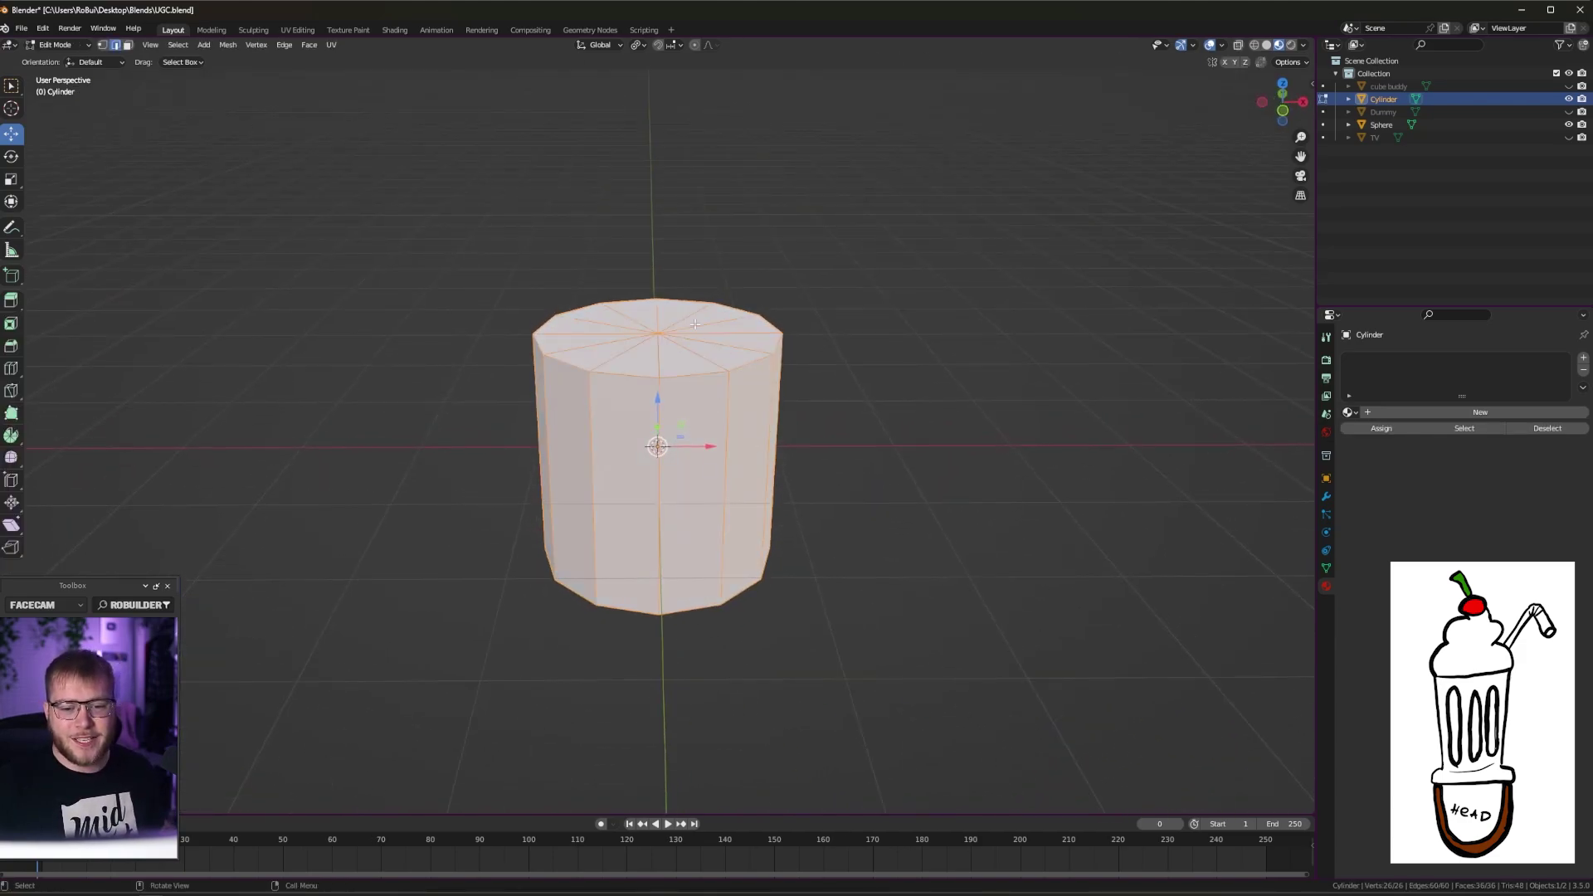
pyautogui.moveTo(694, 324); pyautogui.dragTo(657, 417, button='middle')
pyautogui.hotkey('ctrl', 'r')
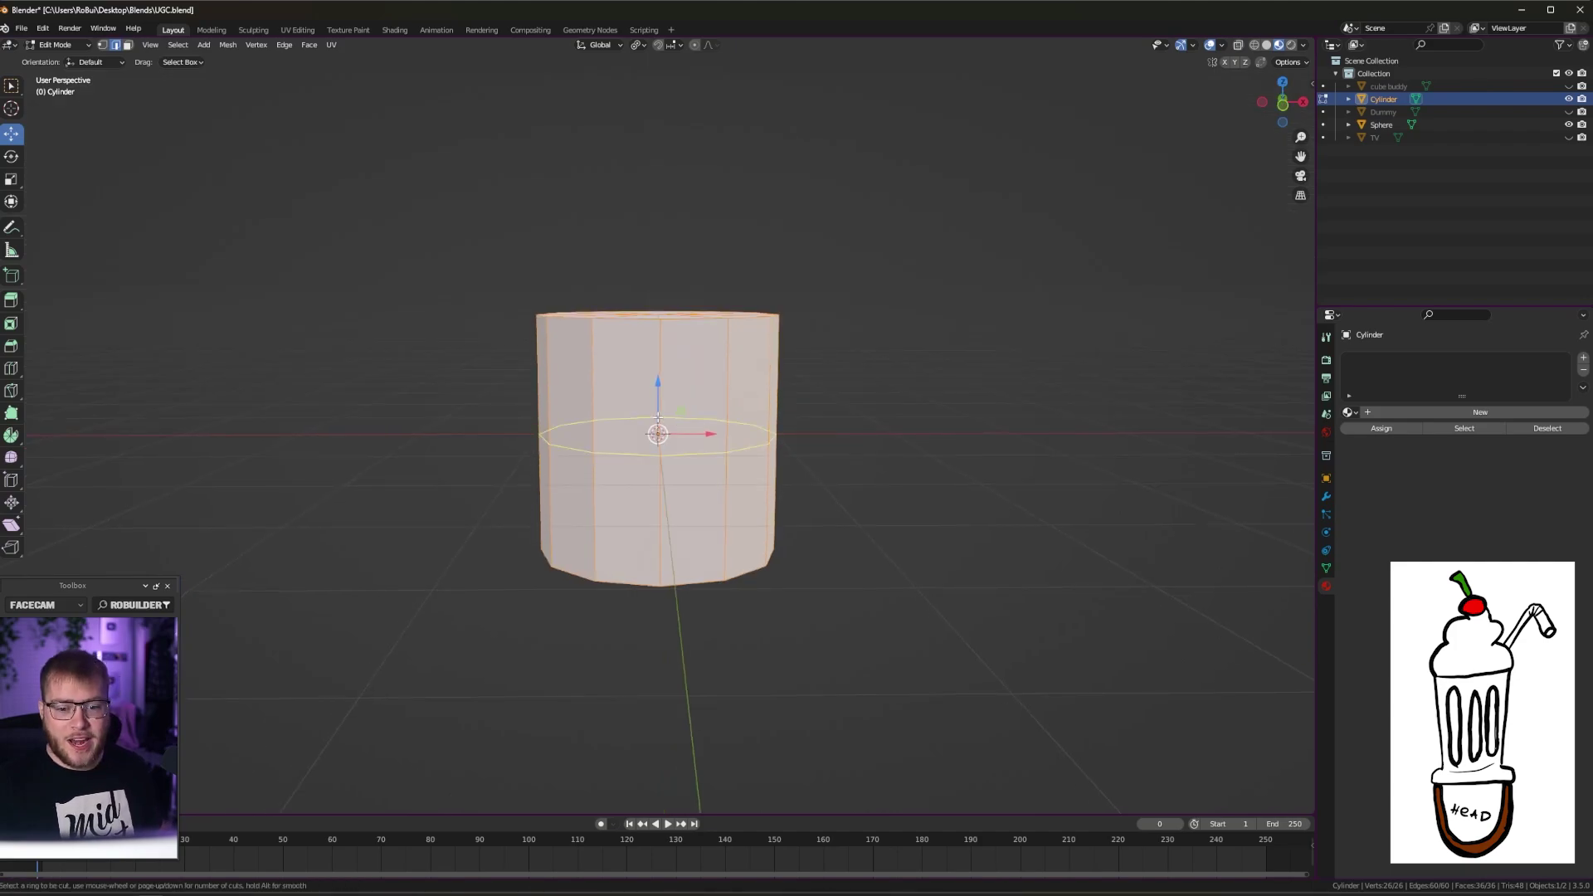
pyautogui.scroll(4, 680, 423)
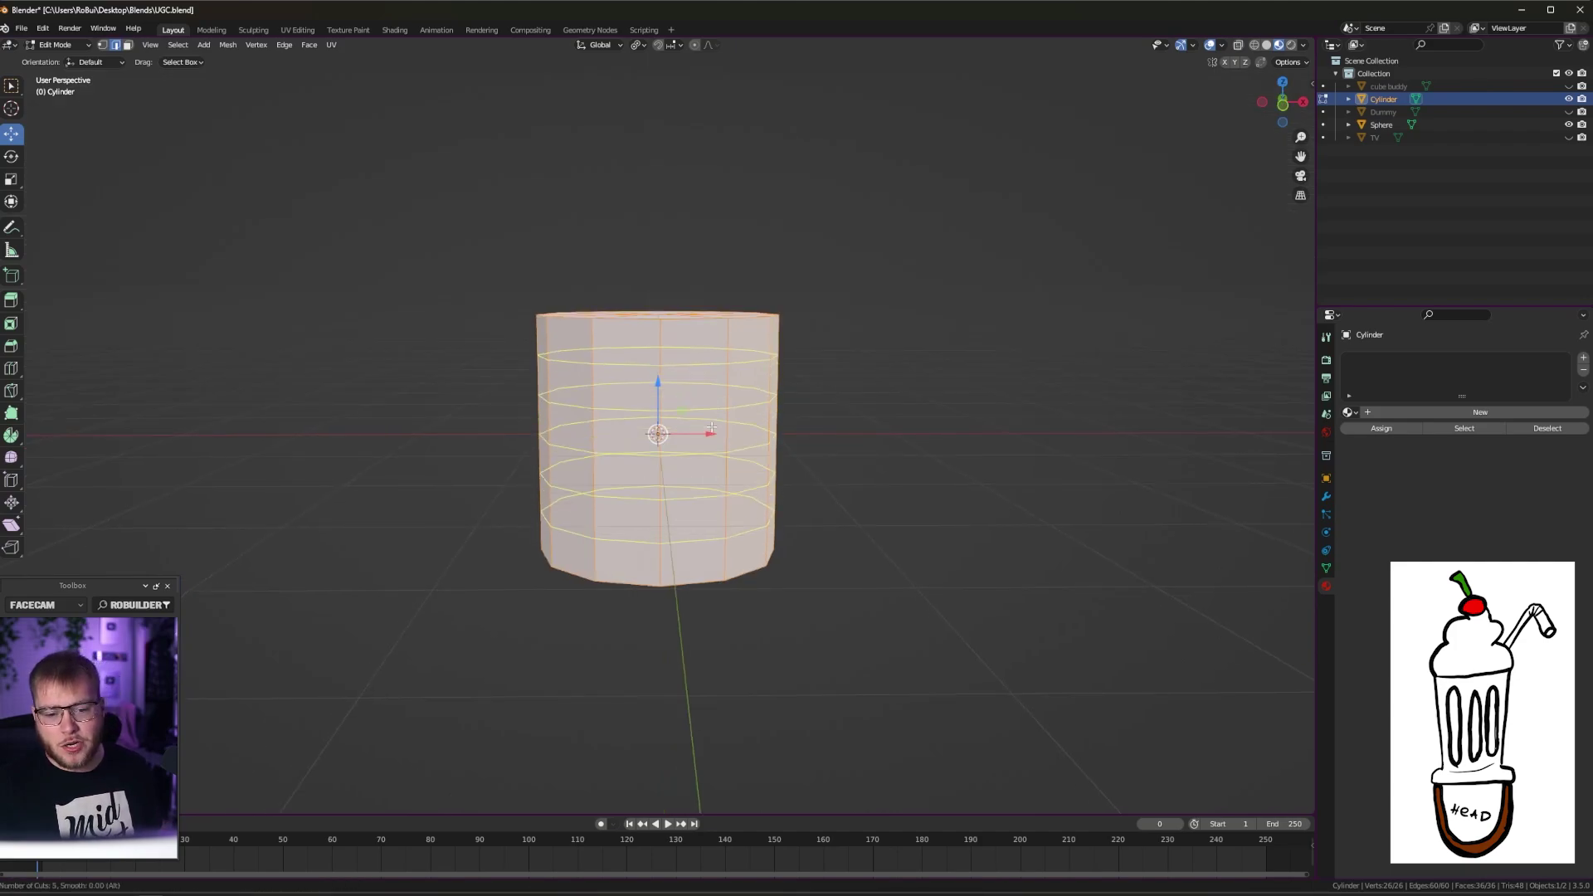
pyautogui.click(712, 428)
pyautogui.rightClick(712, 428)
pyautogui.click(947, 416)
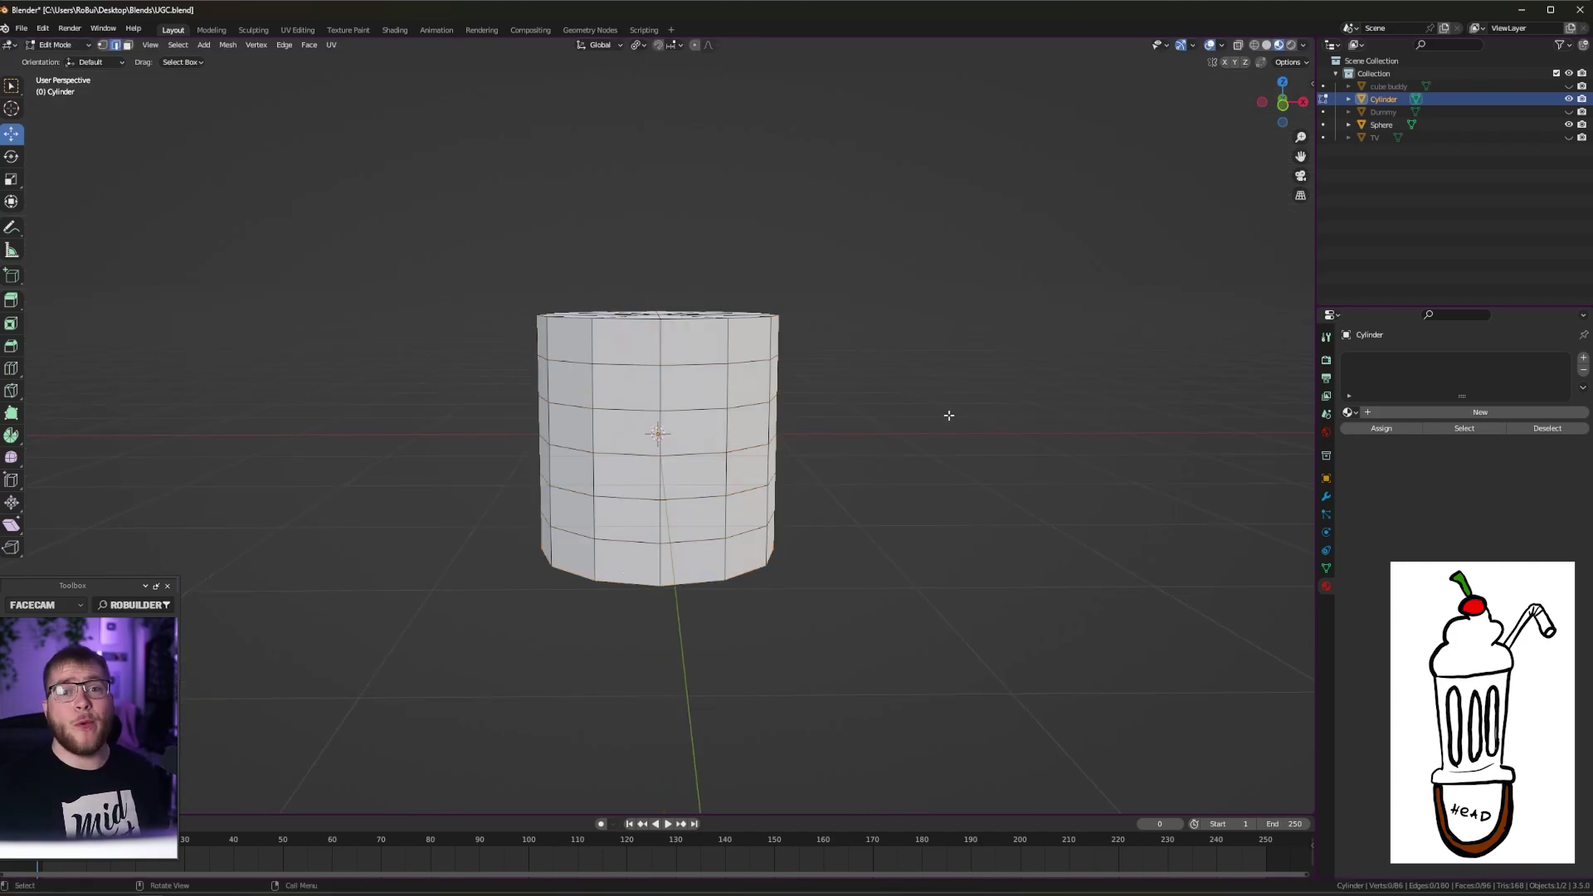
# Add a Simple Deform modifier to the cylinder, twisting around the Z axis
pyautogui.click(1326, 496)
pyautogui.click(1377, 358)
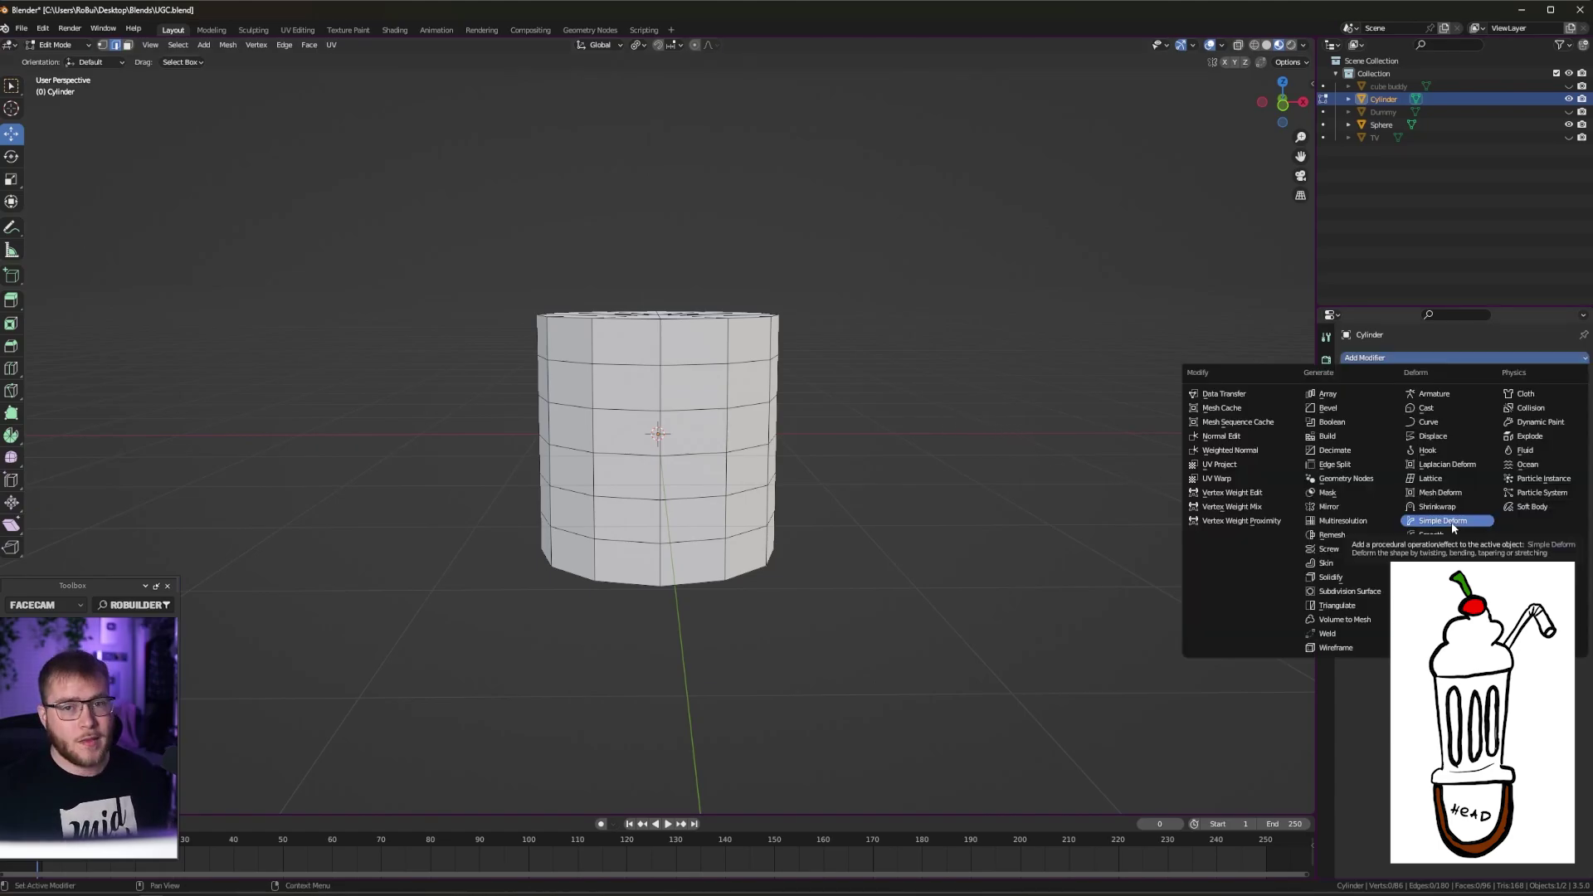
pyautogui.click(1451, 521)
pyautogui.moveTo(787, 412)
pyautogui.mouseDown(button='middle')
pyautogui.moveTo(879, 421)
pyautogui.moveTo(769, 401)
pyautogui.moveTo(807, 404)
pyautogui.moveTo(789, 406)
pyautogui.moveTo(799, 416)
pyautogui.mouseUp(button='middle')
pyautogui.click(1550, 448)
# Set the twist angle to 125 degrees and apply the Simple Deform modifier to the cylinder
pyautogui.click(1490, 413)
pyautogui.press('BackSpace')
pyautogui.write('125')
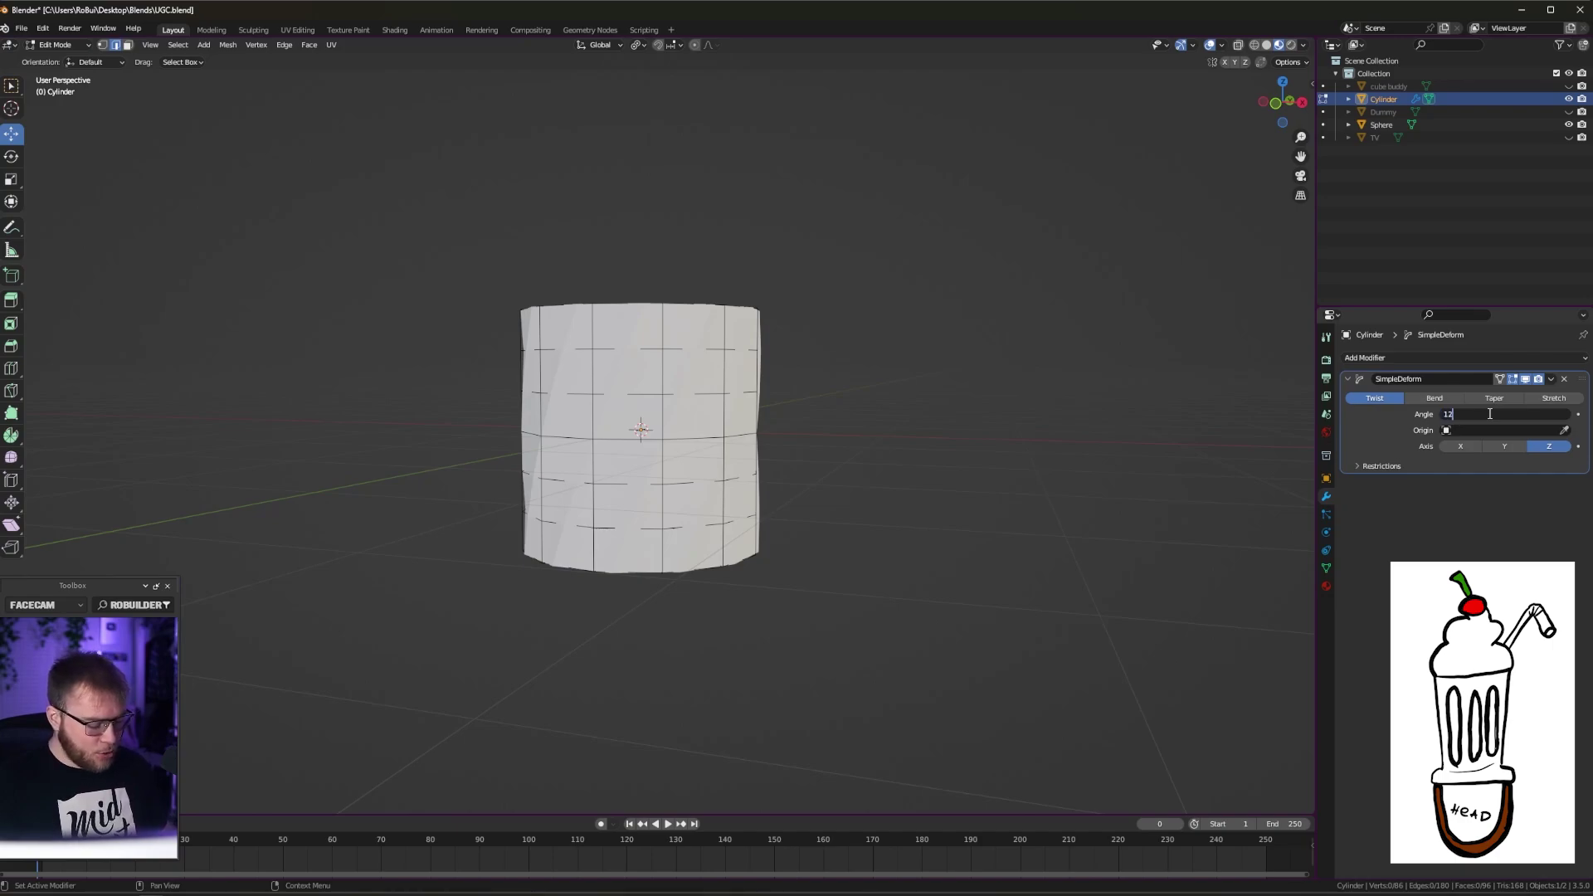
pyautogui.press('Return')
pyautogui.moveTo(788, 406); pyautogui.dragTo(755, 381, button='middle')
pyautogui.press('Tab')
pyautogui.hotkey('ctrl', 'a')
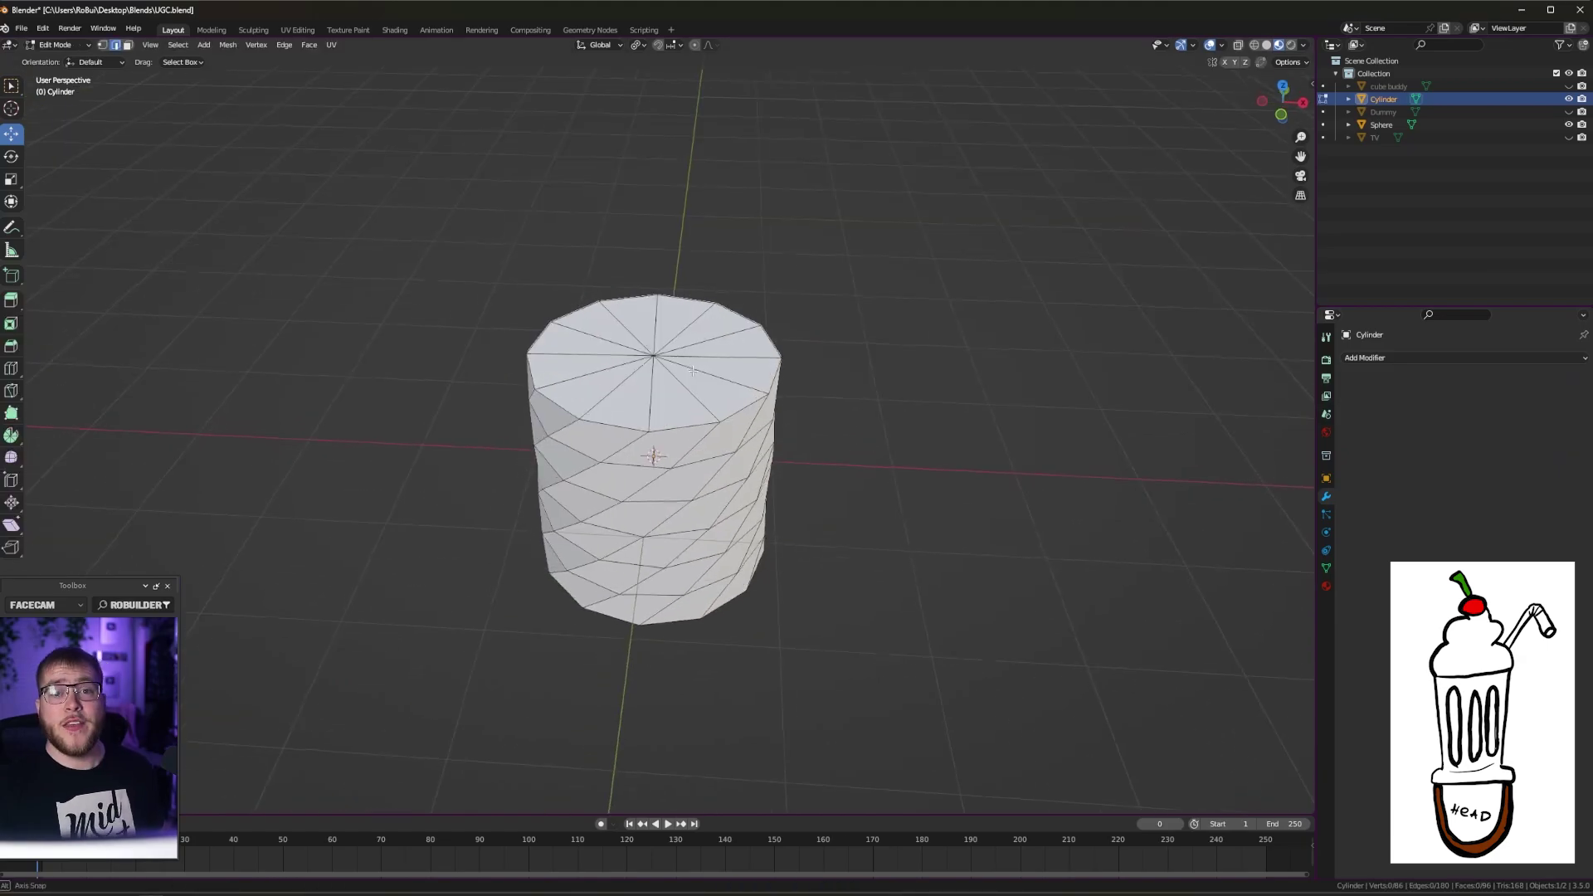
# Select every other spiral edge loop of the twisted cylinder, running across the cap and down the side
pyautogui.moveTo(730, 365); pyautogui.dragTo(742, 394, button='middle')
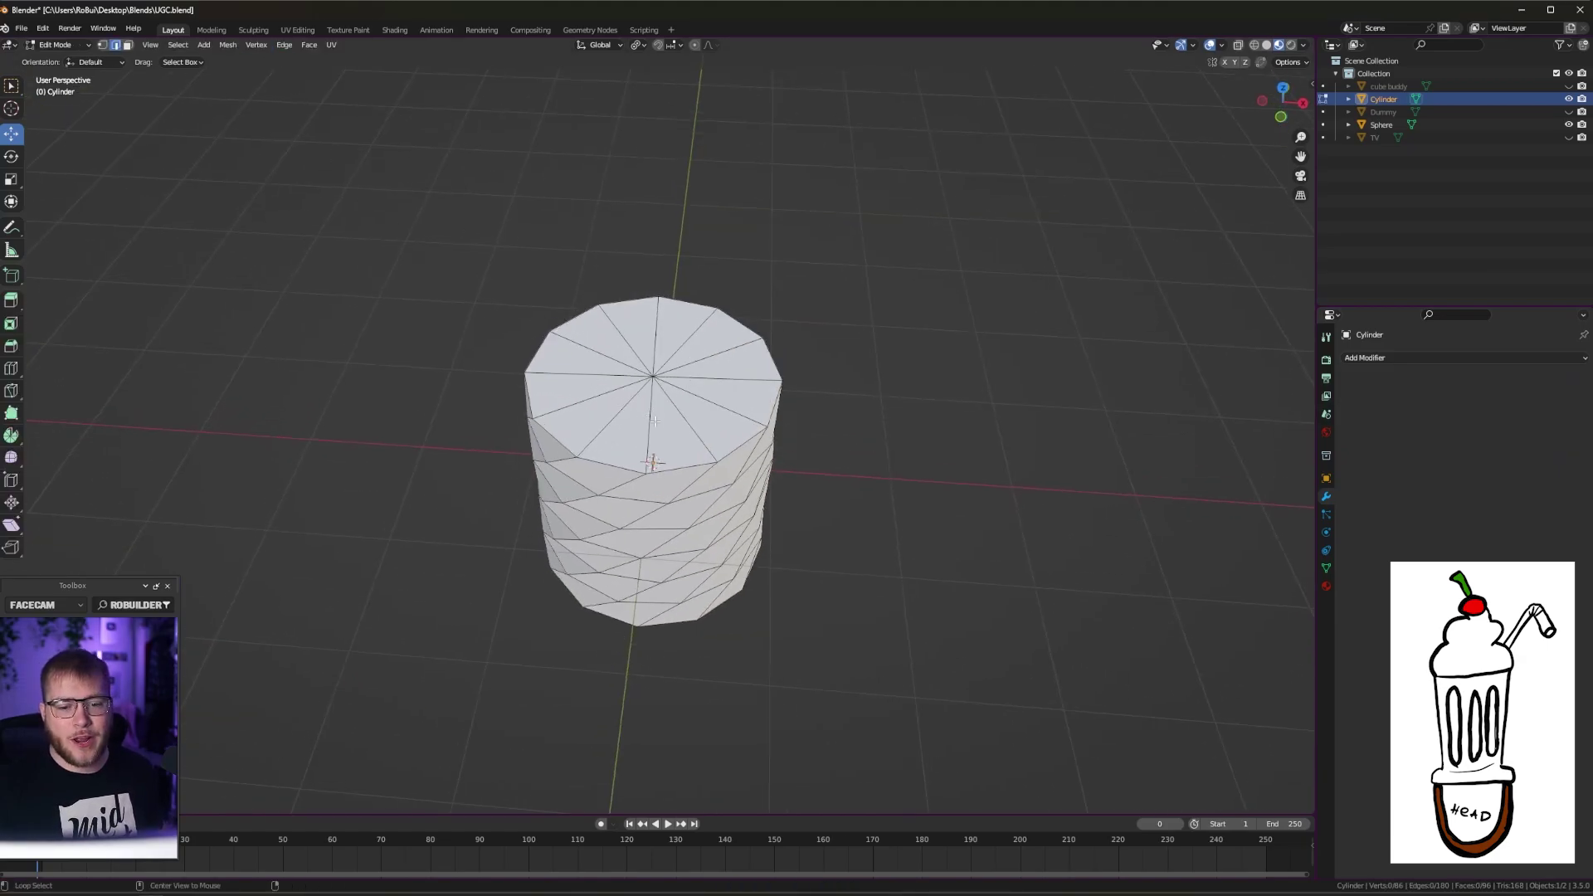
pyautogui.keyDown('alt'); pyautogui.click(595, 386); pyautogui.keyUp('alt')
pyautogui.keyDown('alt'); pyautogui.keyDown('shift'); pyautogui.click(590, 390); pyautogui.keyUp('shift'); pyautogui.keyUp('alt')
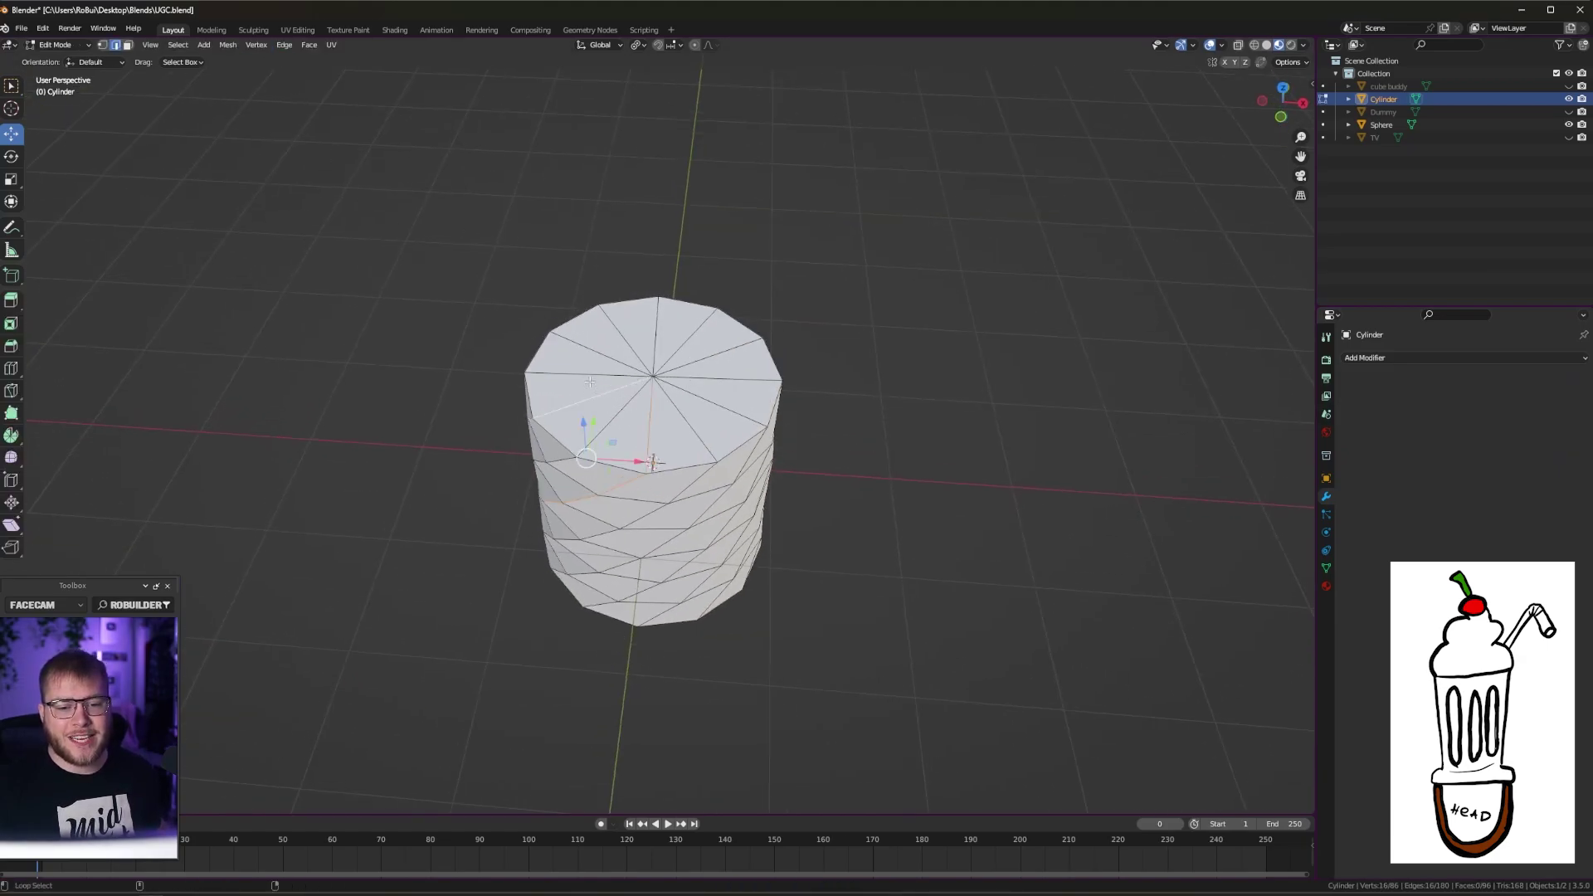
pyautogui.keyDown('alt'); pyautogui.keyDown('shift'); pyautogui.click(603, 349); pyautogui.keyUp('shift'); pyautogui.keyUp('alt')
pyautogui.keyDown('alt'); pyautogui.keyDown('shift'); pyautogui.click(655, 333); pyautogui.keyUp('shift'); pyautogui.keyUp('alt')
pyautogui.keyDown('alt'); pyautogui.keyDown('shift'); pyautogui.click(710, 357); pyautogui.keyUp('shift'); pyautogui.keyUp('alt')
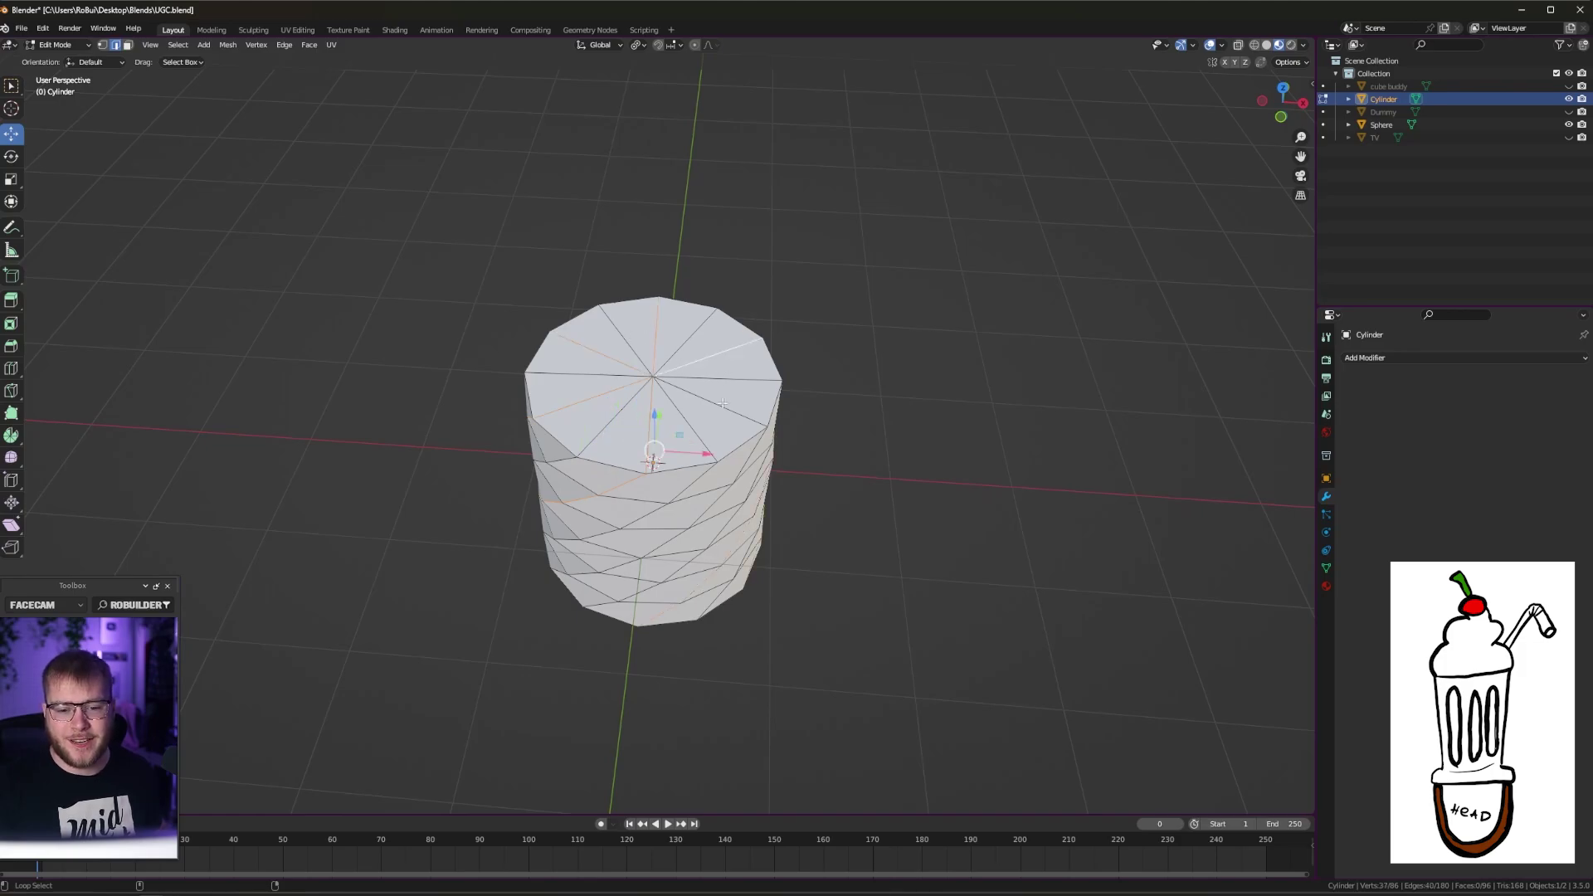
pyautogui.keyDown('alt'); pyautogui.keyDown('shift'); pyautogui.click(711, 403); pyautogui.keyUp('shift'); pyautogui.keyUp('alt')
pyautogui.moveTo(854, 491); pyautogui.dragTo(891, 410, button='middle')
pyautogui.press('s')
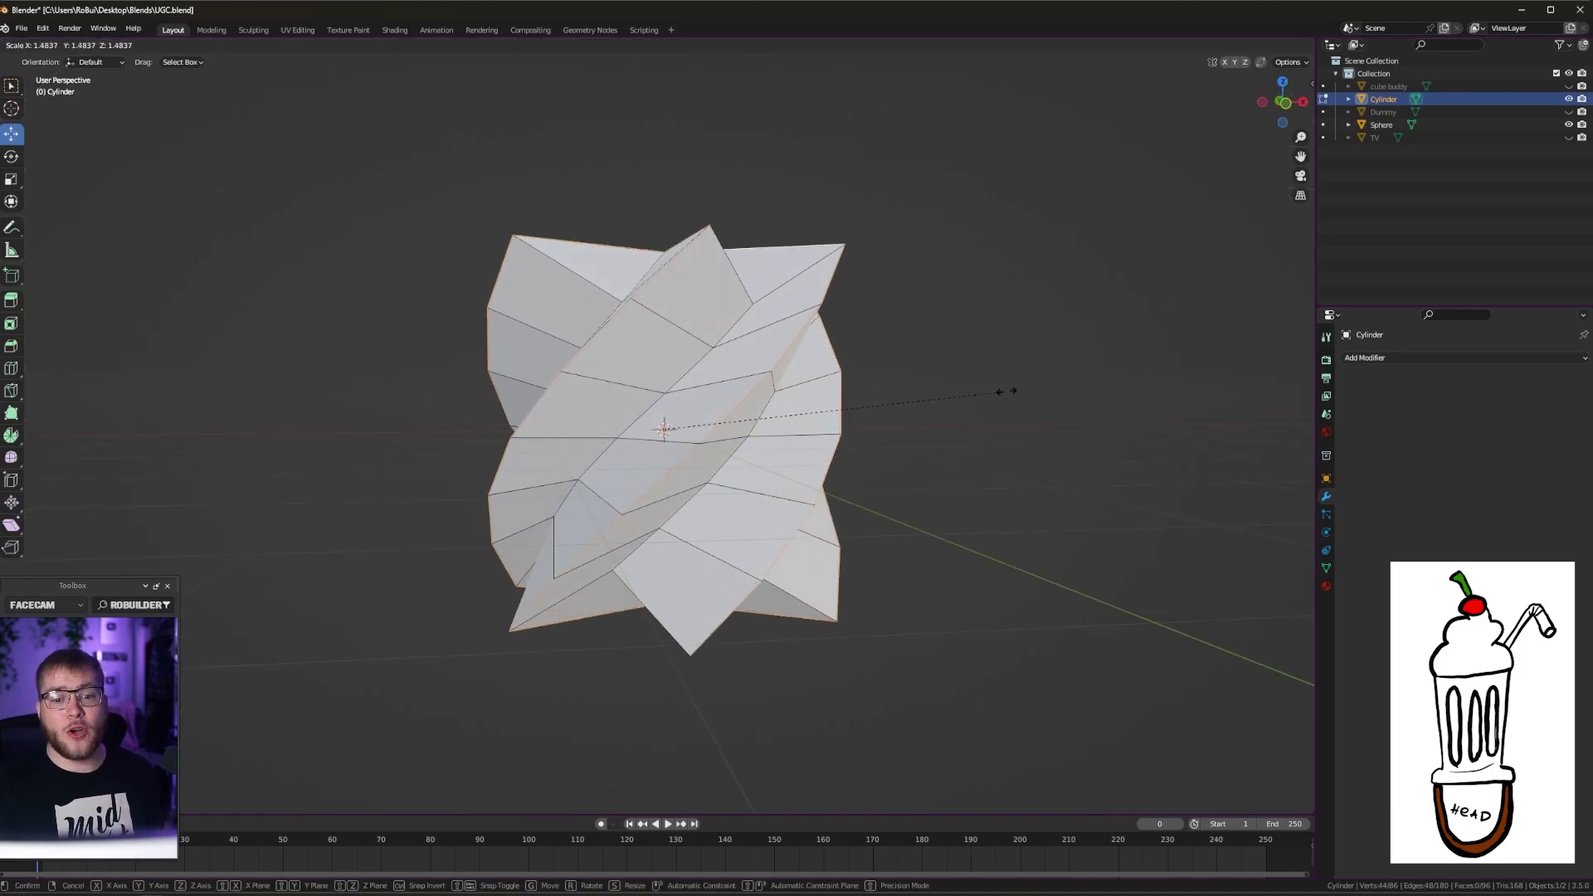
pyautogui.rightClick(993, 385)
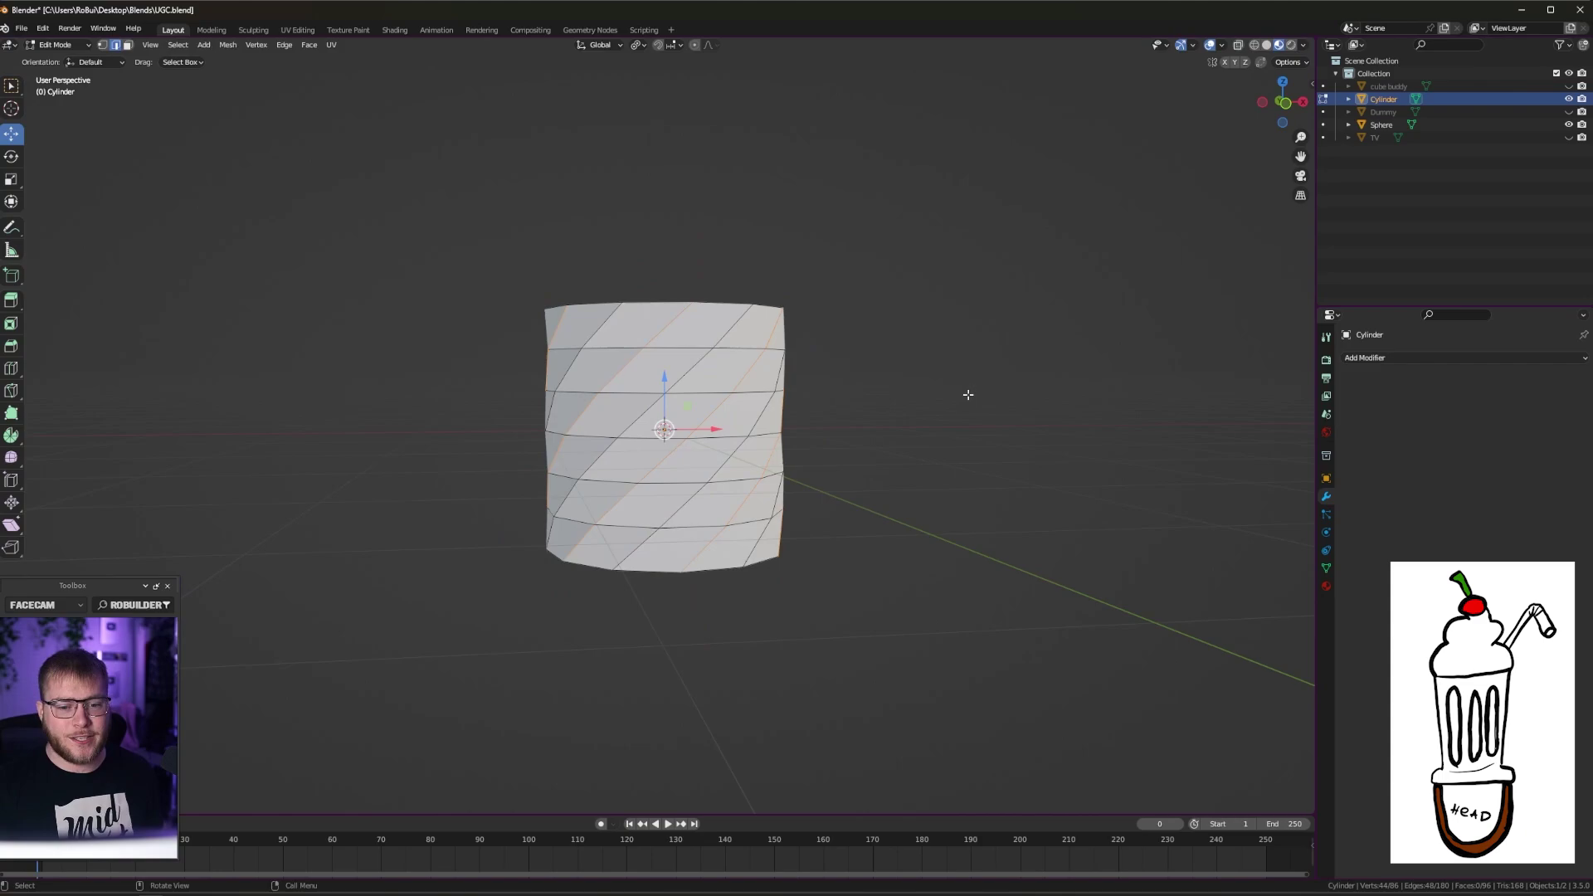
# Scale the selected spiral edges outward in X and Y only to form swirl ridges, and return to Object Mode
pyautogui.press('s')
pyautogui.hotkey('shift', 'z')
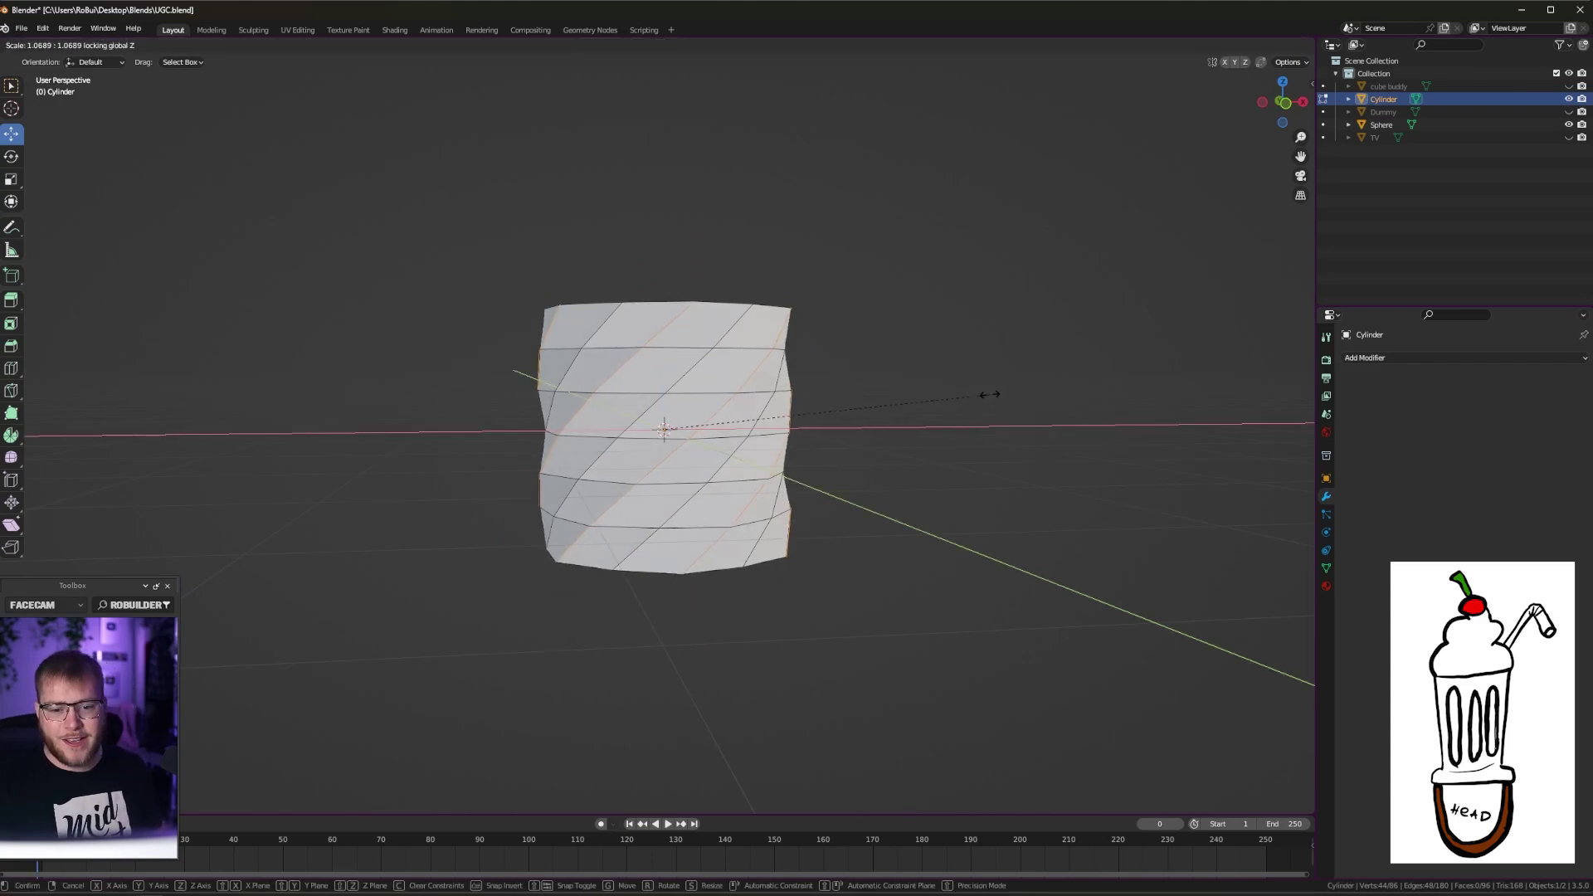
pyautogui.click(1095, 390)
pyautogui.moveTo(1091, 388); pyautogui.dragTo(794, 362, button='middle')
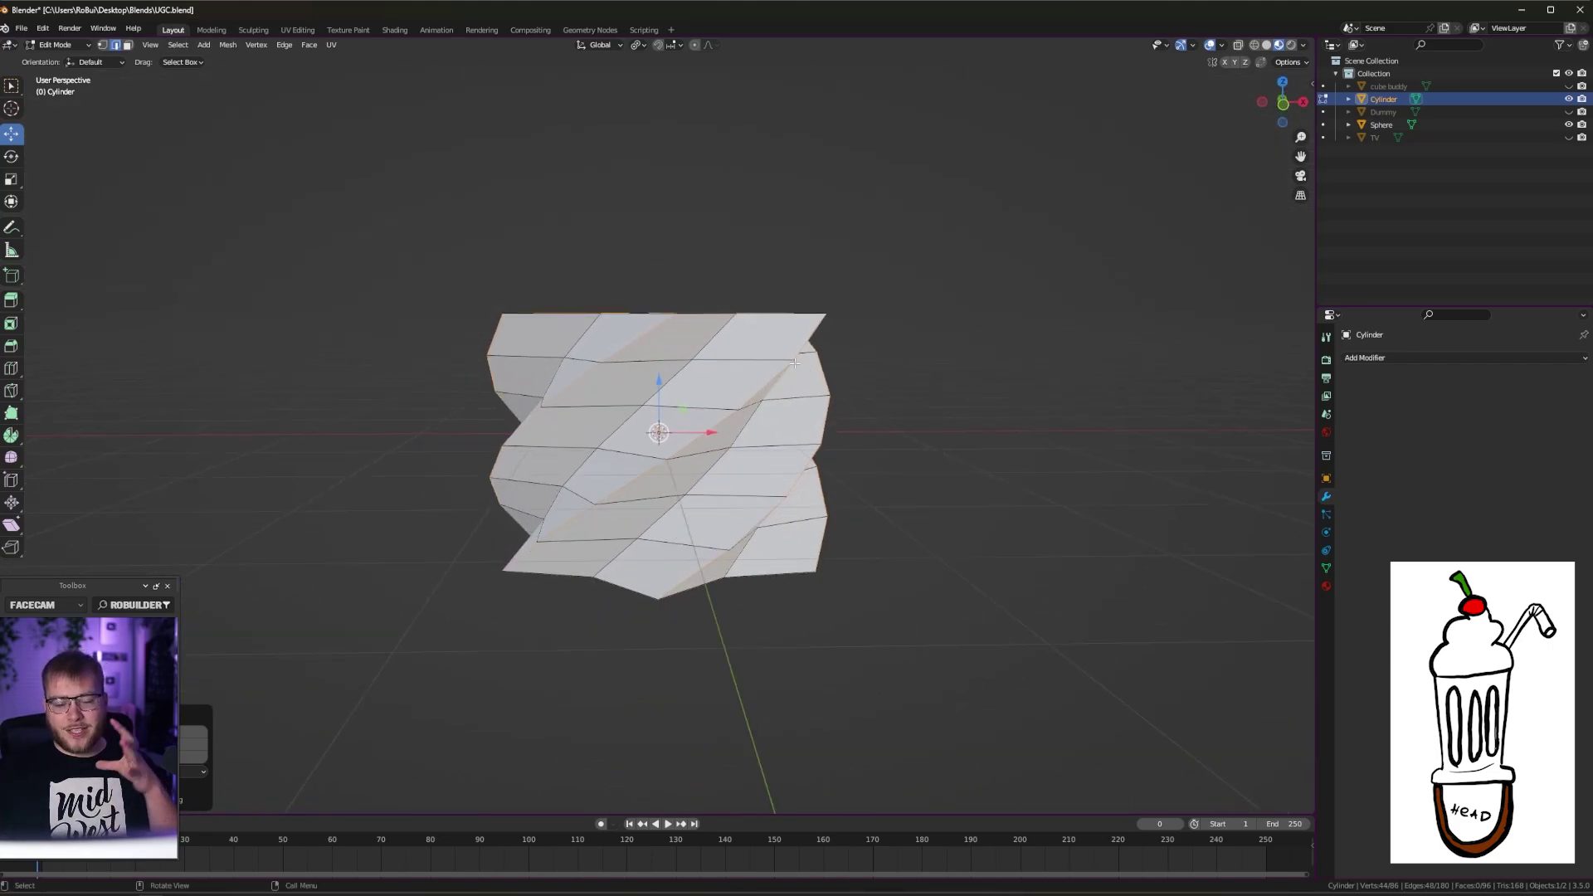
pyautogui.press('space')
pyautogui.moveTo(724, 365); pyautogui.dragTo(808, 362, button='middle')
pyautogui.press('space')
pyautogui.press('Tab')
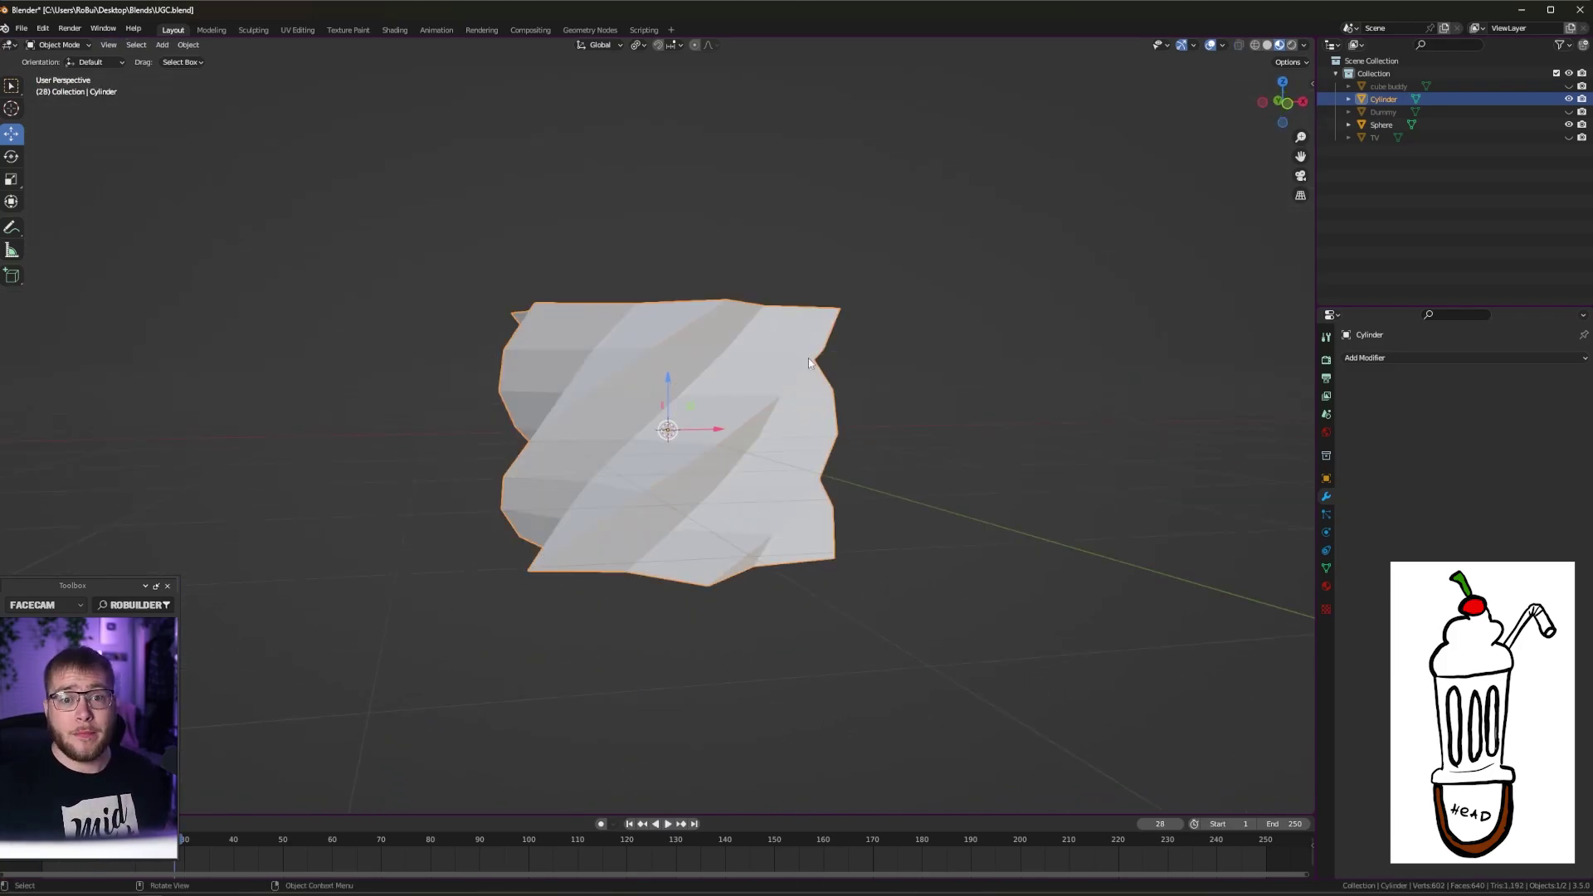
# Add a Subdivision Surface modifier to the swirled cylinder and set its viewport level to 2
pyautogui.click(1401, 359)
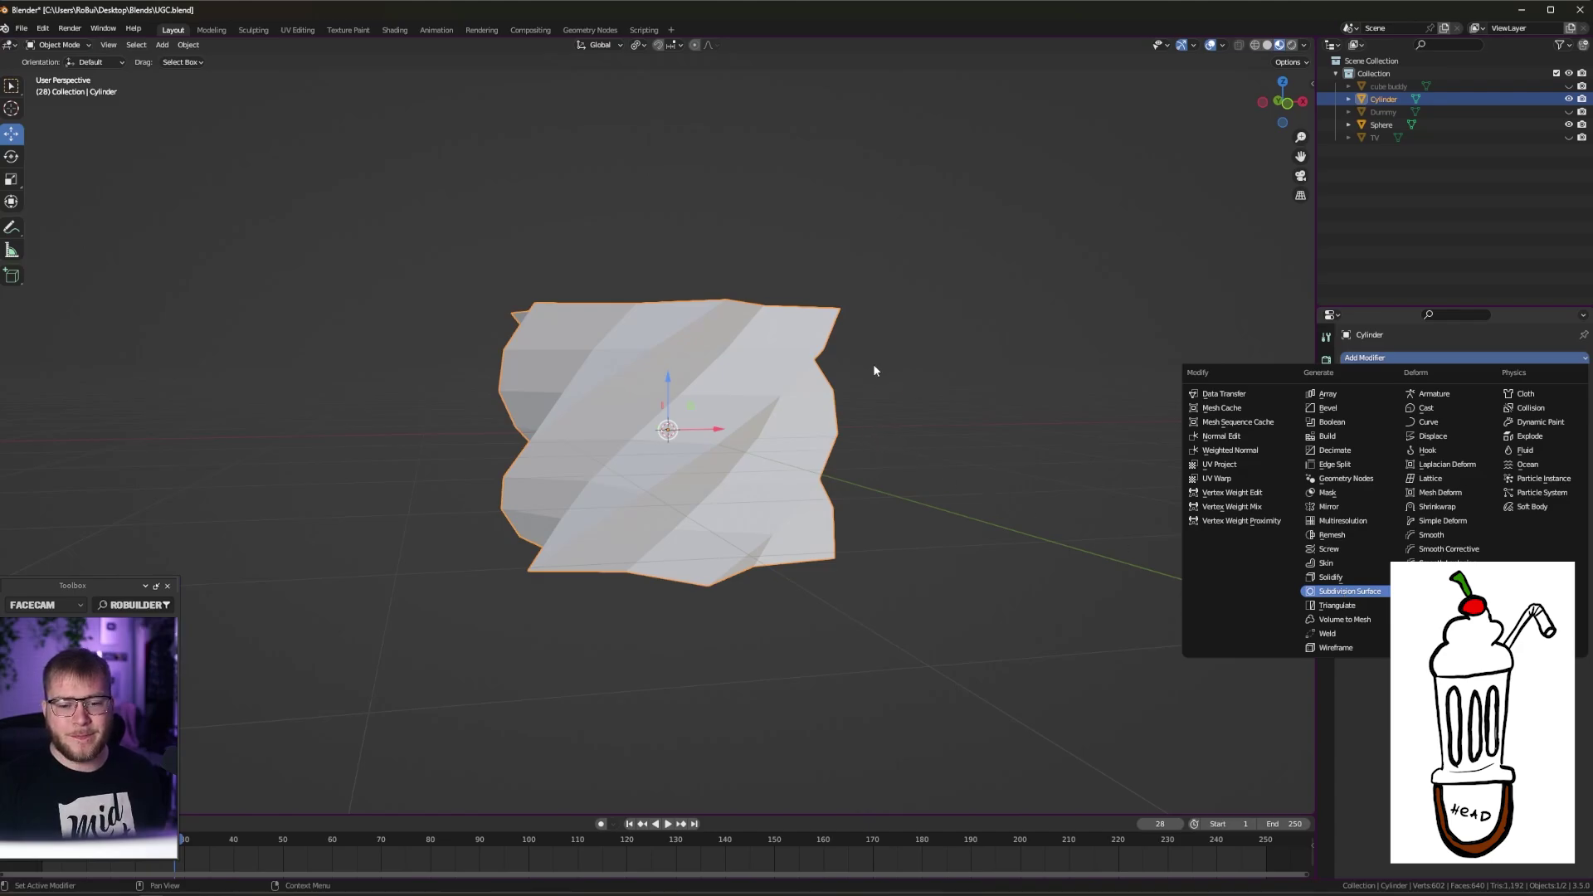
pyautogui.press('Return')
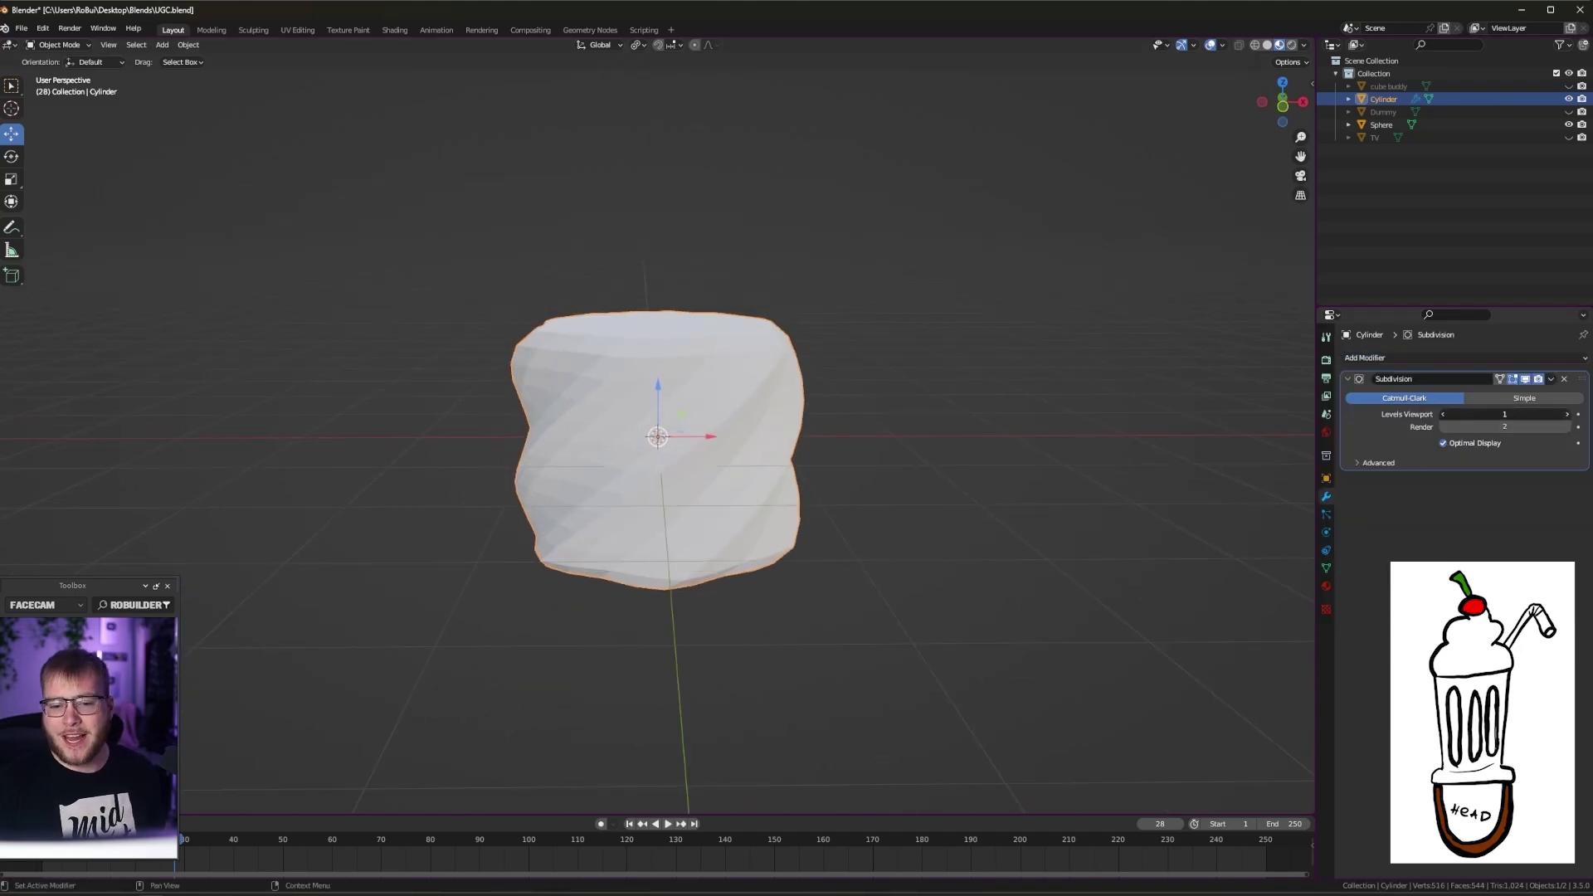
pyautogui.hotkey('ctrl', '2')
pyautogui.moveTo(704, 438); pyautogui.dragTo(760, 438, button='middle')
# Add a second Simple Deform modifier after the subdivision, set to Taper along the Z axis
pyautogui.click(1437, 357)
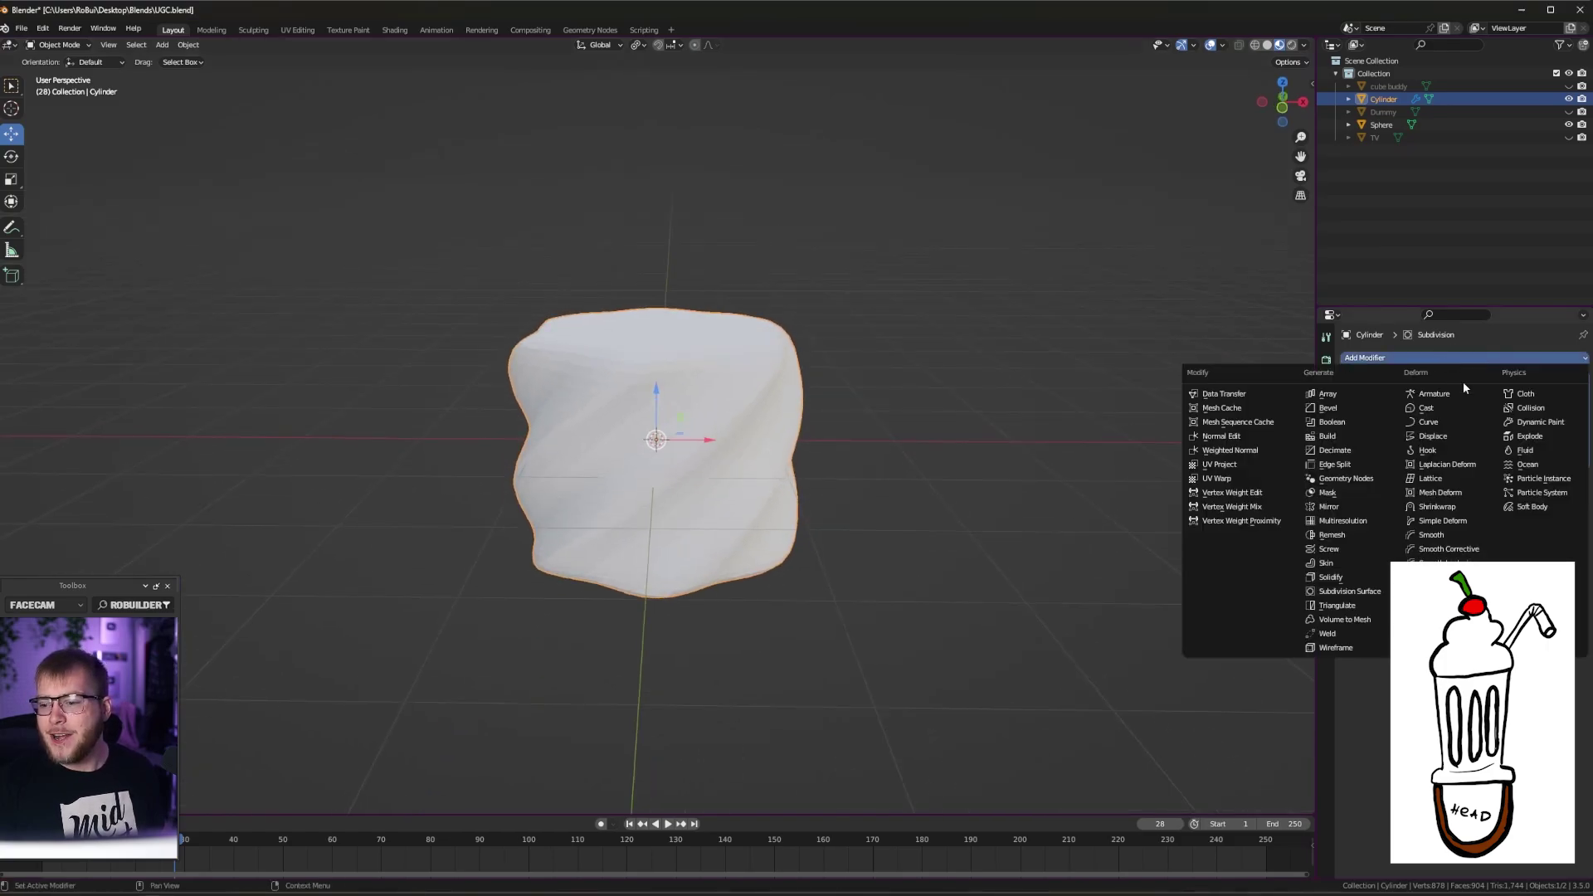
pyautogui.click(1441, 520)
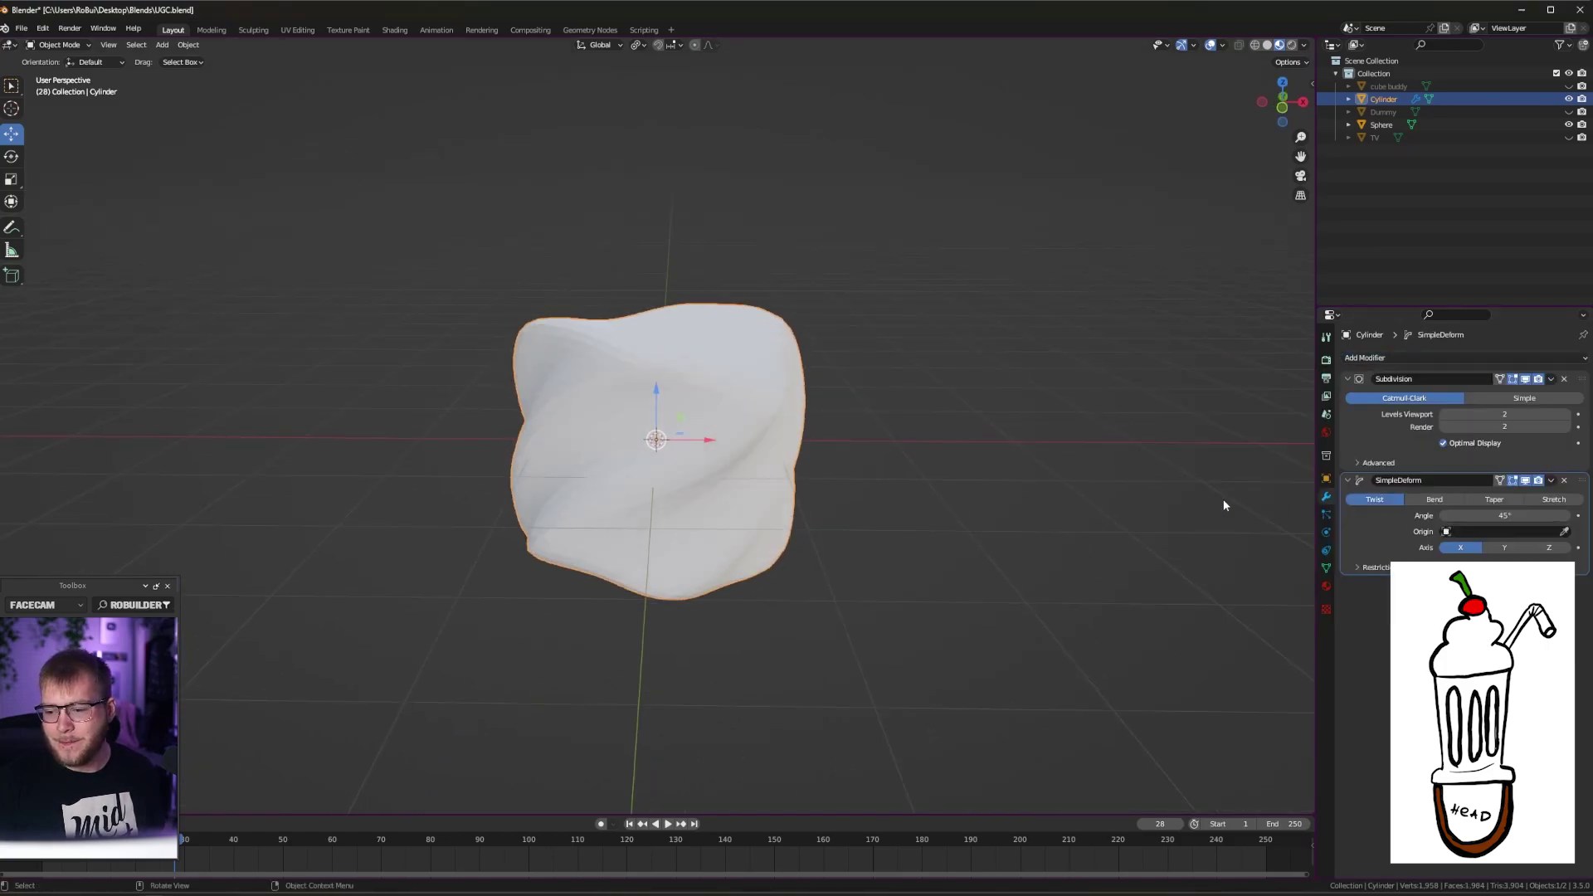
pyautogui.click(1495, 501)
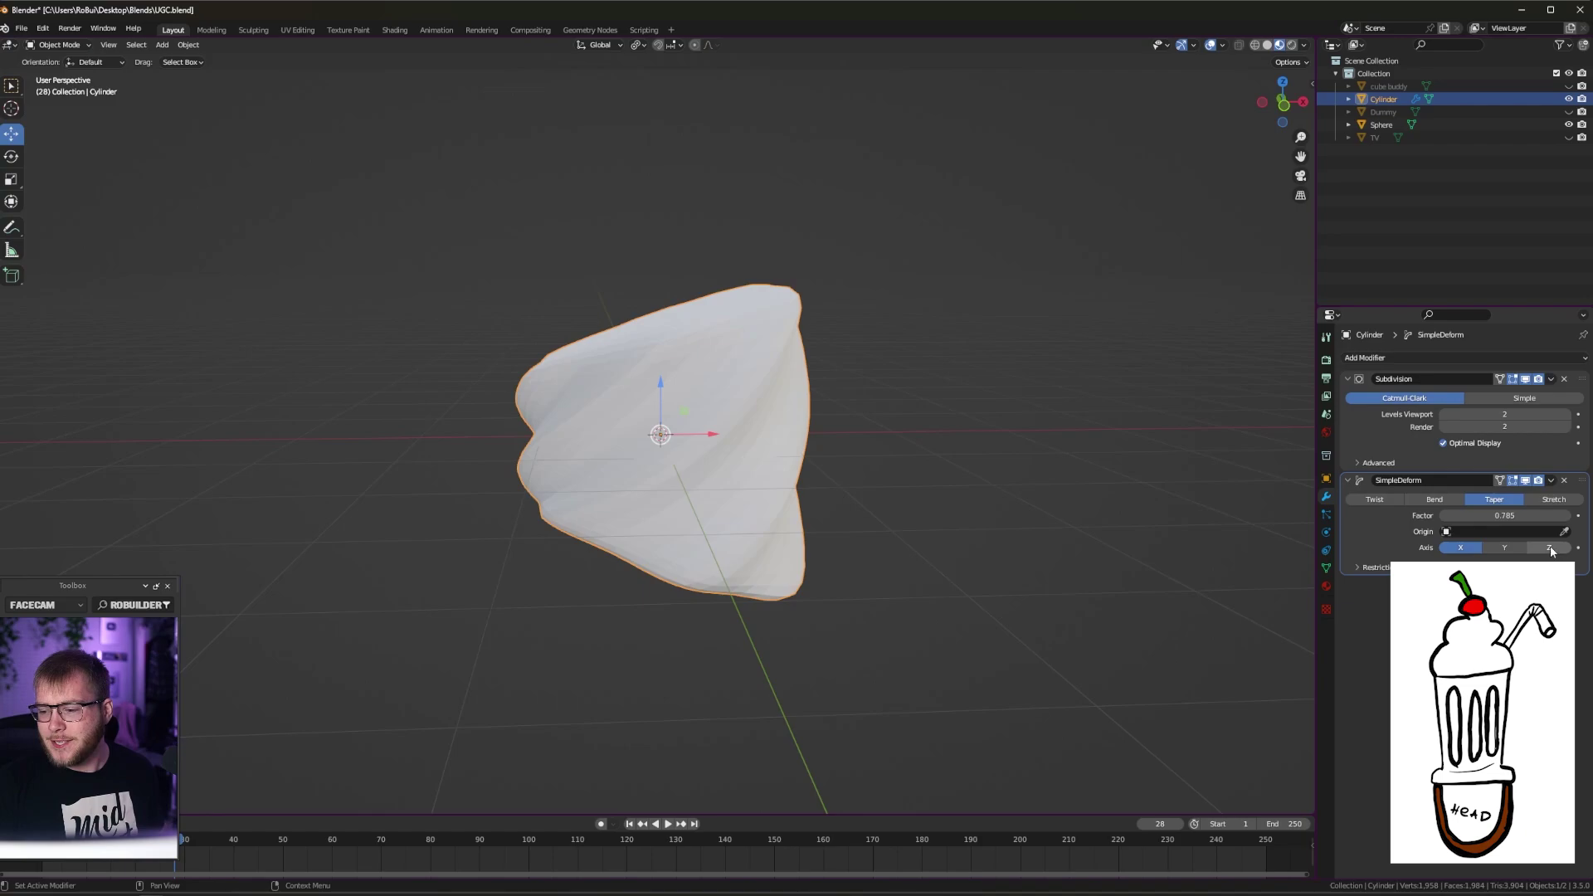
pyautogui.click(1549, 548)
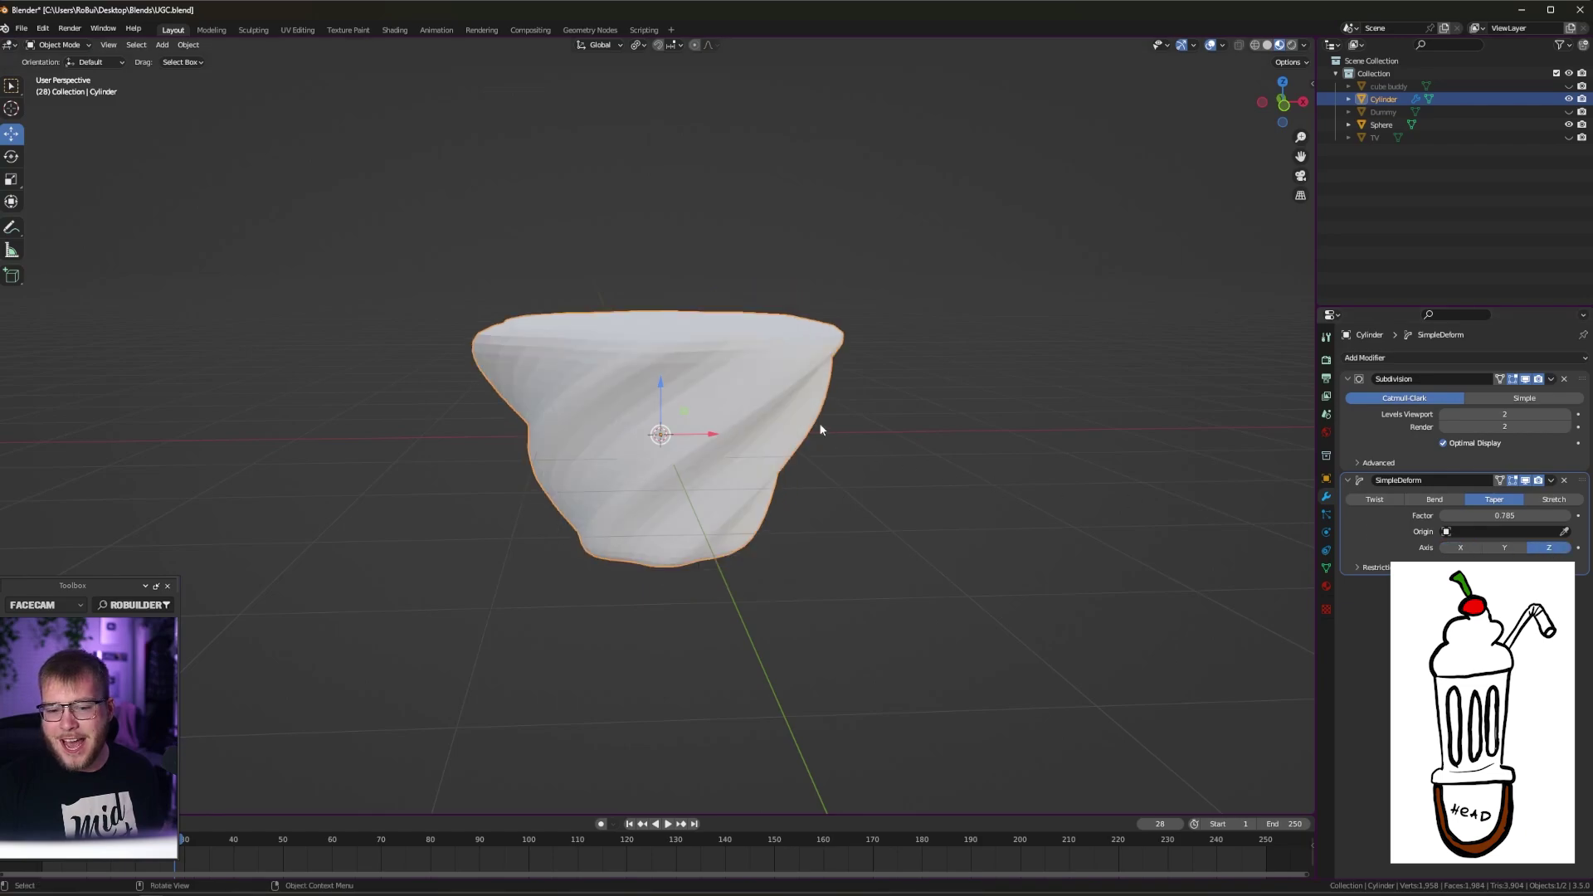
pyautogui.moveTo(819, 430)
pyautogui.mouseDown(button='middle')
pyautogui.moveTo(806, 365)
pyautogui.moveTo(793, 422)
pyautogui.mouseUp(button='middle')
pyautogui.scroll(1, 778, 423)
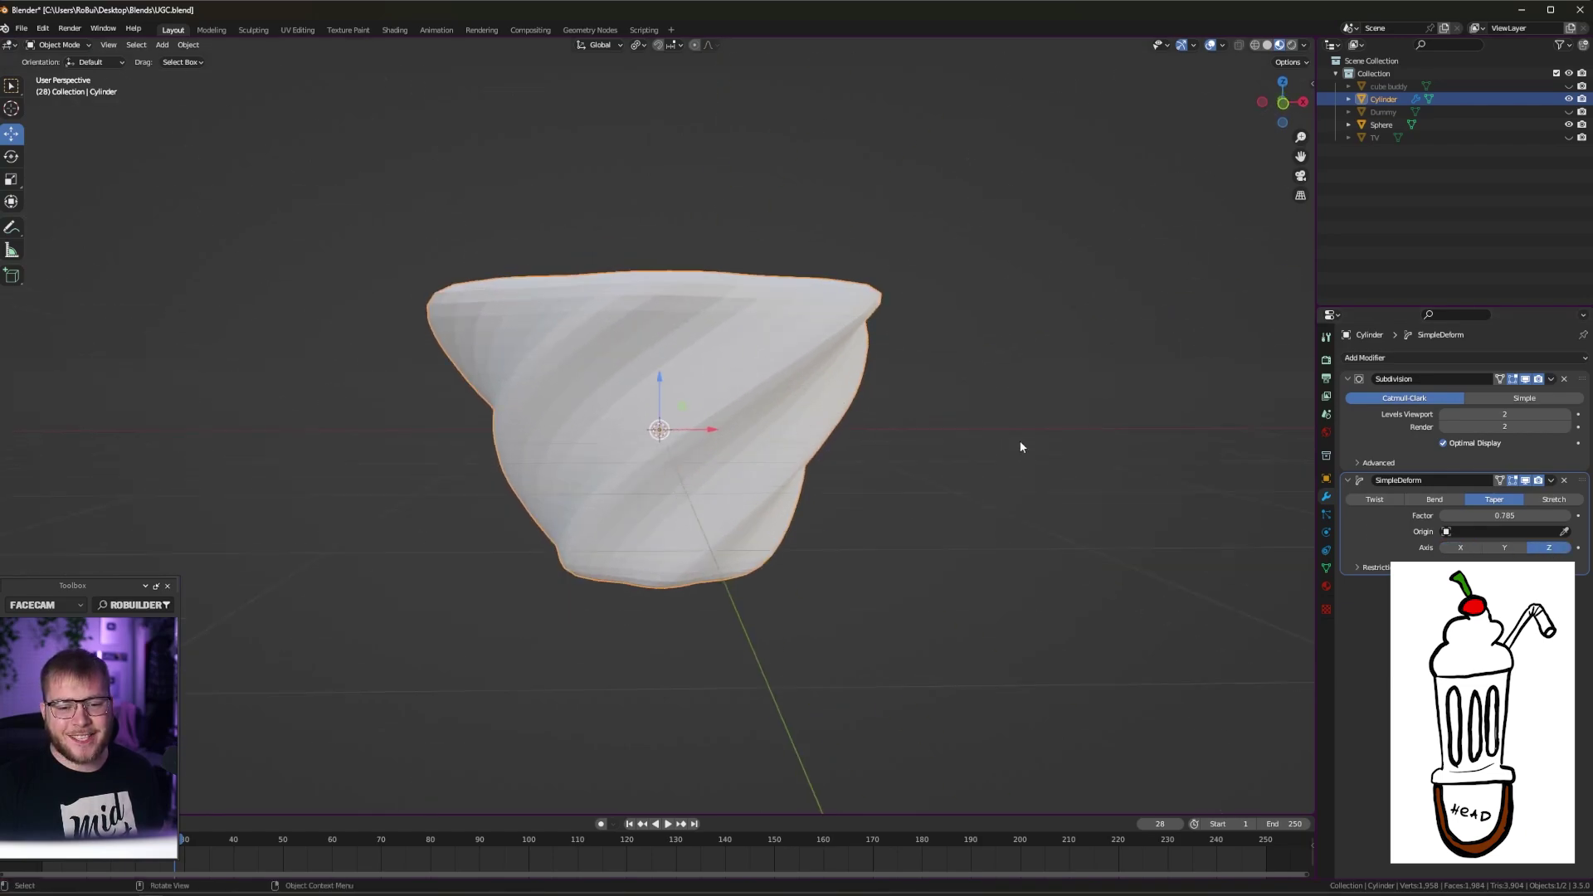
# Set the taper factor to -1.5 so the swirl narrows toward its top
pyautogui.click(1519, 516)
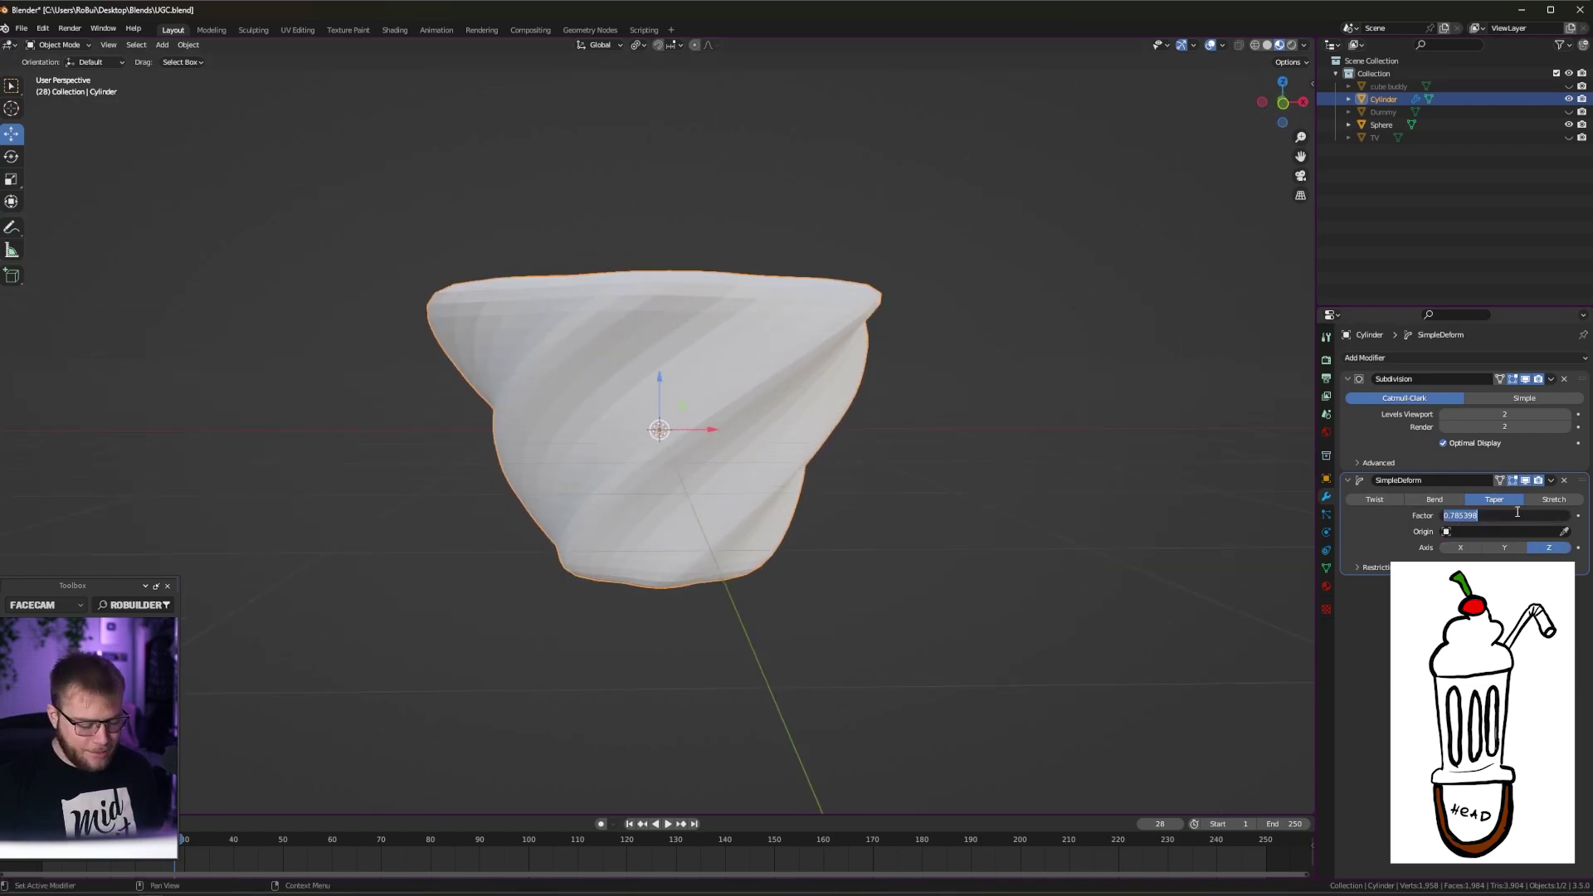
pyautogui.write('-1.5')
pyautogui.press('Return')
pyautogui.moveTo(992, 410); pyautogui.dragTo(880, 448, button='middle')
# Add another Simple Deform modifier set to Twist to the whipped-cream swirl and increase its angle for a tighter spiral
pyautogui.click(1367, 358)
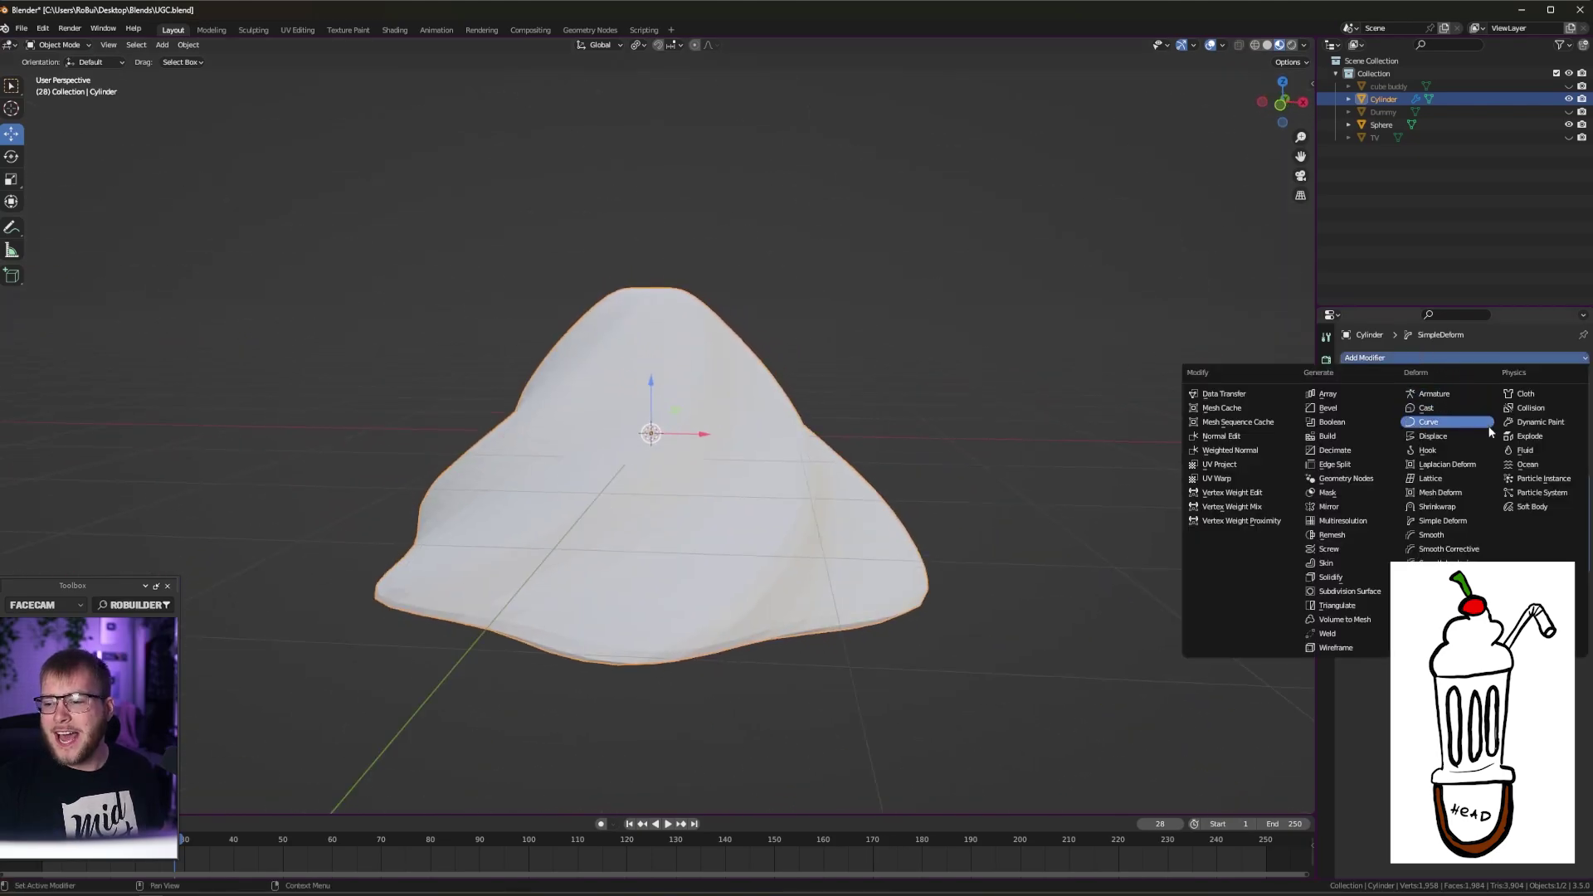
pyautogui.click(1442, 520)
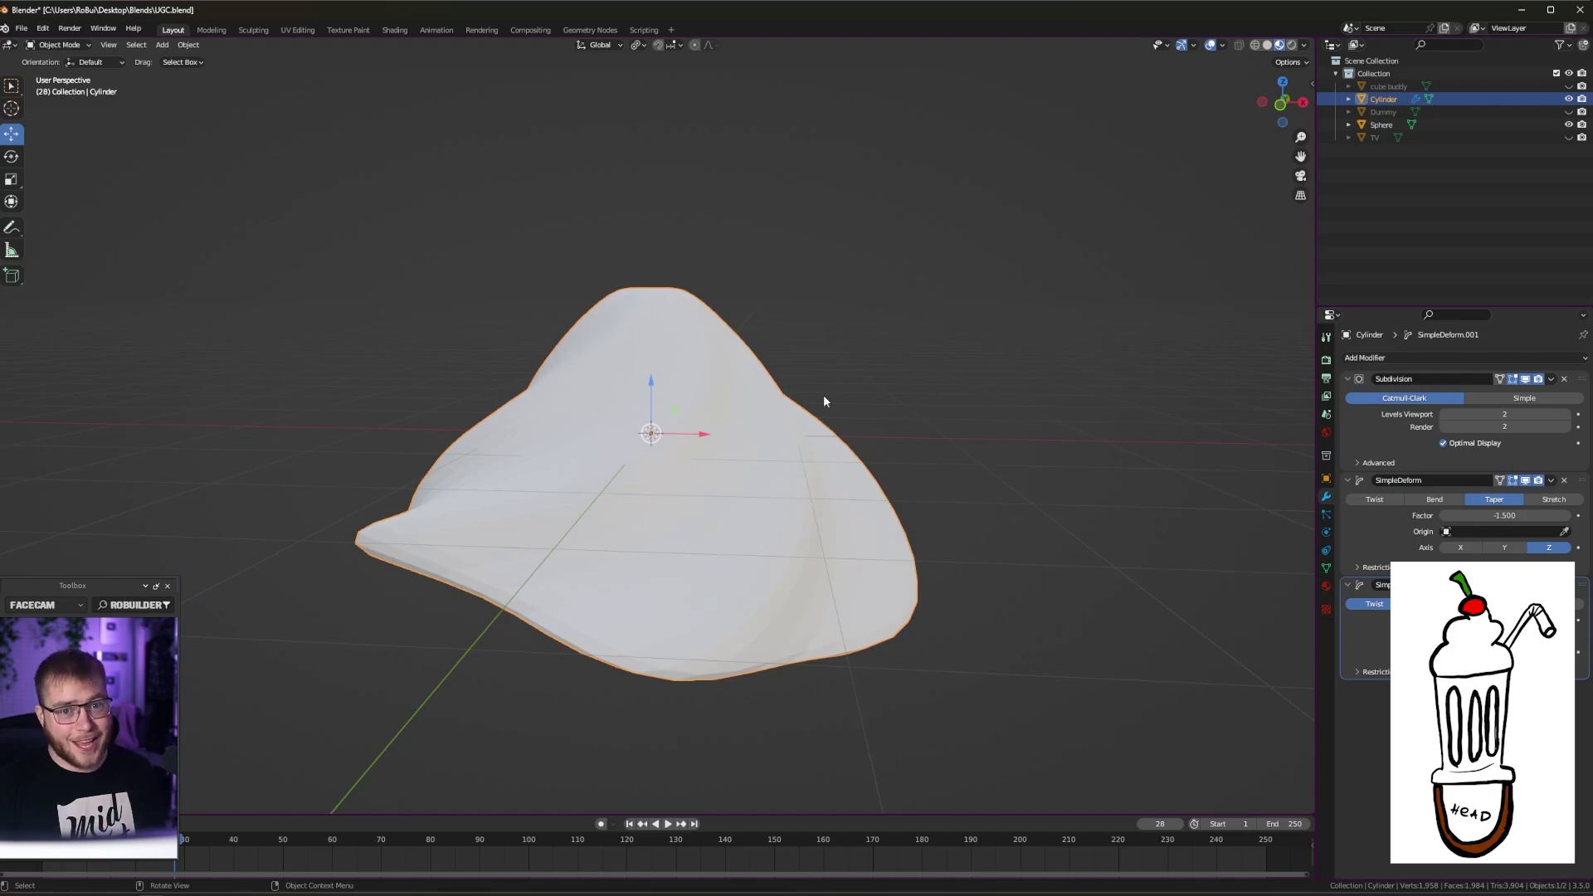
pyautogui.moveTo(1504, 620); pyautogui.dragTo(1560, 619)
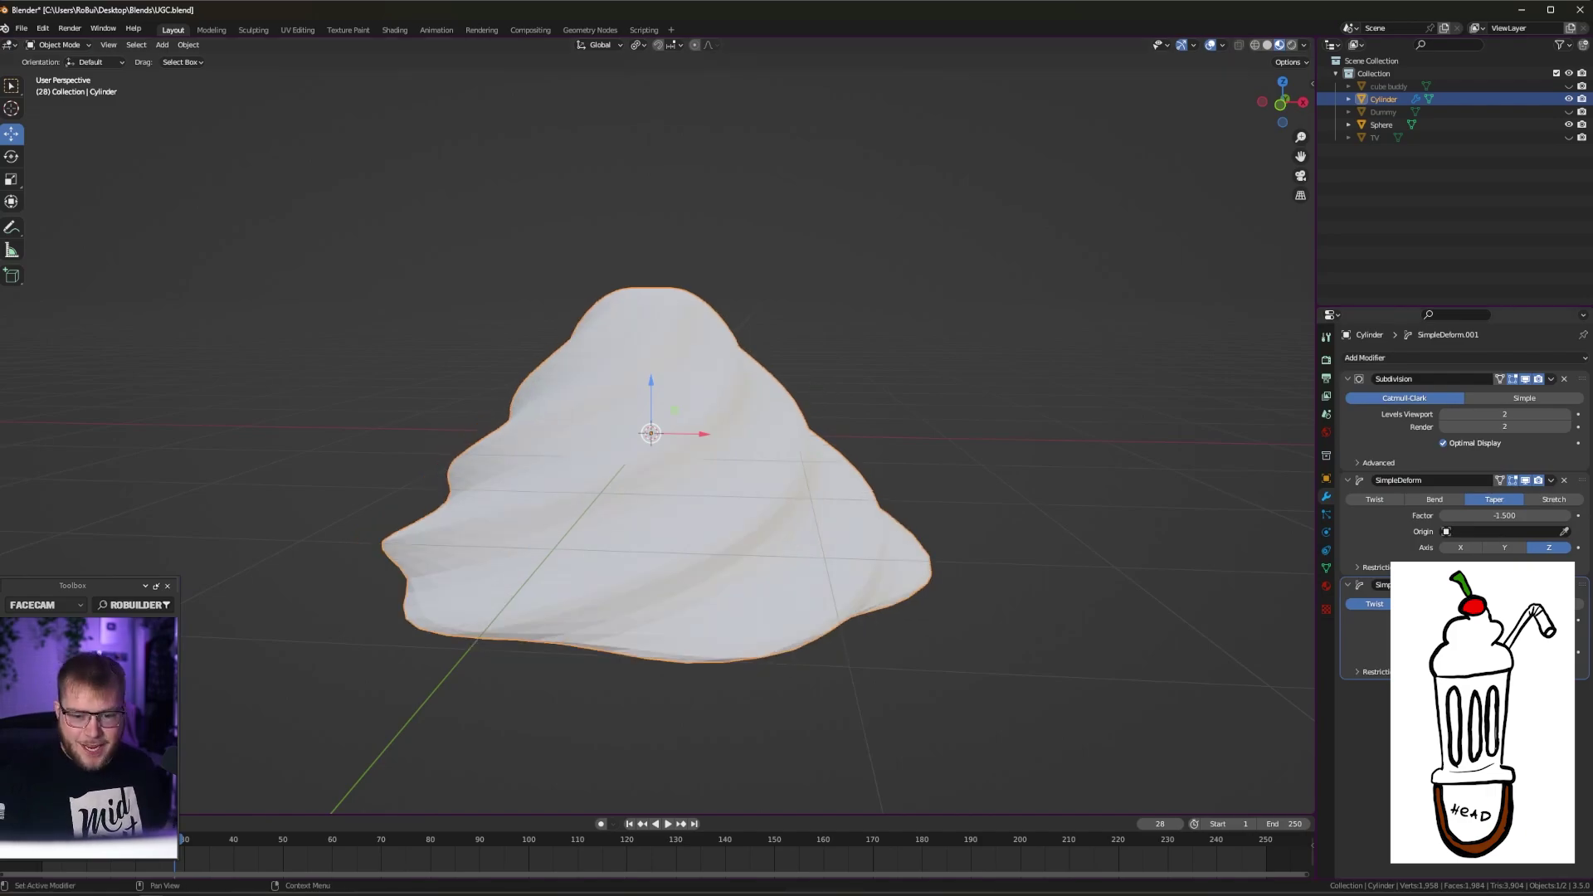
pyautogui.moveTo(718, 496); pyautogui.dragTo(436, 511, button='middle')
# Scale the edge loop around the middle of the swirl's mesh to adjust its profile, and return to Object Mode
pyautogui.press('Tab')
pyautogui.moveTo(795, 404)
pyautogui.mouseDown(button='middle')
pyautogui.moveTo(796, 518)
pyautogui.moveTo(776, 414)
pyautogui.moveTo(788, 347)
pyautogui.moveTo(756, 415)
pyautogui.moveTo(781, 408)
pyautogui.mouseUp(button='middle')
pyautogui.keyDown('alt'); pyautogui.click(692, 381); pyautogui.keyUp('alt')
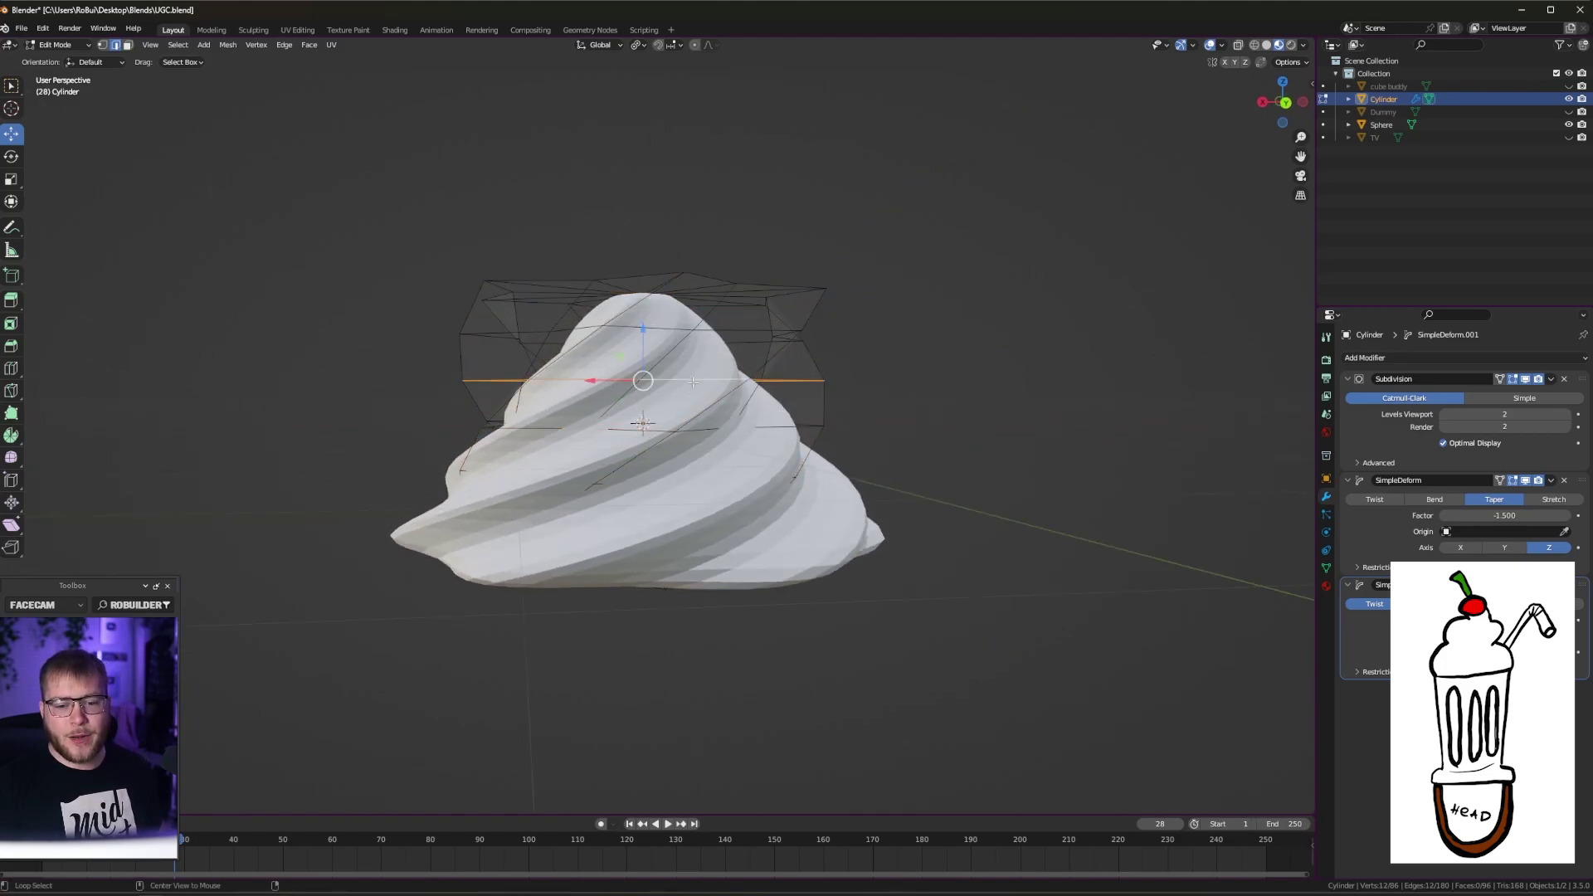
pyautogui.press('s')
pyautogui.scroll(-3, 934, 338)
pyautogui.click(934, 338)
pyautogui.press('Tab')
pyautogui.moveTo(747, 333); pyautogui.dragTo(792, 345, button='middle')
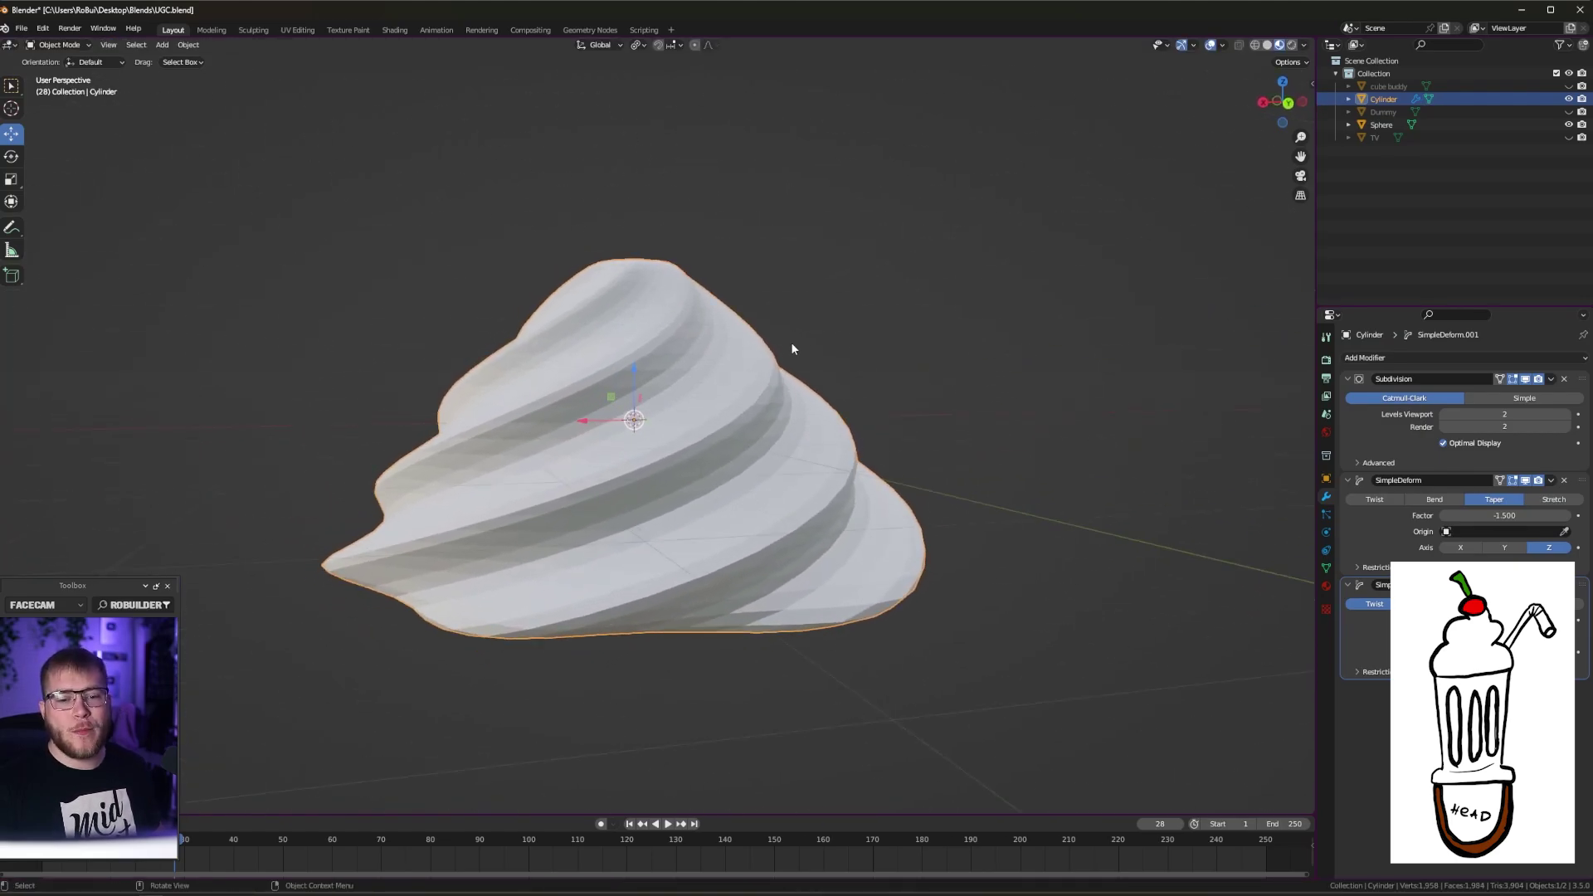
# Apply all modifiers on the whipped cream and move it up along Z until its tip meets the underside of the cherry
pyautogui.moveTo(682, 375)
pyautogui.mouseDown(button='middle')
pyautogui.moveTo(763, 396)
pyautogui.moveTo(616, 406)
pyautogui.moveTo(1131, 413)
pyautogui.moveTo(846, 395)
pyautogui.mouseUp(button='middle')
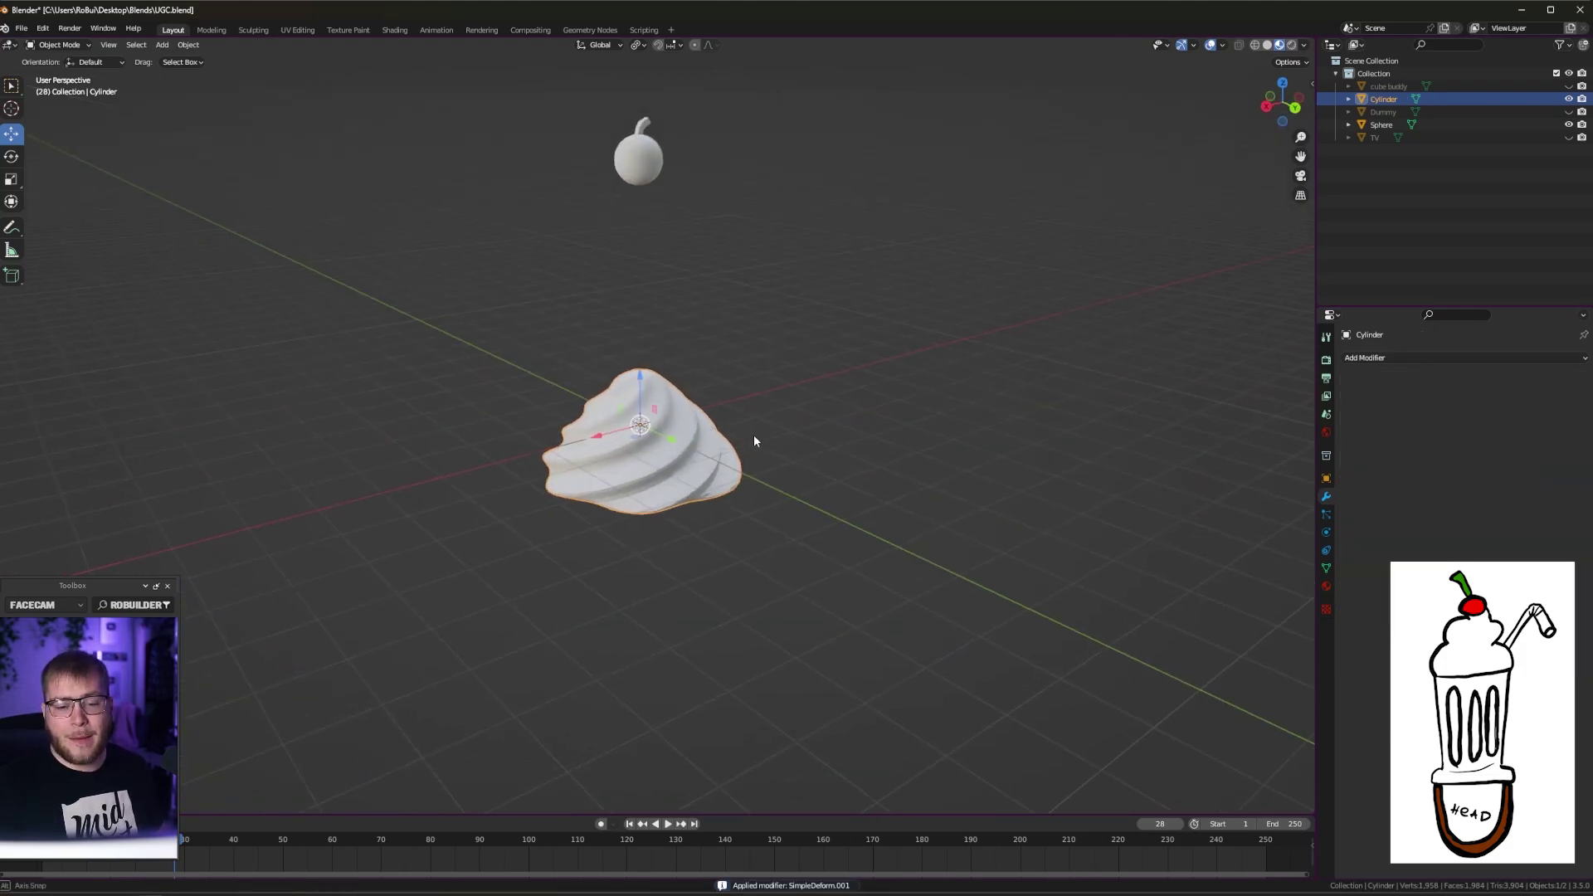
pyautogui.press('g')
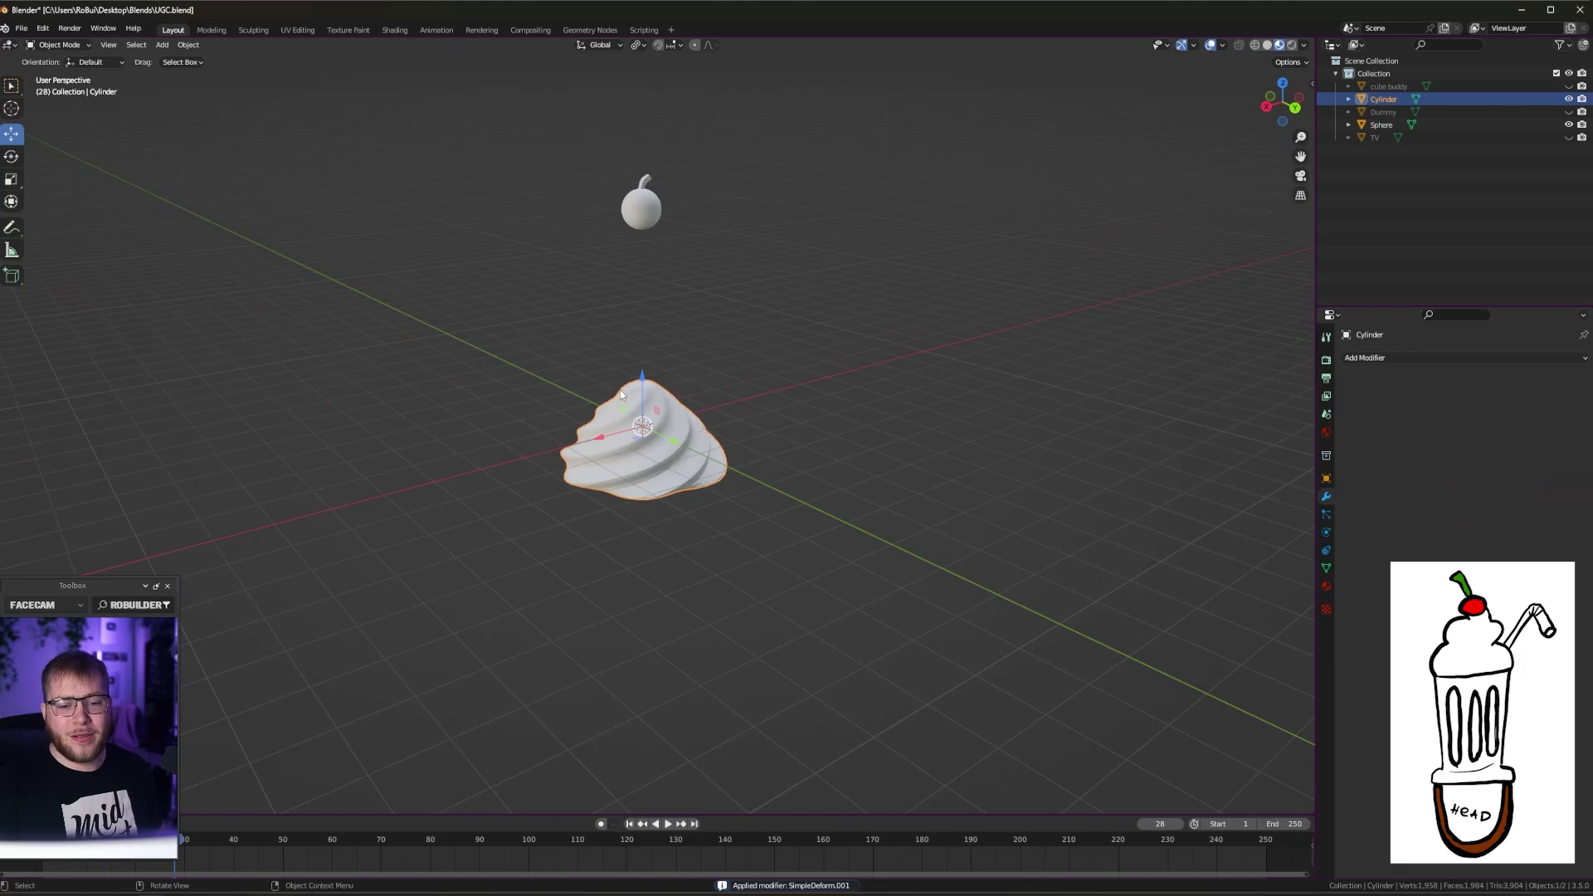
pyautogui.press('z')
pyautogui.click(705, 213)
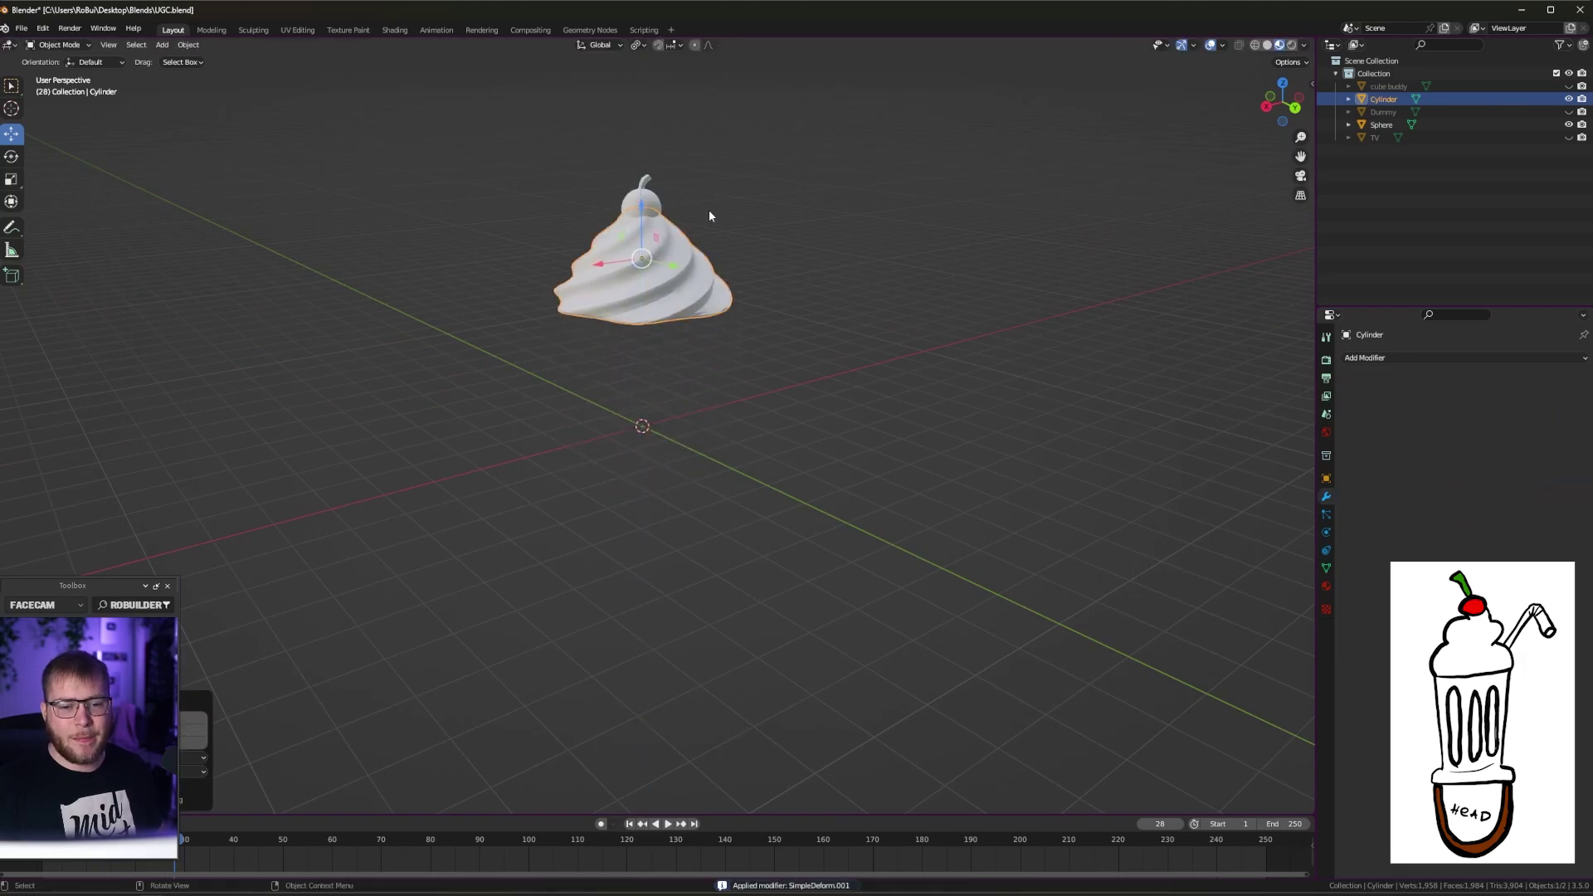
pyautogui.moveTo(709, 211); pyautogui.dragTo(778, 326, button='middle')
pyautogui.click(825, 223)
pyautogui.scroll(4, 778, 325)
pyautogui.keyDown('shift'); pyautogui.moveTo(694, 286); pyautogui.dragTo(676, 465, button='middle'); pyautogui.keyUp('shift')
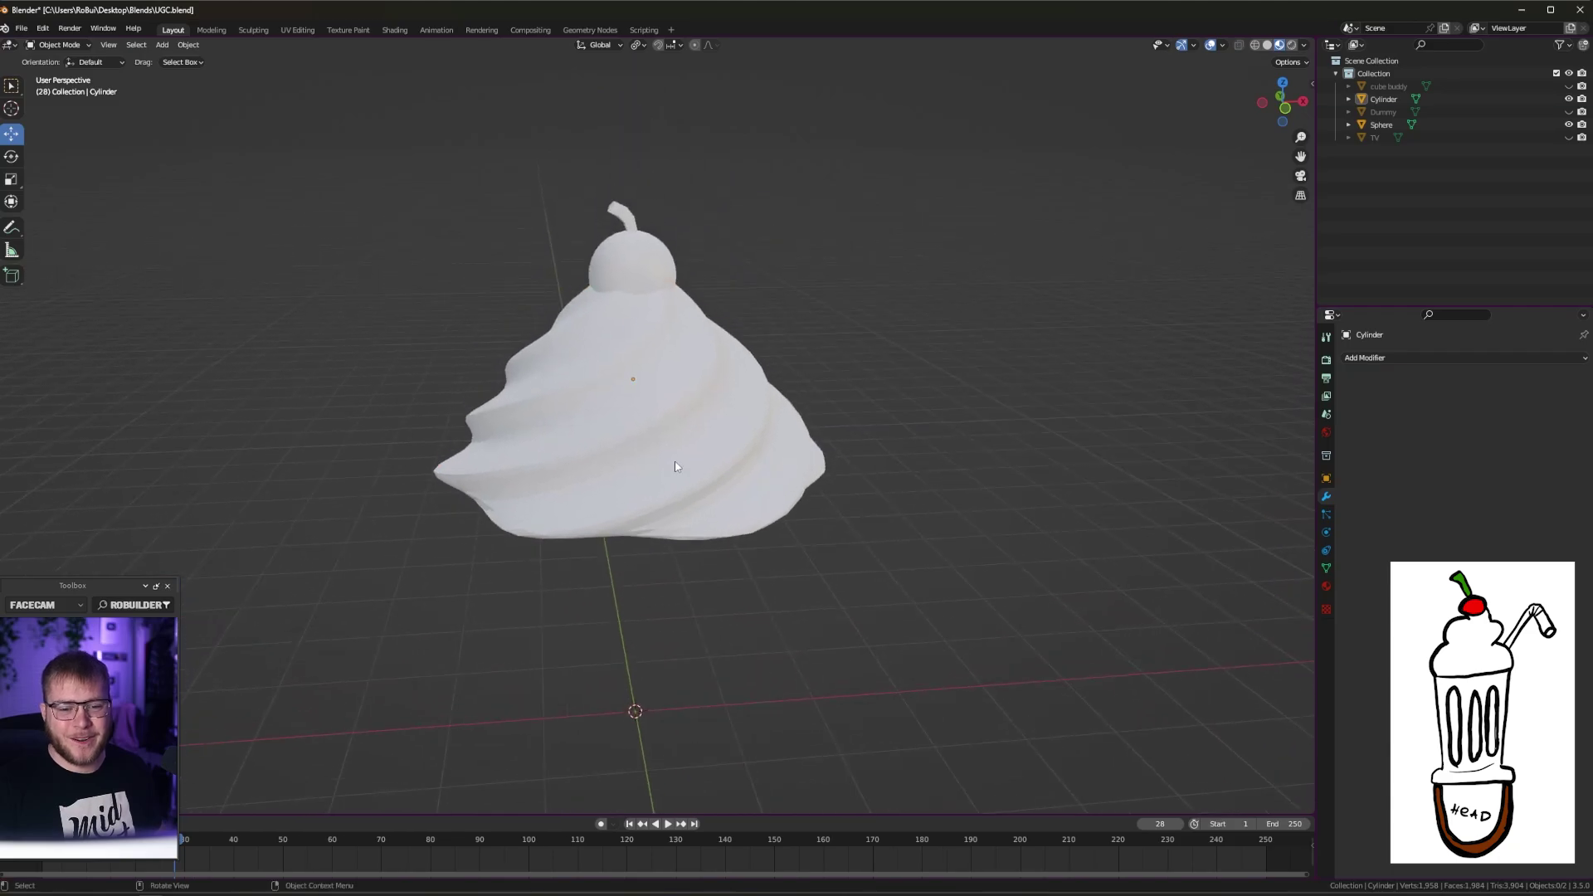
pyautogui.scroll(-4, 675, 466)
pyautogui.moveTo(904, 402); pyautogui.dragTo(867, 382, button='middle')
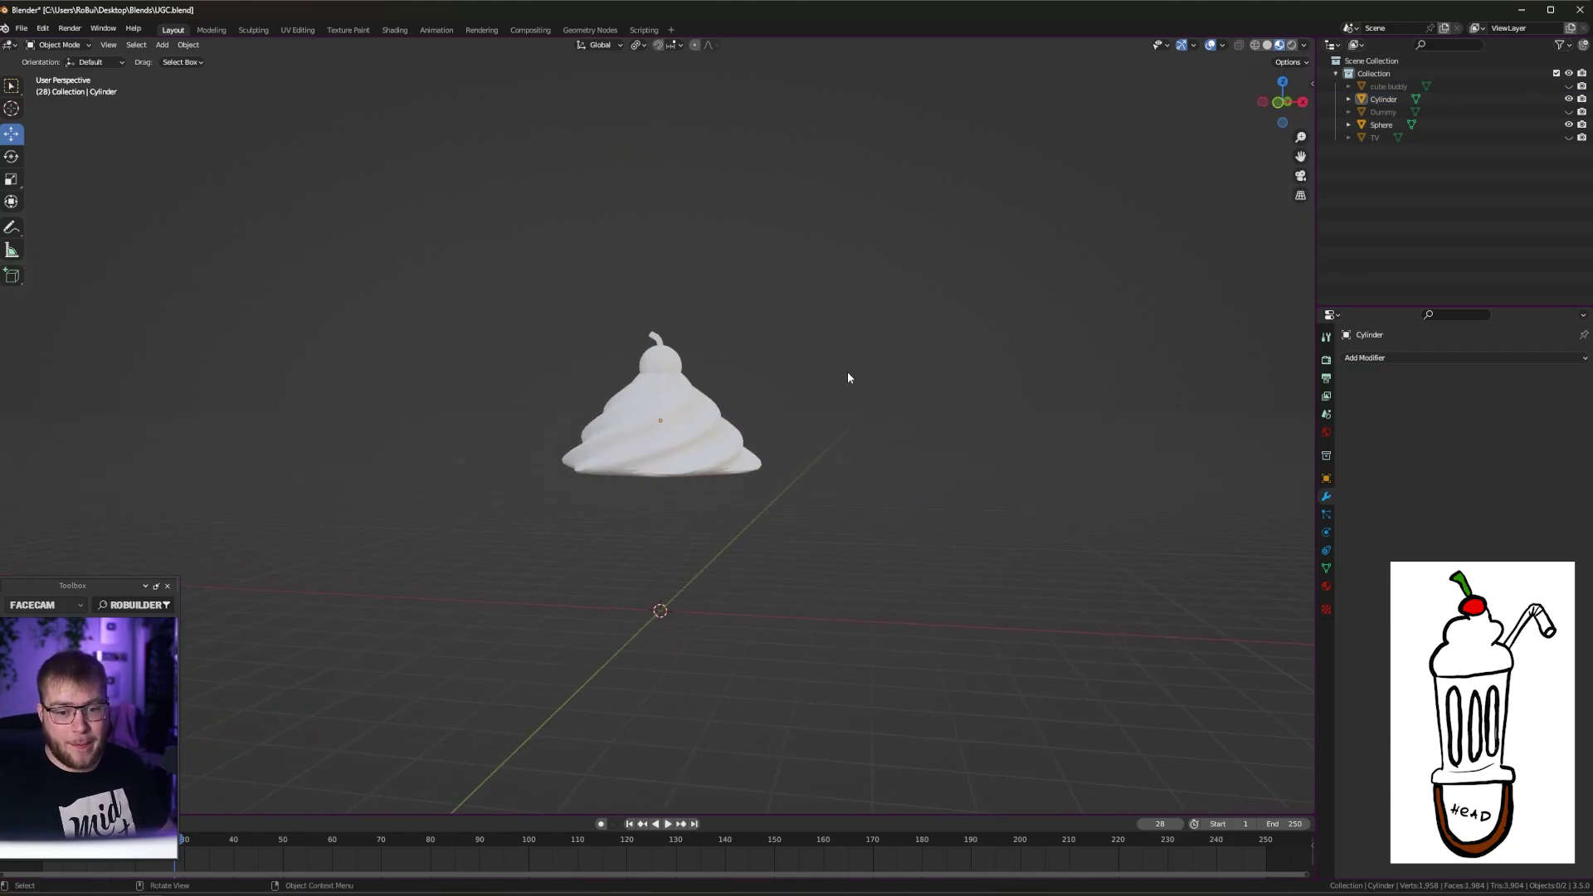
pyautogui.moveTo(849, 376); pyautogui.dragTo(838, 399, button='middle')
# Add a cylinder below the whipped cream as the base for the straw and shade it smooth
pyautogui.hotkey('shift', 'a')
pyautogui.moveTo(843, 416)
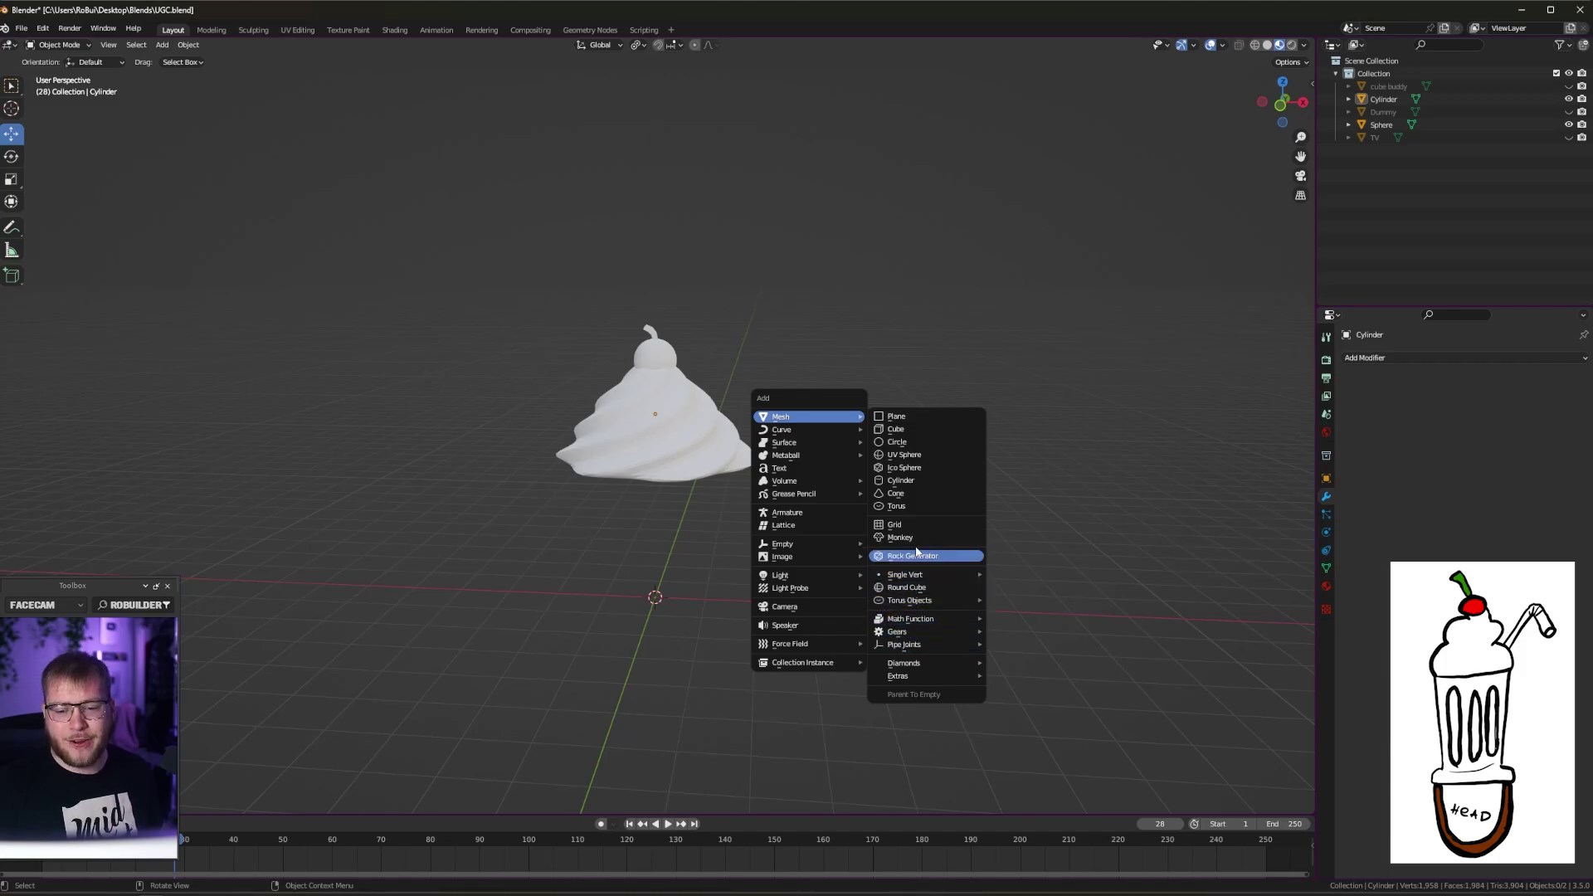
pyautogui.click(903, 481)
pyautogui.scroll(3, 670, 577)
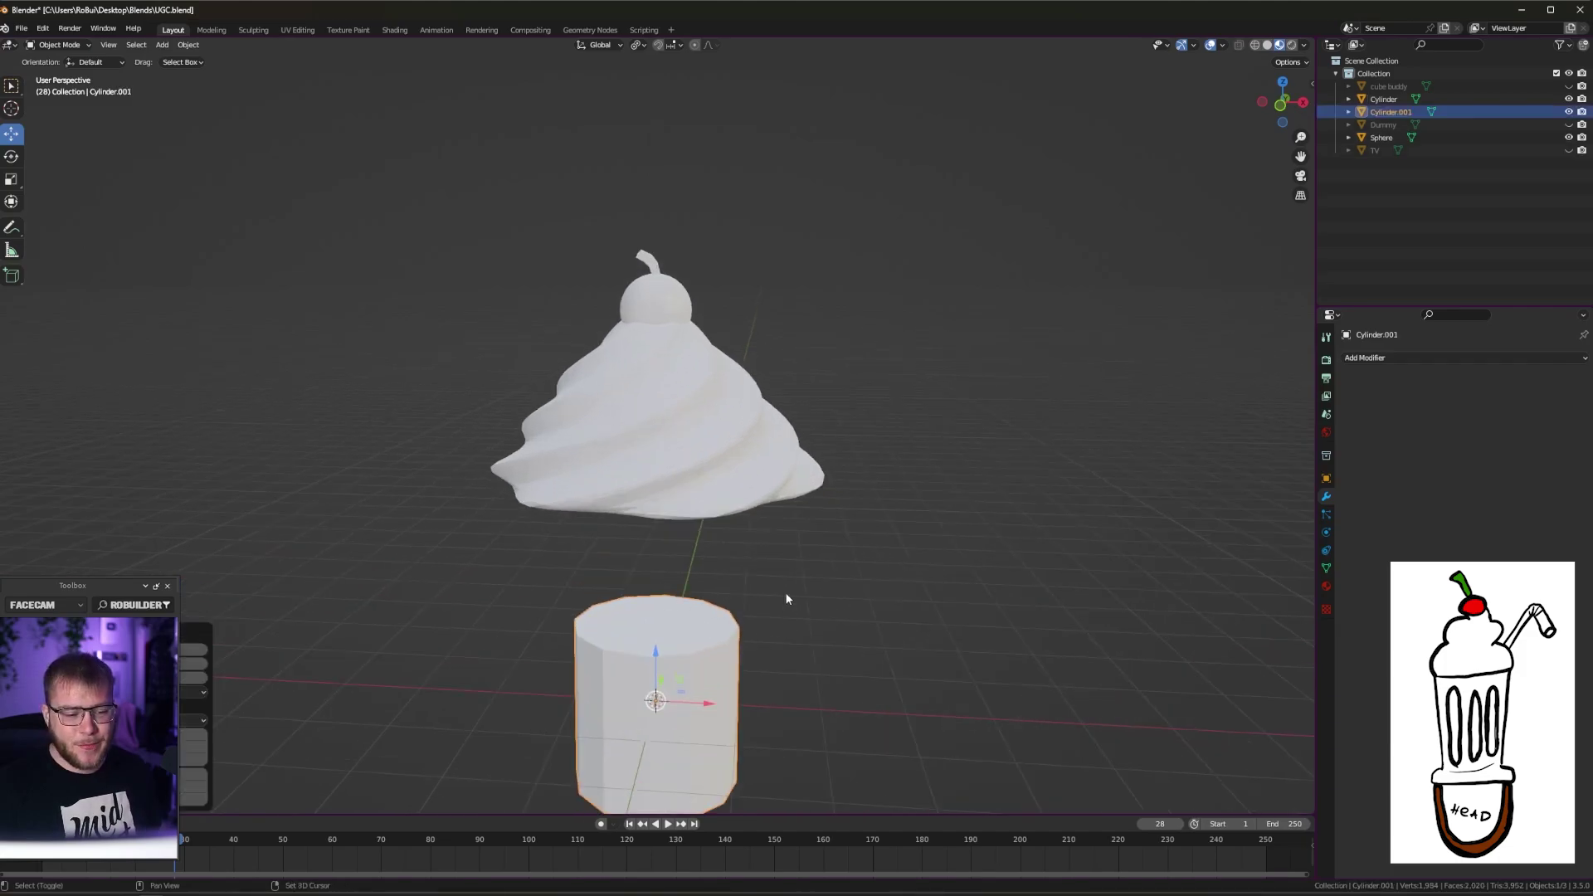
pyautogui.moveTo(670, 578); pyautogui.dragTo(695, 391, button='middle')
pyautogui.rightClick(674, 472)
pyautogui.click(674, 467)
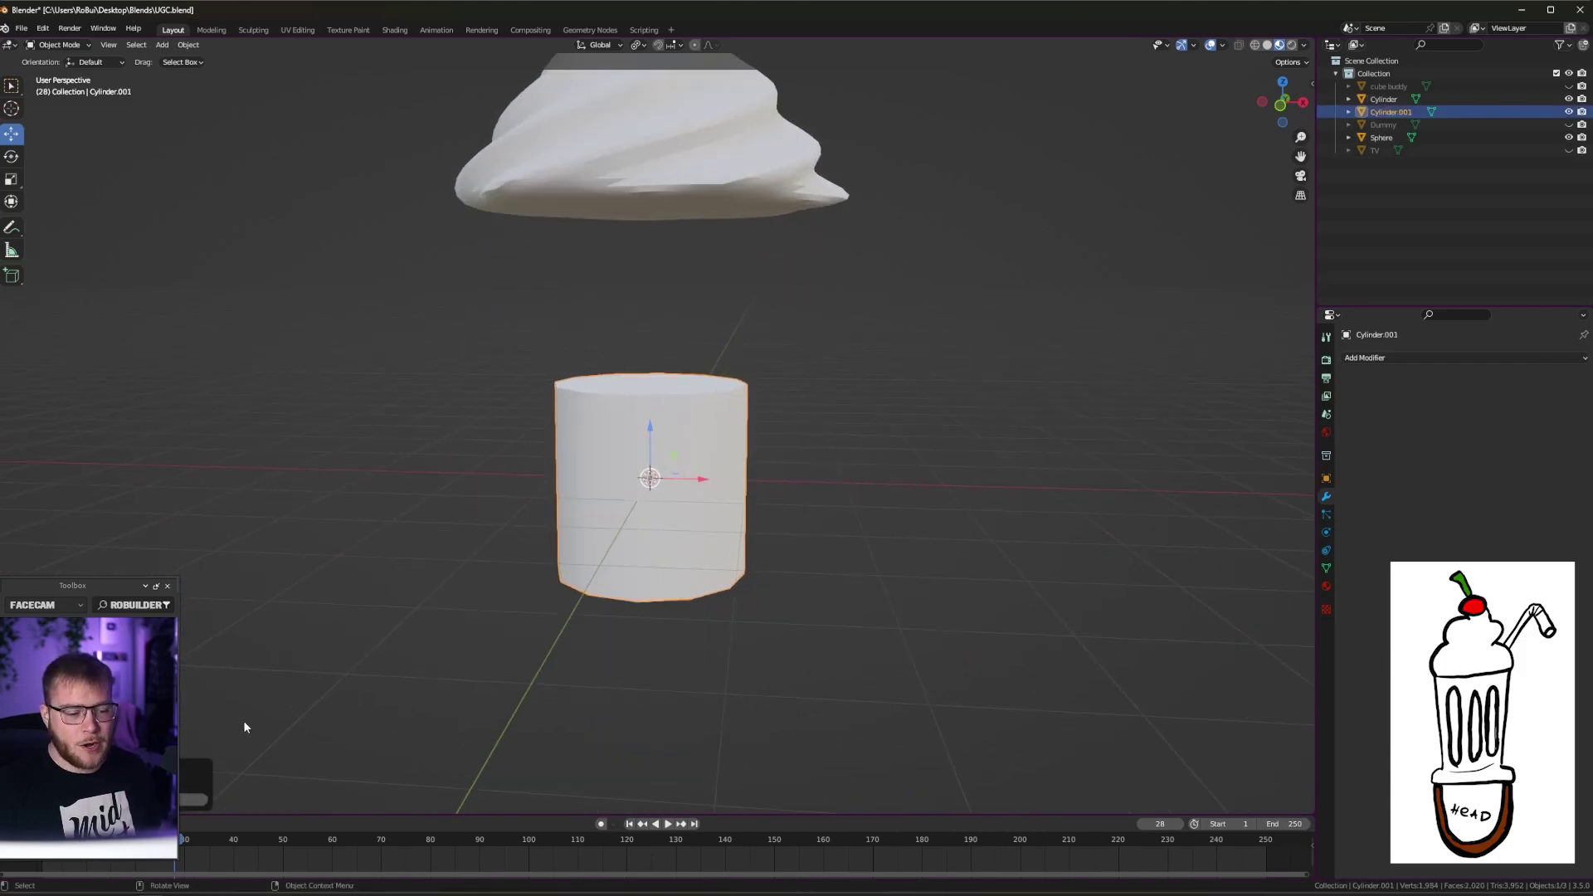
# Scale the new cylinder's mesh down in X and Y only to make a thin straw
pyautogui.moveTo(687, 455)
pyautogui.mouseDown(button='middle')
pyautogui.moveTo(709, 477)
pyautogui.moveTo(710, 455)
pyautogui.mouseUp(button='middle')
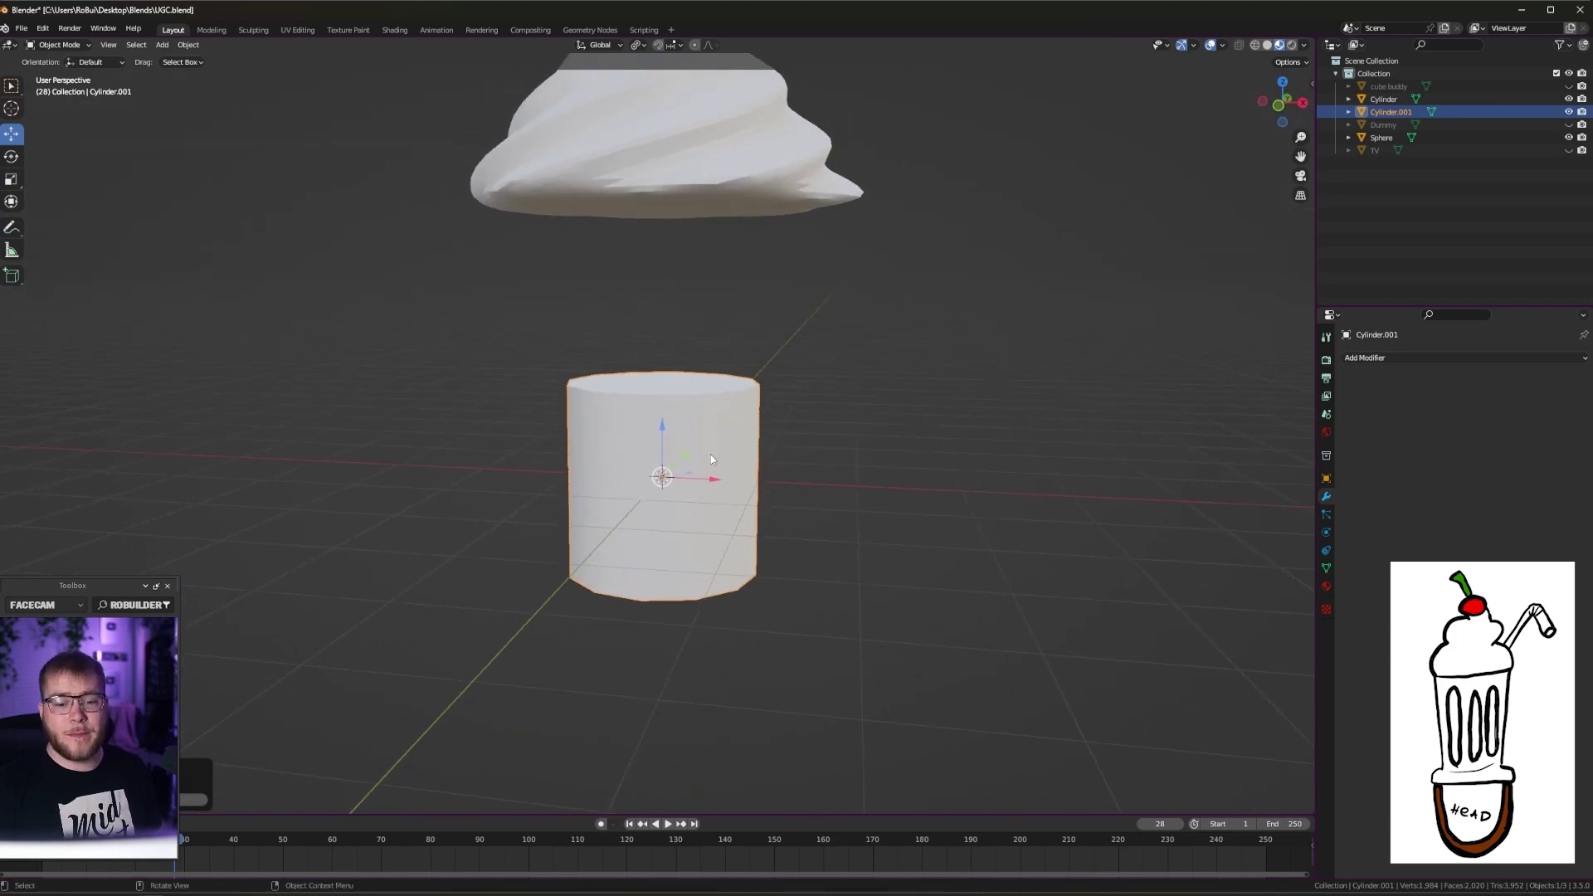
pyautogui.moveTo(776, 495); pyautogui.dragTo(794, 478, button='middle')
pyautogui.press('Tab')
pyautogui.press('s')
pyautogui.press('y')
pyautogui.hotkey('shift', 'z')
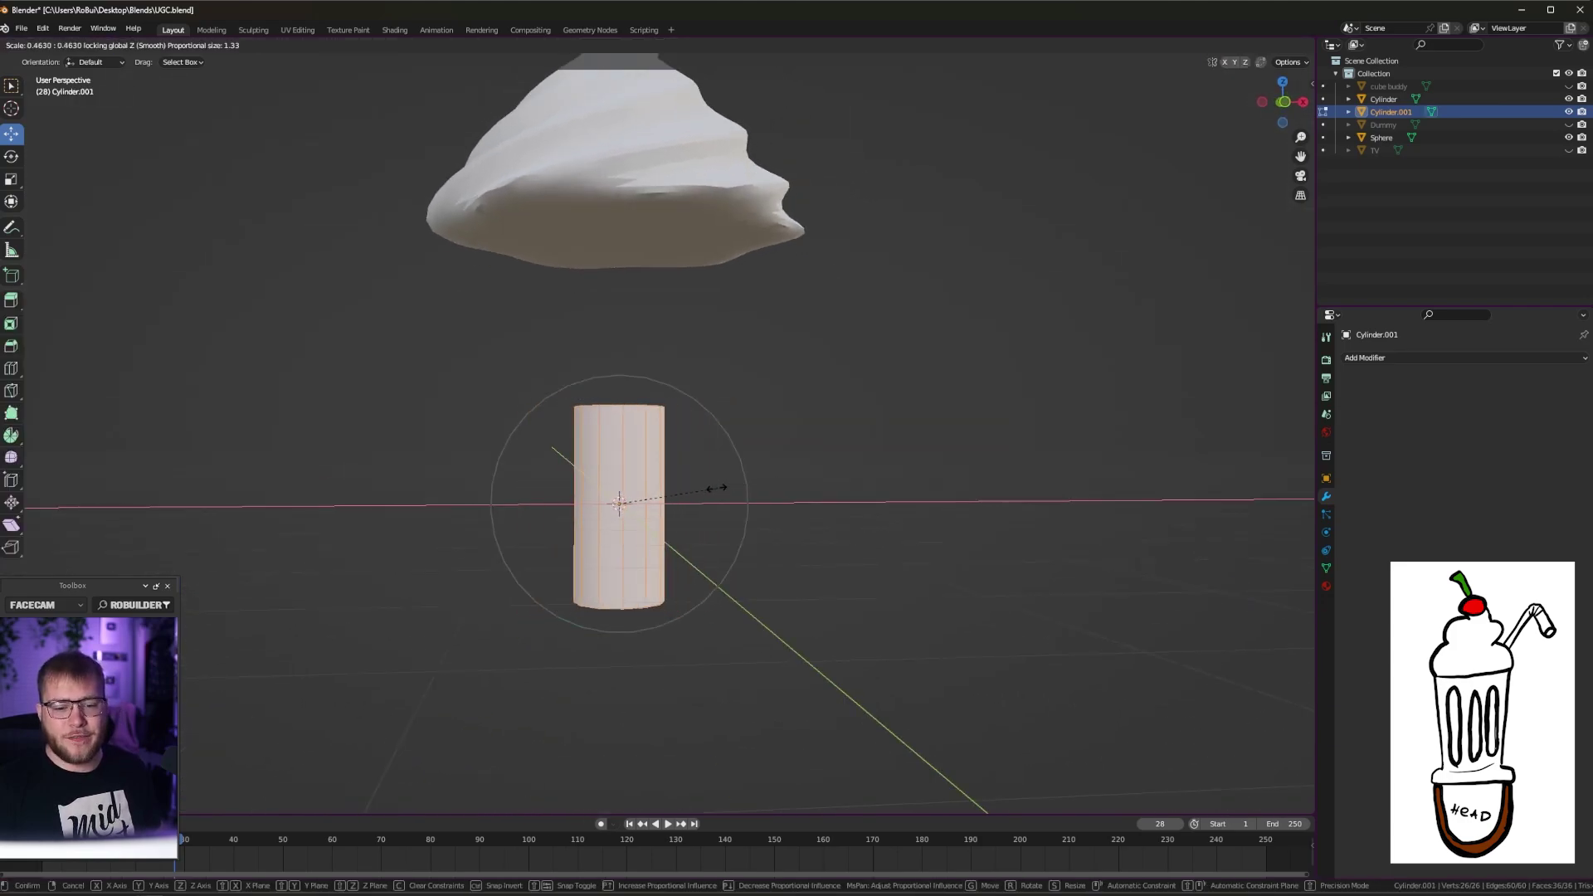
pyautogui.click(638, 482)
pyautogui.moveTo(745, 409); pyautogui.dragTo(739, 424, button='middle')
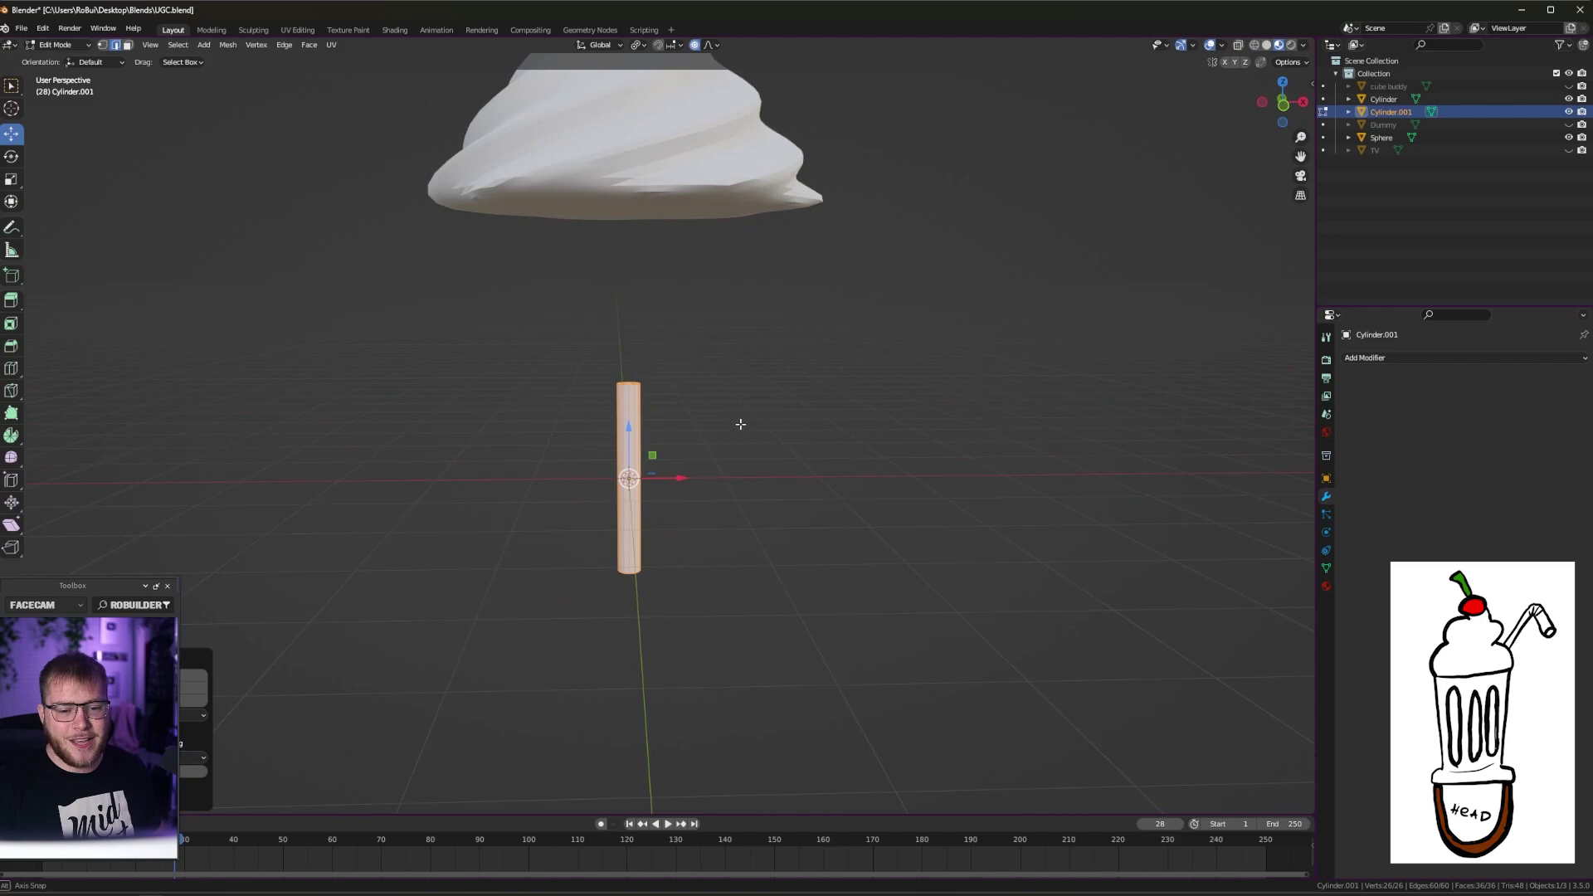
pyautogui.scroll(3, 744, 415)
# Spin the straw's top cap faces around the Y axis, centred on the top rim in front view, to form the bend
pyautogui.moveTo(711, 358); pyautogui.dragTo(573, 512, button='middle')
pyautogui.click(573, 512)
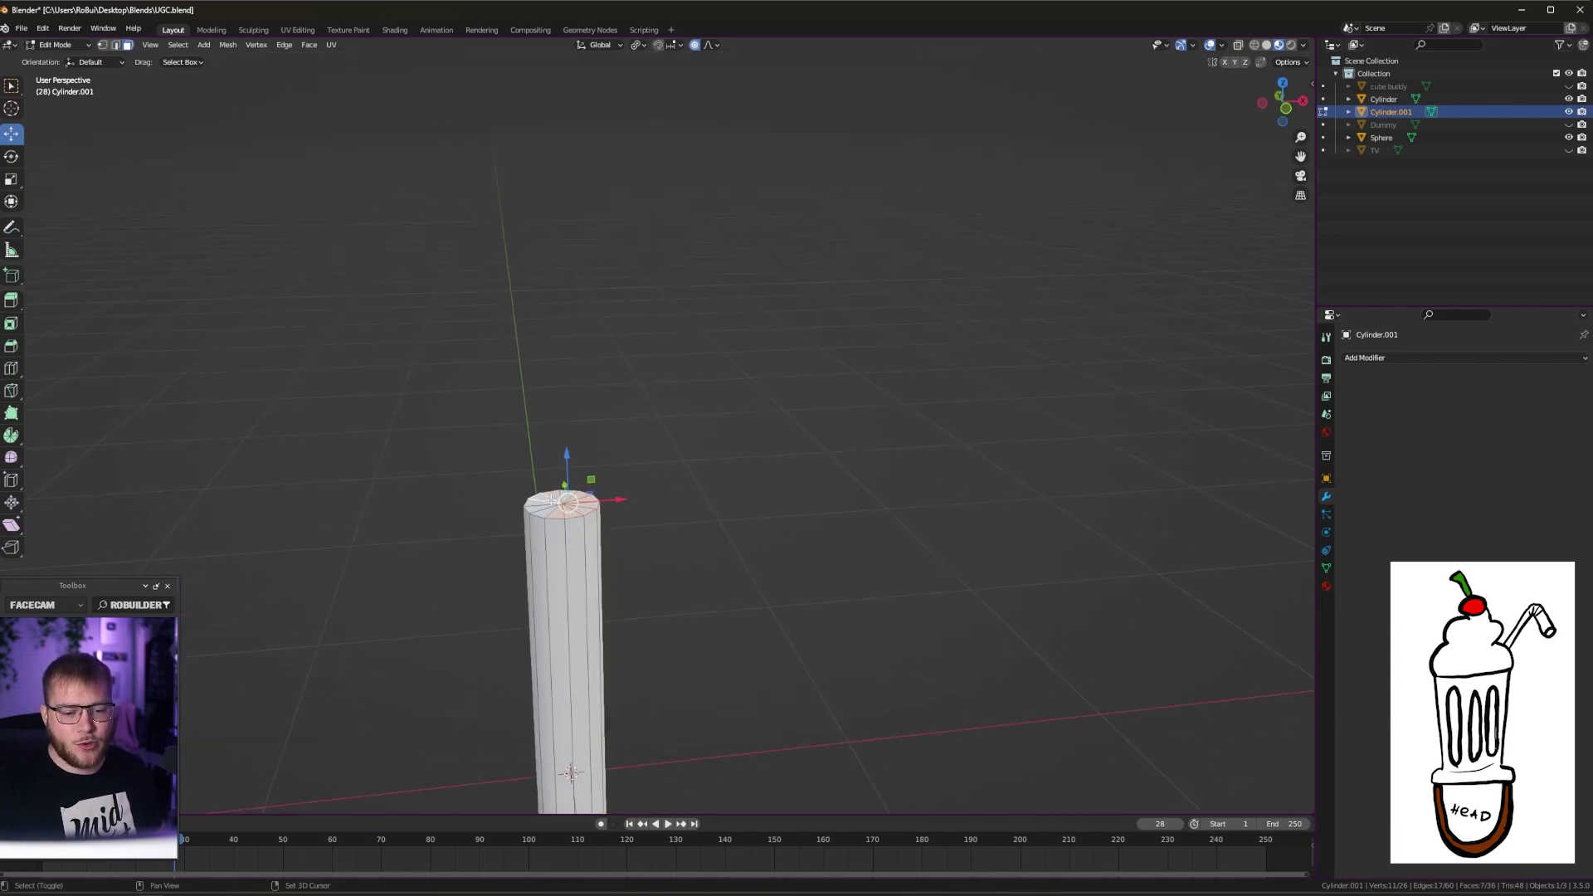
pyautogui.keyDown('shift'); pyautogui.click(548, 511); pyautogui.keyUp('shift')
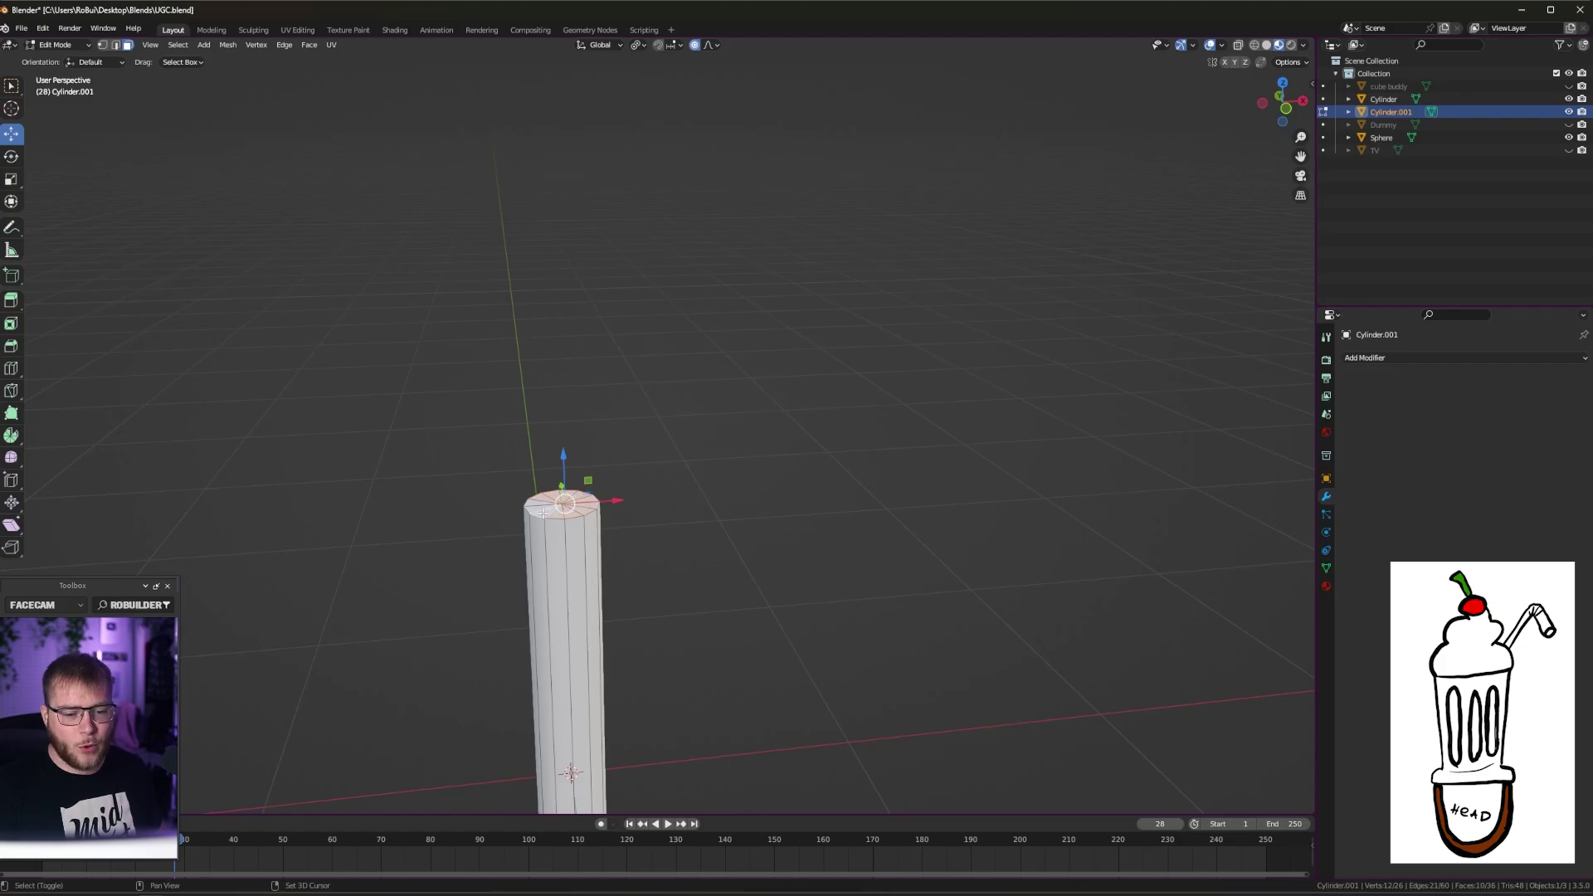
pyautogui.keyDown('shift'); pyautogui.click(539, 501); pyautogui.keyUp('shift')
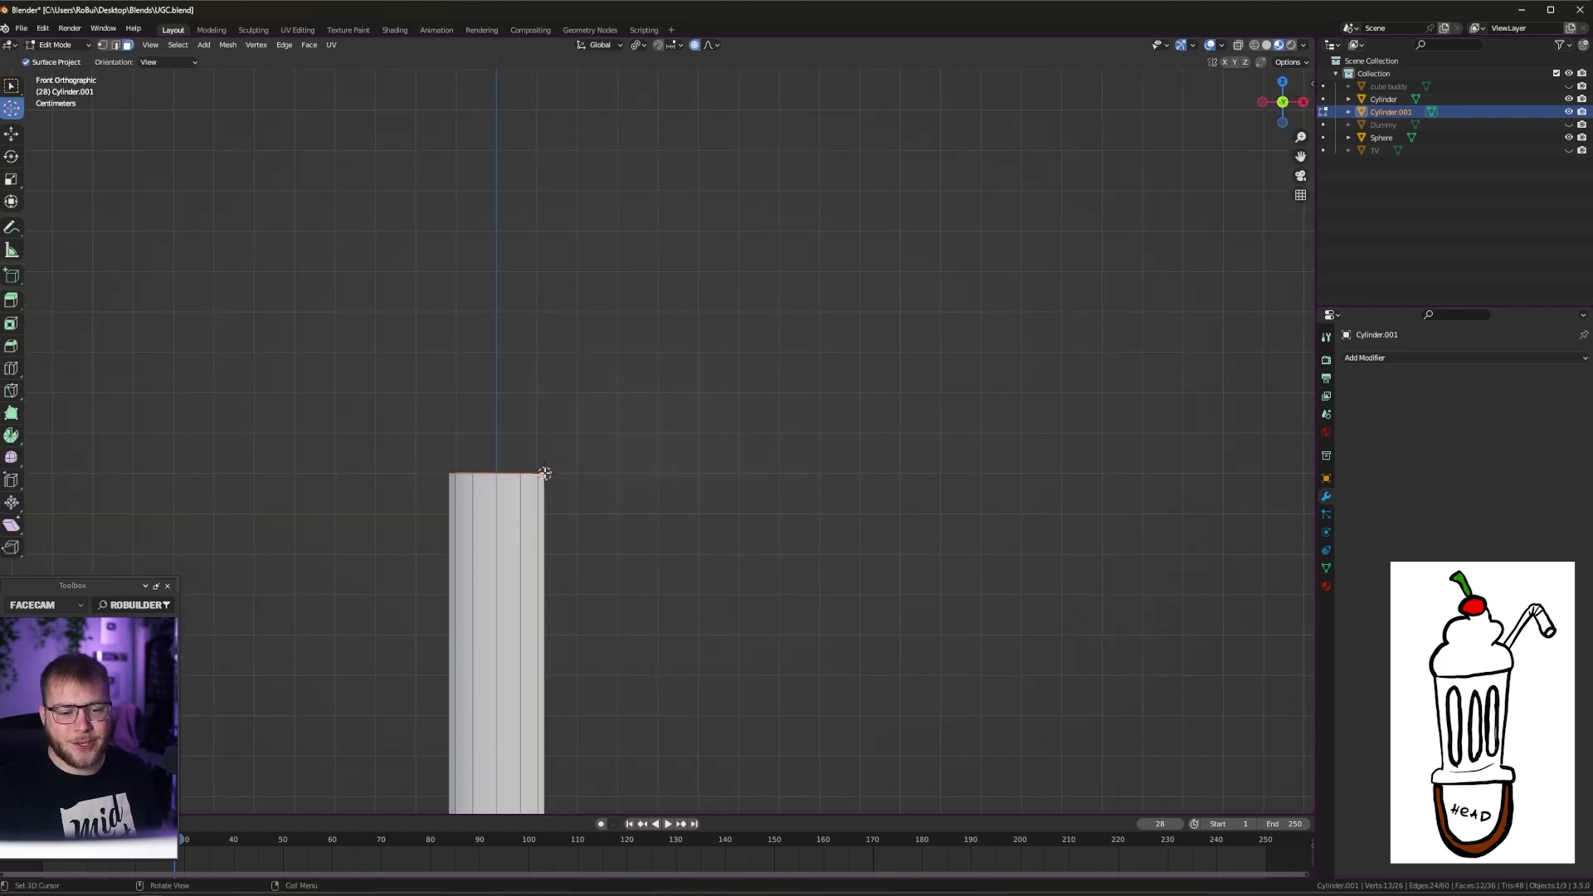
pyautogui.click(11, 435)
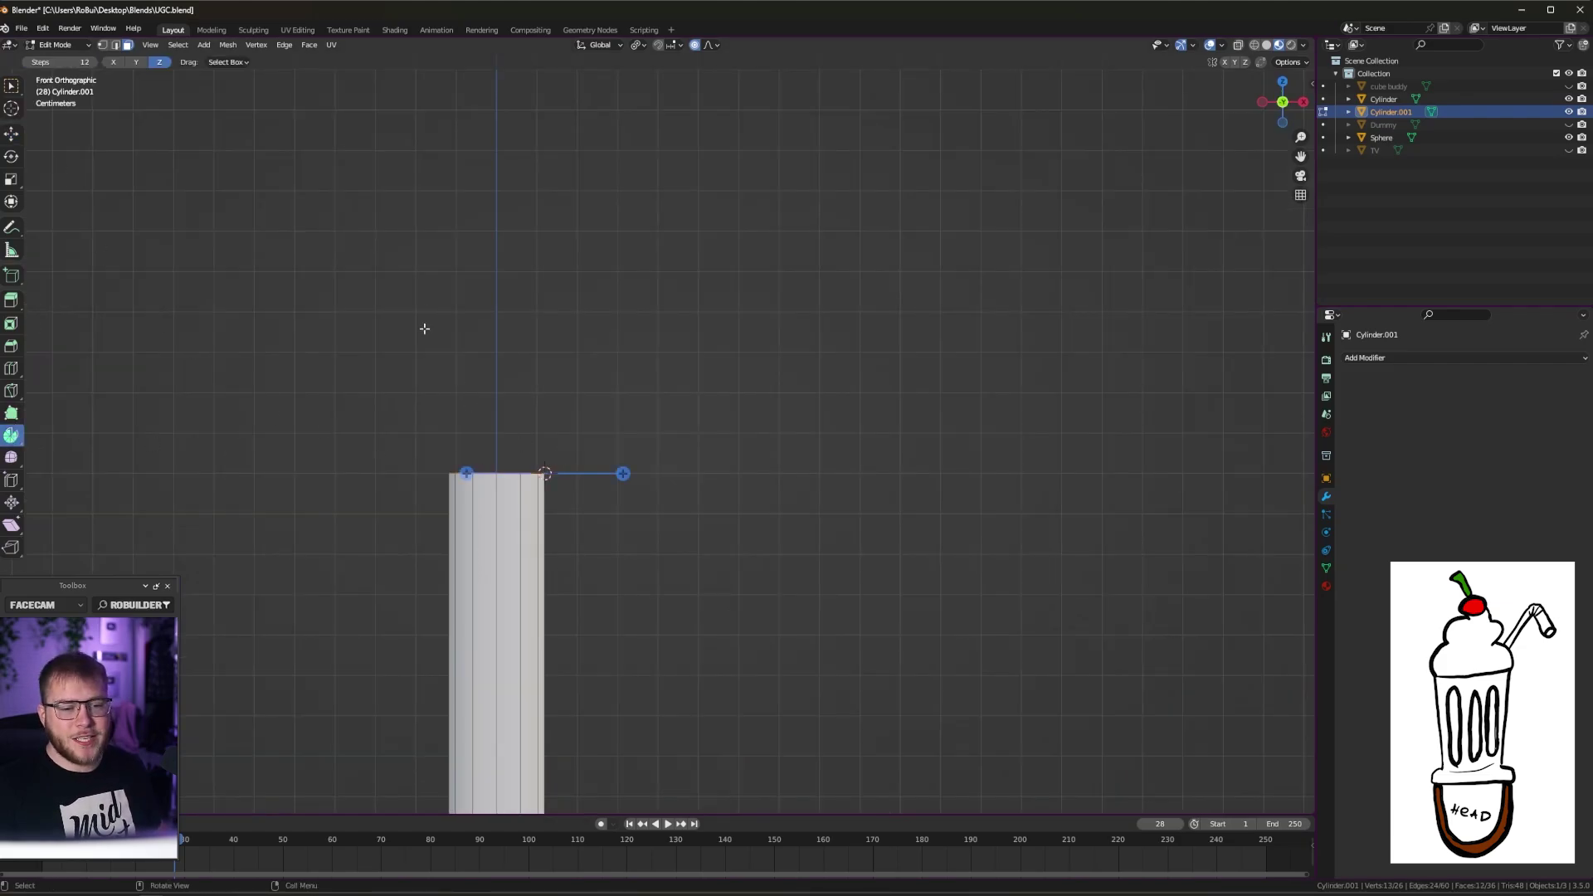
pyautogui.click(134, 62)
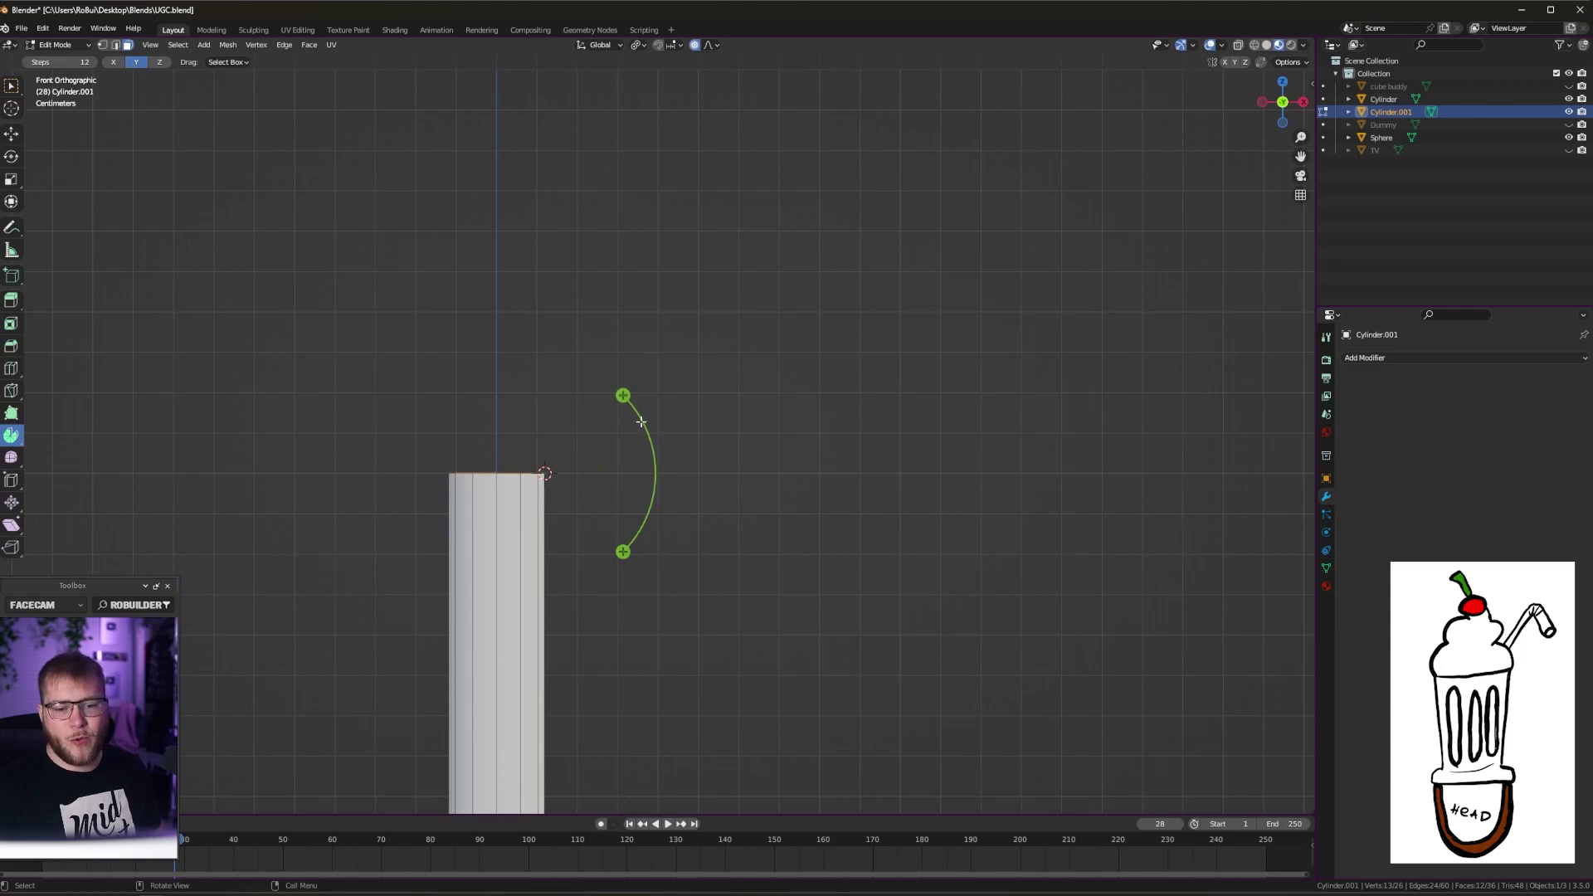
pyautogui.moveTo(622, 395); pyautogui.dragTo(584, 572)
pyautogui.moveTo(158, 664)
pyautogui.mouseDown()
pyautogui.moveTo(108, 663)
pyautogui.moveTo(144, 663)
pyautogui.mouseUp()
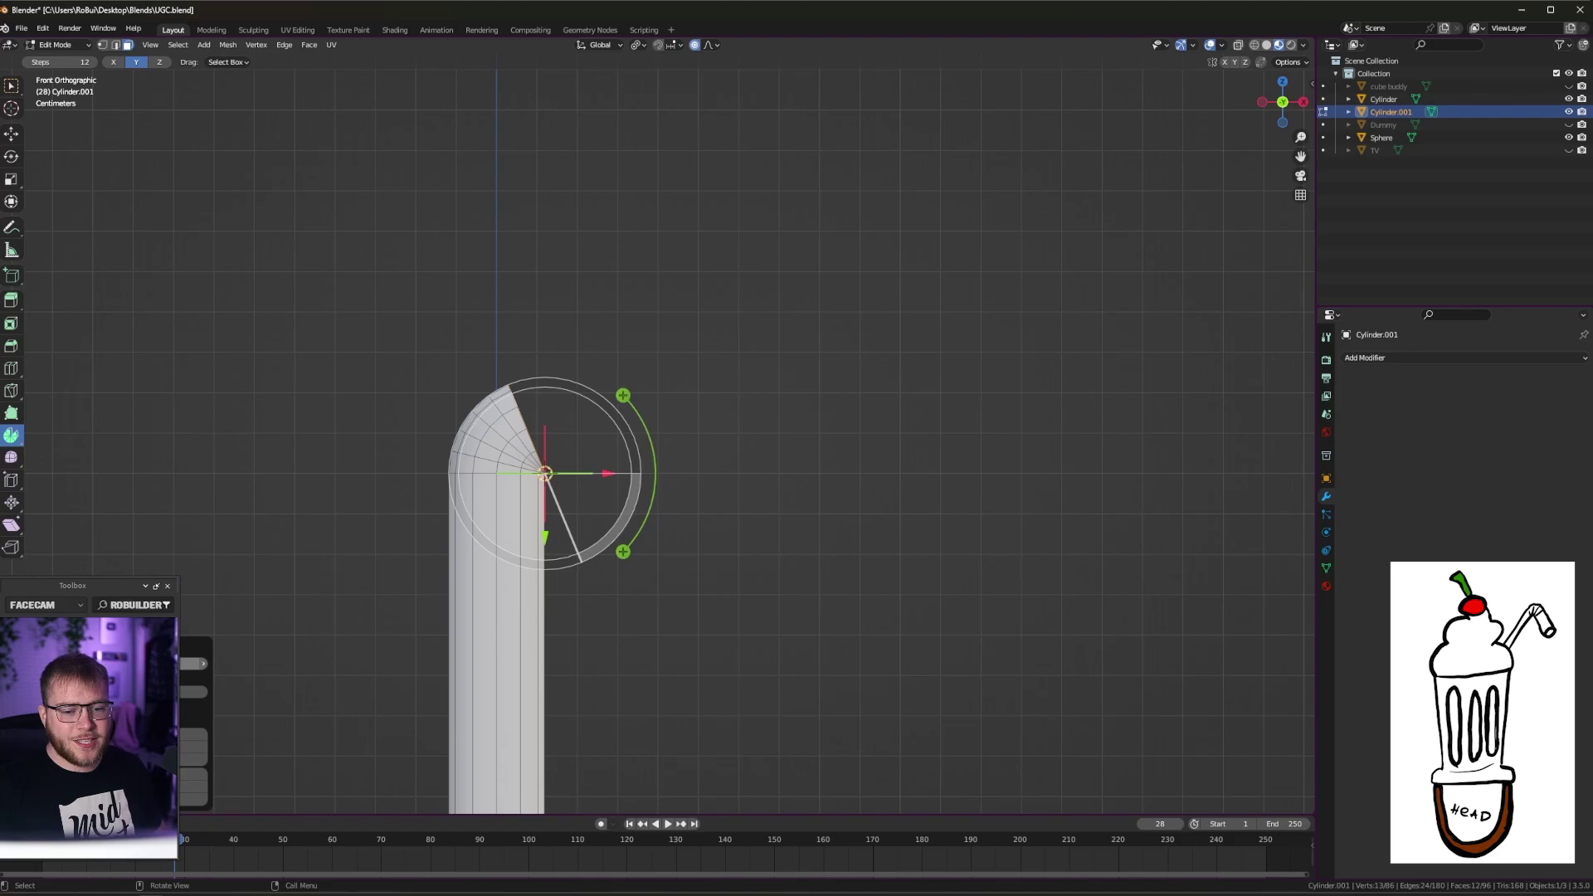
pyautogui.moveTo(854, 365); pyautogui.dragTo(821, 387, button='middle')
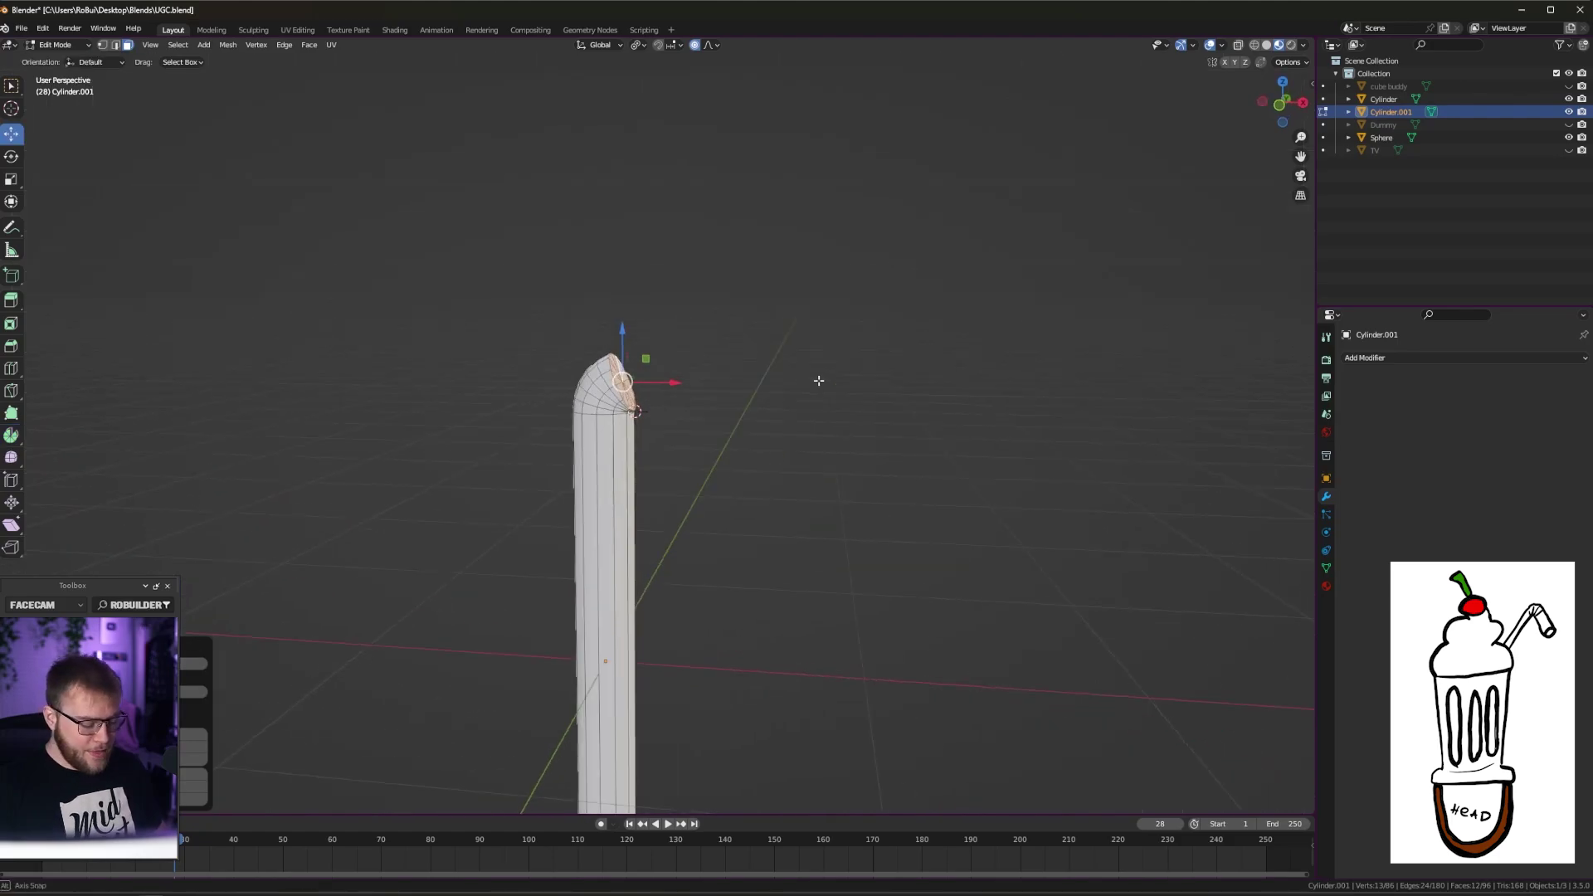
# Extrude the end faces of the bend outward to form the straw's angled upper section, and return to Object Mode
pyautogui.press('e')
pyautogui.click(1019, 309)
pyautogui.press('Tab')
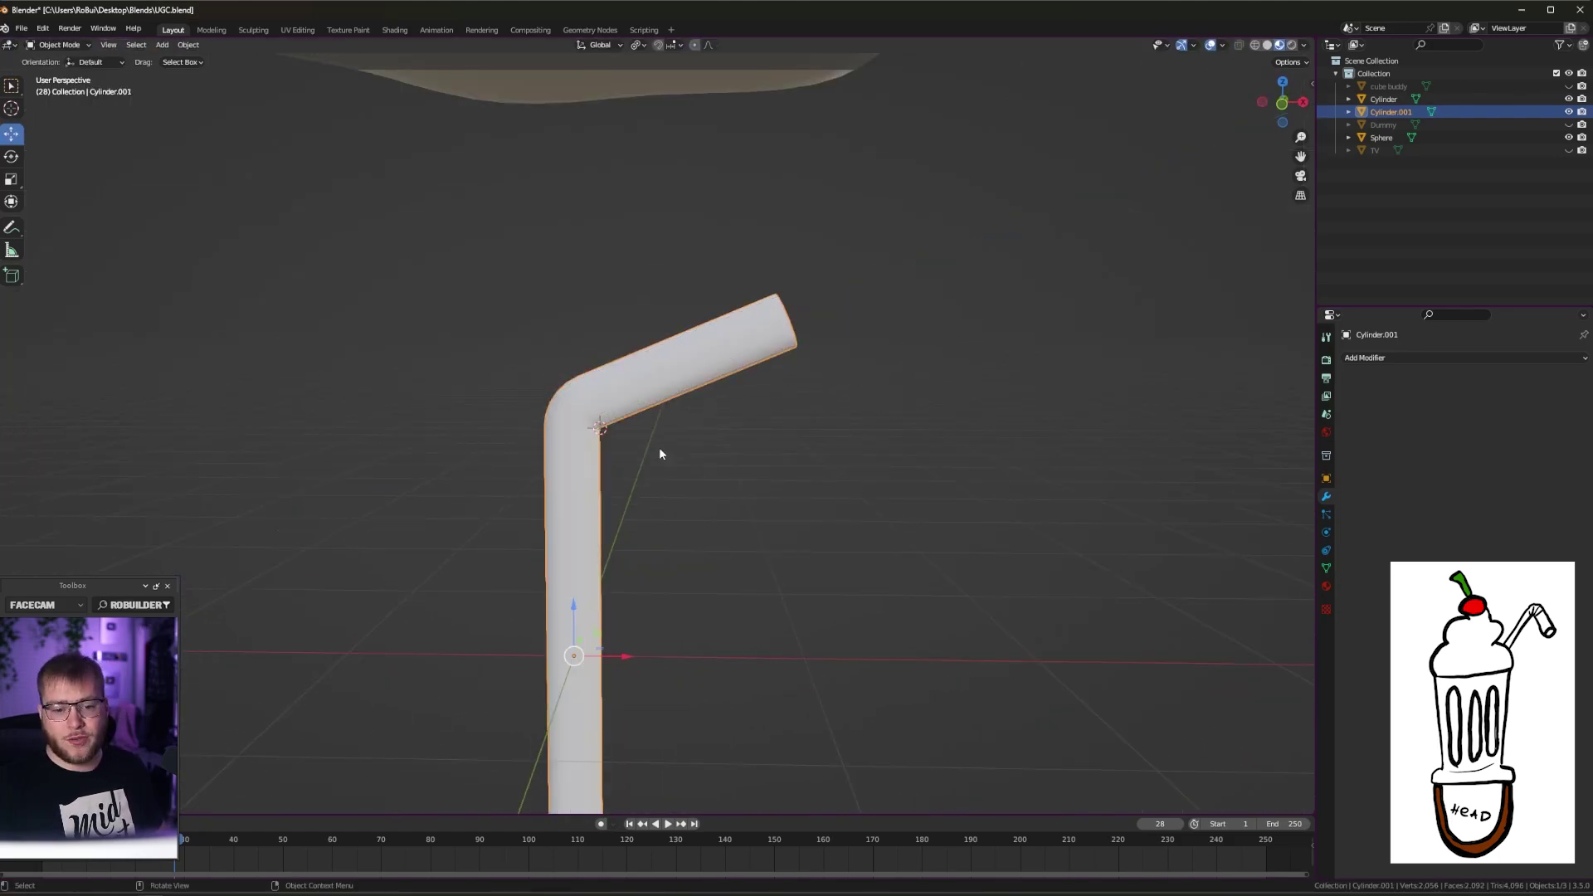
pyautogui.scroll(-3, 660, 449)
pyautogui.moveTo(663, 482)
pyautogui.mouseDown(button='middle')
pyautogui.moveTo(687, 445)
pyautogui.moveTo(679, 492)
pyautogui.mouseUp(button='middle')
pyautogui.scroll(4, 639, 491)
# Turn off proportional editing and scale an edge loop in the straw's elbow inward to make a crease
pyautogui.press('Tab')
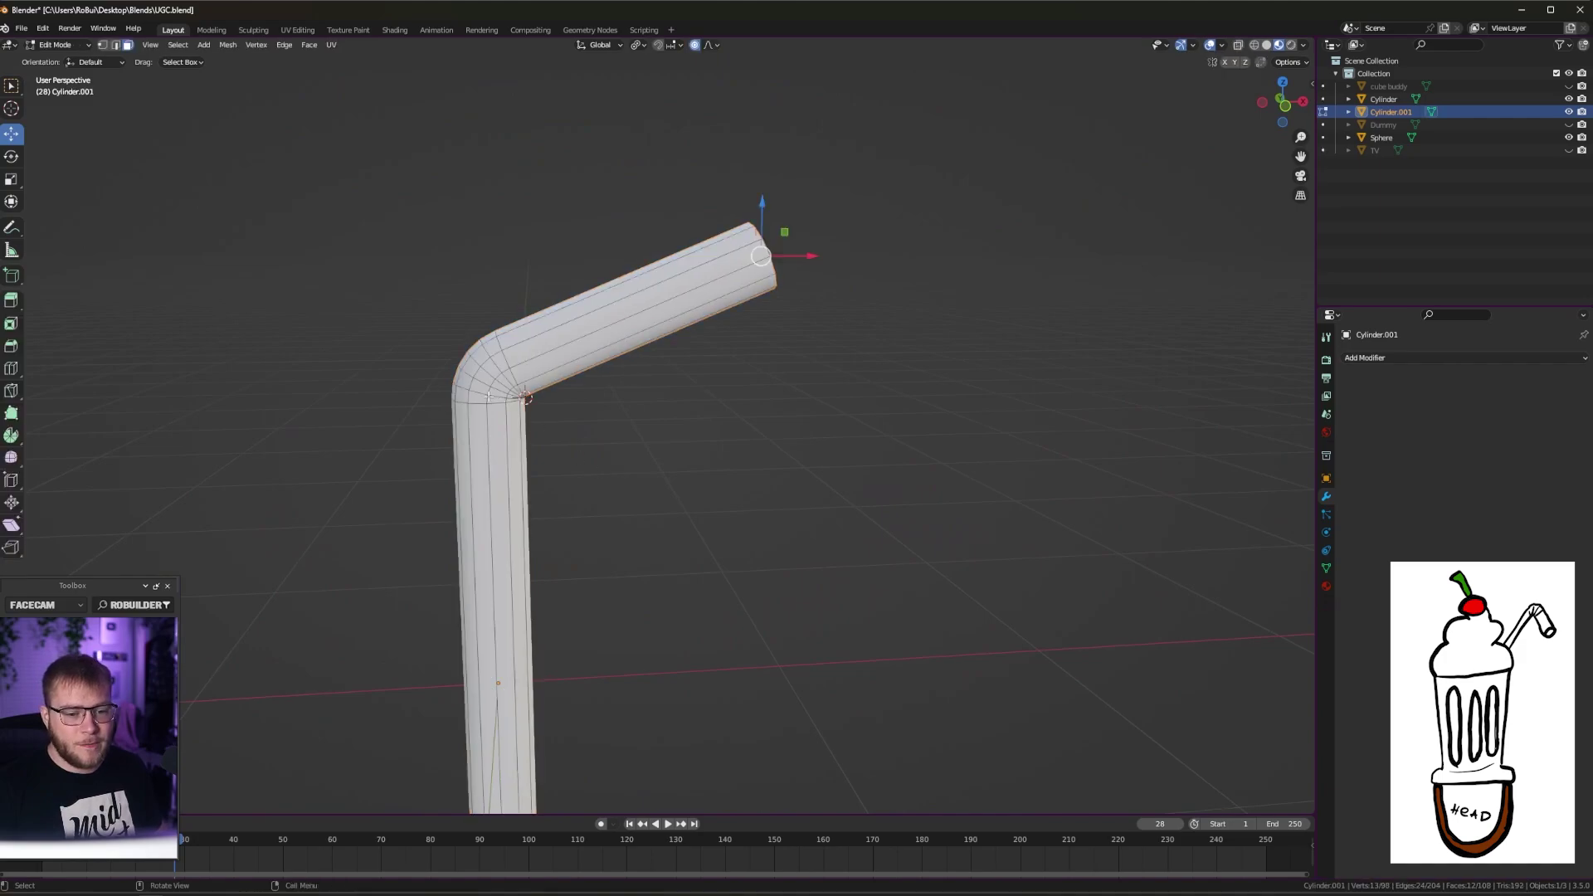
pyautogui.press('2')
pyautogui.keyDown('alt'); pyautogui.click(491, 391); pyautogui.keyUp('alt')
pyautogui.press('s')
pyautogui.rightClick(705, 461)
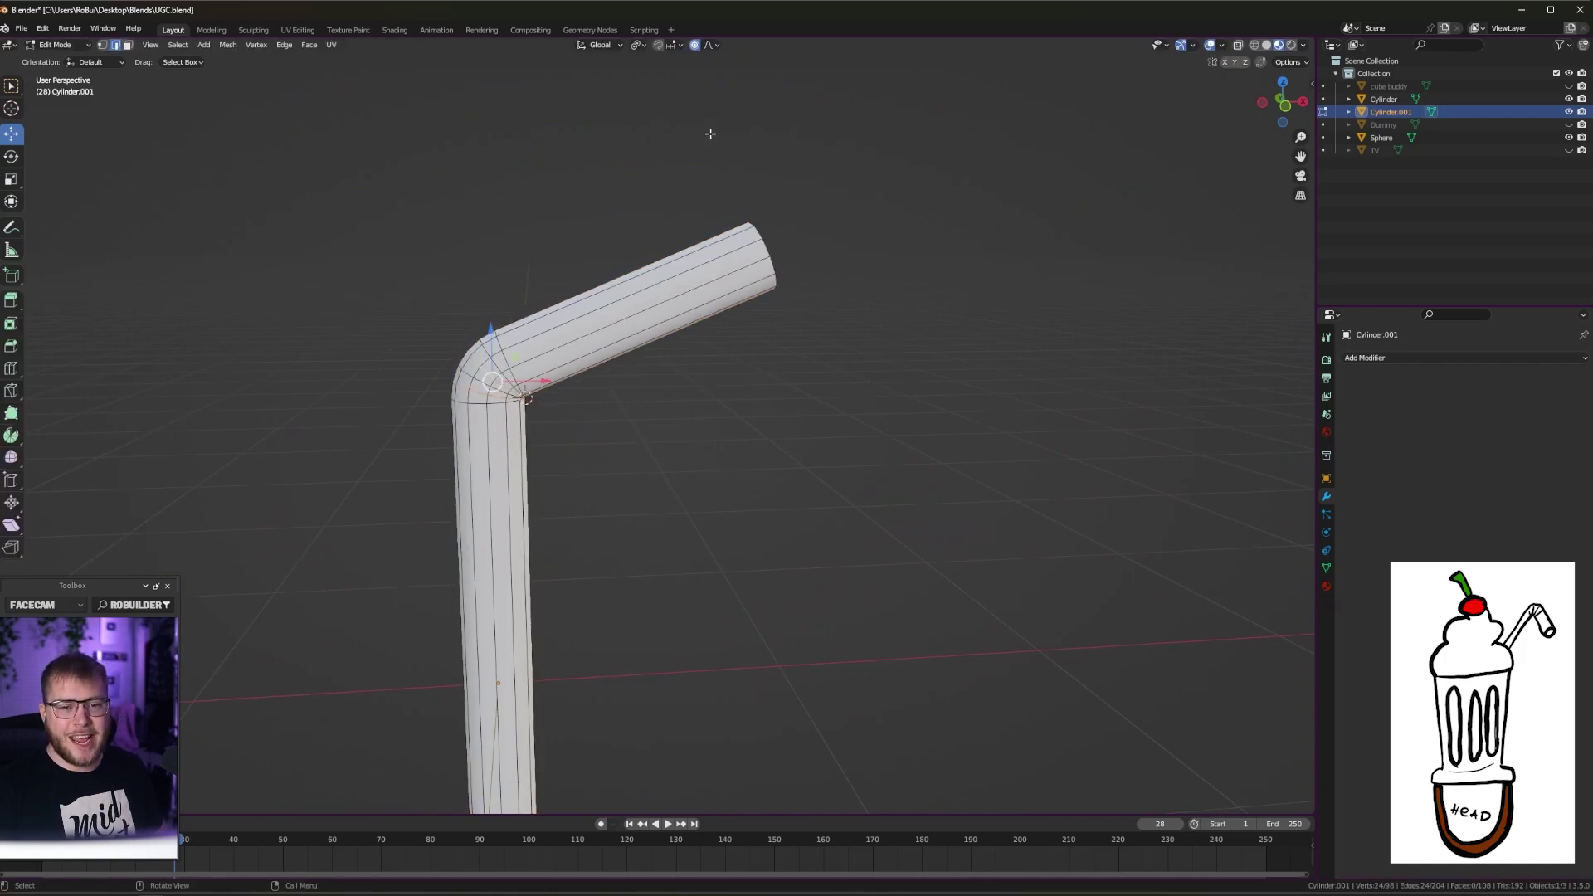
pyautogui.click(695, 44)
pyautogui.press('s')
pyautogui.click(751, 474)
pyautogui.press('Tab')
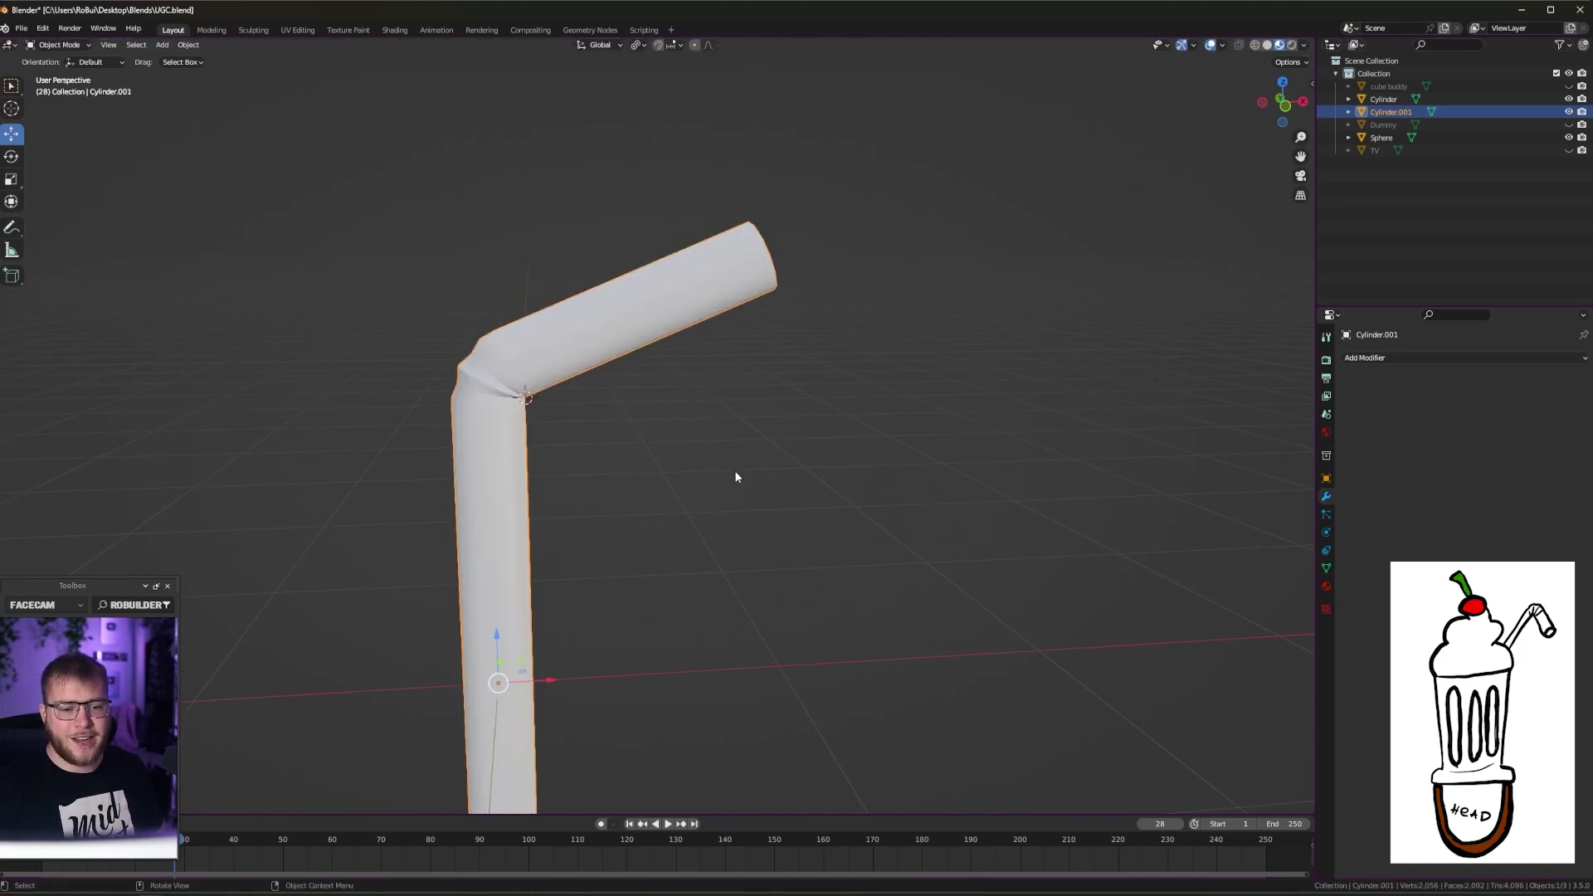
# Move the straw up to the right side of the whipped cream and tilt it outward in front view with its lower end inside the cream
pyautogui.moveTo(736, 473); pyautogui.dragTo(535, 436, button='middle')
pyautogui.scroll(-6, 498, 419)
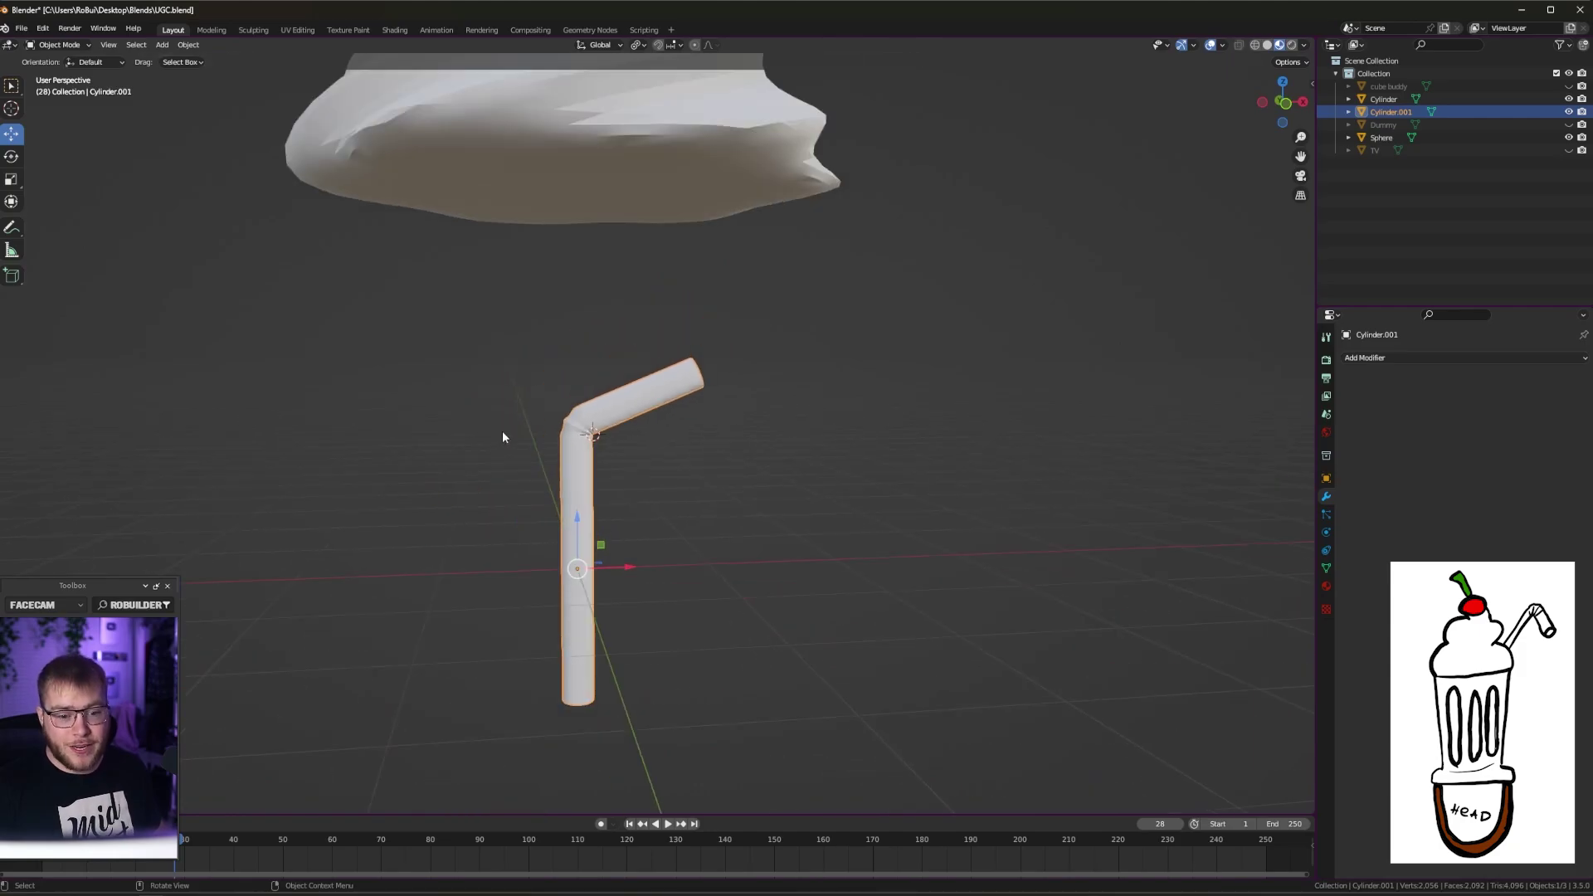
pyautogui.press('KP_1')
pyautogui.press('r')
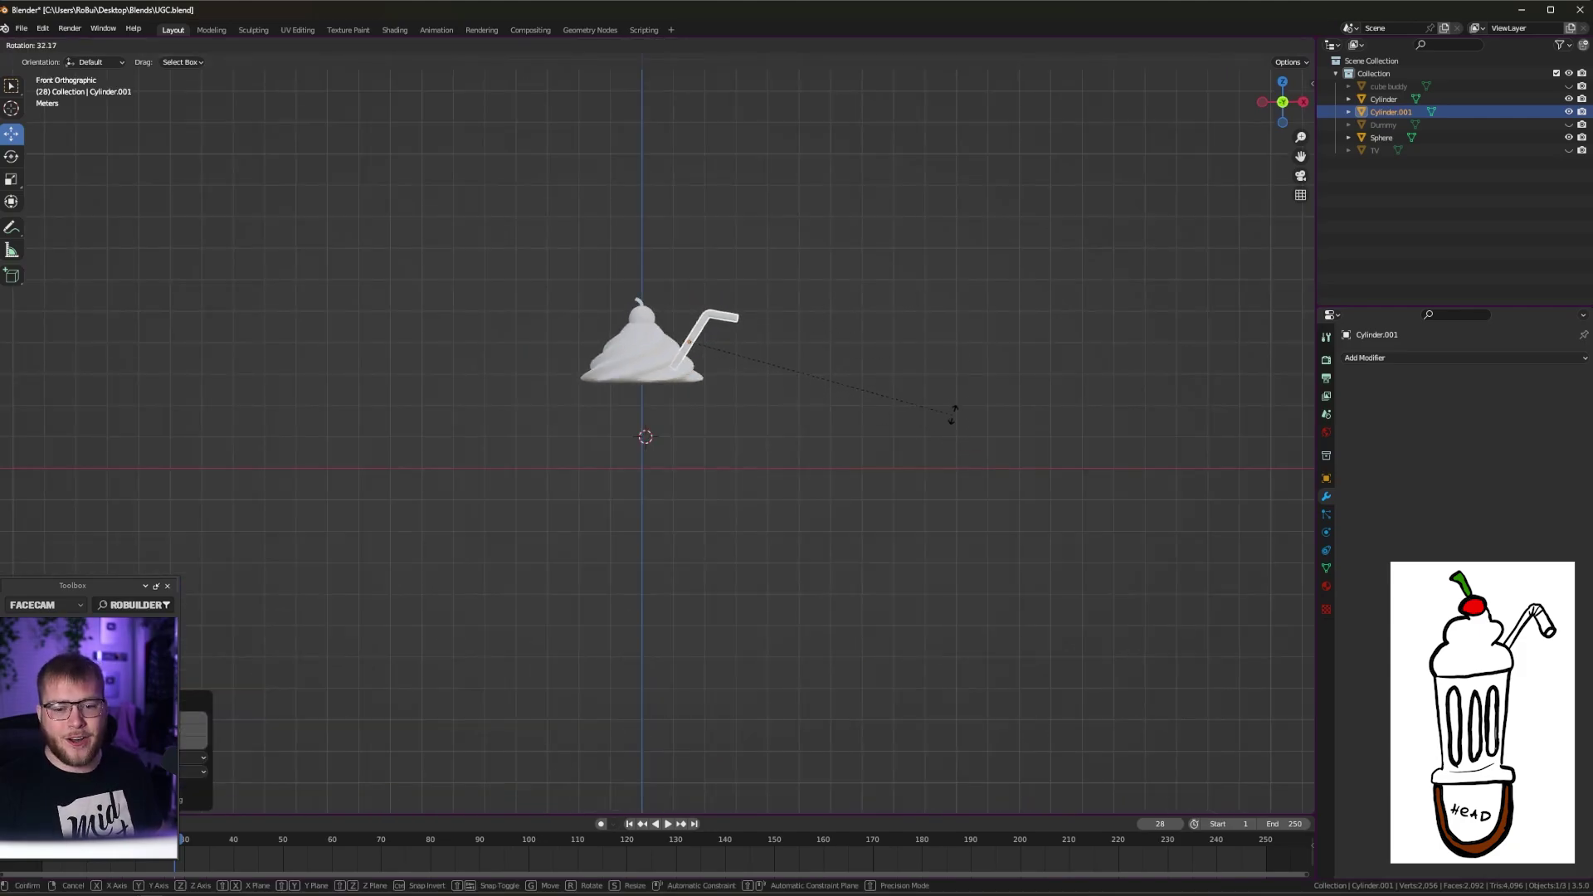
pyautogui.click(942, 371)
pyautogui.press('Tab')
pyautogui.press('Tab')
pyautogui.click(878, 385)
pyautogui.moveTo(896, 342)
pyautogui.mouseDown(button='middle')
pyautogui.moveTo(863, 361)
pyautogui.moveTo(899, 350)
pyautogui.mouseUp(button='middle')
pyautogui.scroll(6, 875, 388)
pyautogui.scroll(-4, 846, 396)
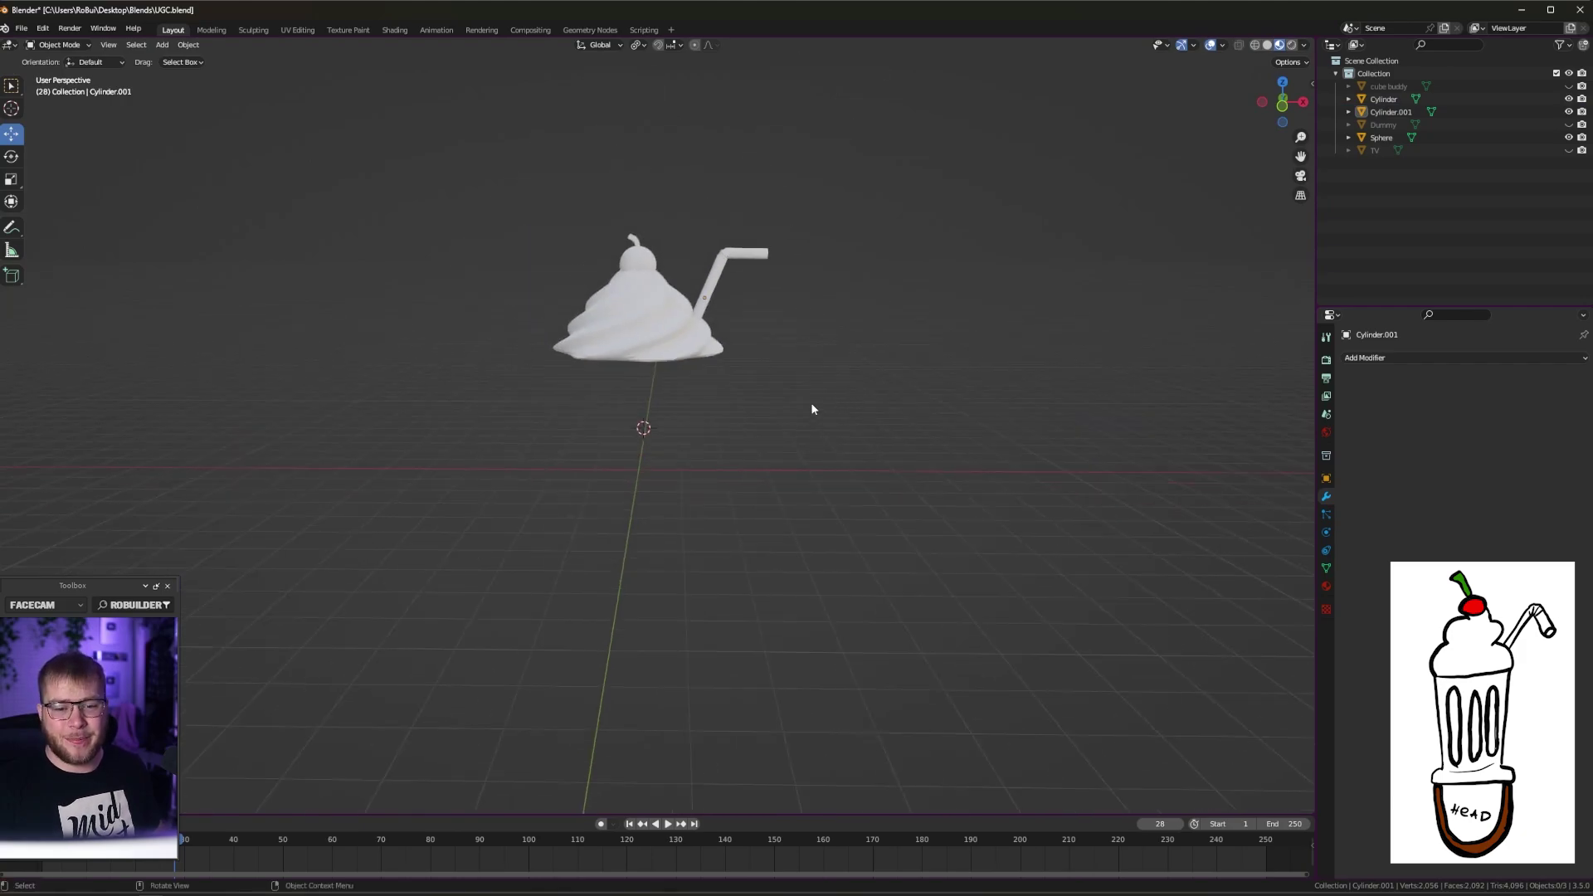
# Add a cylinder for the cup beneath the whipped cream and scale its mesh up to about the cream's width
pyautogui.keyDown('shift'); pyautogui.moveTo(682, 470); pyautogui.dragTo(644, 416, button='middle'); pyautogui.keyUp('shift')
pyautogui.hotkey('shift', 'a')
pyautogui.moveTo(651, 412)
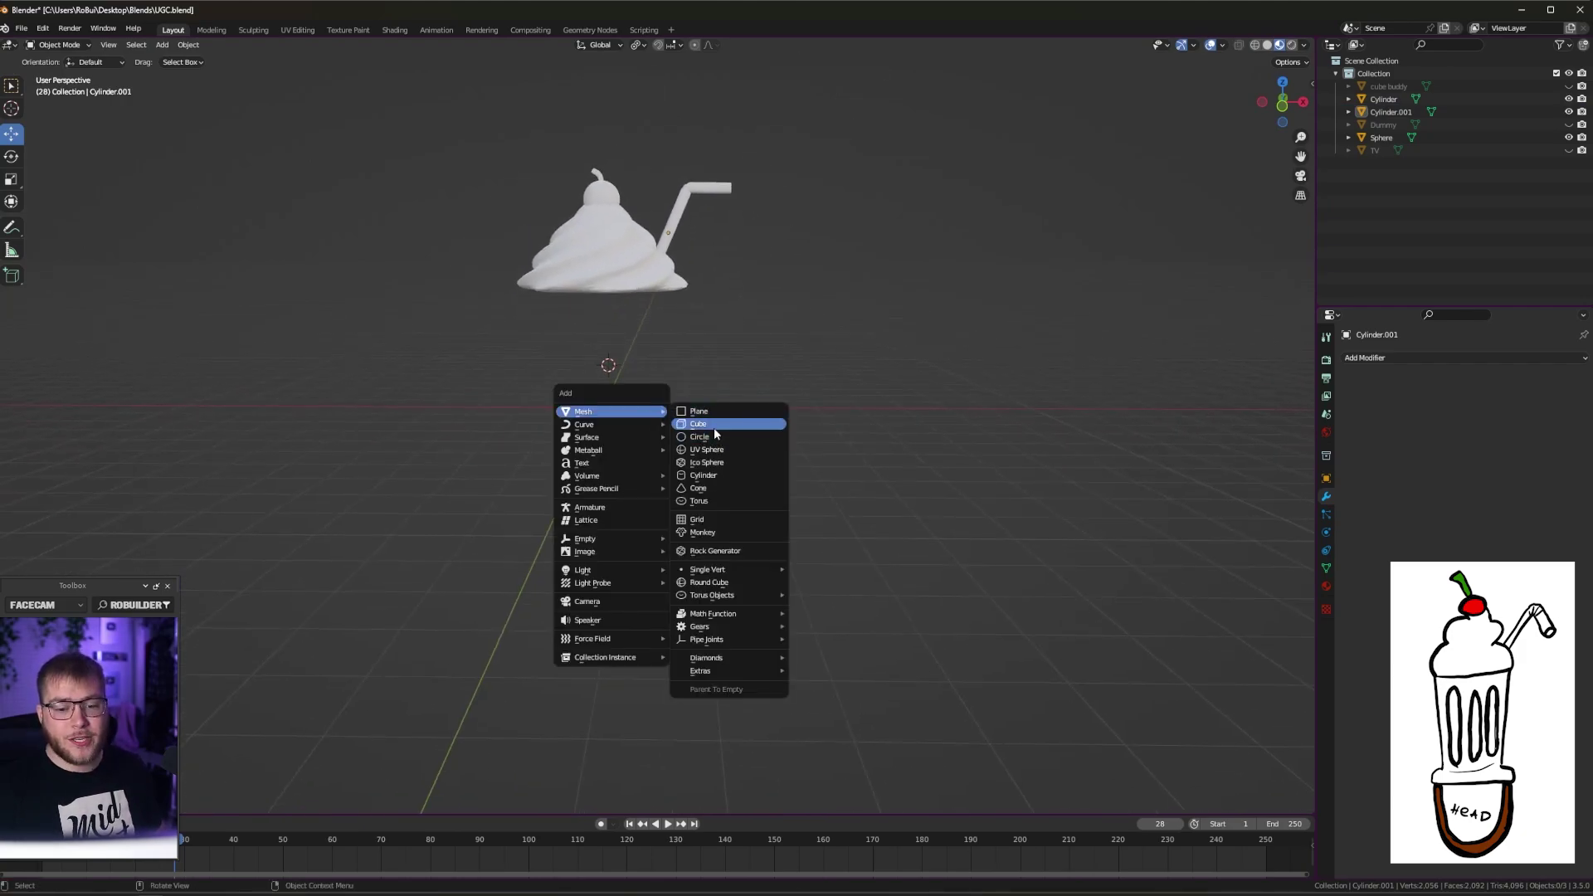
pyautogui.click(705, 474)
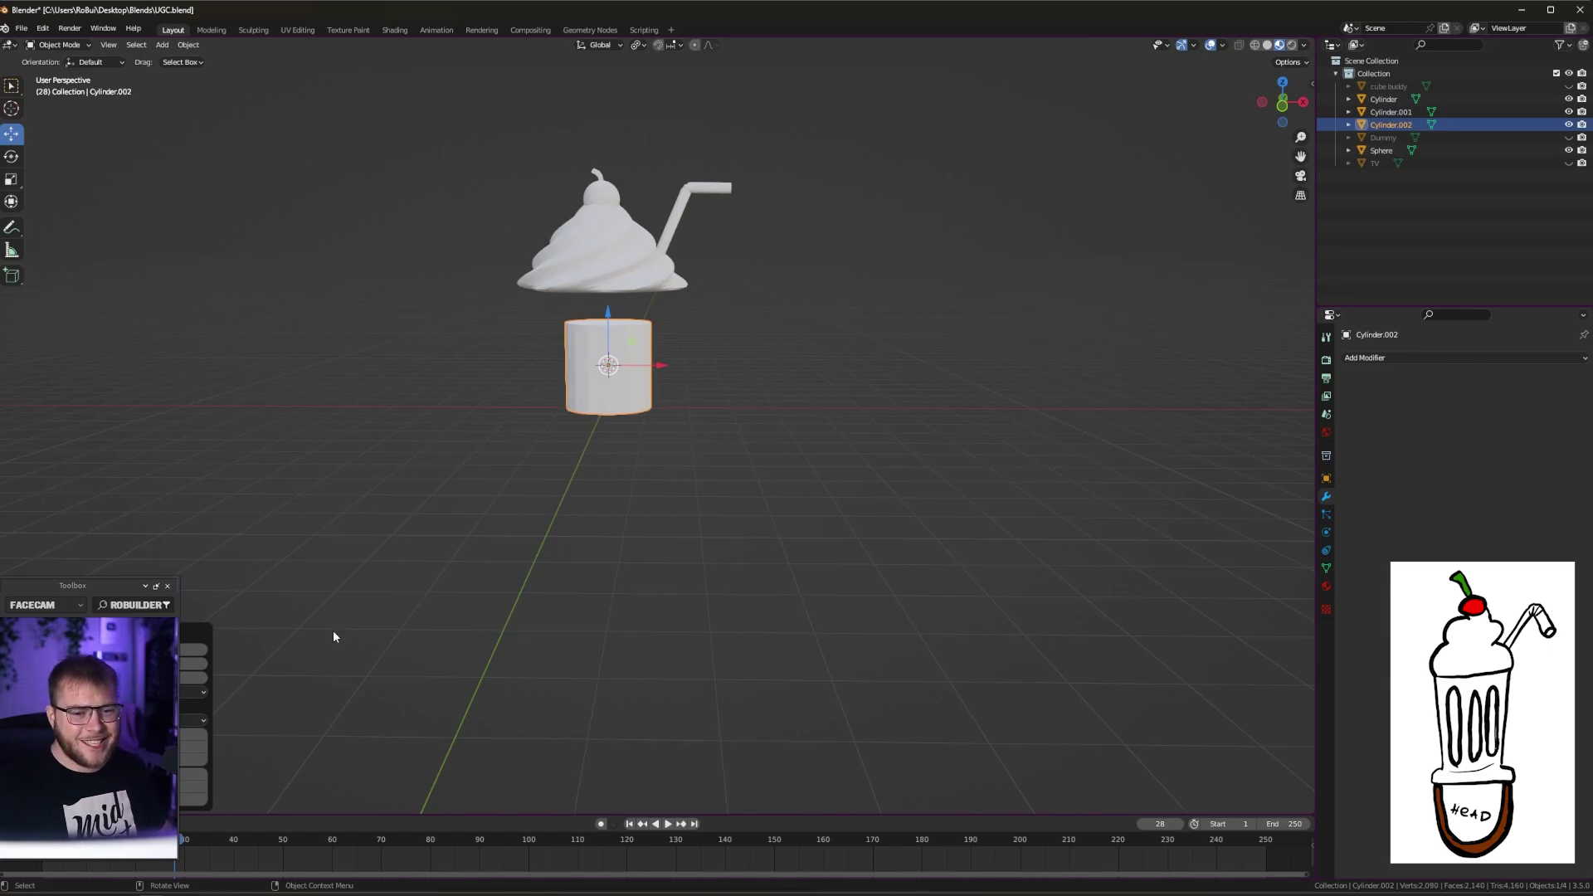
pyautogui.moveTo(712, 409); pyautogui.dragTo(708, 349, button='middle')
pyautogui.press('Tab')
pyautogui.press('s')
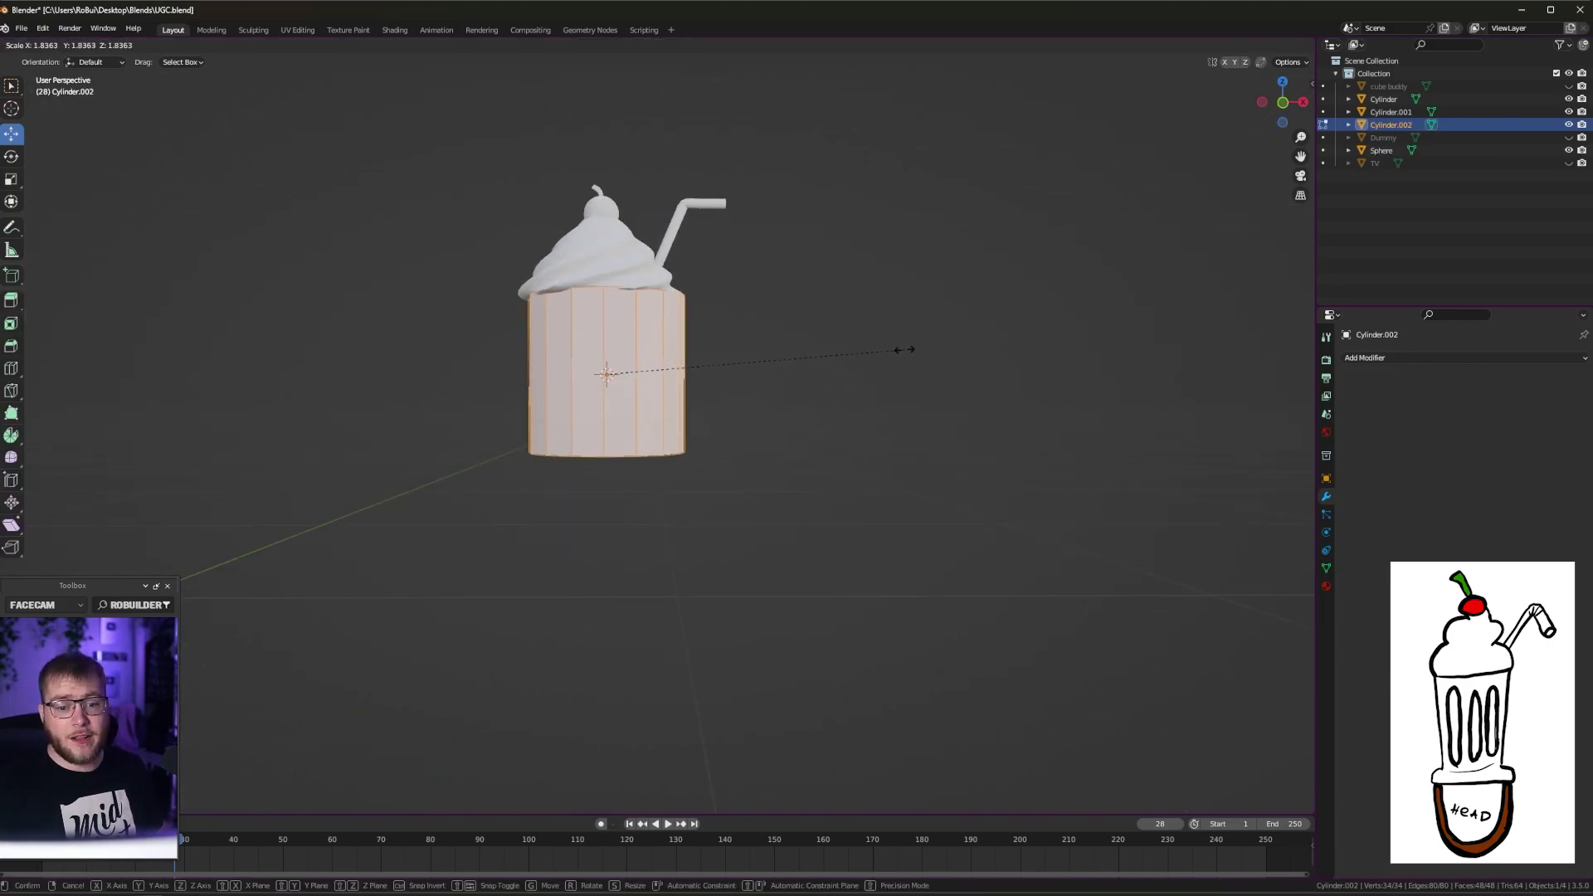
pyautogui.click(926, 345)
# Move the cup's bottom faces down along Z in front view to make the cup taller
pyautogui.press('KP_1')
pyautogui.scroll(3, 794, 387)
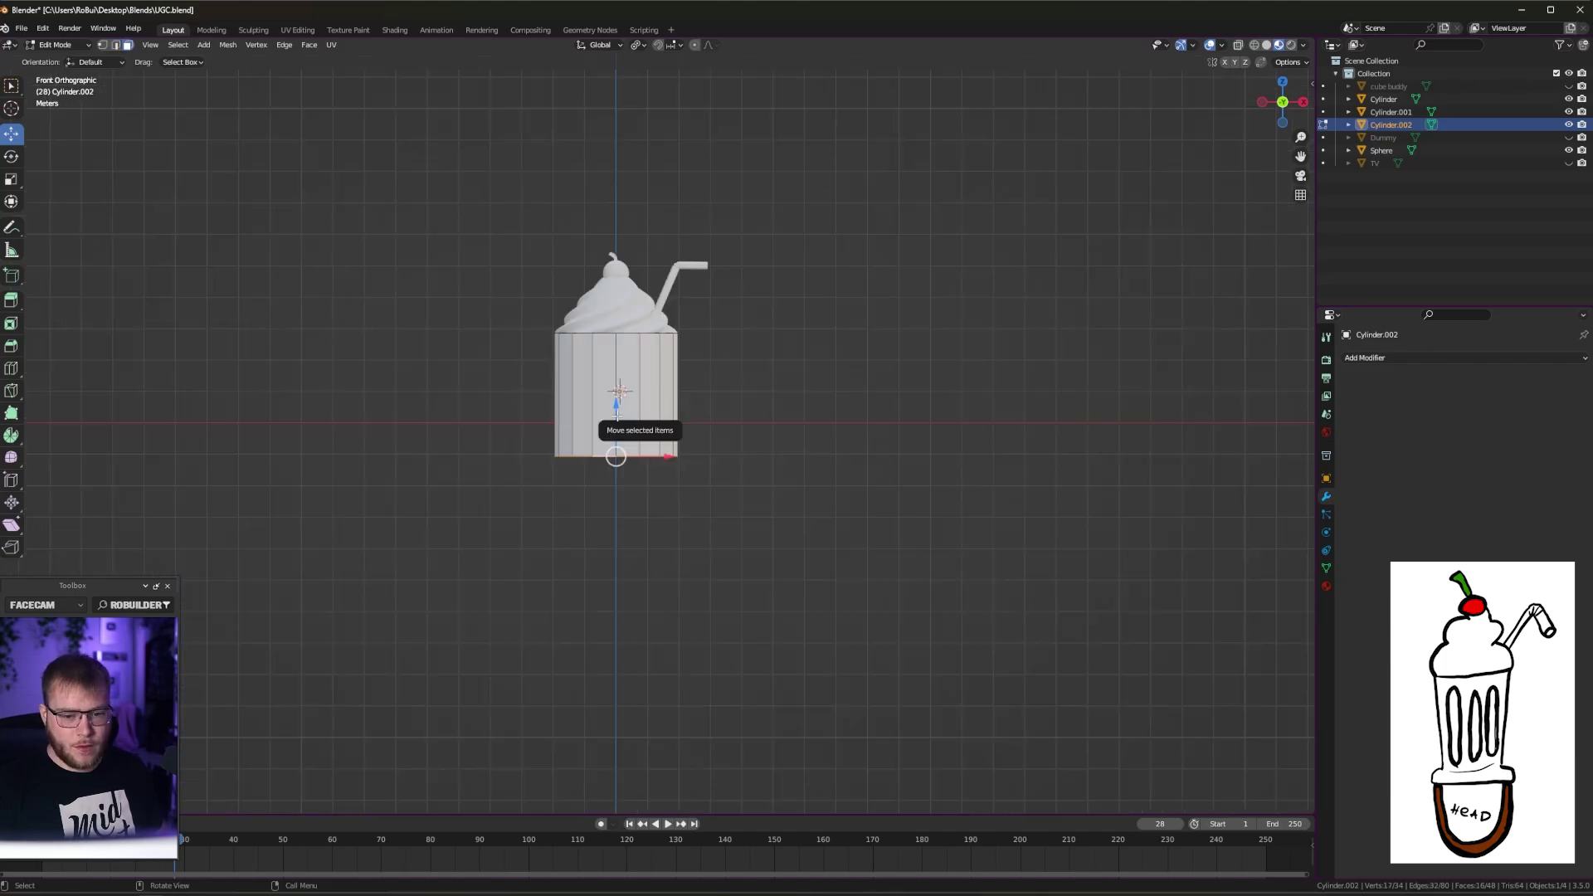
pyautogui.moveTo(616, 409); pyautogui.dragTo(616, 455)
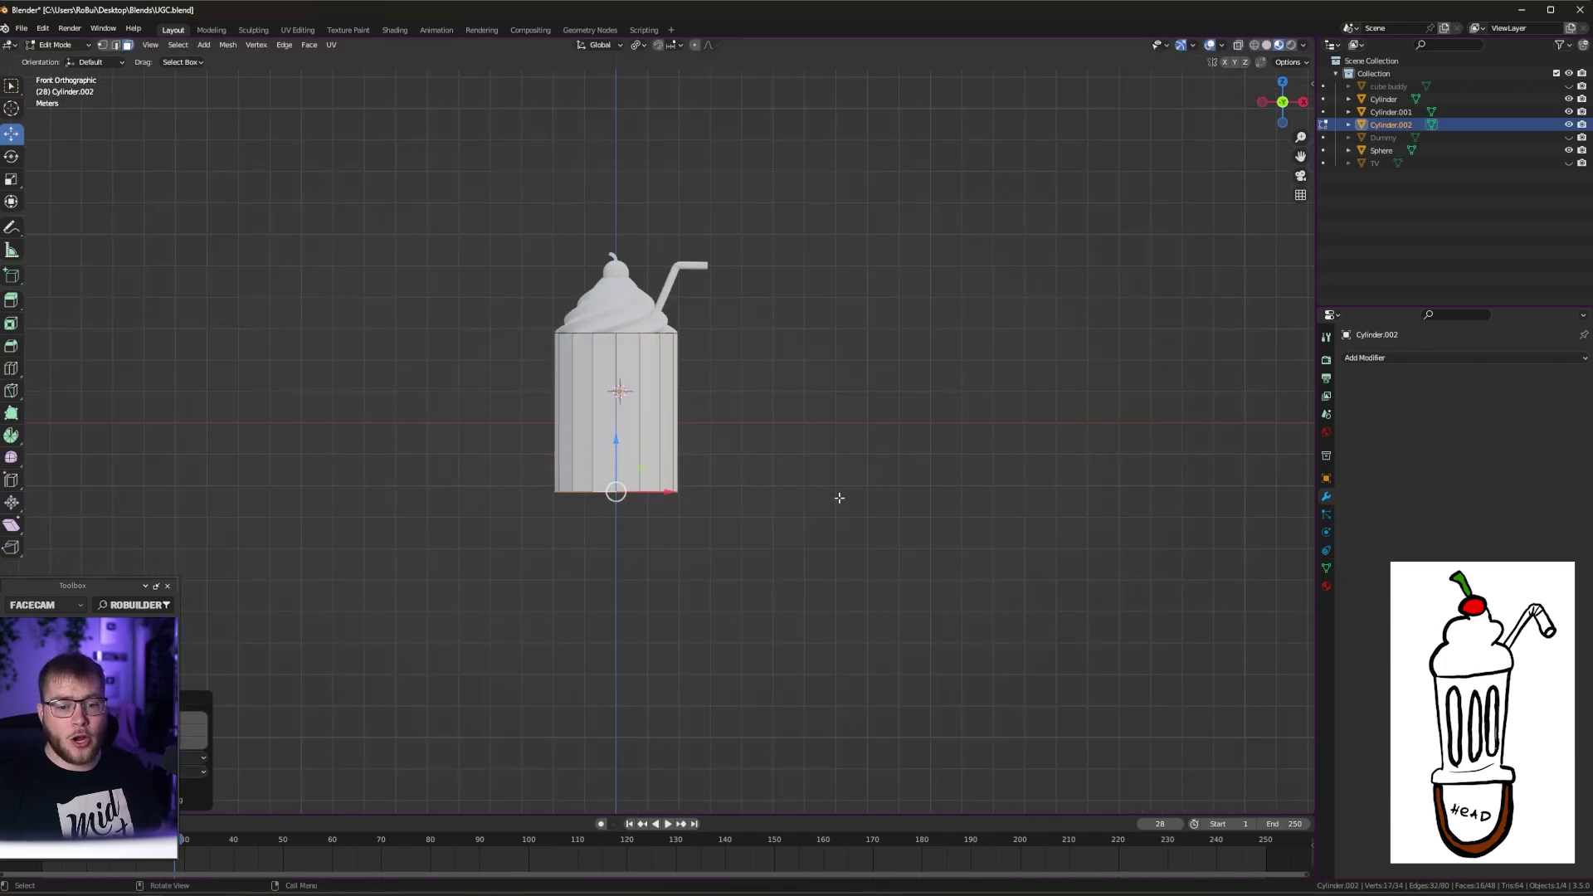
# Taper the cup by scaling its bottom faces inward, and extrude them outward and downward into a wider base rim
pyautogui.press('s')
pyautogui.click(818, 496)
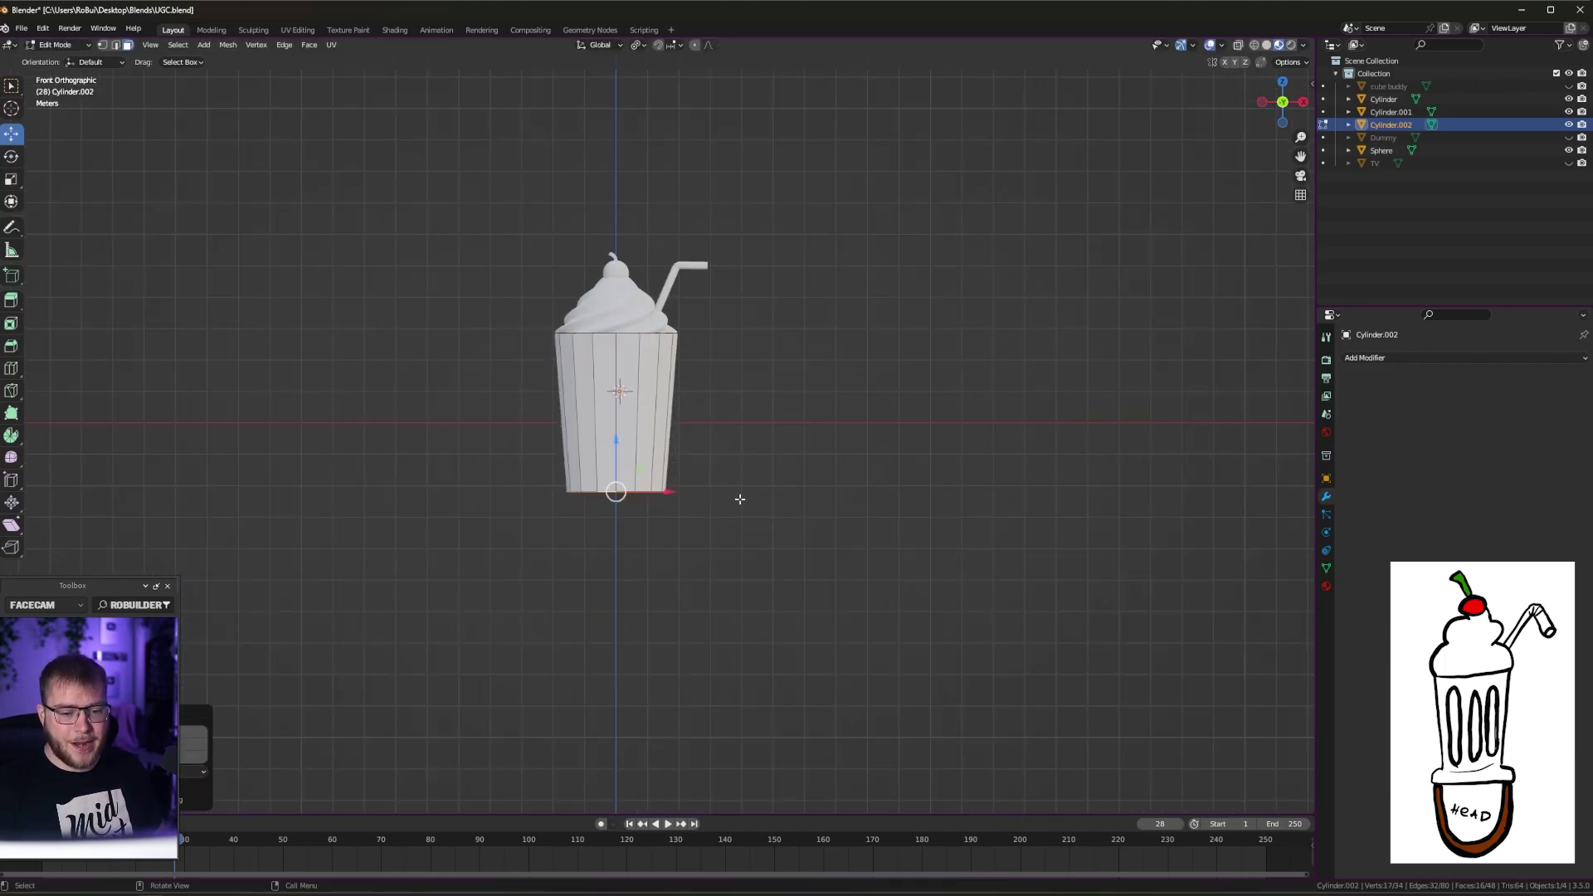
pyautogui.press('e')
pyautogui.moveTo(619, 472); pyautogui.dragTo(619, 473)
pyautogui.press('e')
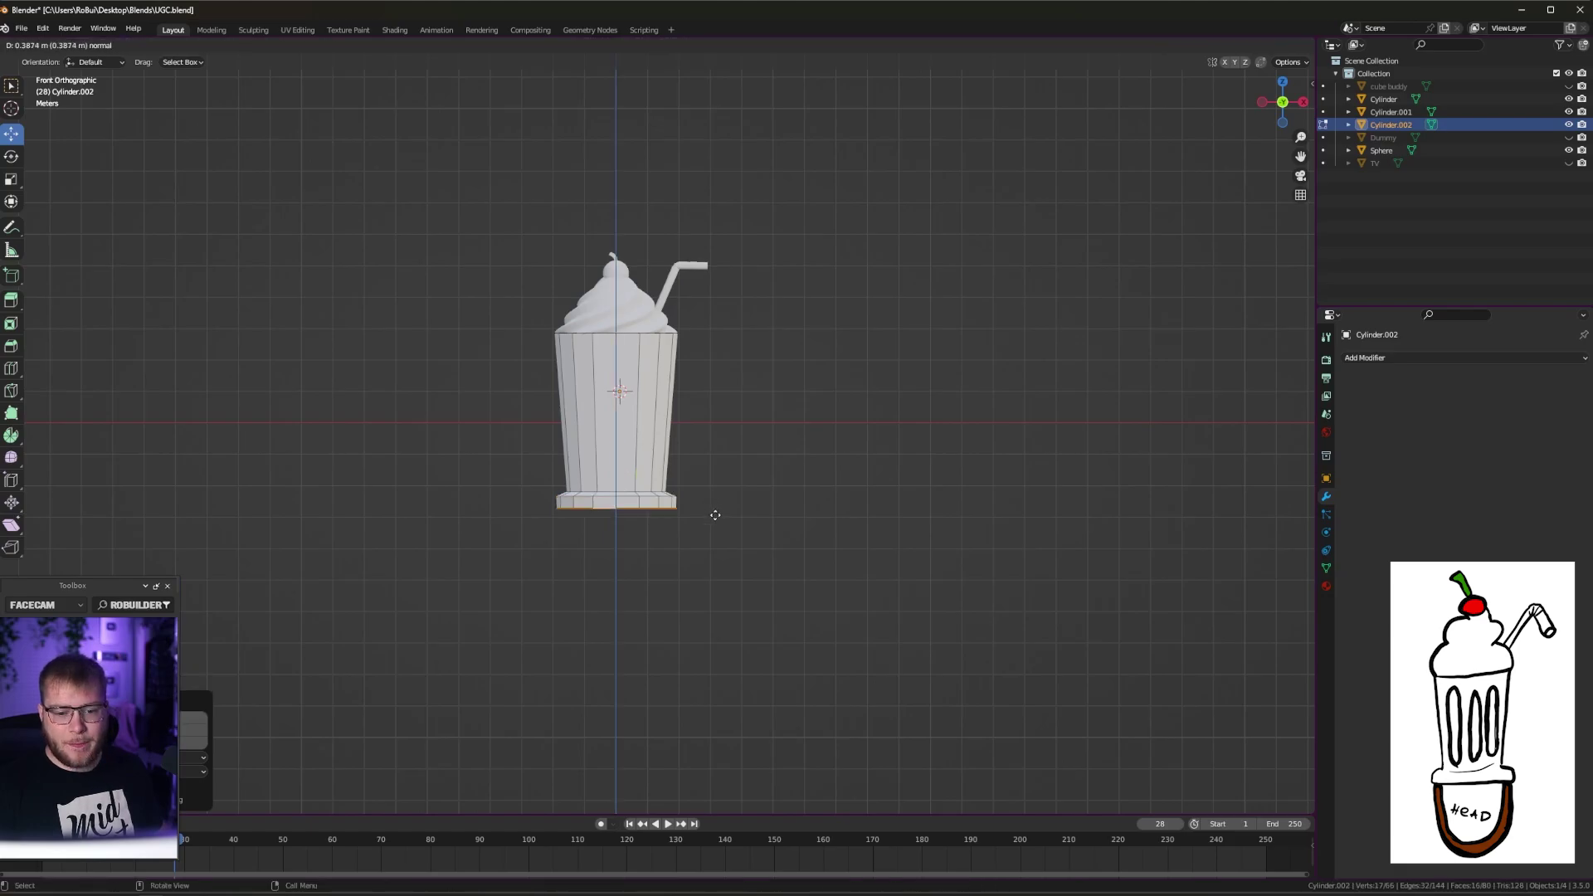
pyautogui.click(716, 518)
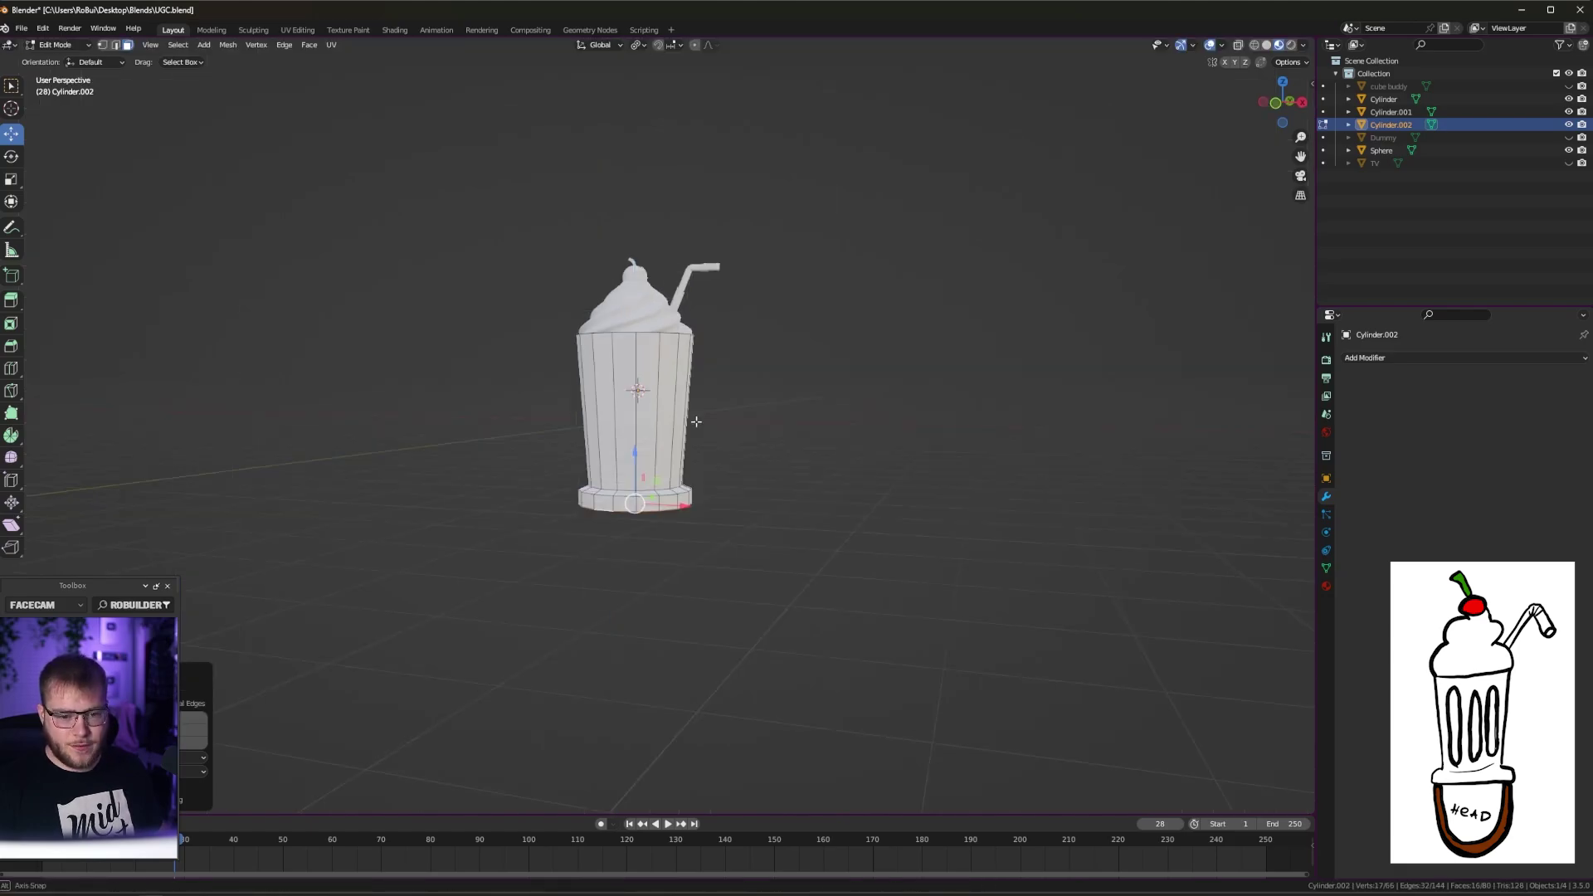
# Add two horizontal loop cuts around the cup wall and place one near the top rim and the other just above the base
pyautogui.press('Tab')
pyautogui.moveTo(693, 420); pyautogui.dragTo(758, 422, button='middle')
pyautogui.scroll(3, 759, 422)
pyautogui.press('Tab')
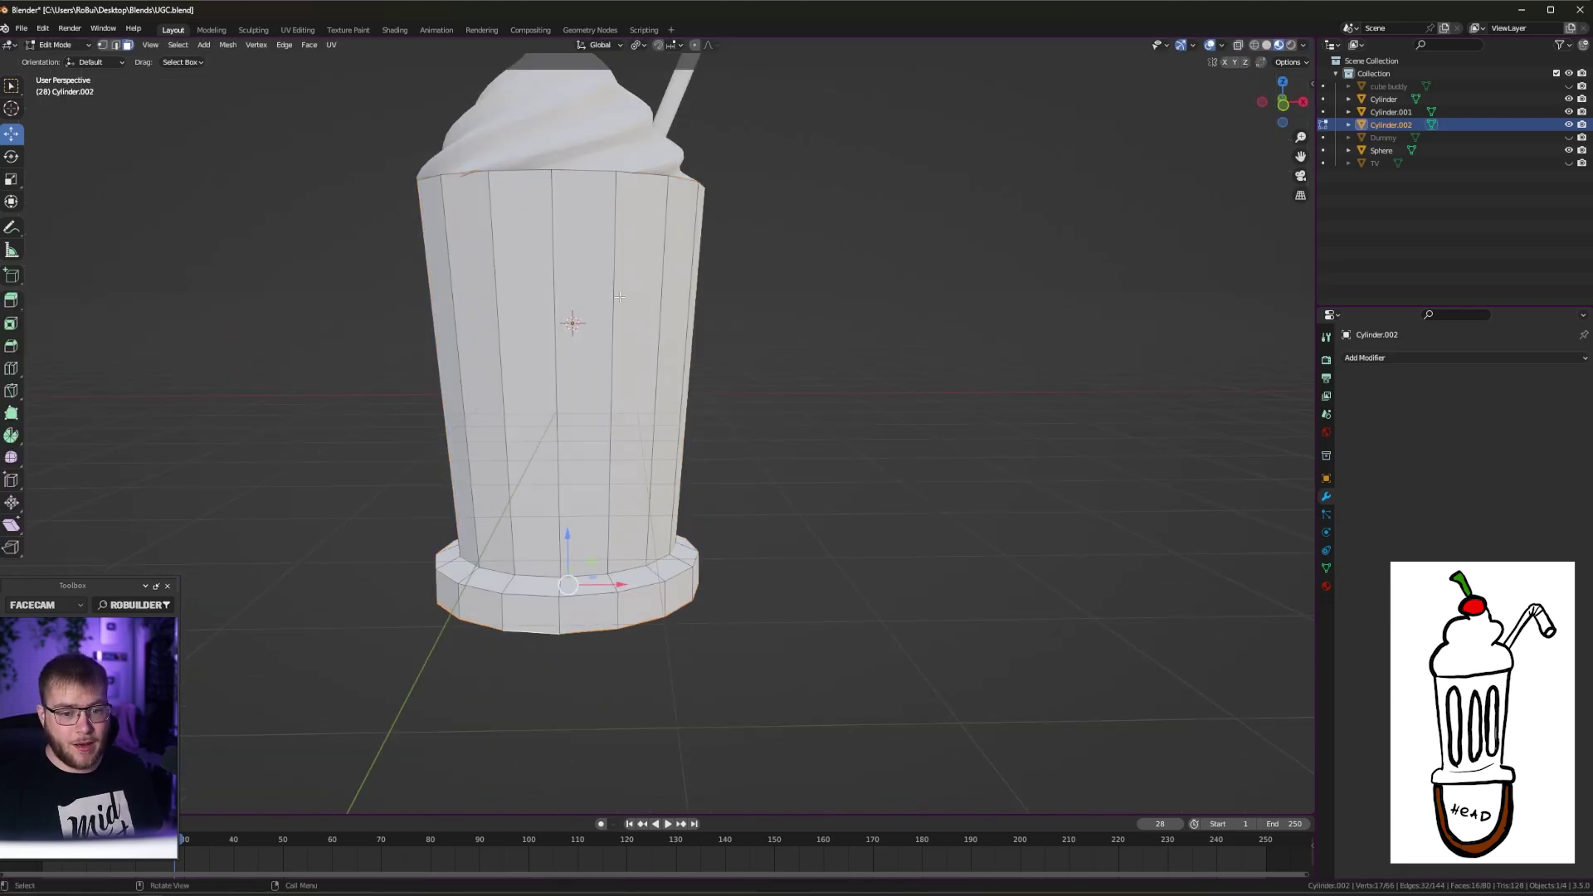
pyautogui.press('space')
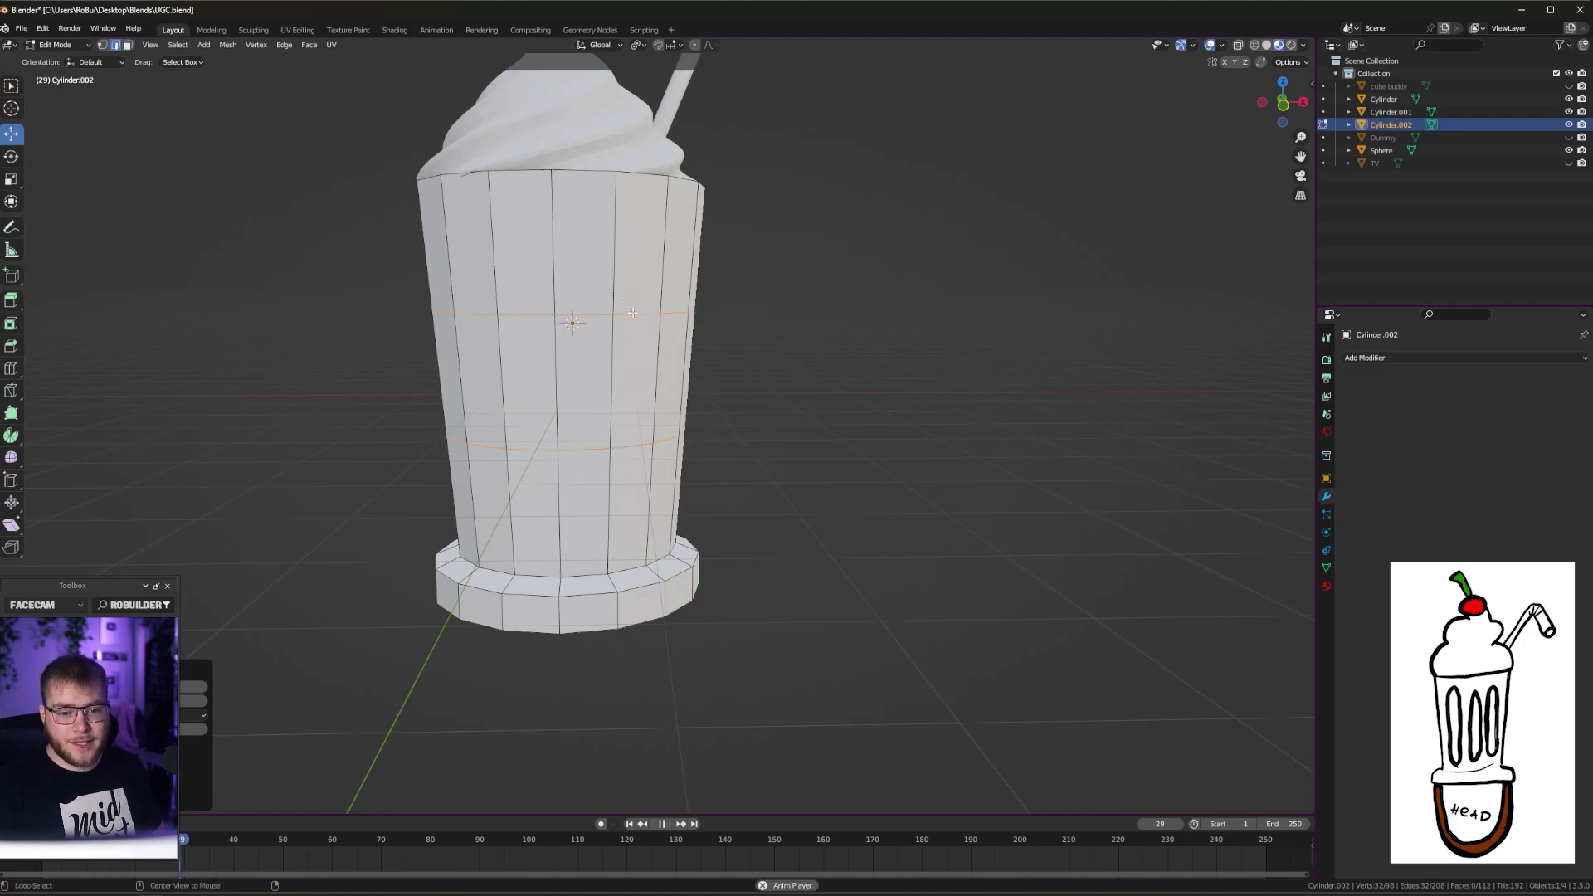
pyautogui.press('space')
pyautogui.keyDown('alt'); pyautogui.click(635, 315); pyautogui.keyUp('alt')
pyautogui.moveTo(563, 262); pyautogui.dragTo(564, 192)
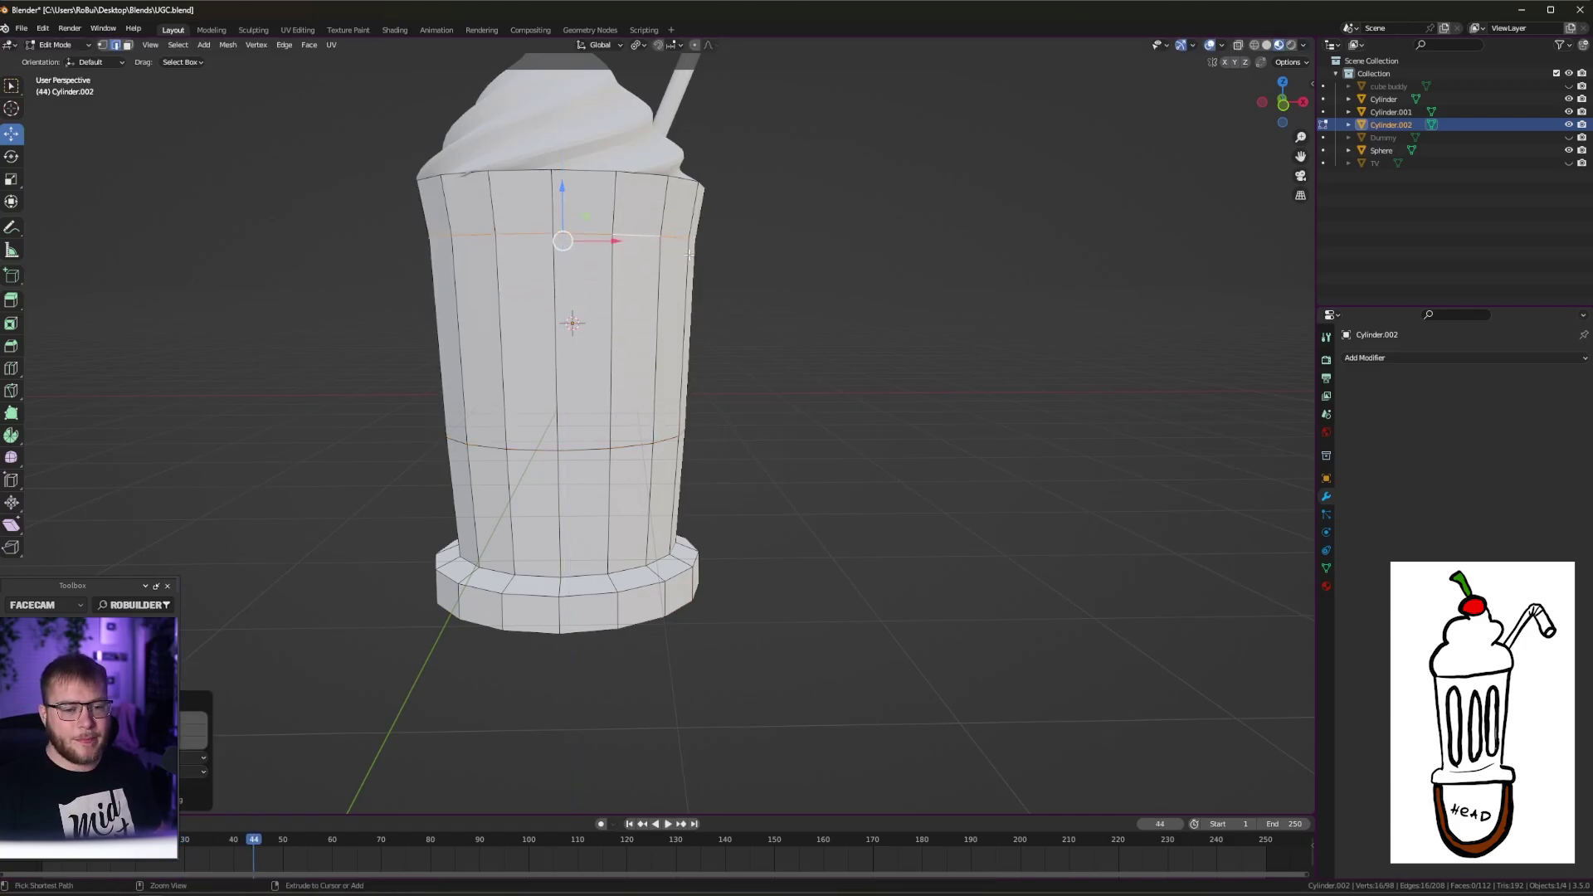
pyautogui.press('g')
pyautogui.press('g')
pyautogui.click(575, 535)
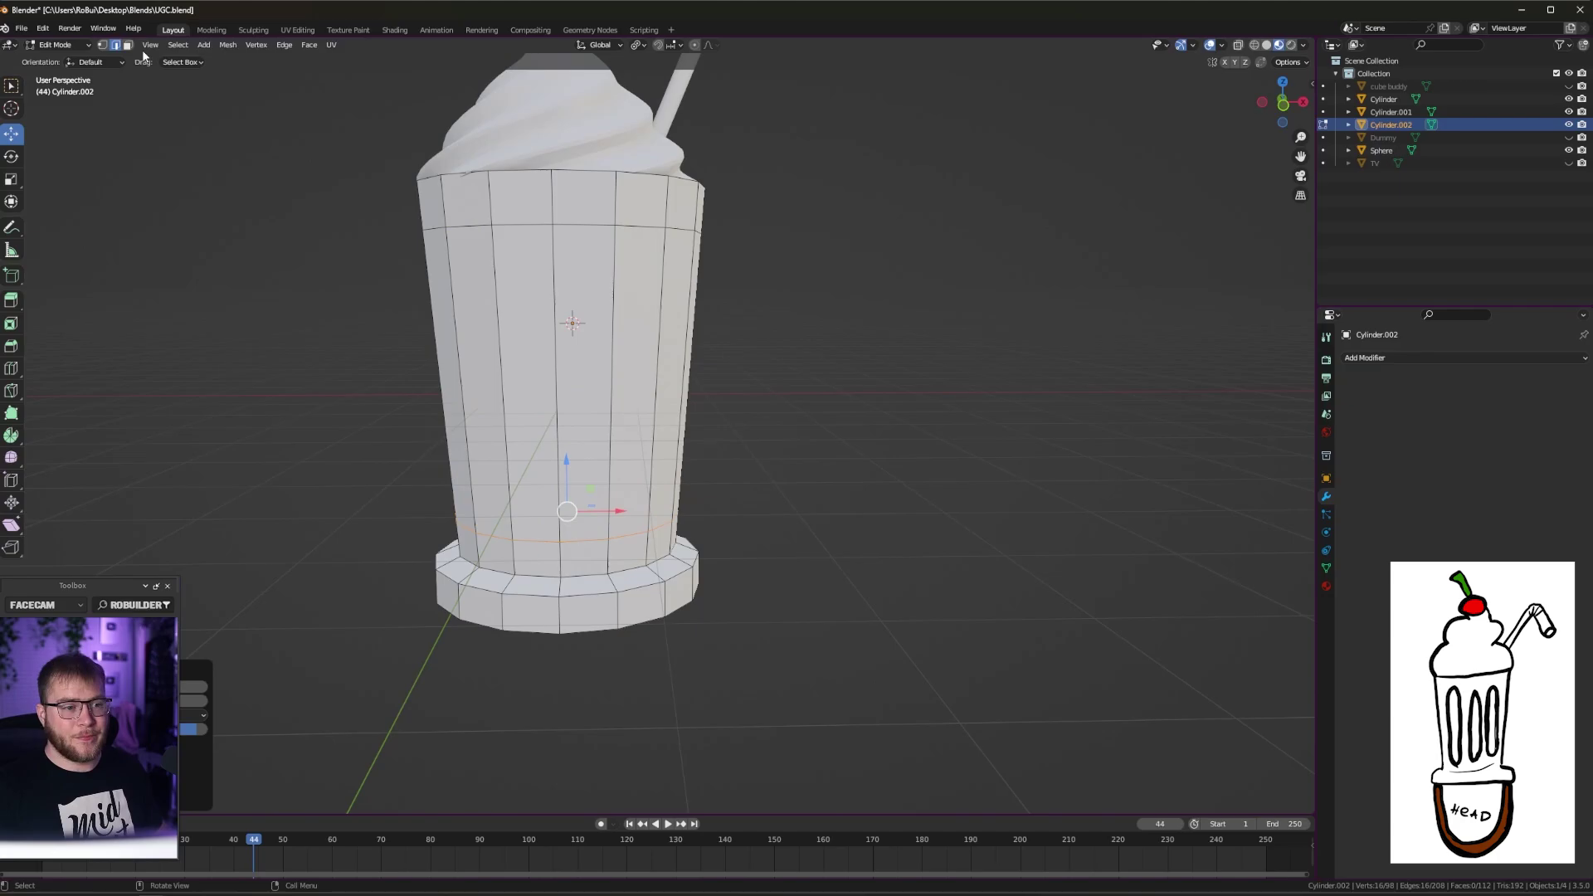
# Select the ring of tall wall faces, keep every other one with Checker Deselect, and extrude them inward along their normals
pyautogui.press('3')
pyautogui.keyDown('alt'); pyautogui.click(664, 365); pyautogui.keyUp('alt')
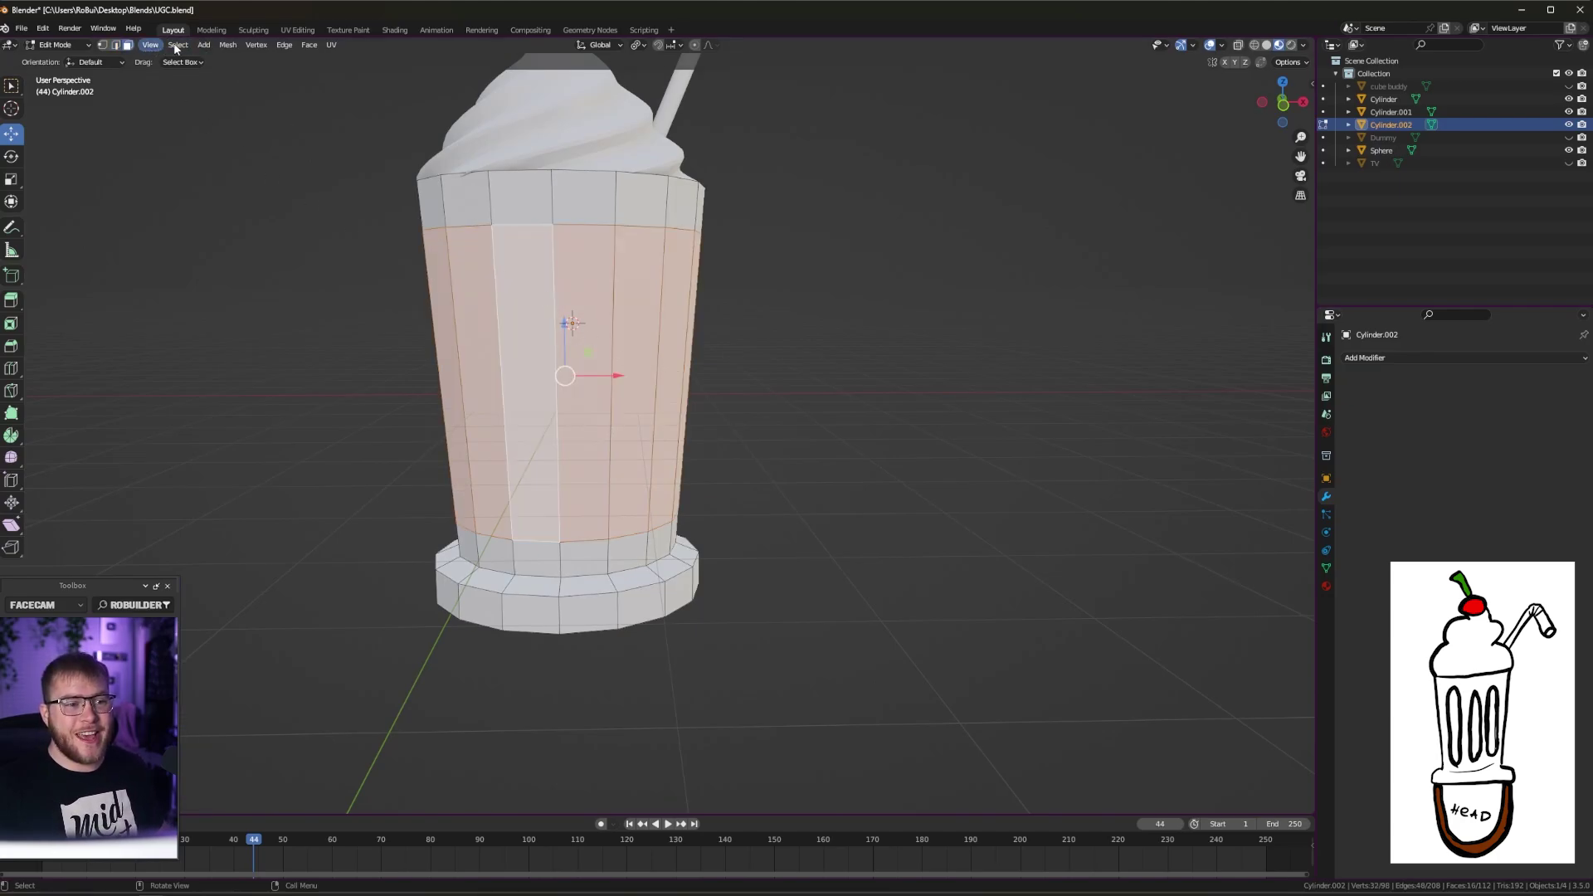
pyautogui.click(177, 45)
pyautogui.click(212, 162)
pyautogui.moveTo(631, 390); pyautogui.dragTo(730, 391, button='middle')
pyautogui.hotkey('alt', 'e')
pyautogui.click(855, 407)
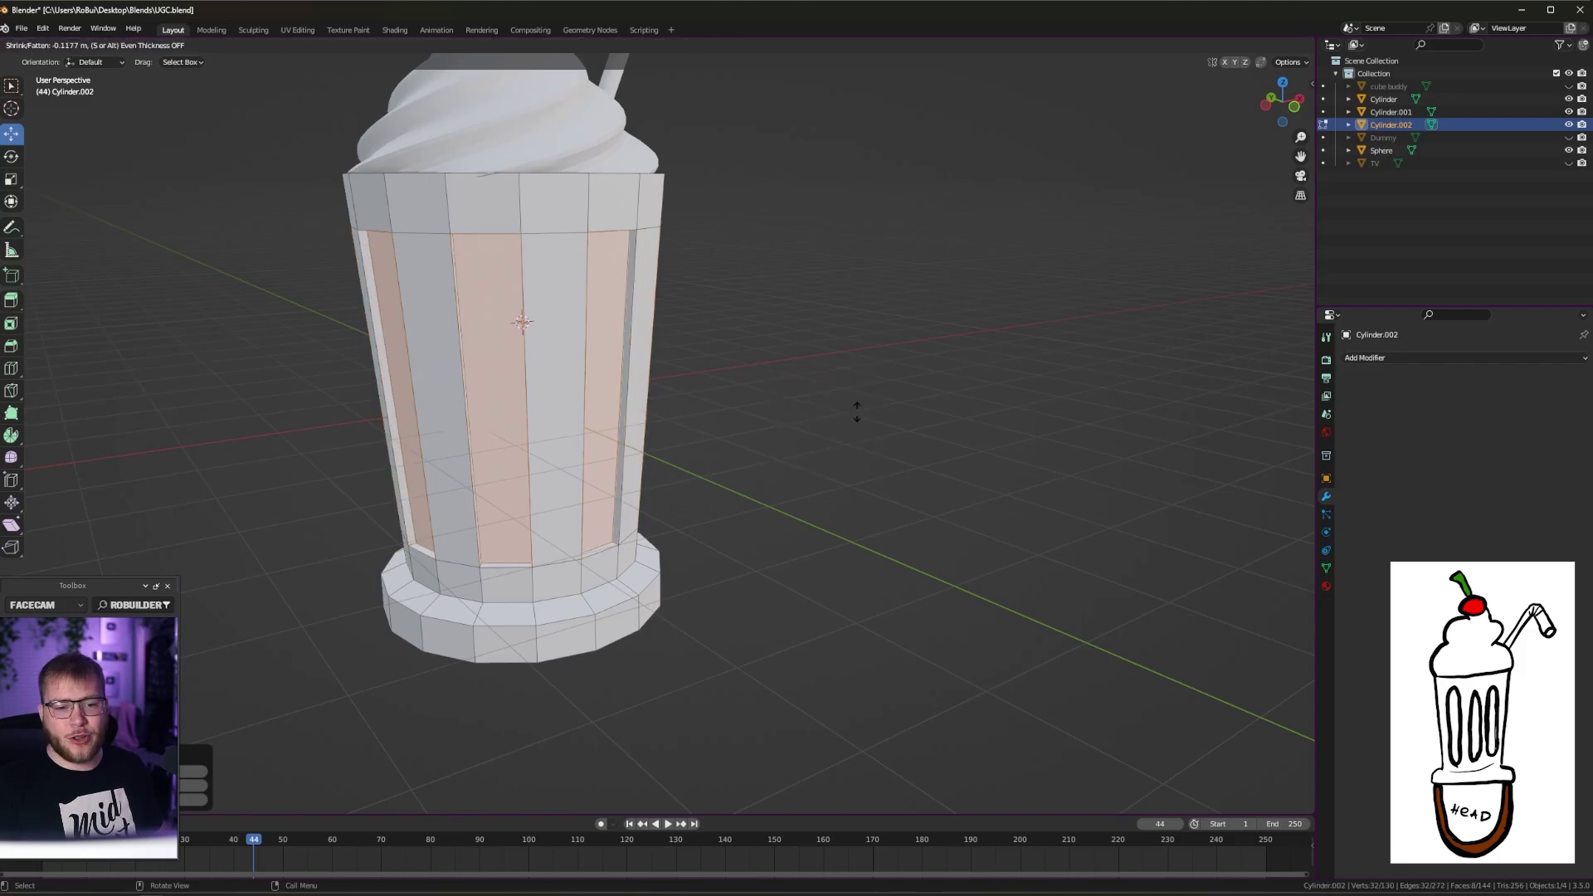
pyautogui.click(858, 418)
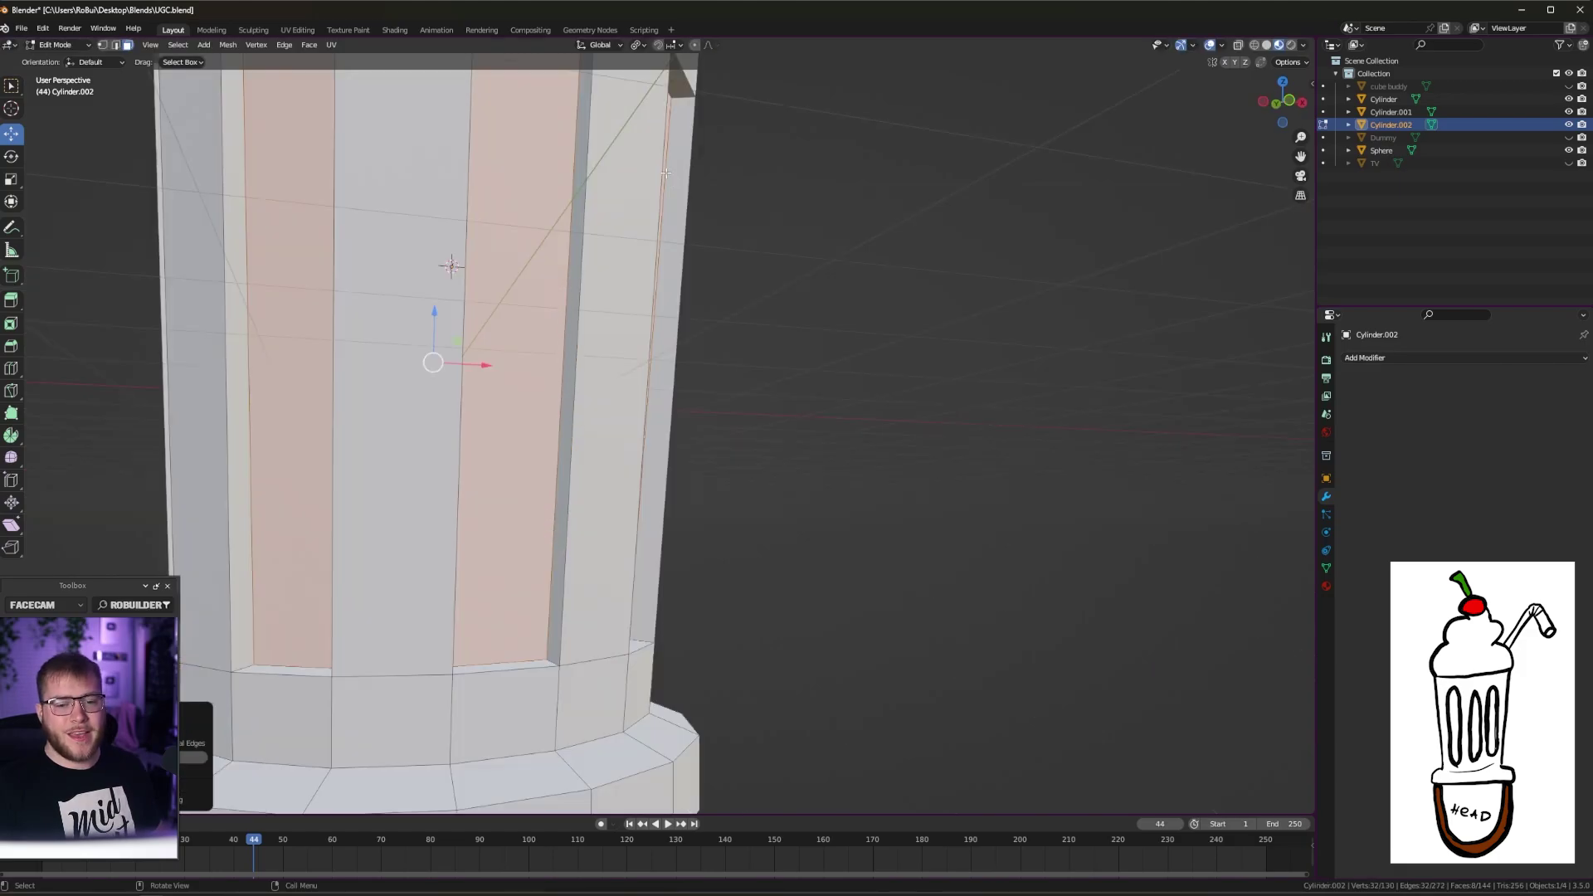
# Bevel the edges of all the recessed panels with three segments to round their corners
pyautogui.moveTo(279, 212); pyautogui.dragTo(274, 133, button='middle')
pyautogui.click(116, 44)
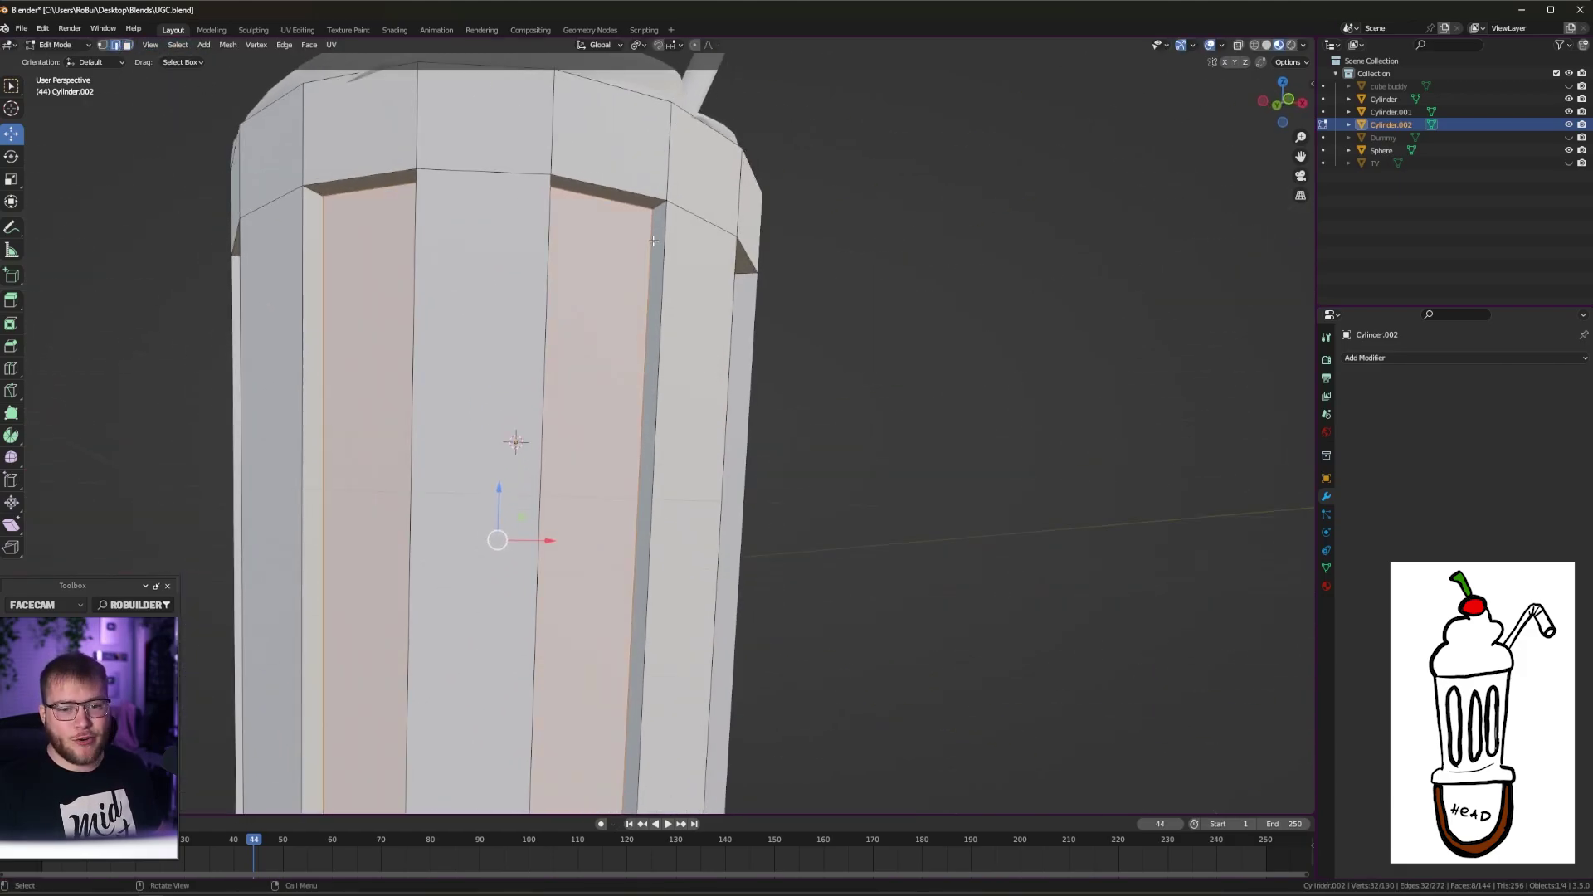
pyautogui.click(653, 204)
pyautogui.moveTo(652, 205); pyautogui.dragTo(528, 238, button='middle')
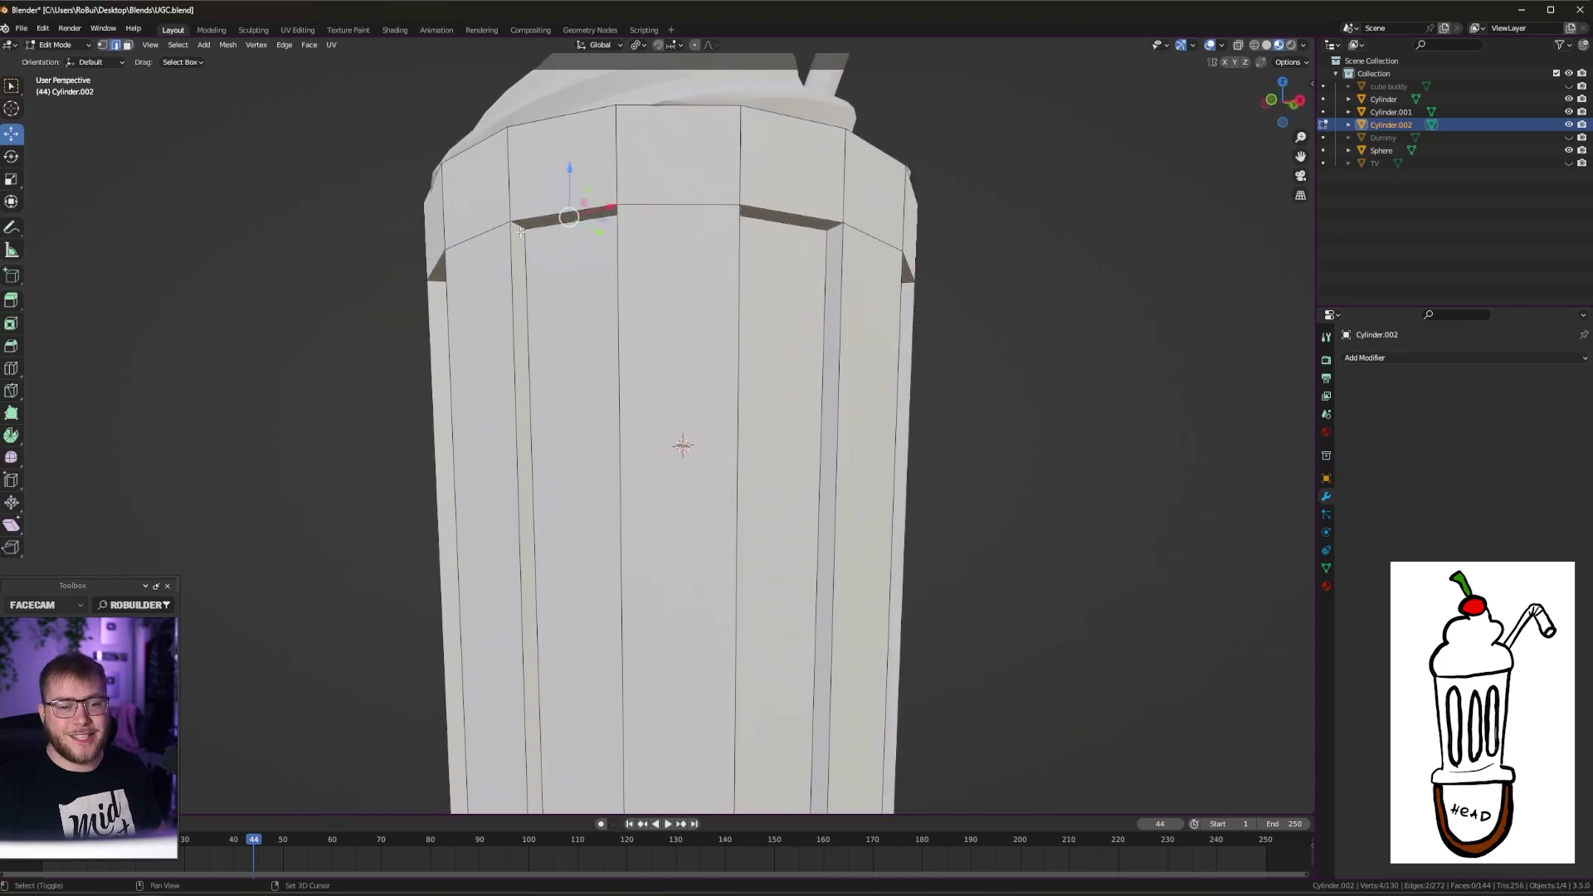
pyautogui.keyDown('shift'); pyautogui.click(529, 258); pyautogui.keyUp('shift')
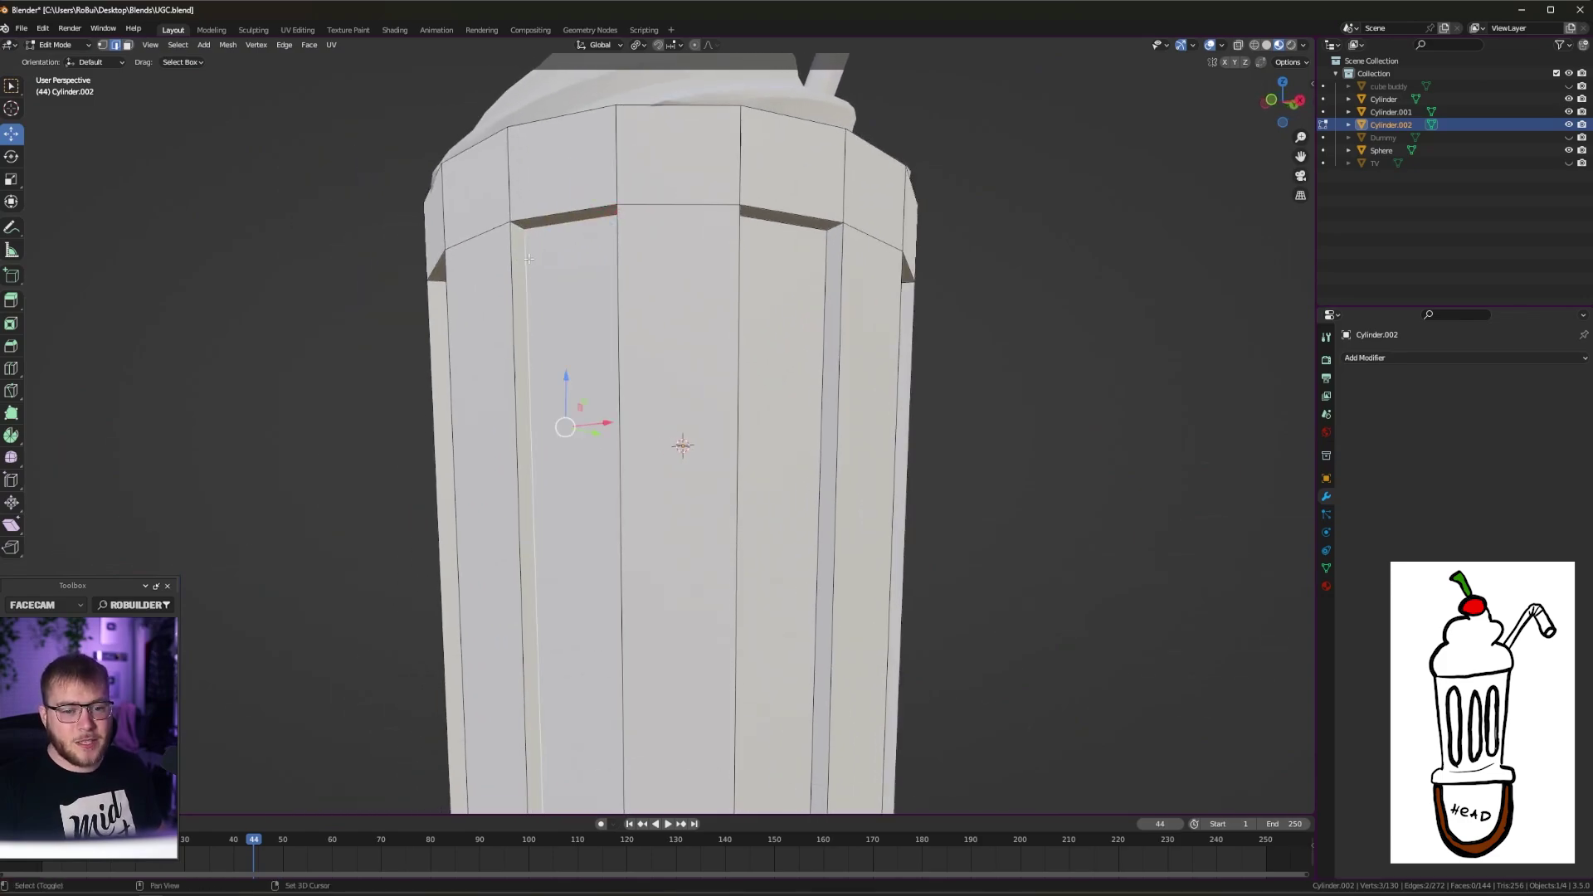
pyautogui.moveTo(568, 268); pyautogui.dragTo(640, 285, button='middle')
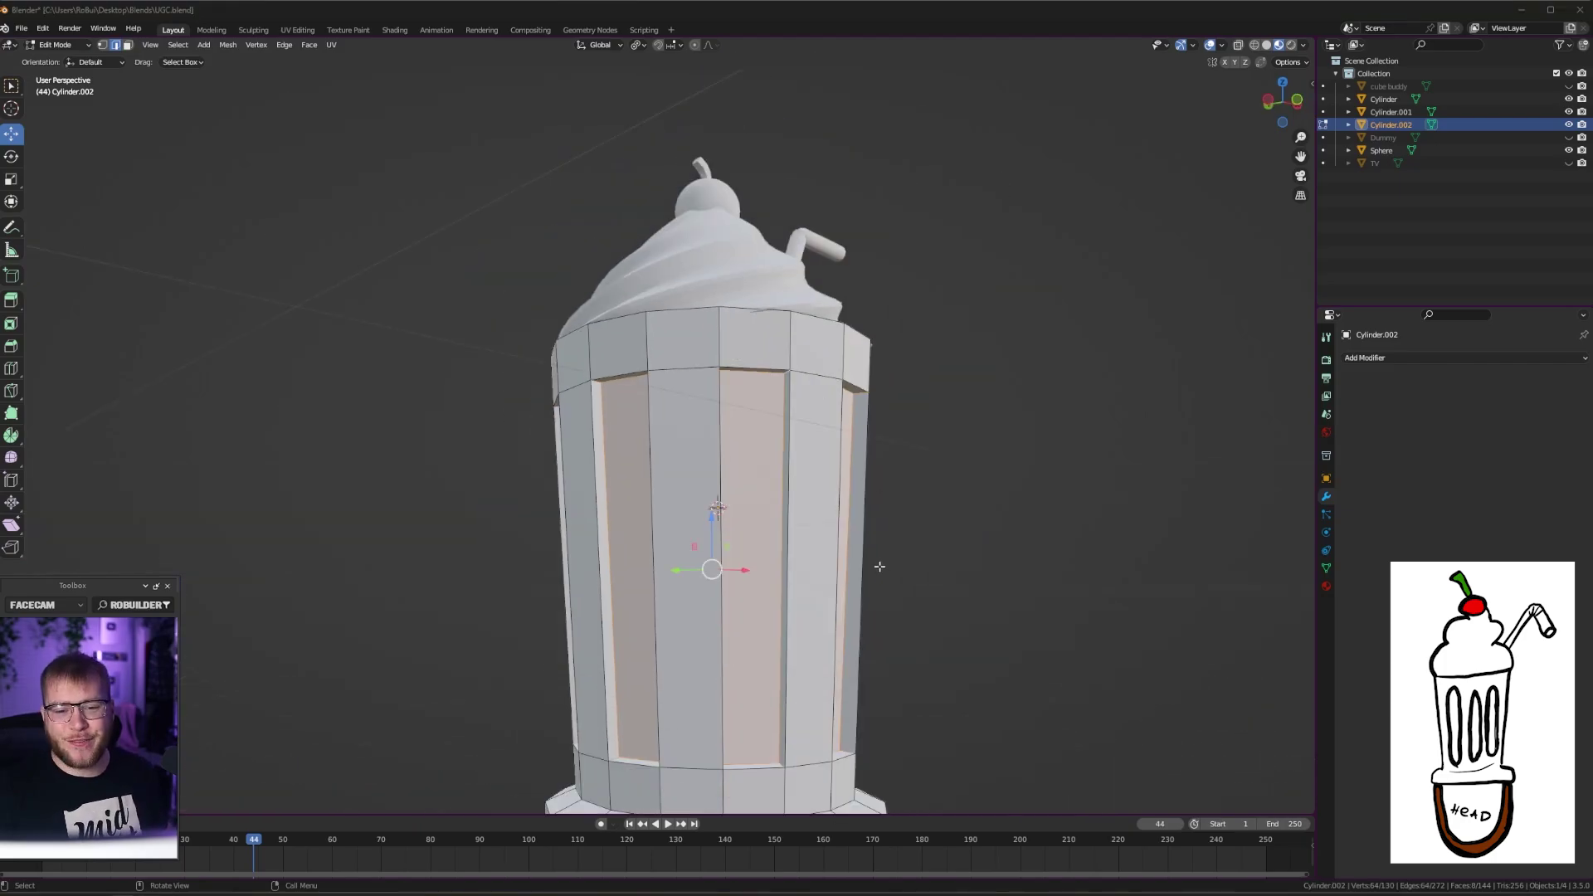
pyautogui.moveTo(879, 566); pyautogui.dragTo(714, 410, button='middle')
pyautogui.hotkey('ctrl', 'b')
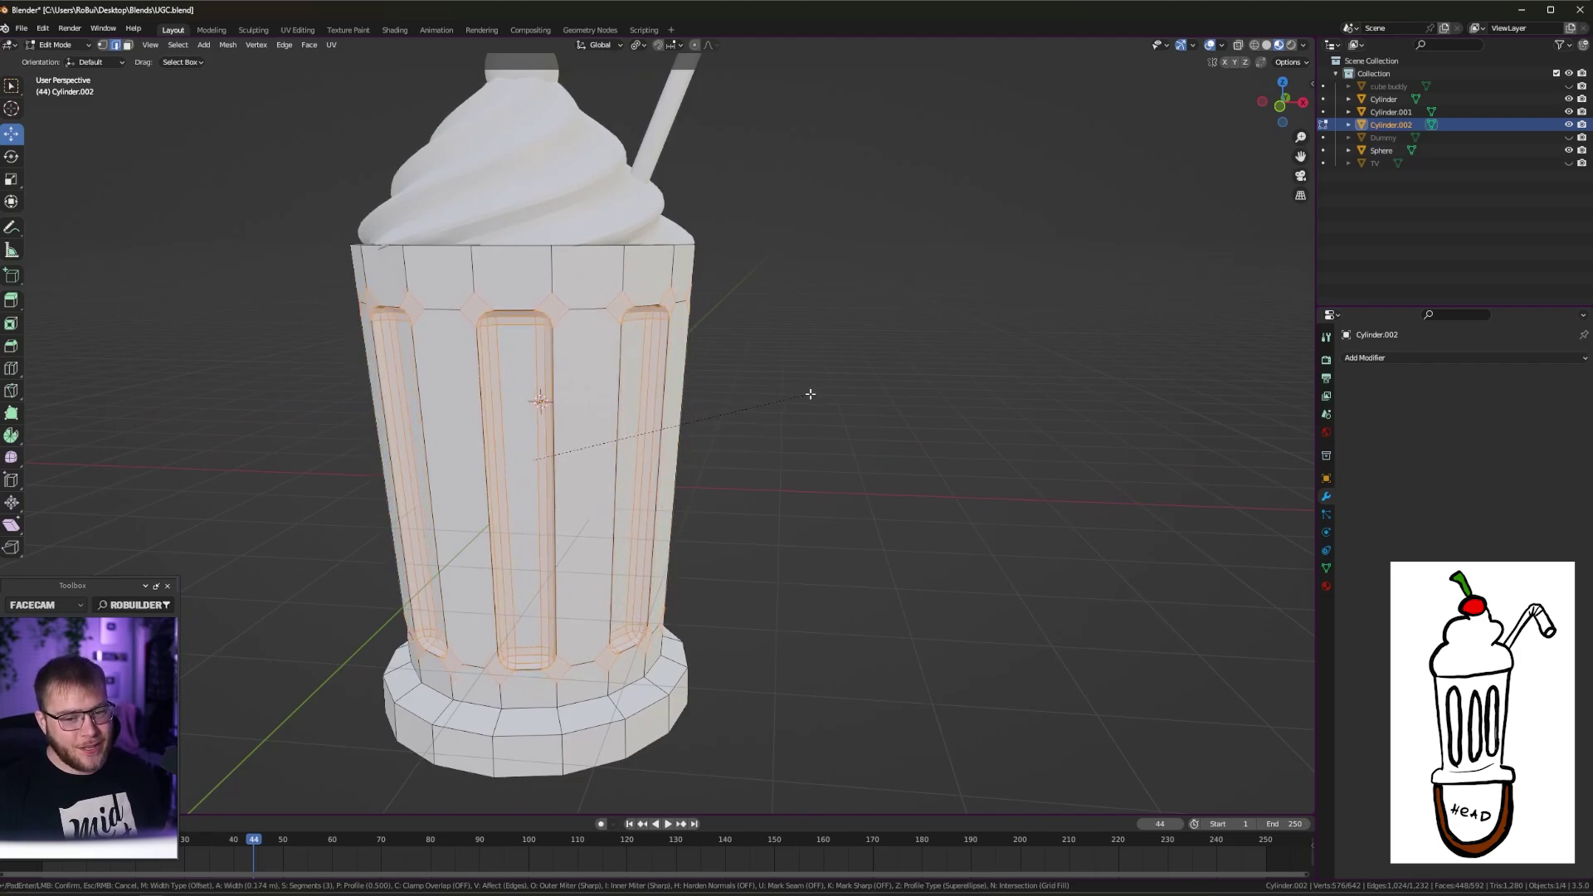
pyautogui.click(810, 394)
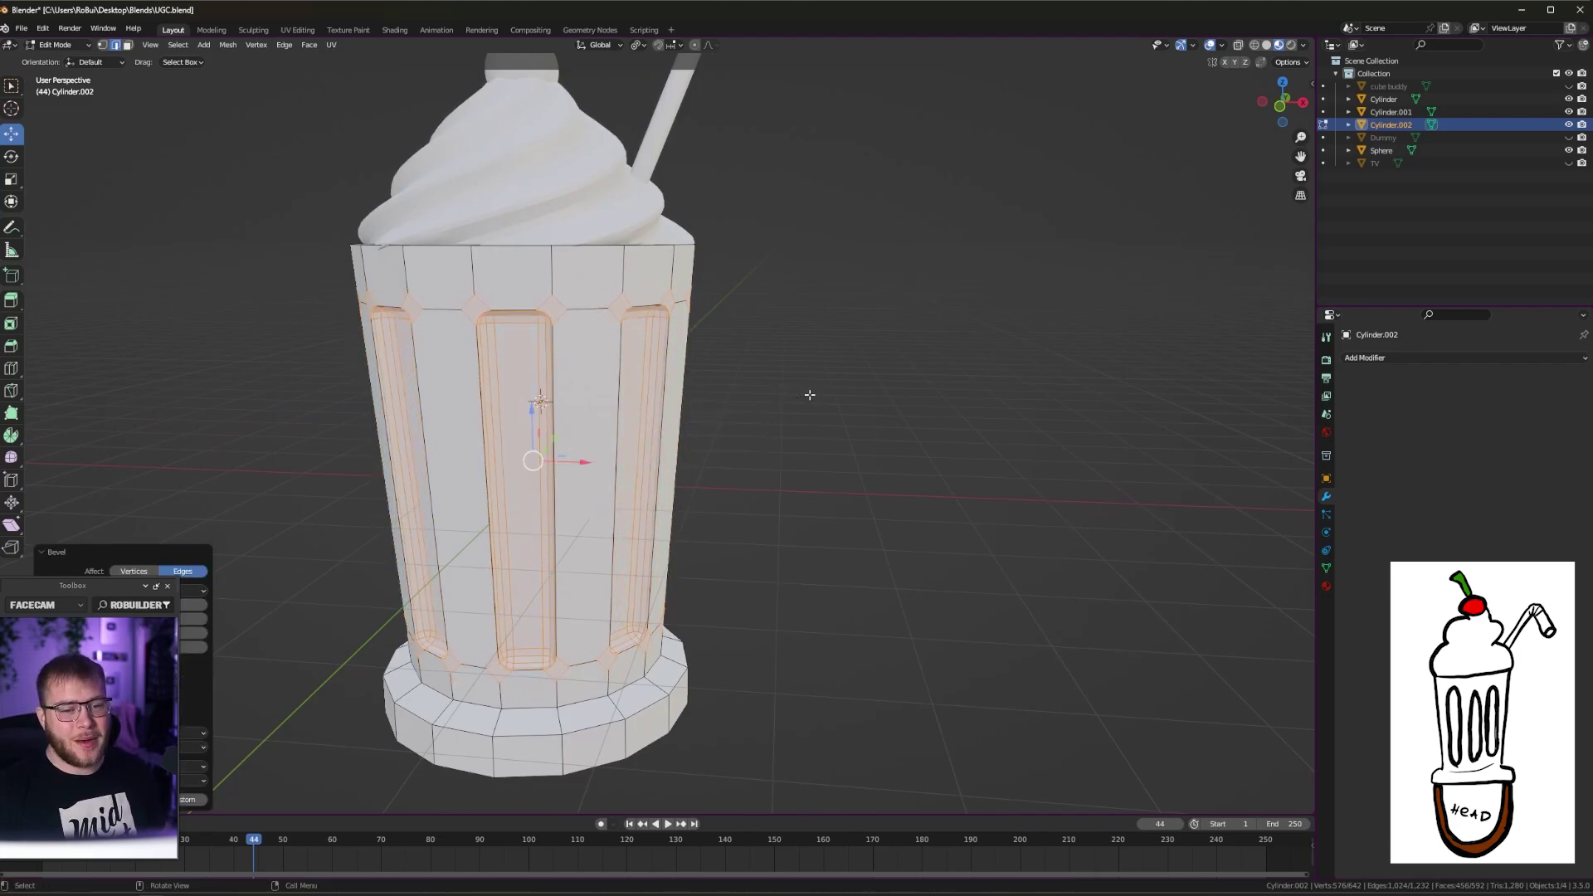
# Shade the cup smooth and bevel the upper outer edge loop of its base
pyautogui.press('Tab')
pyautogui.moveTo(809, 394); pyautogui.dragTo(741, 431, button='middle')
pyautogui.scroll(-4, 742, 433)
pyautogui.scroll(1, 731, 513)
pyautogui.scroll(3, 731, 513)
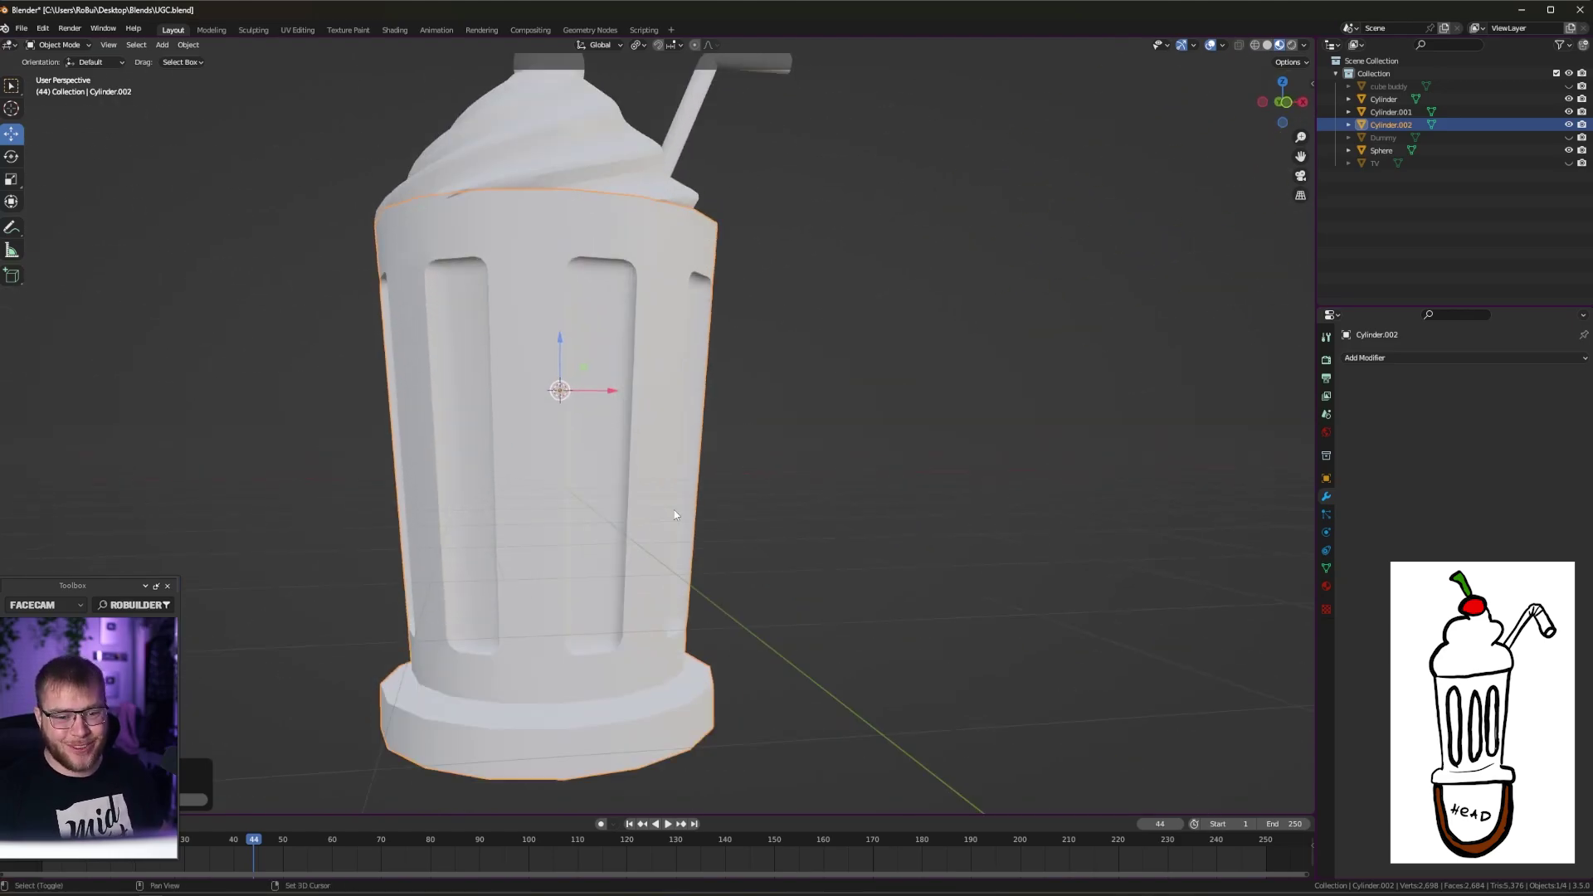
pyautogui.keyDown('shift'); pyautogui.moveTo(657, 489); pyautogui.dragTo(758, 445, button='middle'); pyautogui.keyUp('shift')
pyautogui.press('Tab')
pyautogui.keyDown('alt'); pyautogui.click(817, 641); pyautogui.keyUp('alt')
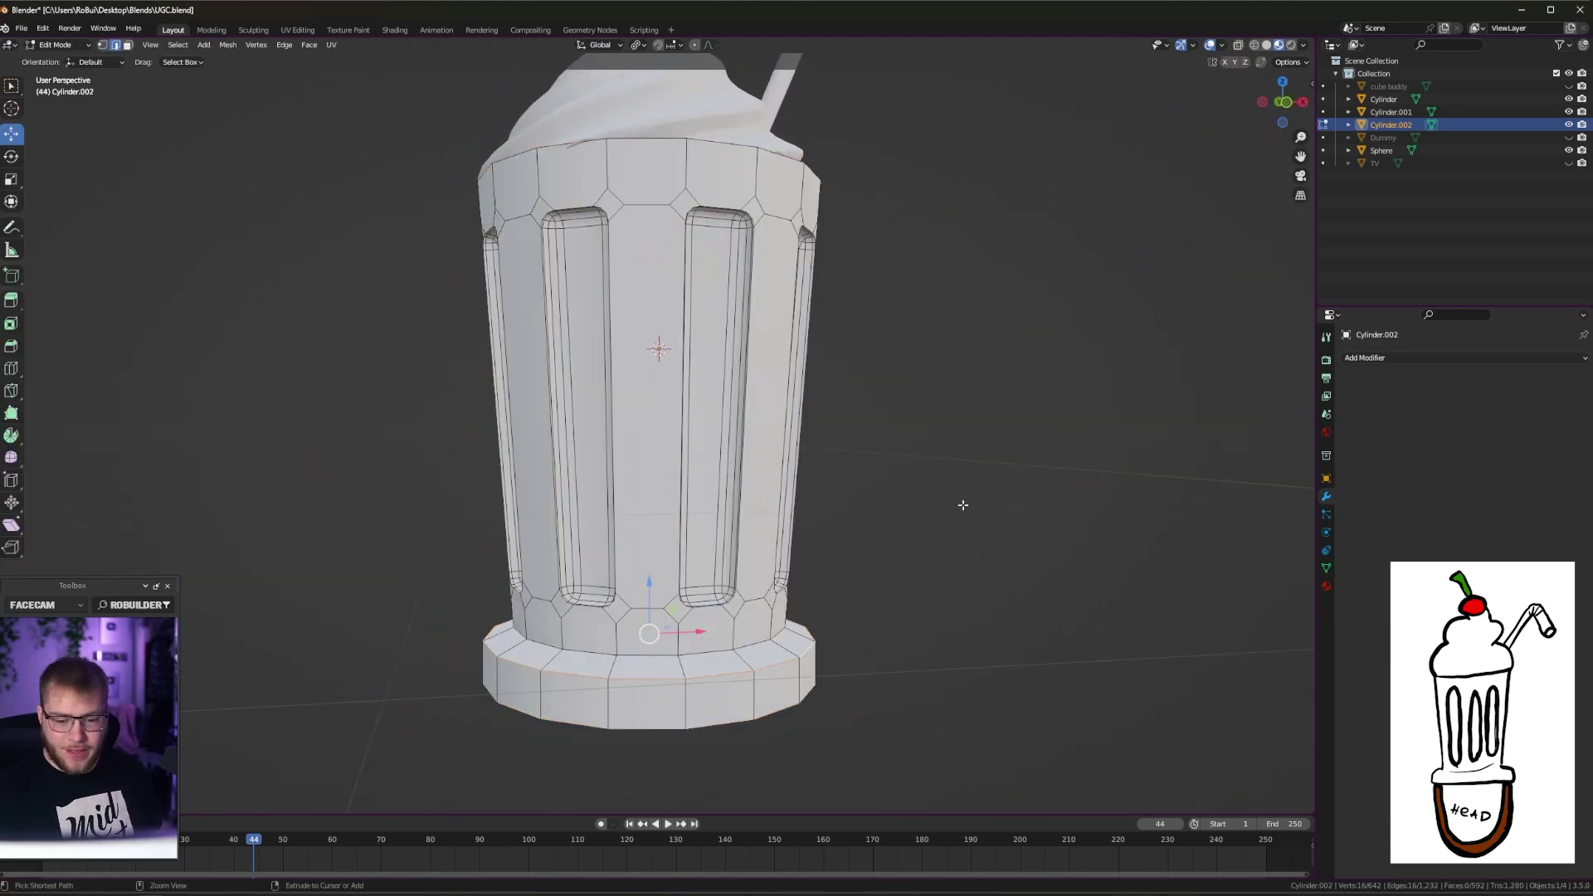
pyautogui.hotkey('ctrl', 'b')
pyautogui.click(985, 508)
pyautogui.press('Tab')
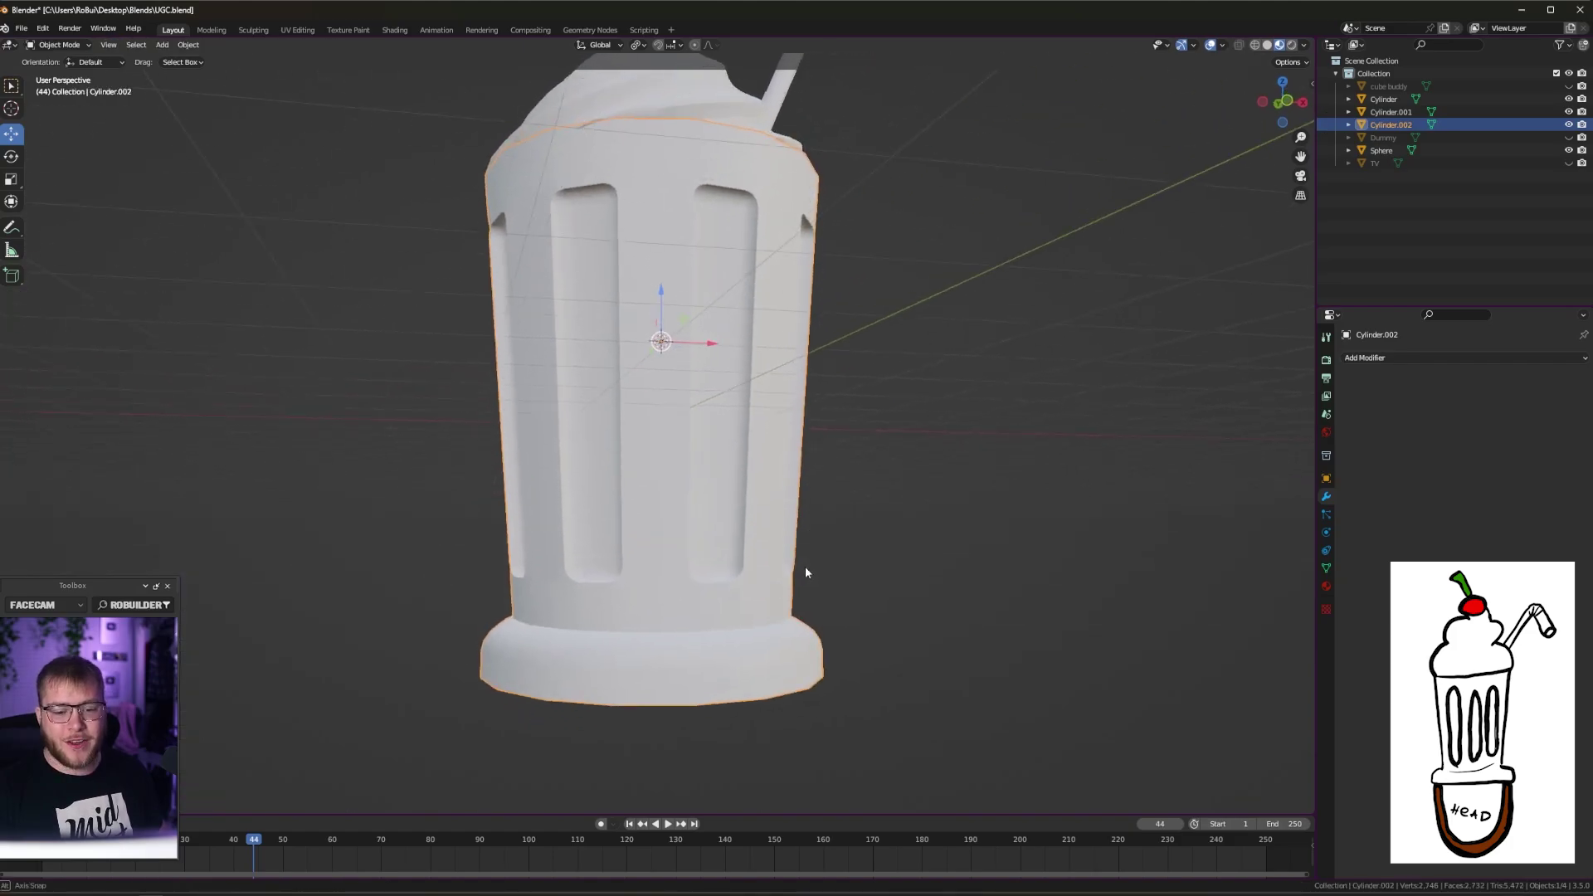
# Bevel the edge loop where the cup wall meets the base to soften the transition
pyautogui.press('Tab')
pyautogui.moveTo(805, 576); pyautogui.dragTo(821, 583, button='middle')
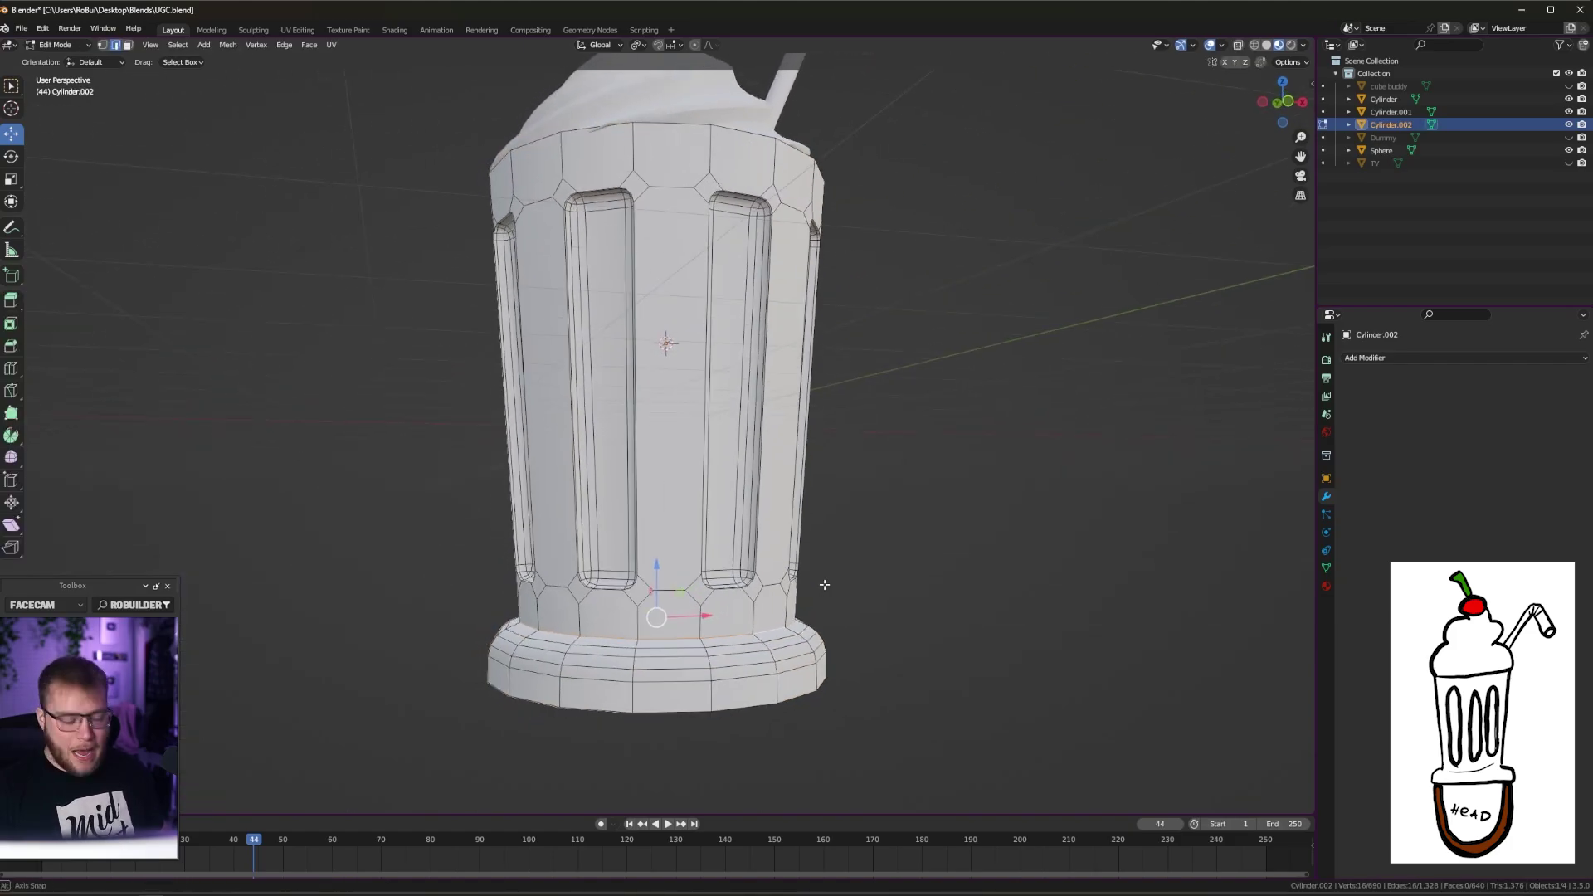
pyautogui.hotkey('ctrl', 'b')
pyautogui.click(910, 571)
pyautogui.press('Tab')
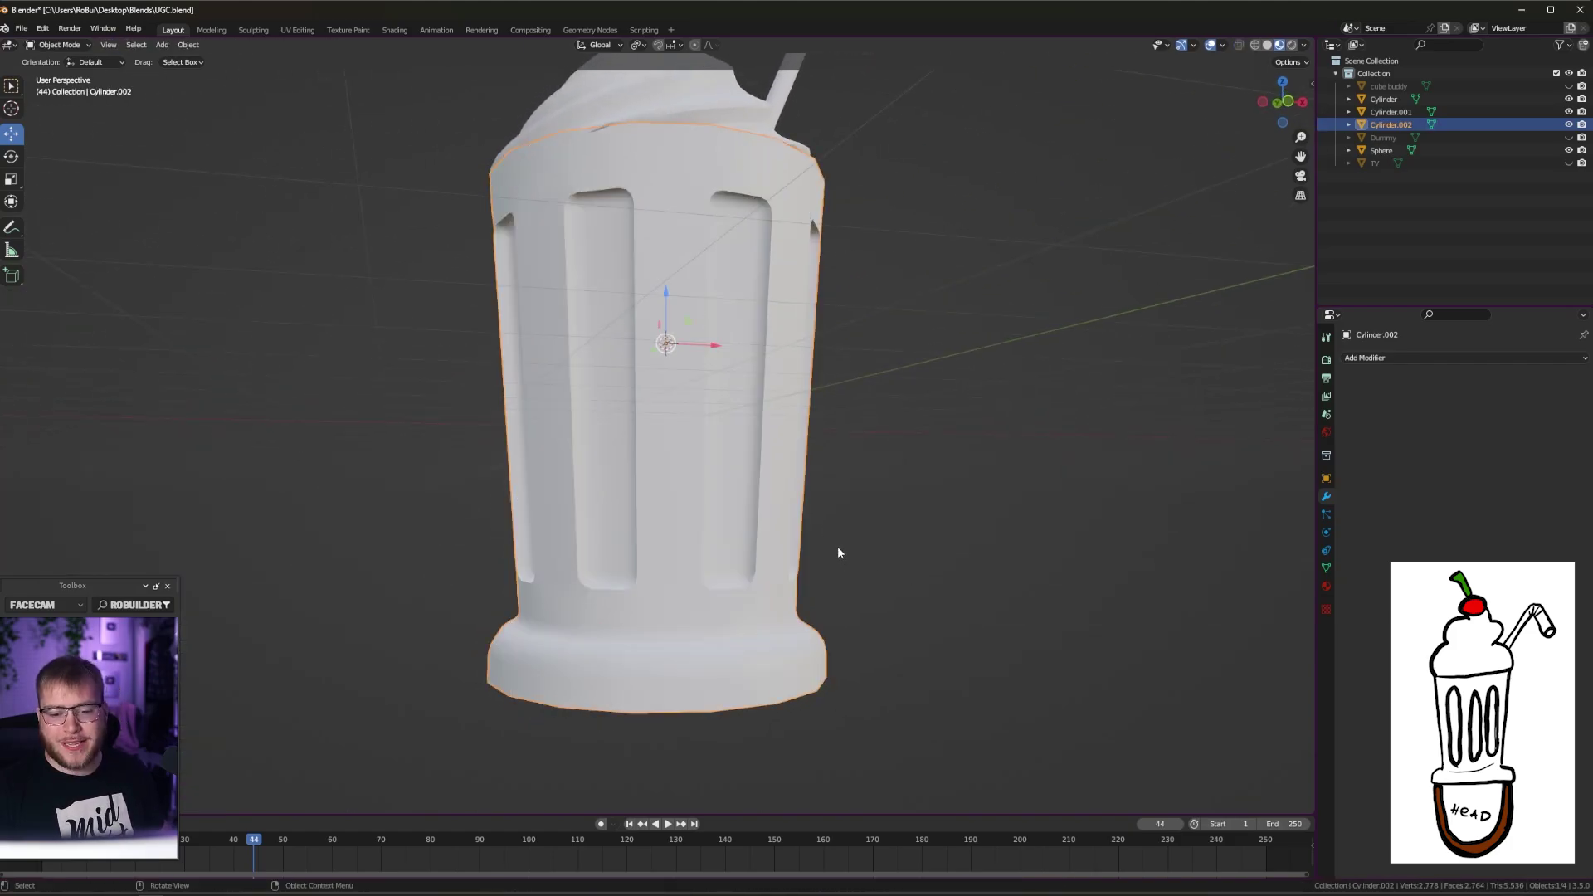
# Bevel the edge loop around the cup's top rim
pyautogui.keyDown('shift'); pyautogui.moveTo(817, 310); pyautogui.dragTo(811, 373, button='middle'); pyautogui.keyUp('shift')
pyautogui.moveTo(811, 374); pyautogui.dragTo(786, 444, button='middle')
pyautogui.press('Tab')
pyautogui.keyDown('alt'); pyautogui.click(731, 430); pyautogui.keyUp('alt')
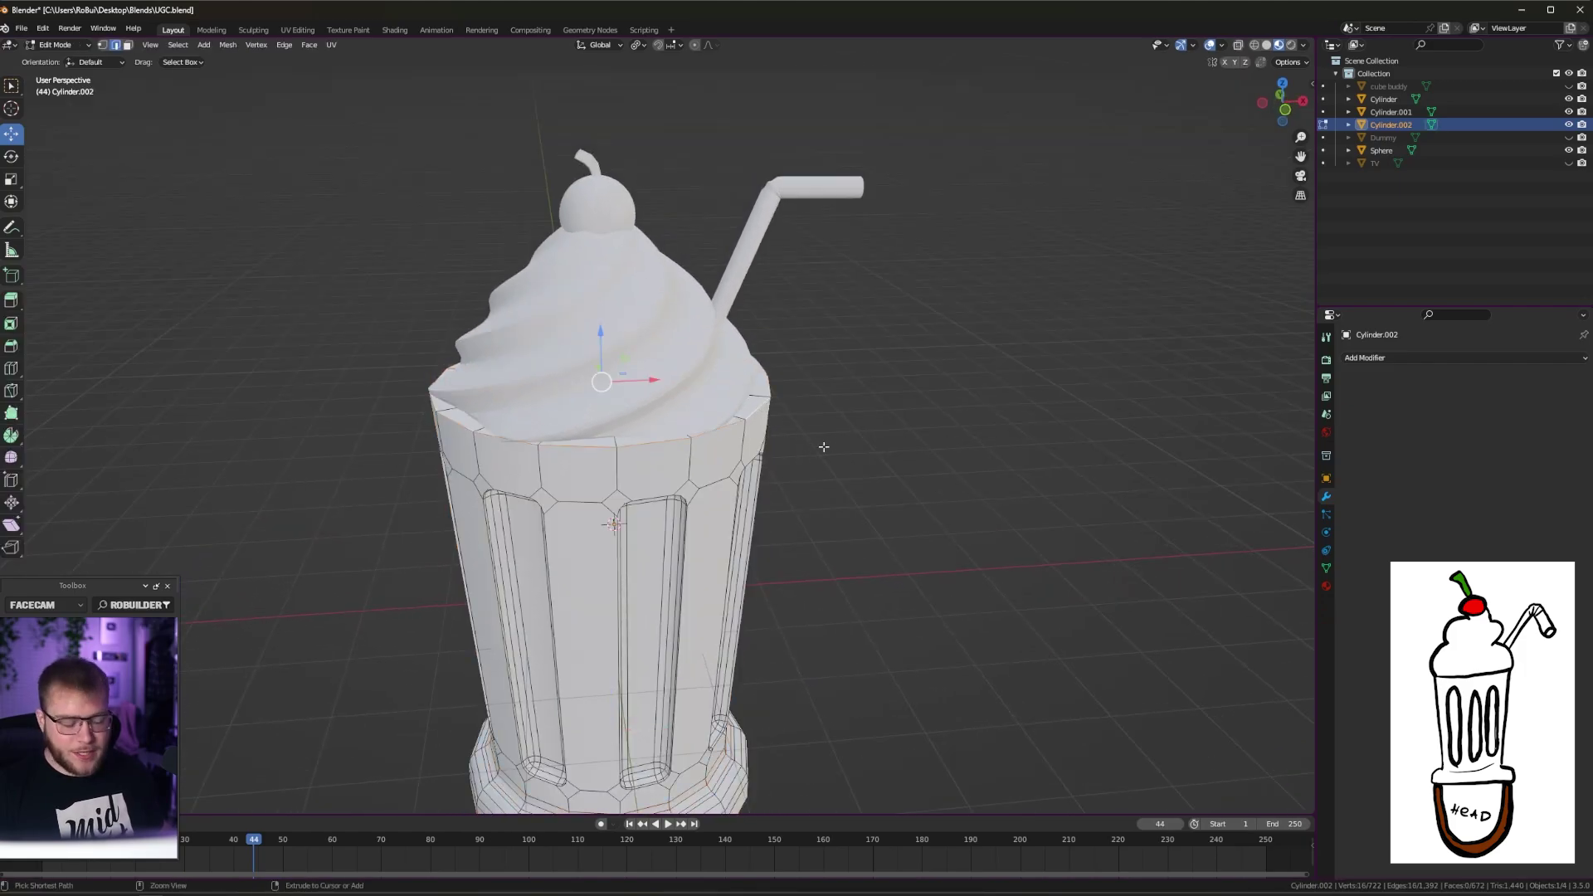
pyautogui.hotkey('ctrl', 'b')
pyautogui.click(876, 431)
# Resize the whipped cream so its lower edge sits just inside the cup's rim
pyautogui.press('s')
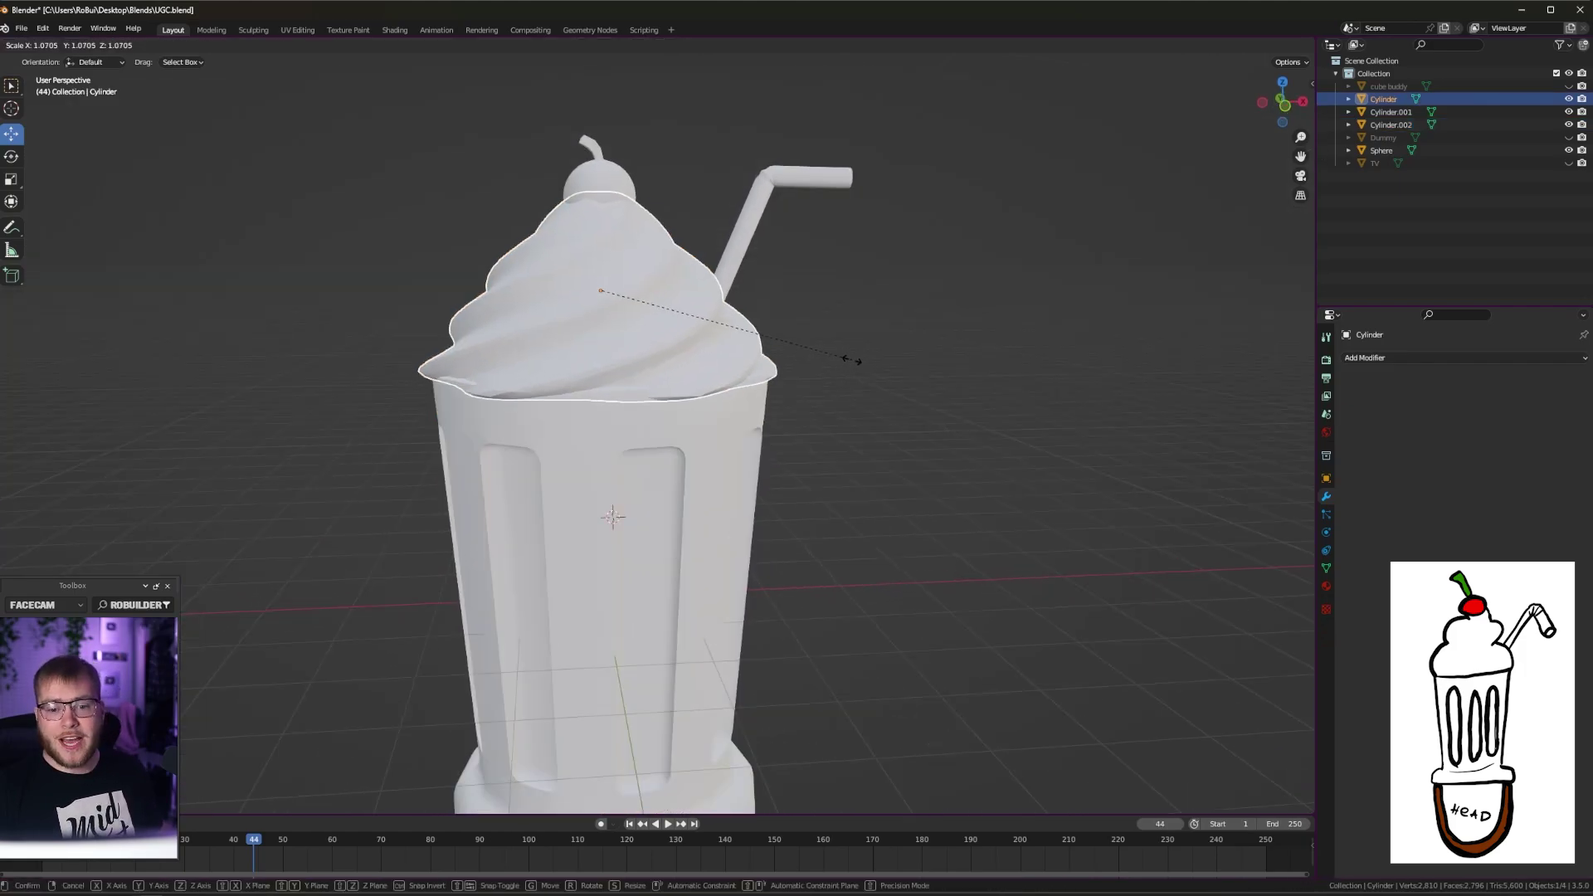
pyautogui.click(877, 365)
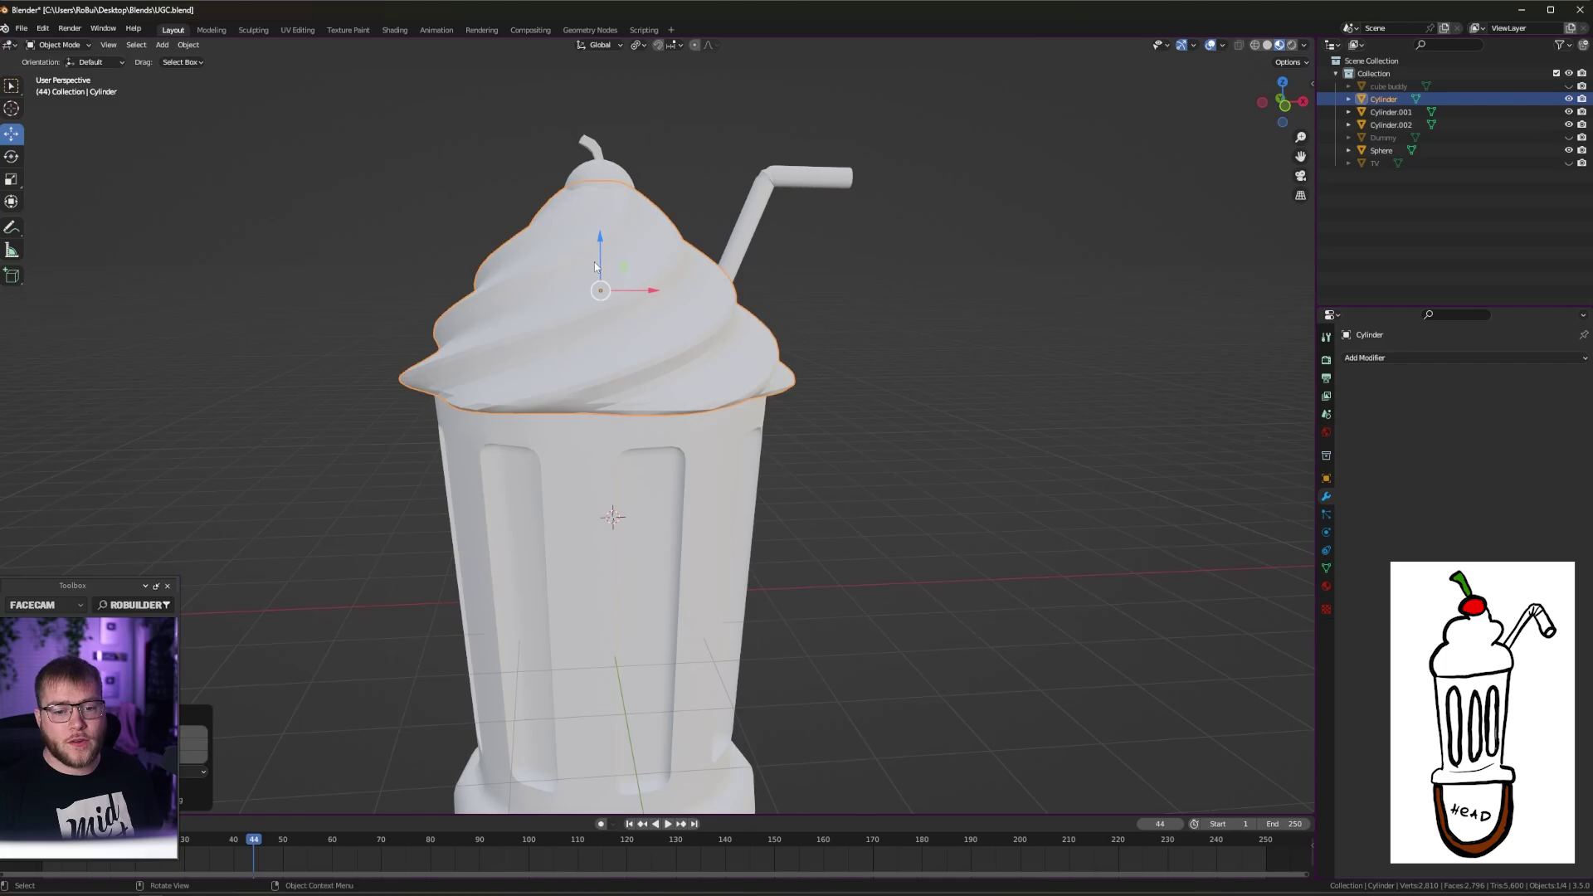
pyautogui.moveTo(599, 265); pyautogui.dragTo(777, 397, button='middle')
pyautogui.press('Tab')
pyautogui.press('Tab')
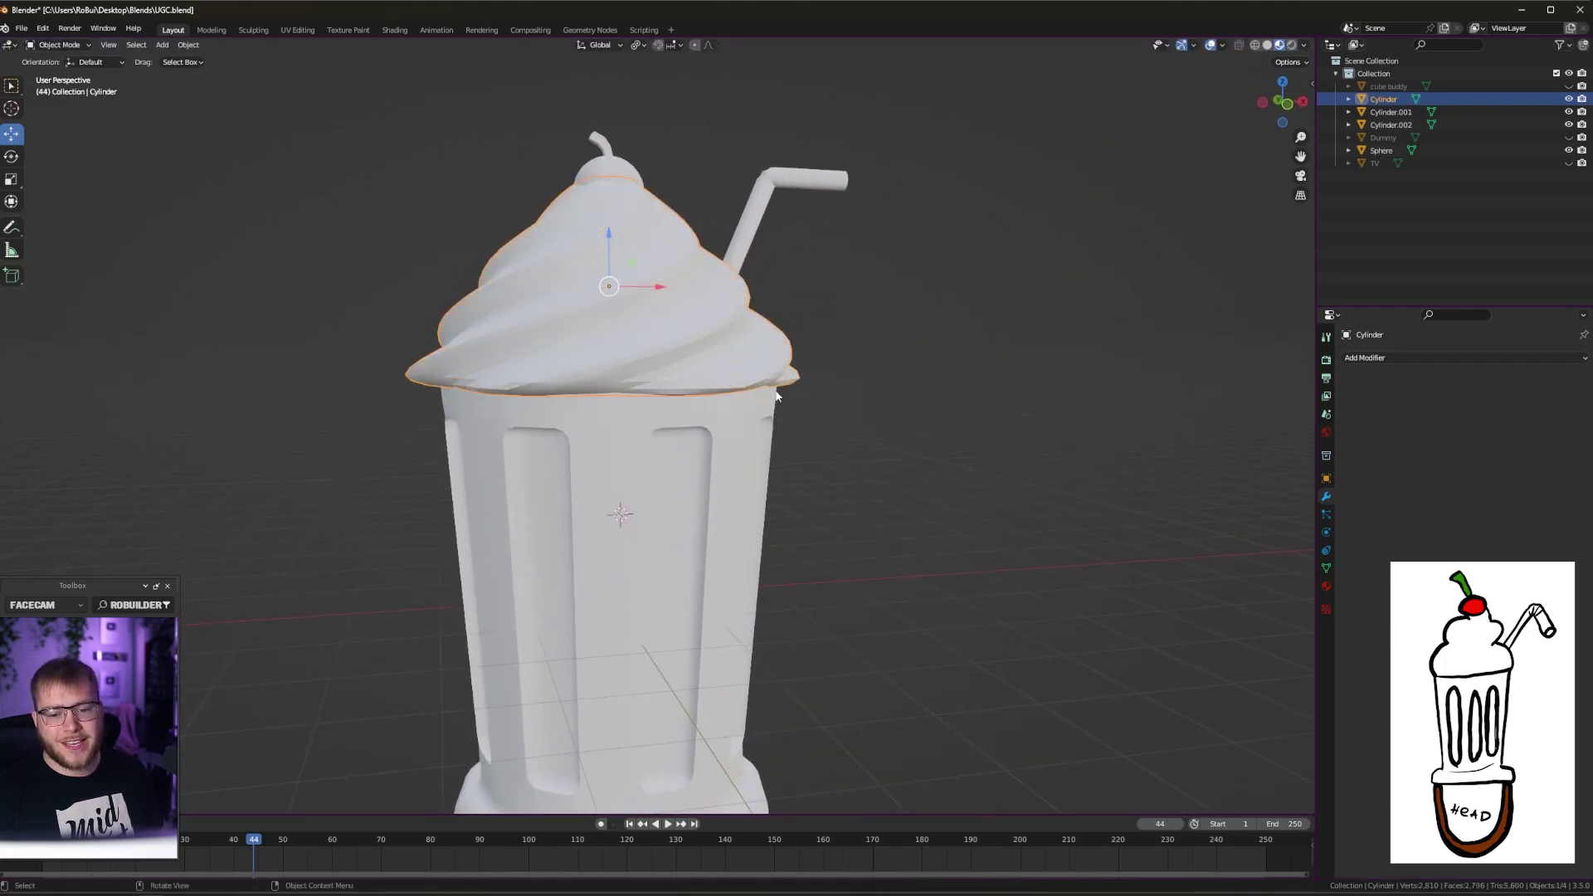
pyautogui.press('s')
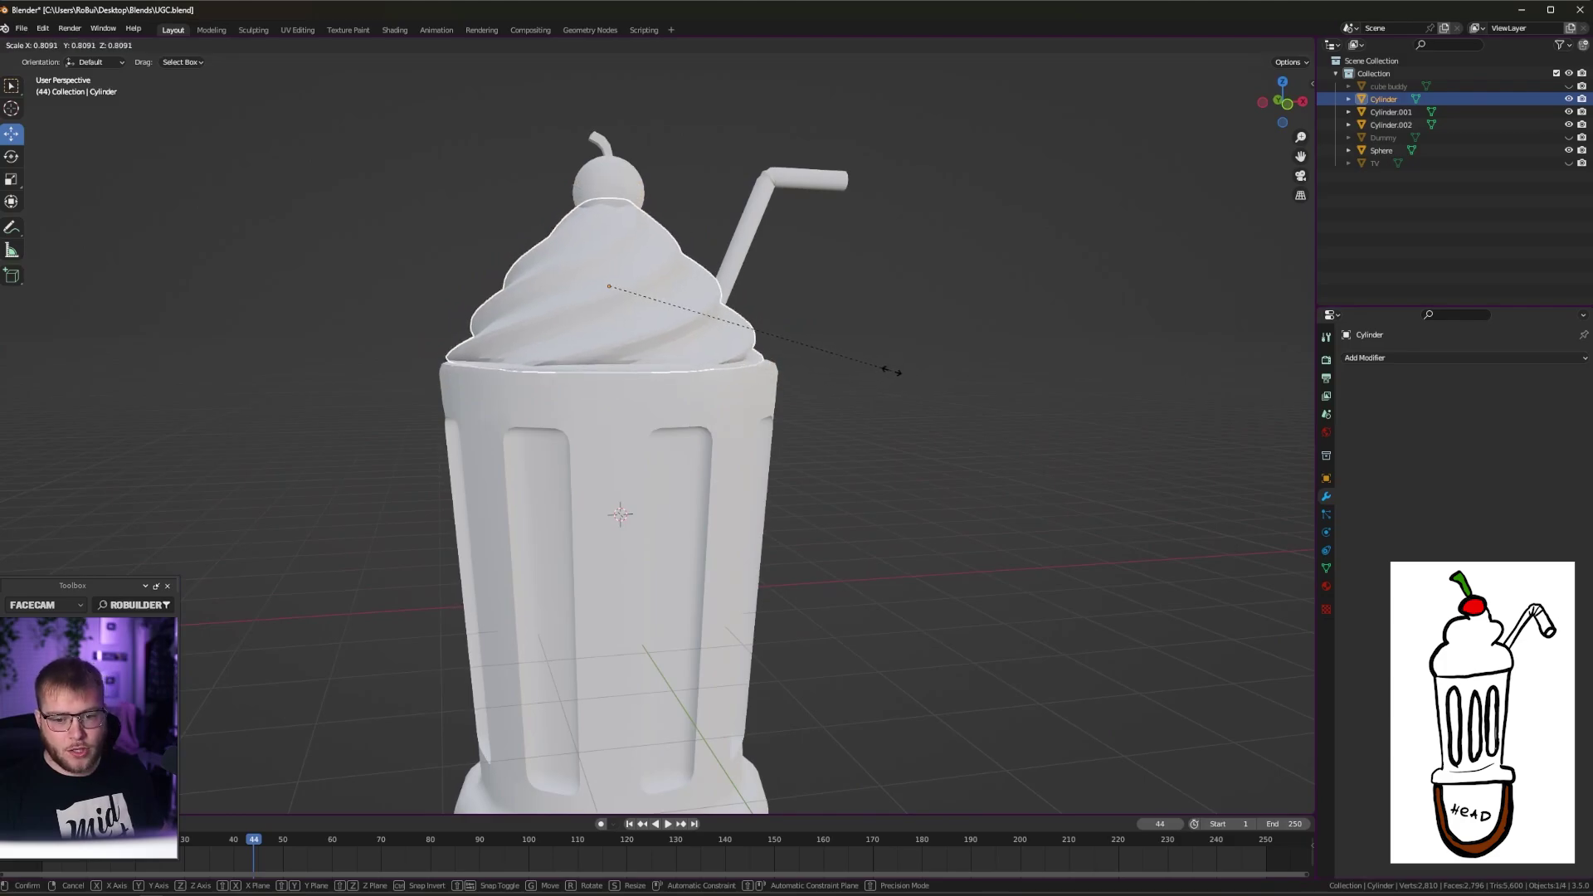
pyautogui.click(898, 371)
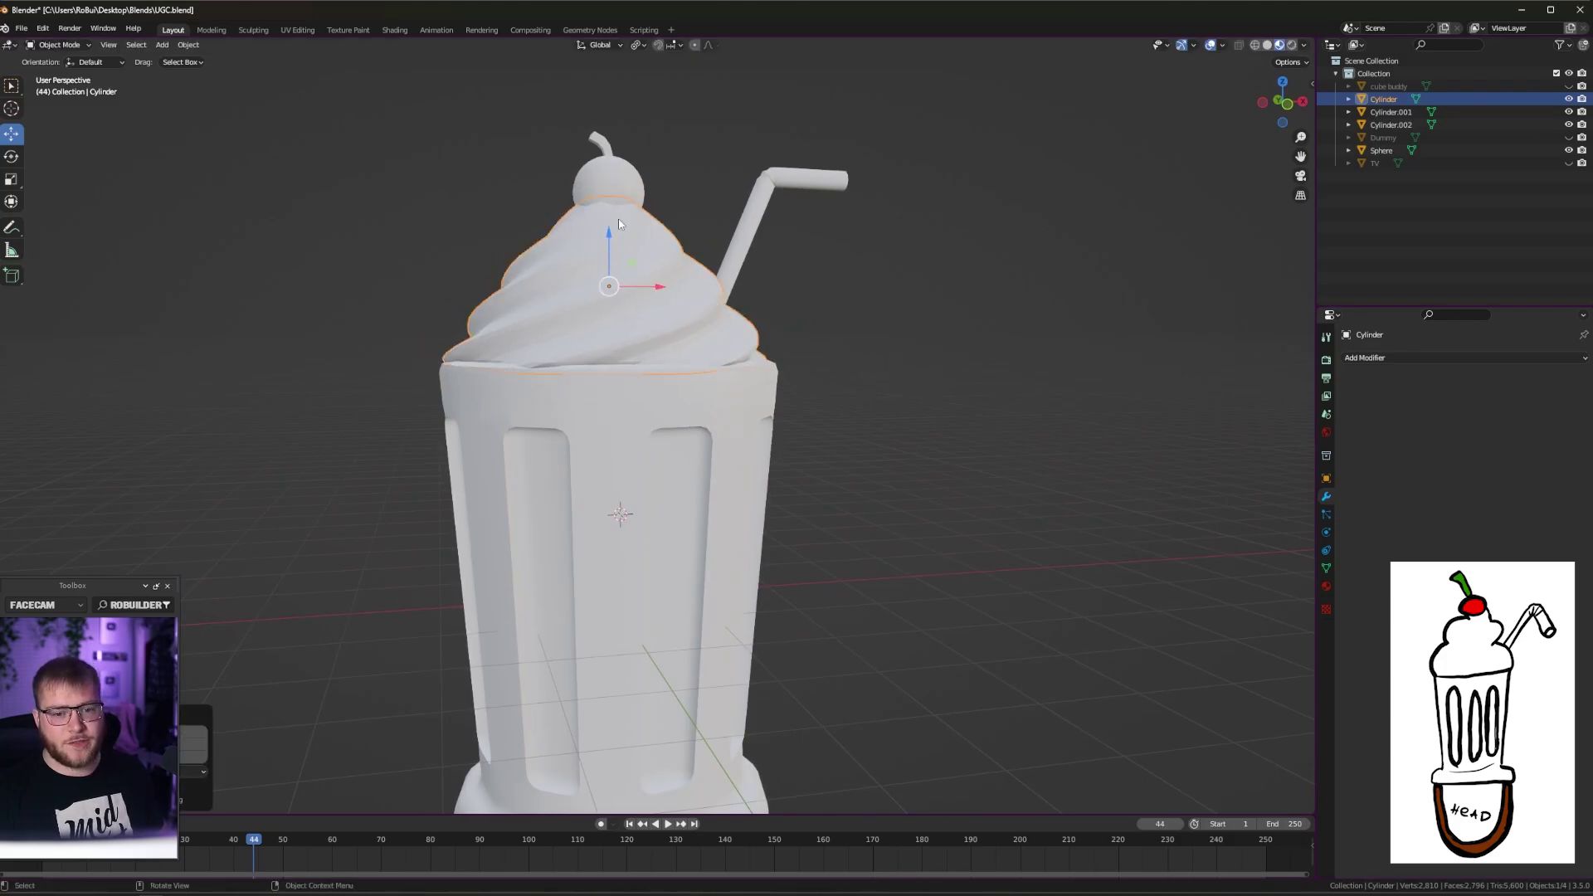
pyautogui.click(974, 328)
# Select the whipped cream together with the cherry and raise both along Z clear of the cup
pyautogui.scroll(-5, 840, 402)
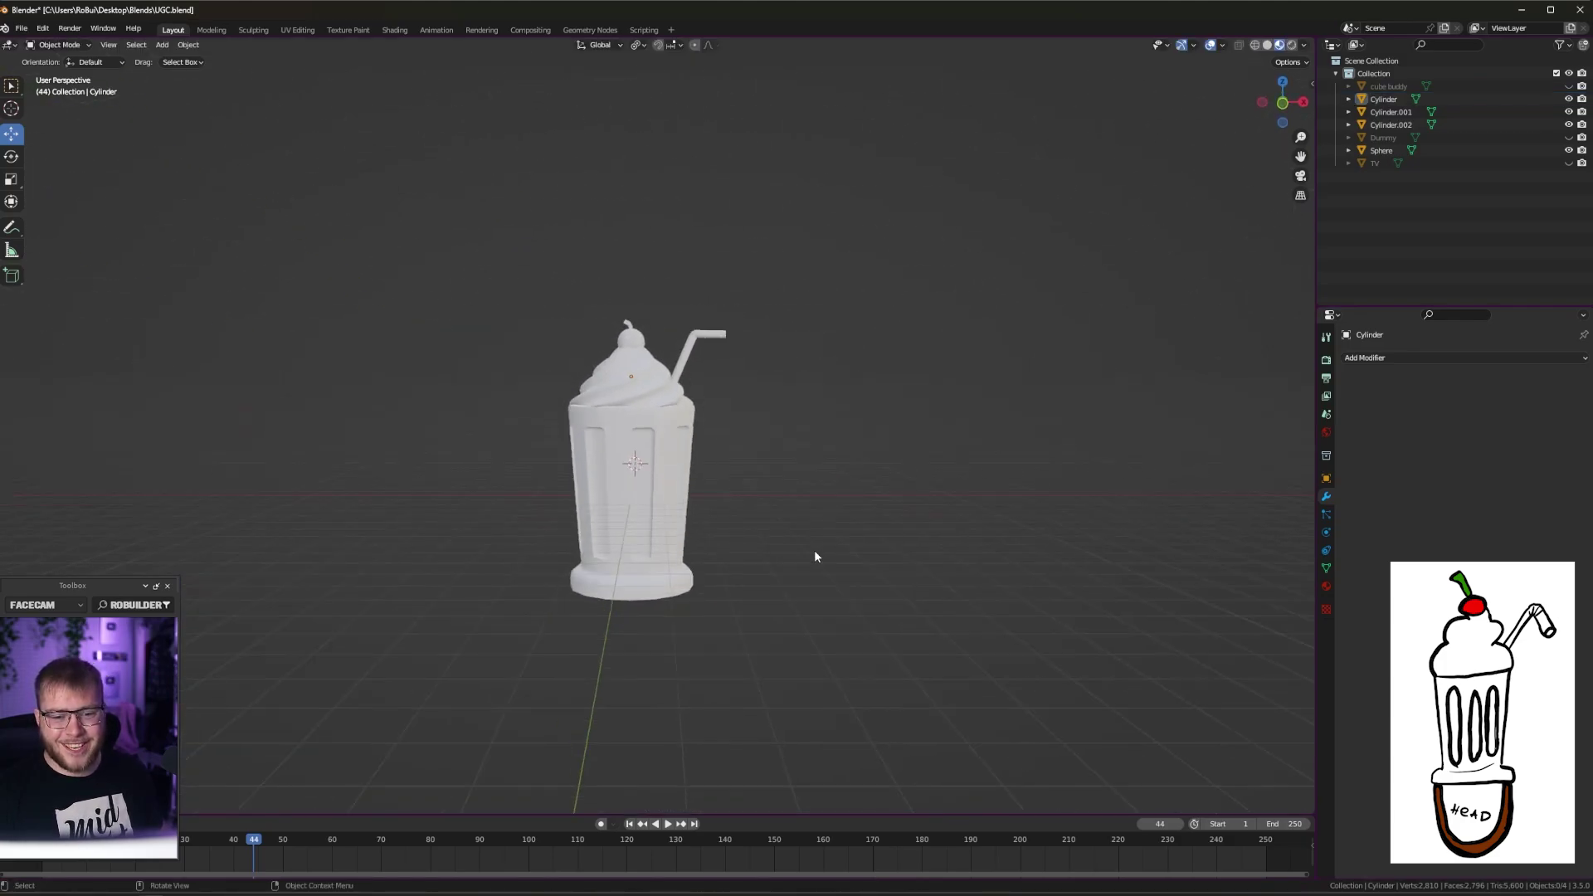
pyautogui.click(635, 368)
pyautogui.keyDown('shift'); pyautogui.click(636, 355); pyautogui.keyUp('shift')
pyautogui.scroll(4, 699, 489)
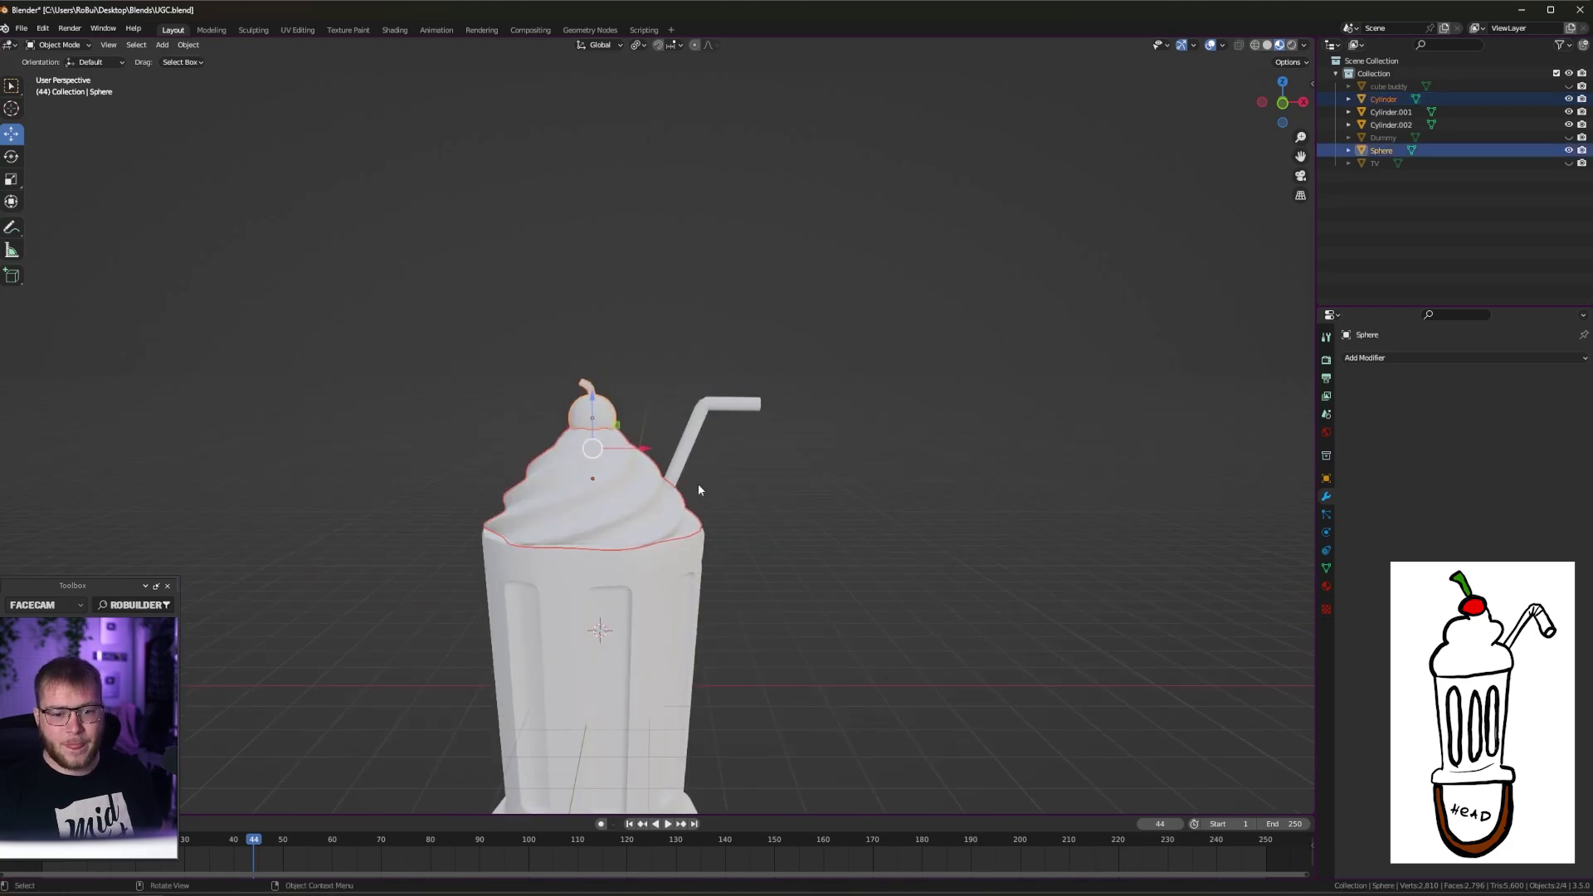
pyautogui.moveTo(595, 419); pyautogui.dragTo(596, 292)
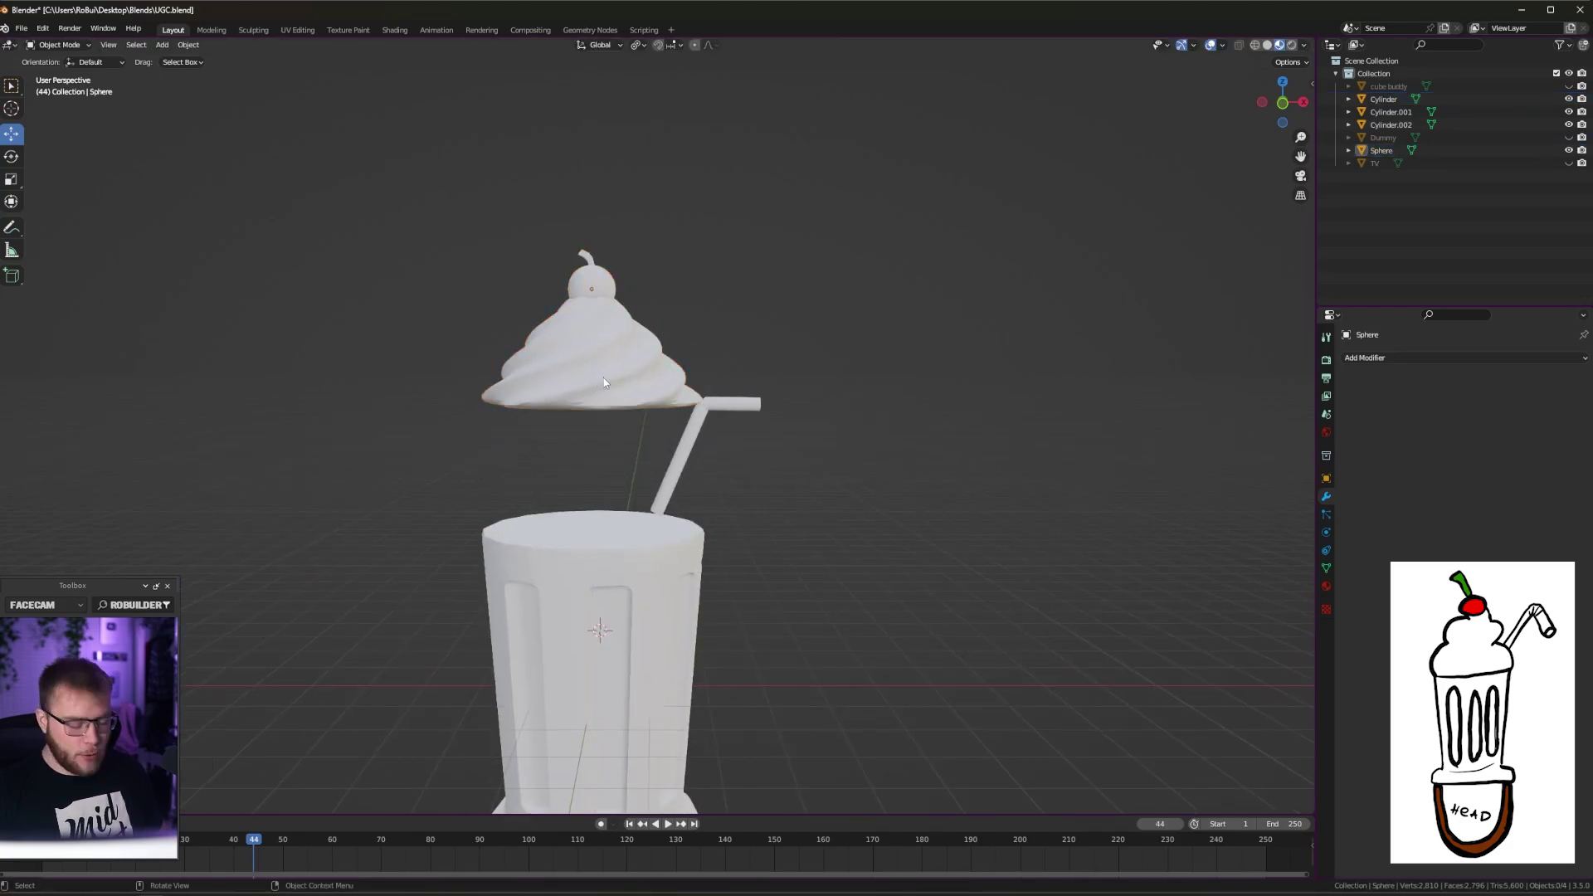
# Duplicate the whipped cream, lower the copy along Z onto the cup, and scale it up so it overhangs the rim
pyautogui.click(589, 367)
pyautogui.hotkey('shift', 'd')
pyautogui.press('z')
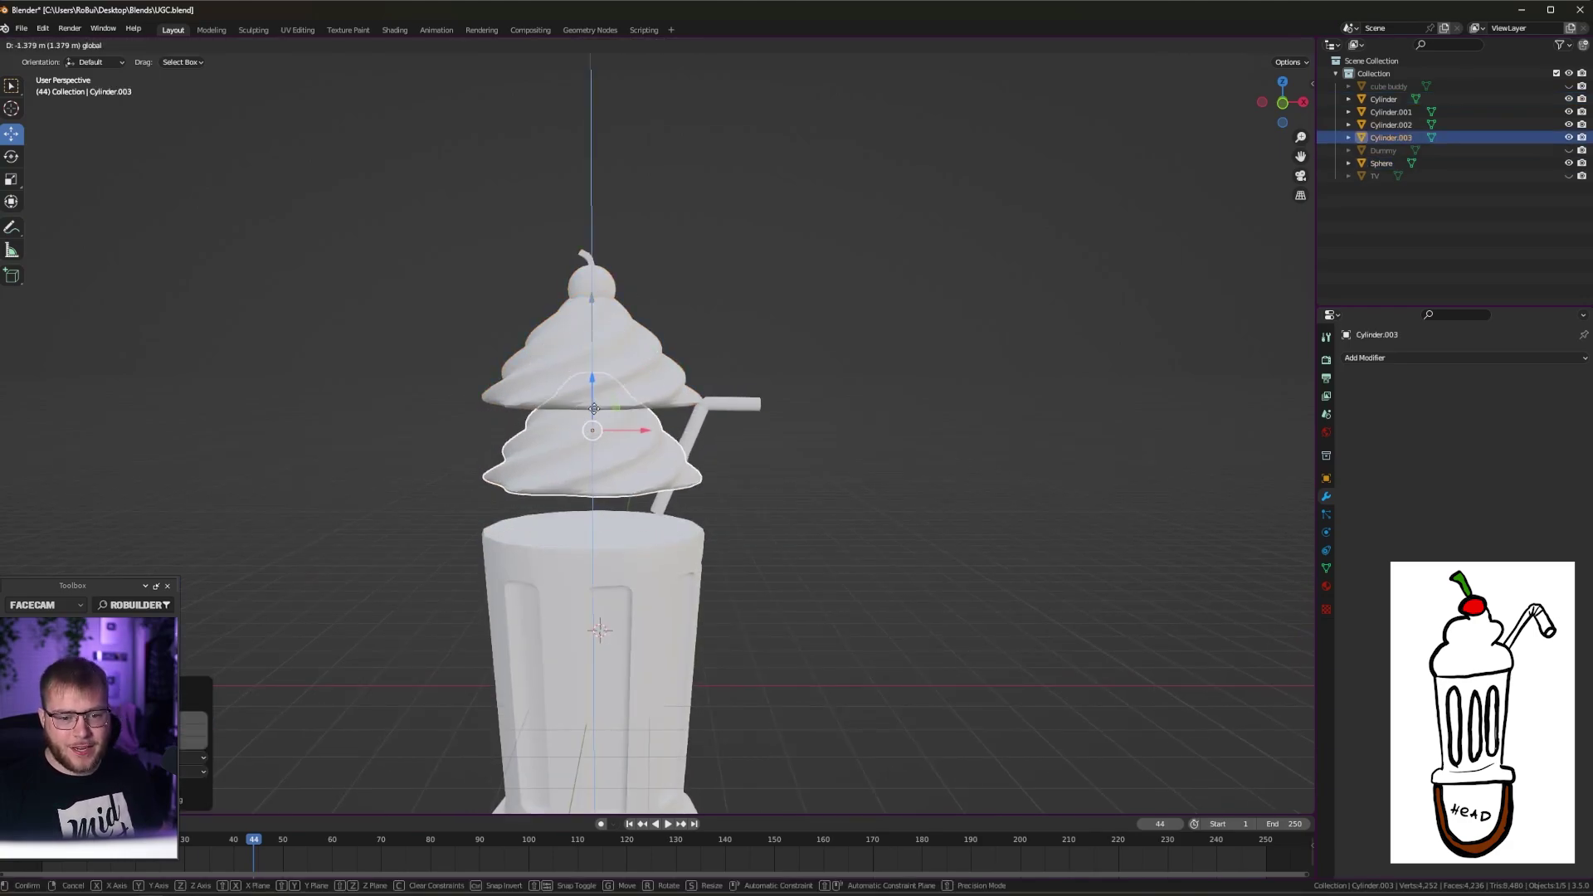
pyautogui.click(635, 456)
pyautogui.press('s')
pyautogui.click(830, 539)
# Narrow the top of the lower cream swirl by scaling its top edge loop inward with proportional editing
pyautogui.press('Tab')
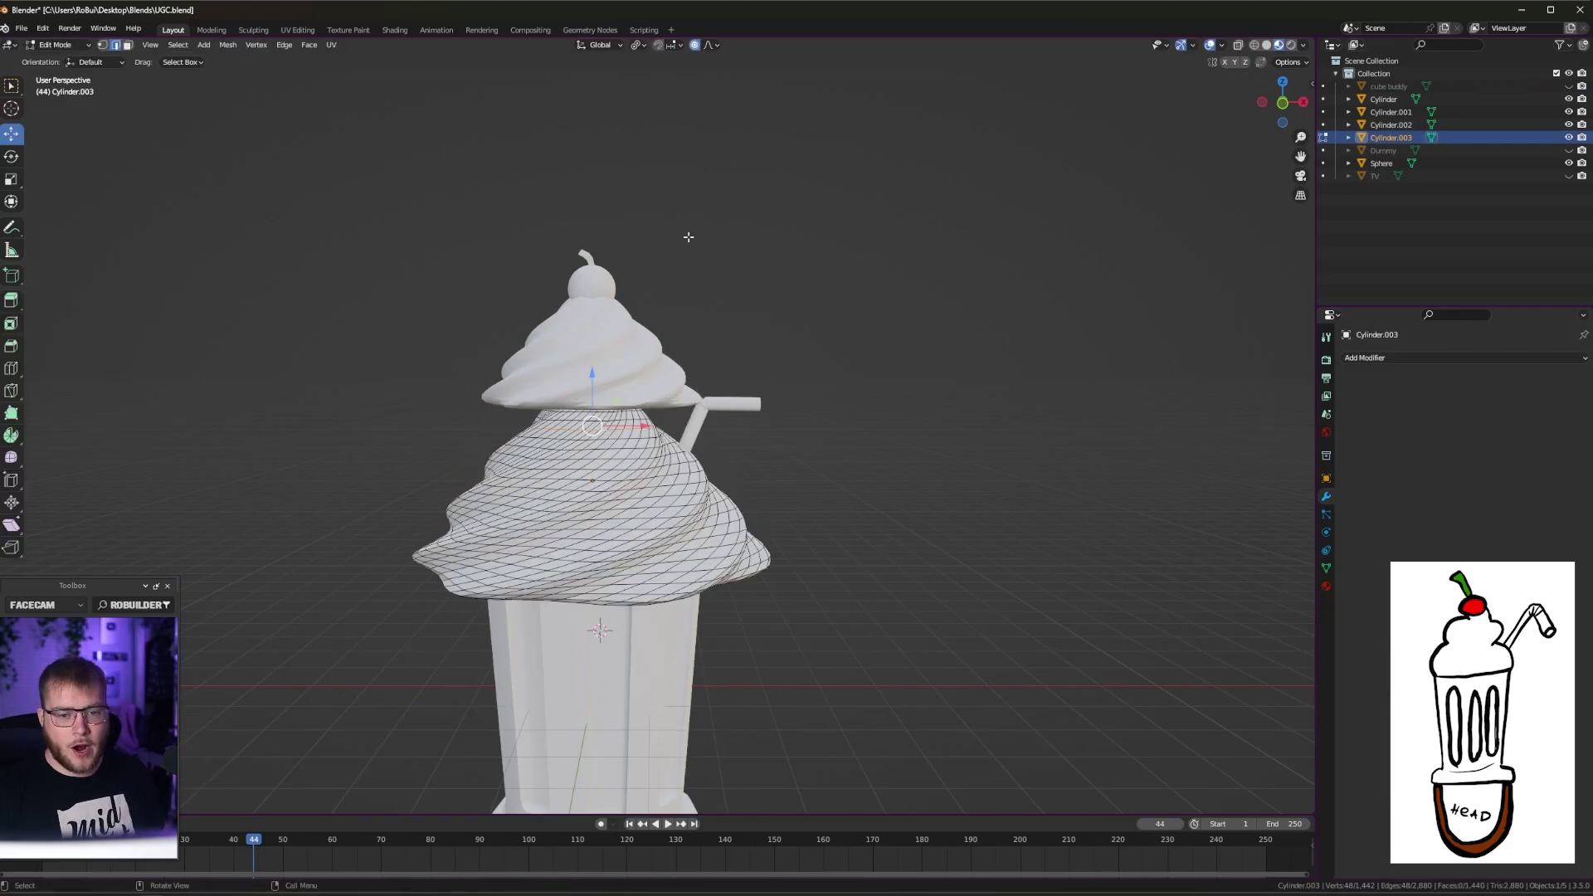
pyautogui.press('s')
pyautogui.scroll(-3, 758, 465)
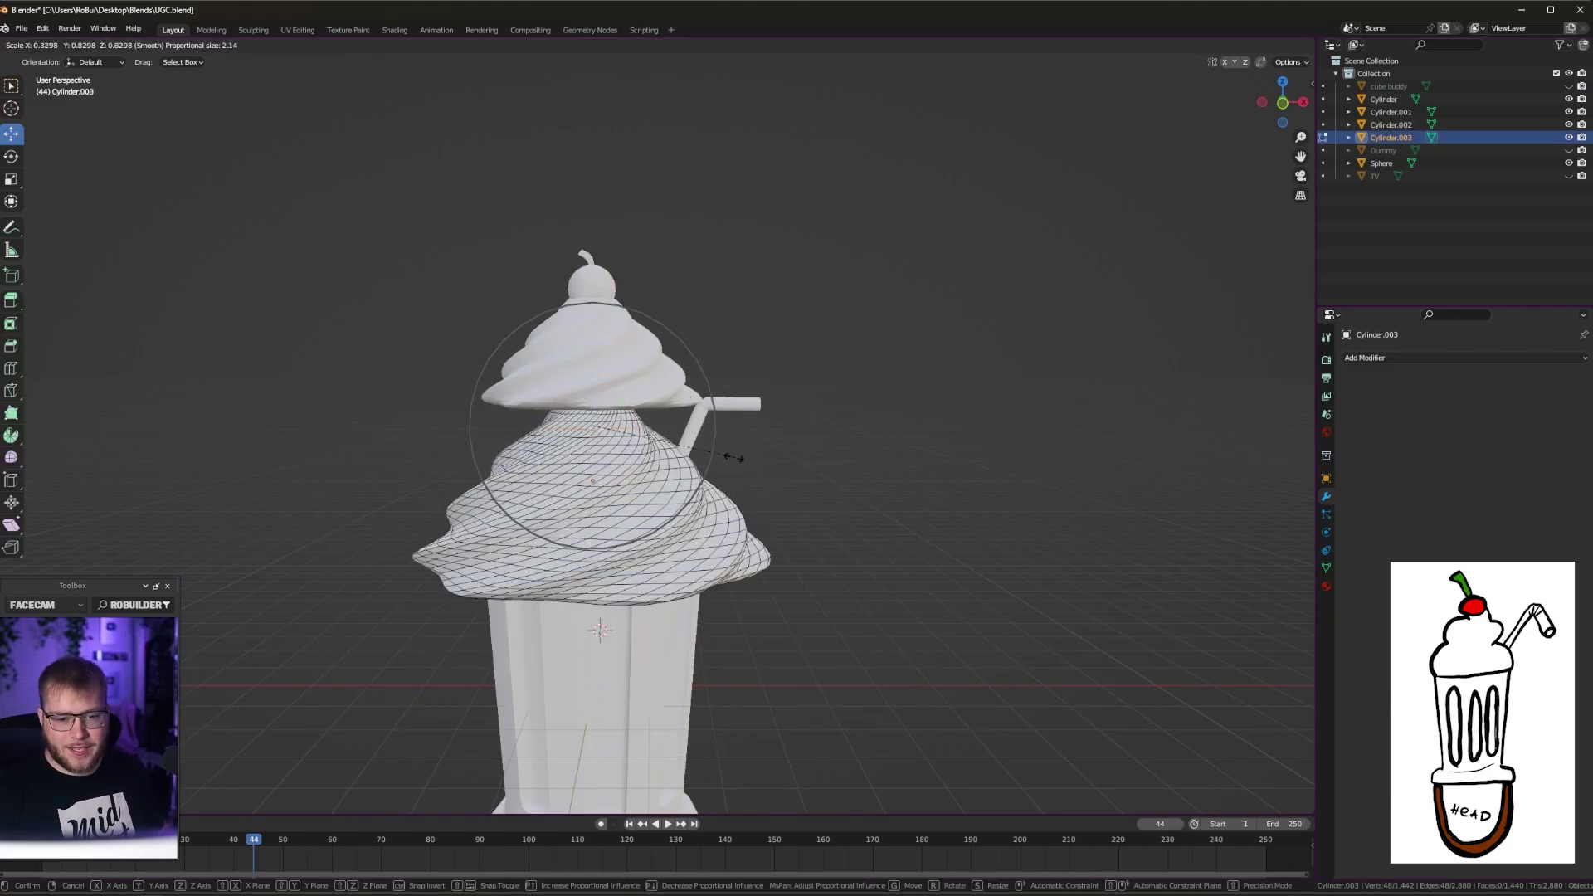
pyautogui.scroll(-2, 703, 451)
pyautogui.click(704, 453)
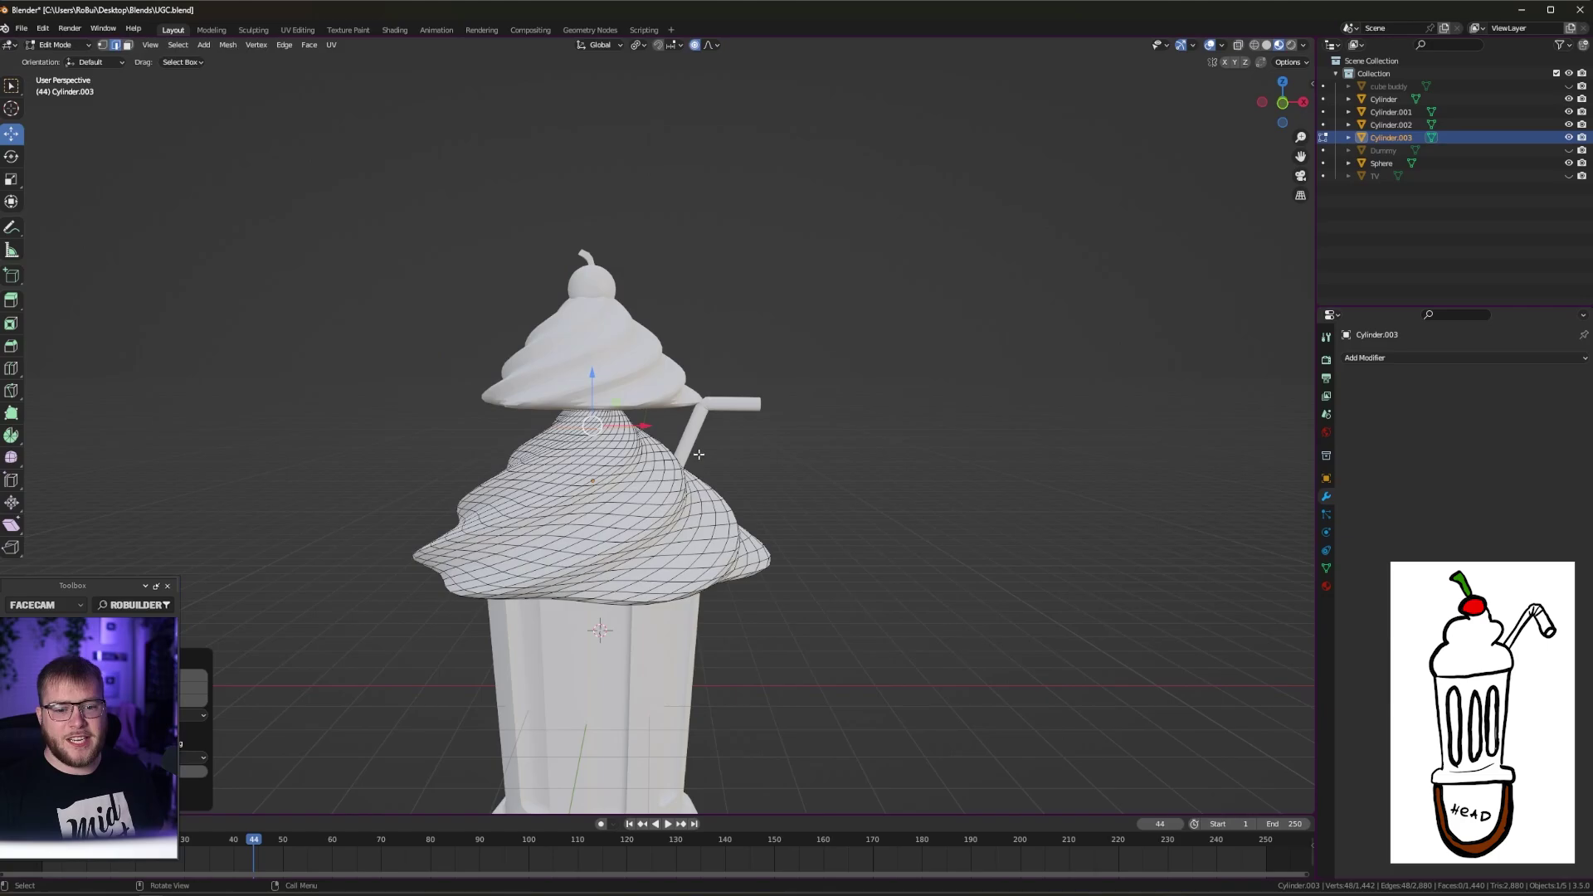
pyautogui.press('Tab')
# Select the upper whipped cream together with the cherry and lower both along Z onto the lower swirl
pyautogui.click(625, 383)
pyautogui.keyDown('shift'); pyautogui.click(599, 279); pyautogui.keyUp('shift')
pyautogui.press('g')
pyautogui.press('z')
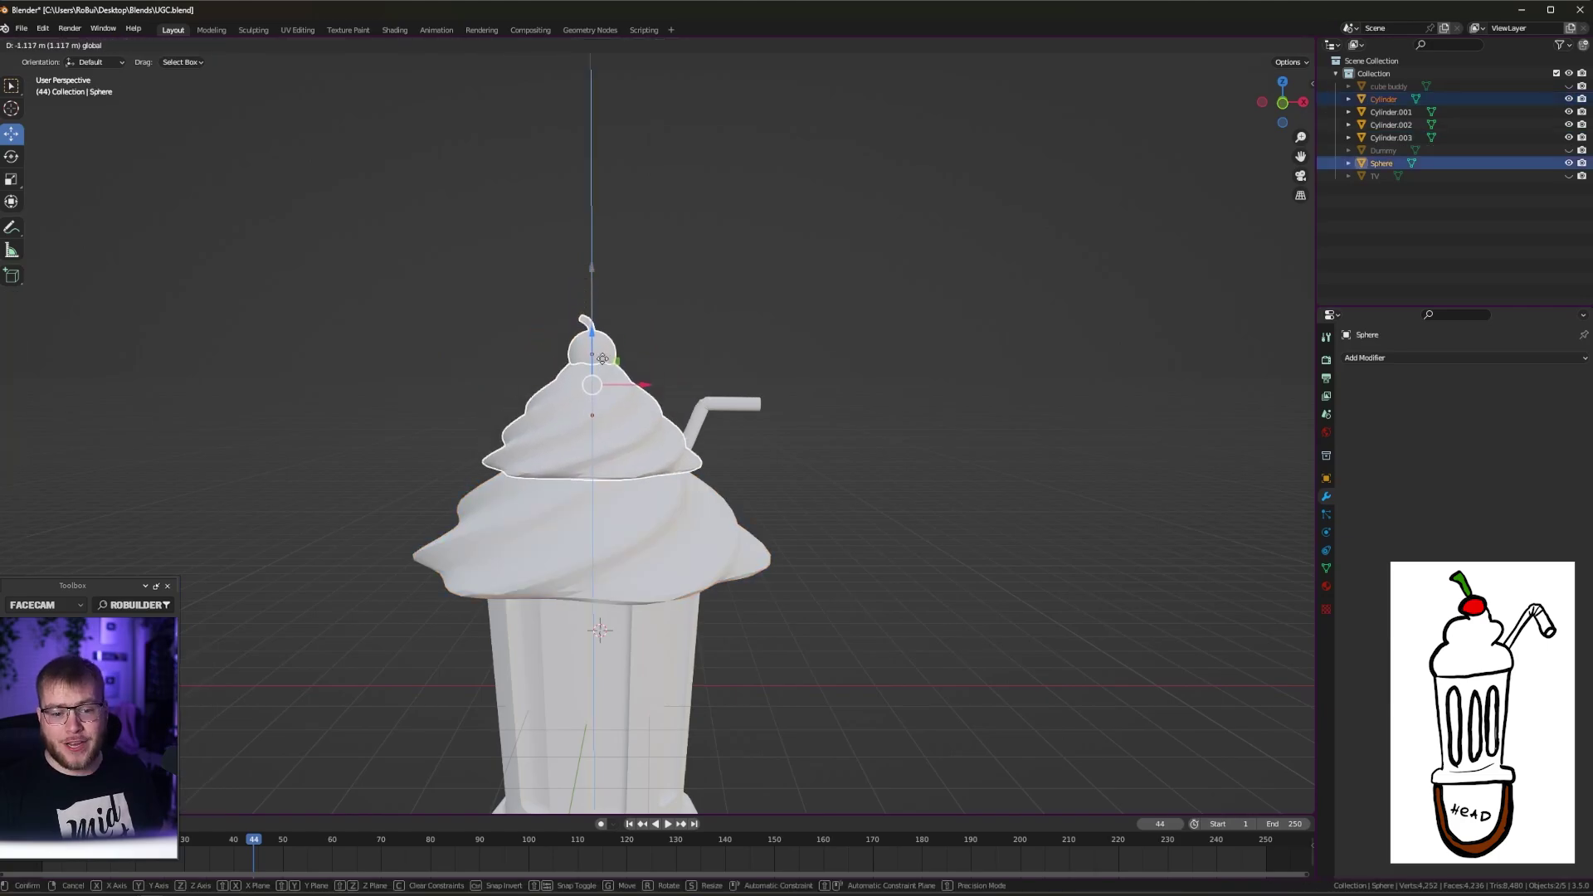
pyautogui.moveTo(604, 356); pyautogui.dragTo(604, 358)
# Fit both cream swirls to the cup's rim and lower the cherry onto the cream's peak
pyautogui.keyDown('shift'); pyautogui.click(673, 528); pyautogui.keyUp('shift')
pyautogui.click(597, 341)
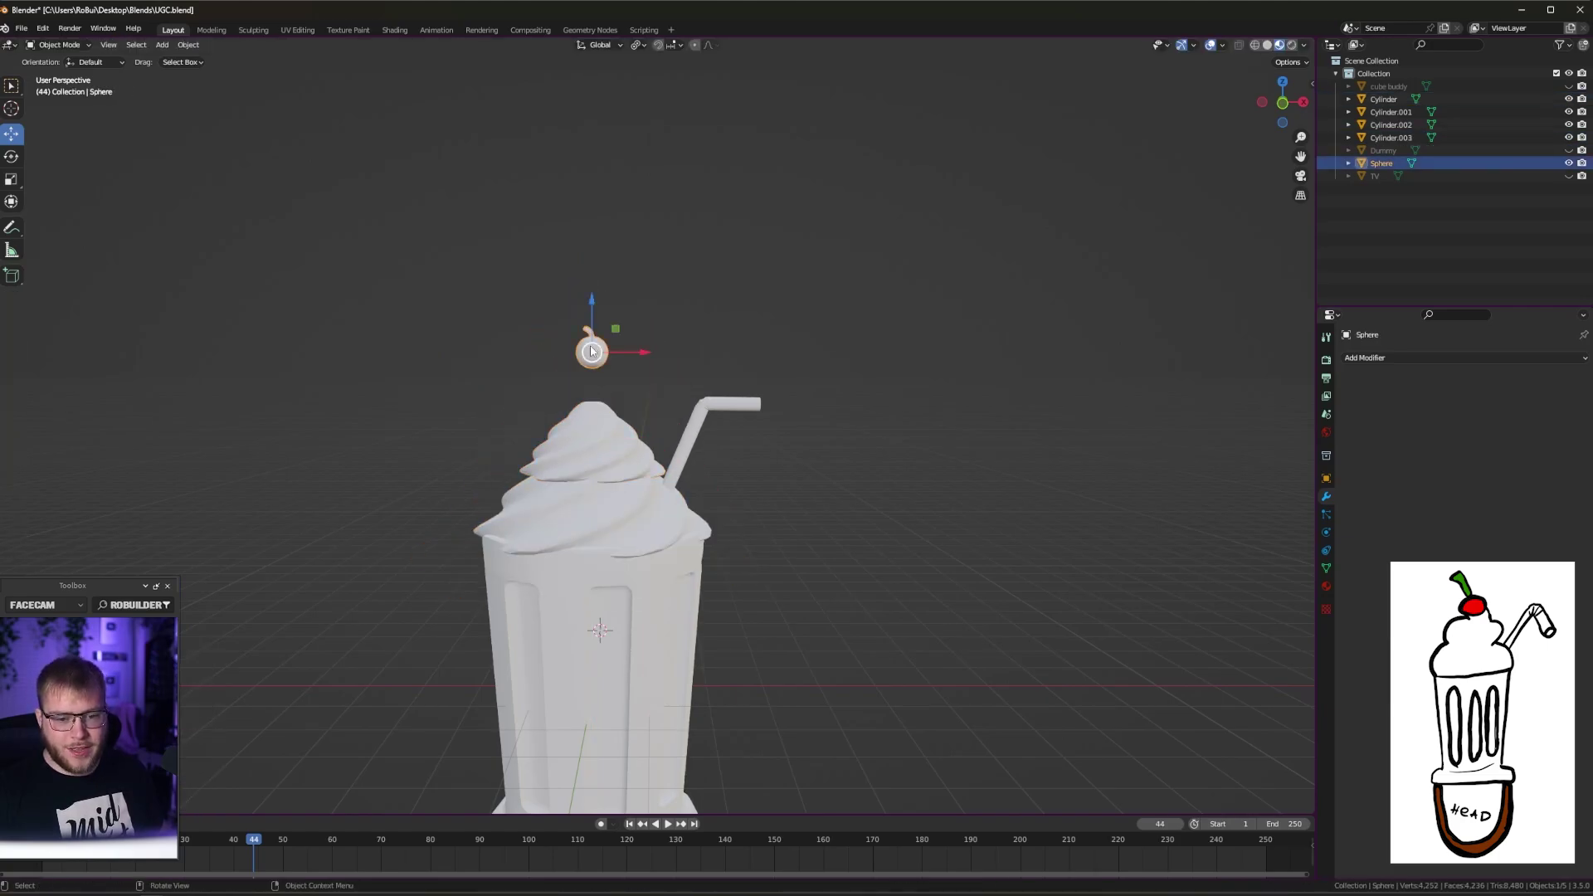
pyautogui.moveTo(598, 337); pyautogui.dragTo(546, 413)
pyautogui.click(599, 377)
pyautogui.scroll(5, 606, 448)
pyautogui.click(606, 453)
pyautogui.moveTo(672, 395); pyautogui.dragTo(707, 382, button='middle')
pyautogui.scroll(-4, 701, 370)
pyautogui.moveTo(697, 362); pyautogui.dragTo(686, 342, button='middle')
pyautogui.scroll(5, 695, 390)
pyautogui.scroll(-3, 701, 445)
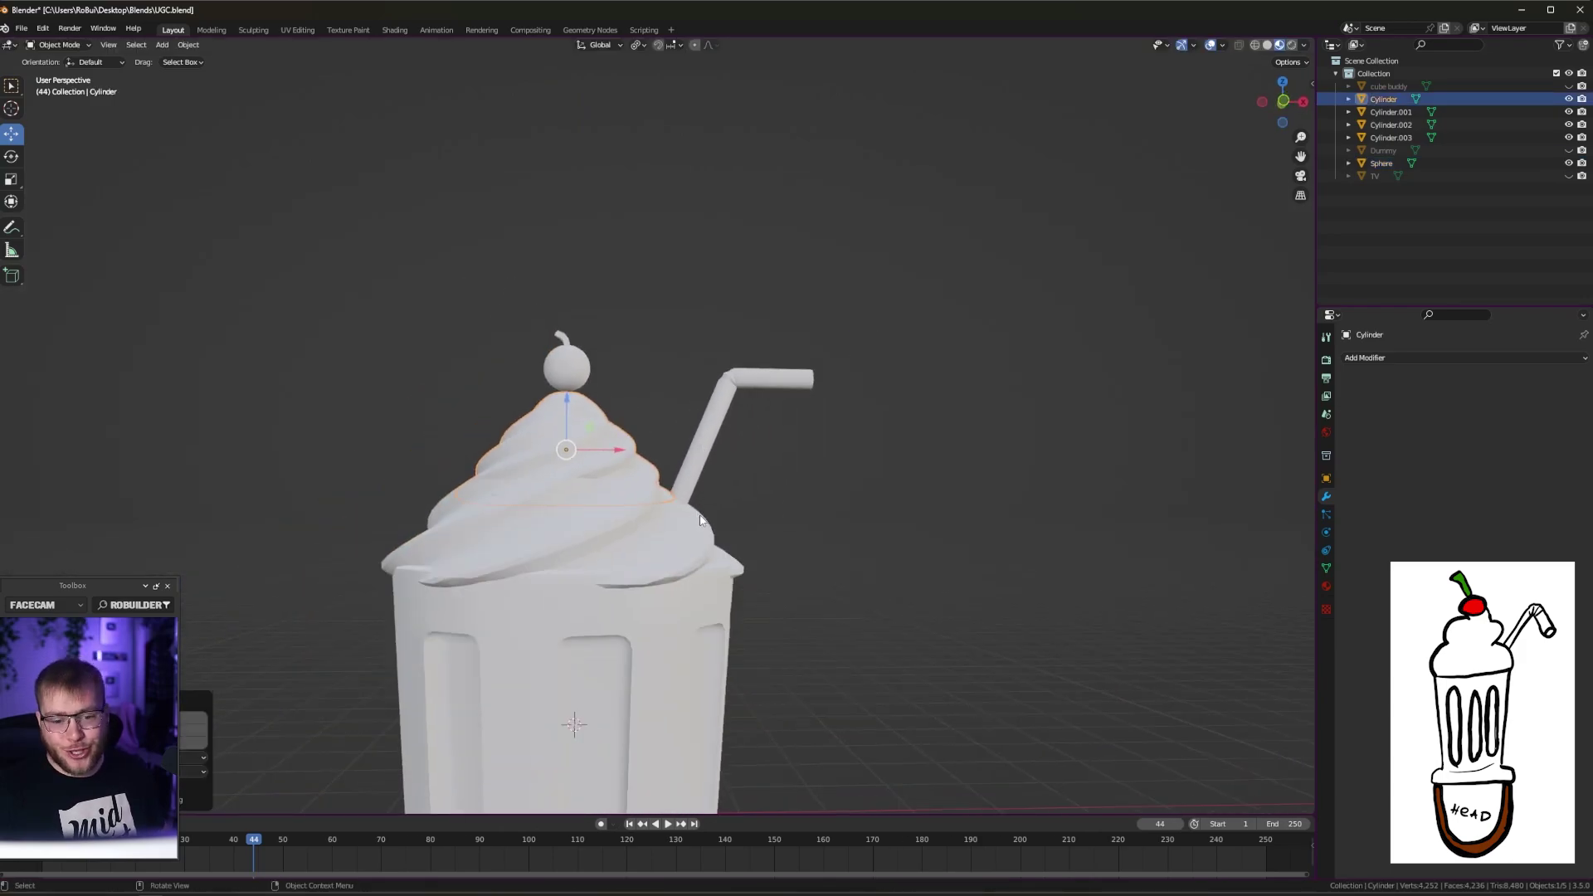
# Delete the duplicated lower whipped cream swirl, keeping the original swirl on the cup
pyautogui.moveTo(723, 509)
pyautogui.mouseDown(button='middle')
pyautogui.moveTo(702, 517)
pyautogui.moveTo(737, 521)
pyautogui.mouseUp(button='middle')
pyautogui.click(679, 545)
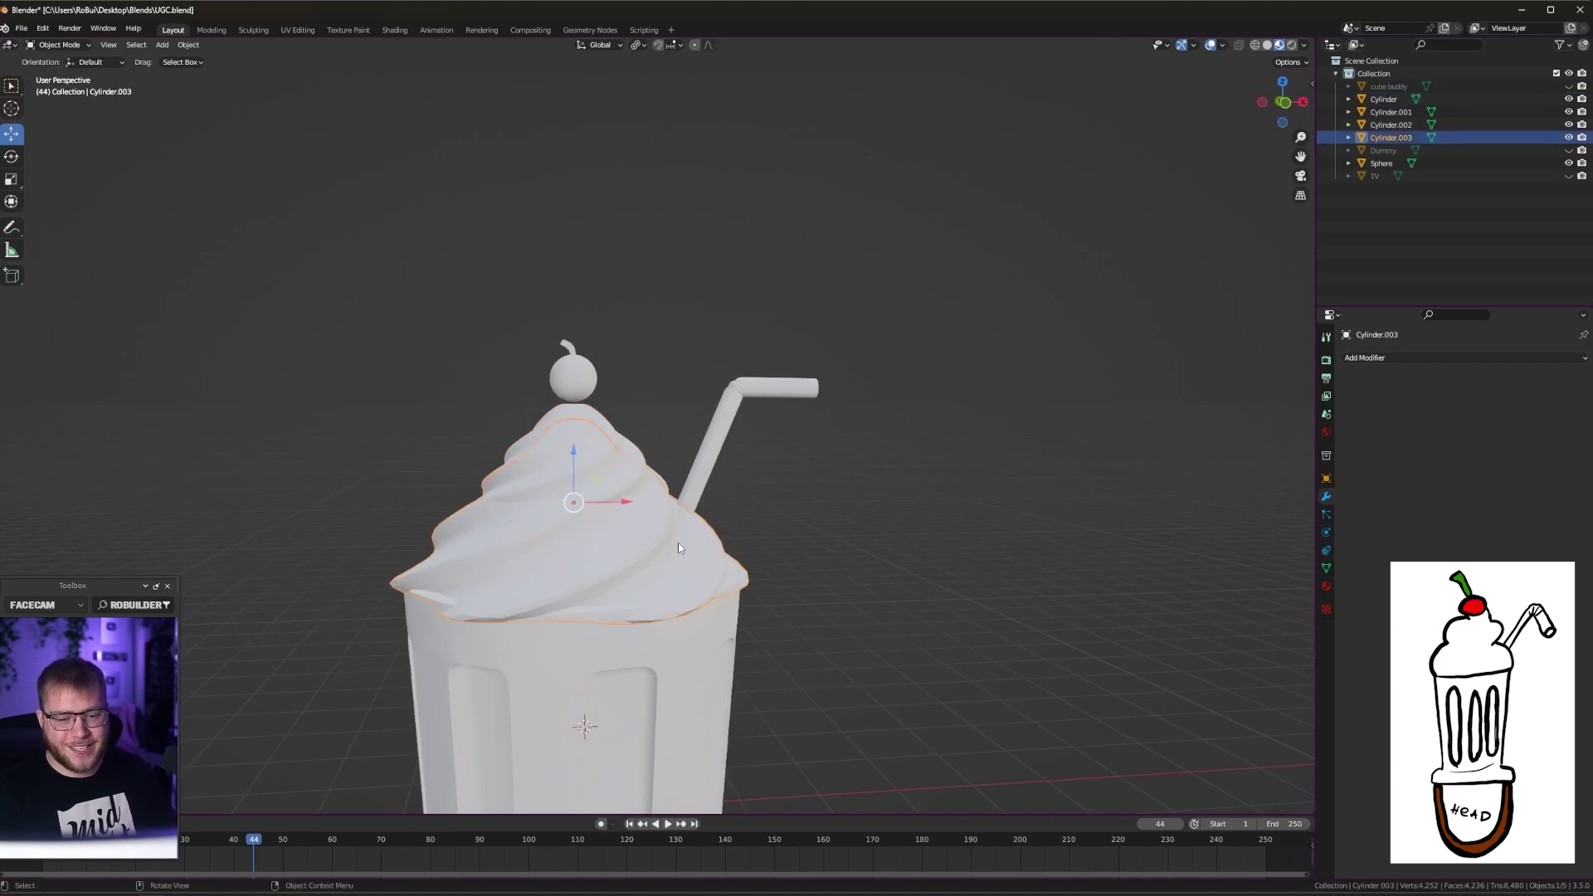
pyautogui.press('Delete')
# Join the cup, whipped cream, cherry and straw into one object and select its whole mesh for editing
pyautogui.scroll(-5, 713, 514)
pyautogui.moveTo(428, 175); pyautogui.dragTo(735, 621)
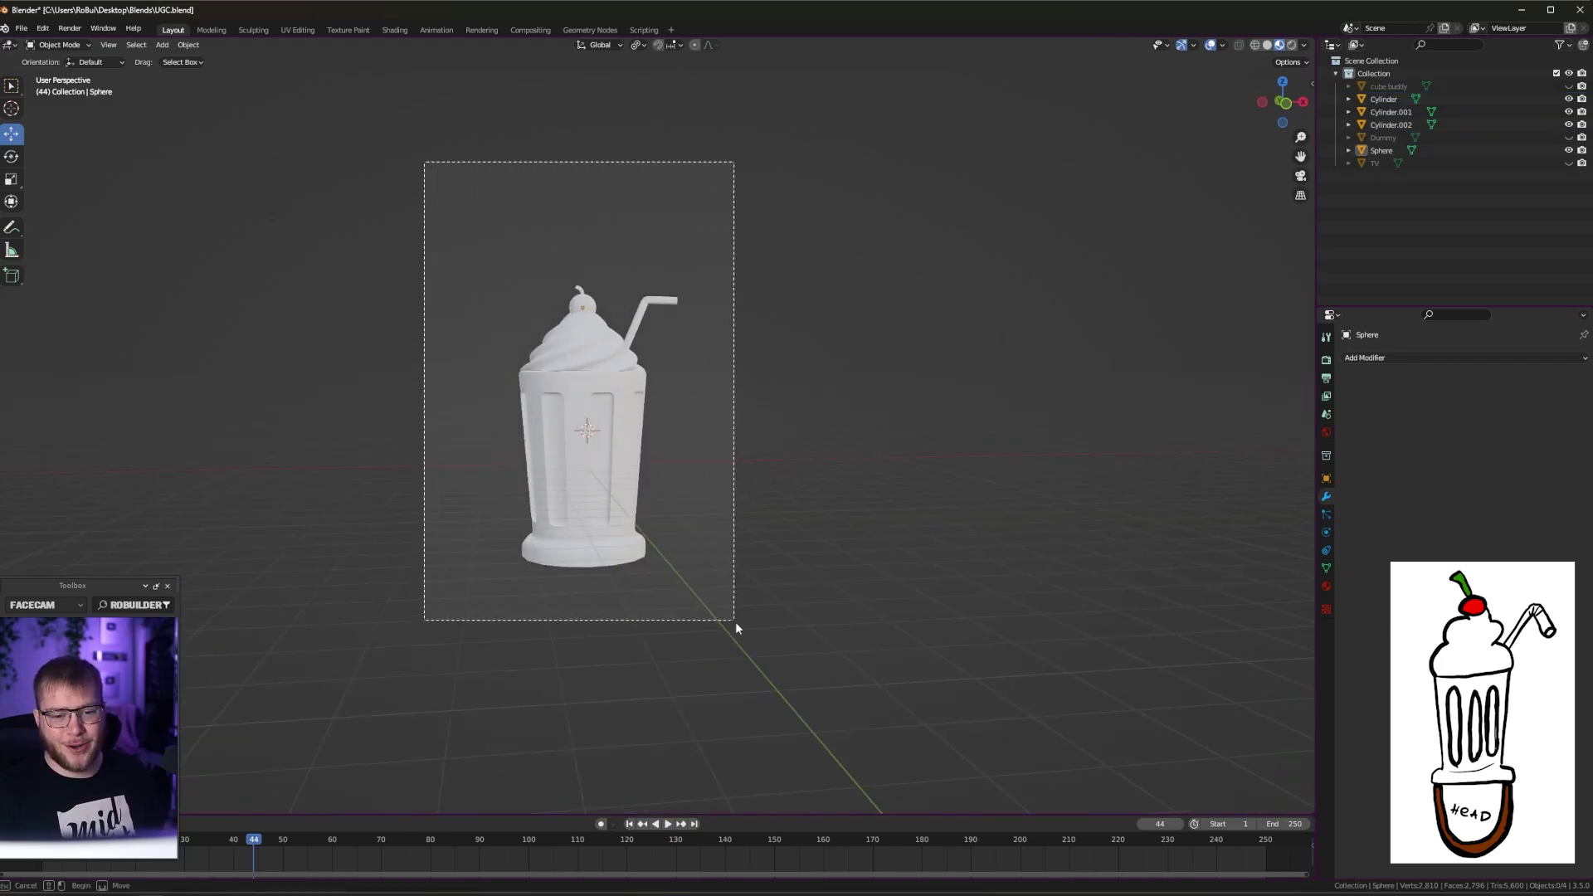
pyautogui.hotkey('ctrl', 'j')
pyautogui.scroll(4, 655, 442)
pyautogui.press('Tab')
pyautogui.press('a')
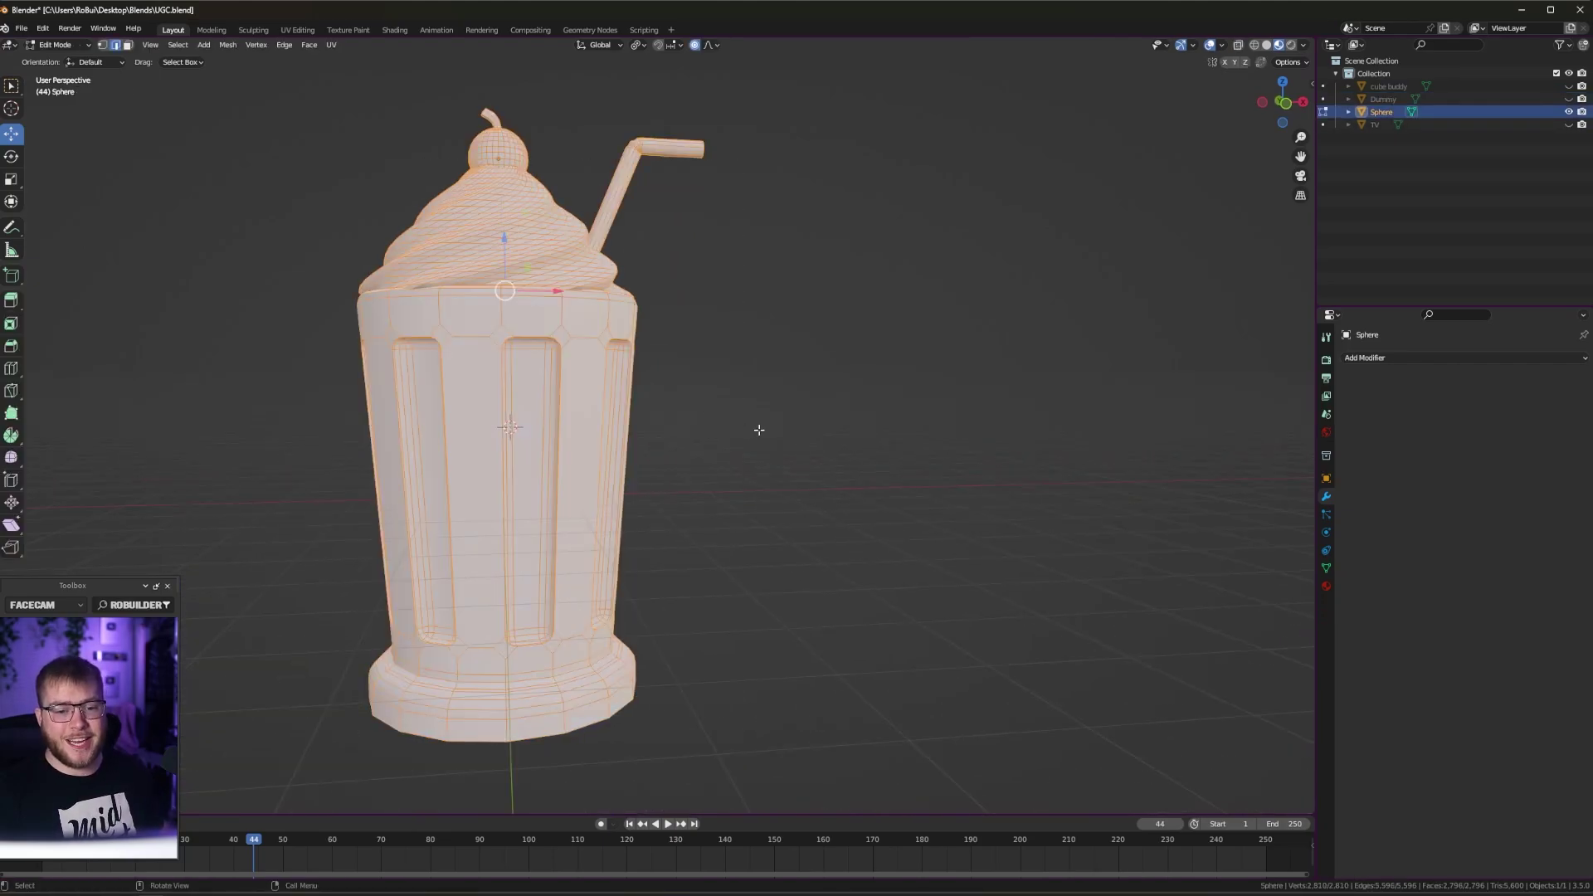
pyautogui.moveTo(757, 430); pyautogui.dragTo(755, 490, button='middle')
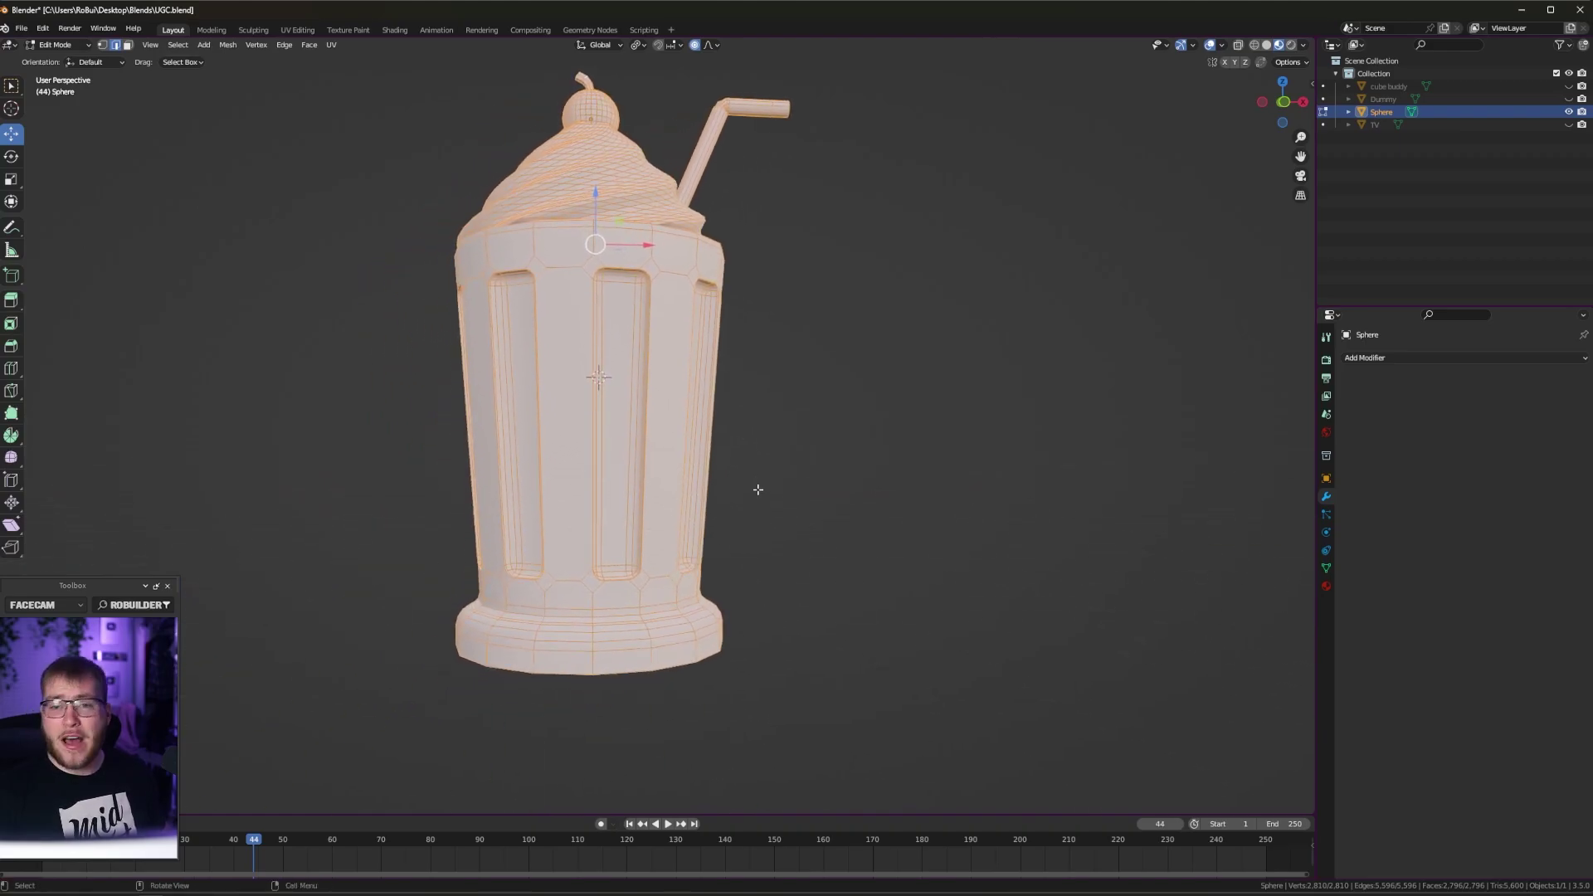
pyautogui.moveTo(776, 321); pyautogui.dragTo(793, 401, button='middle')
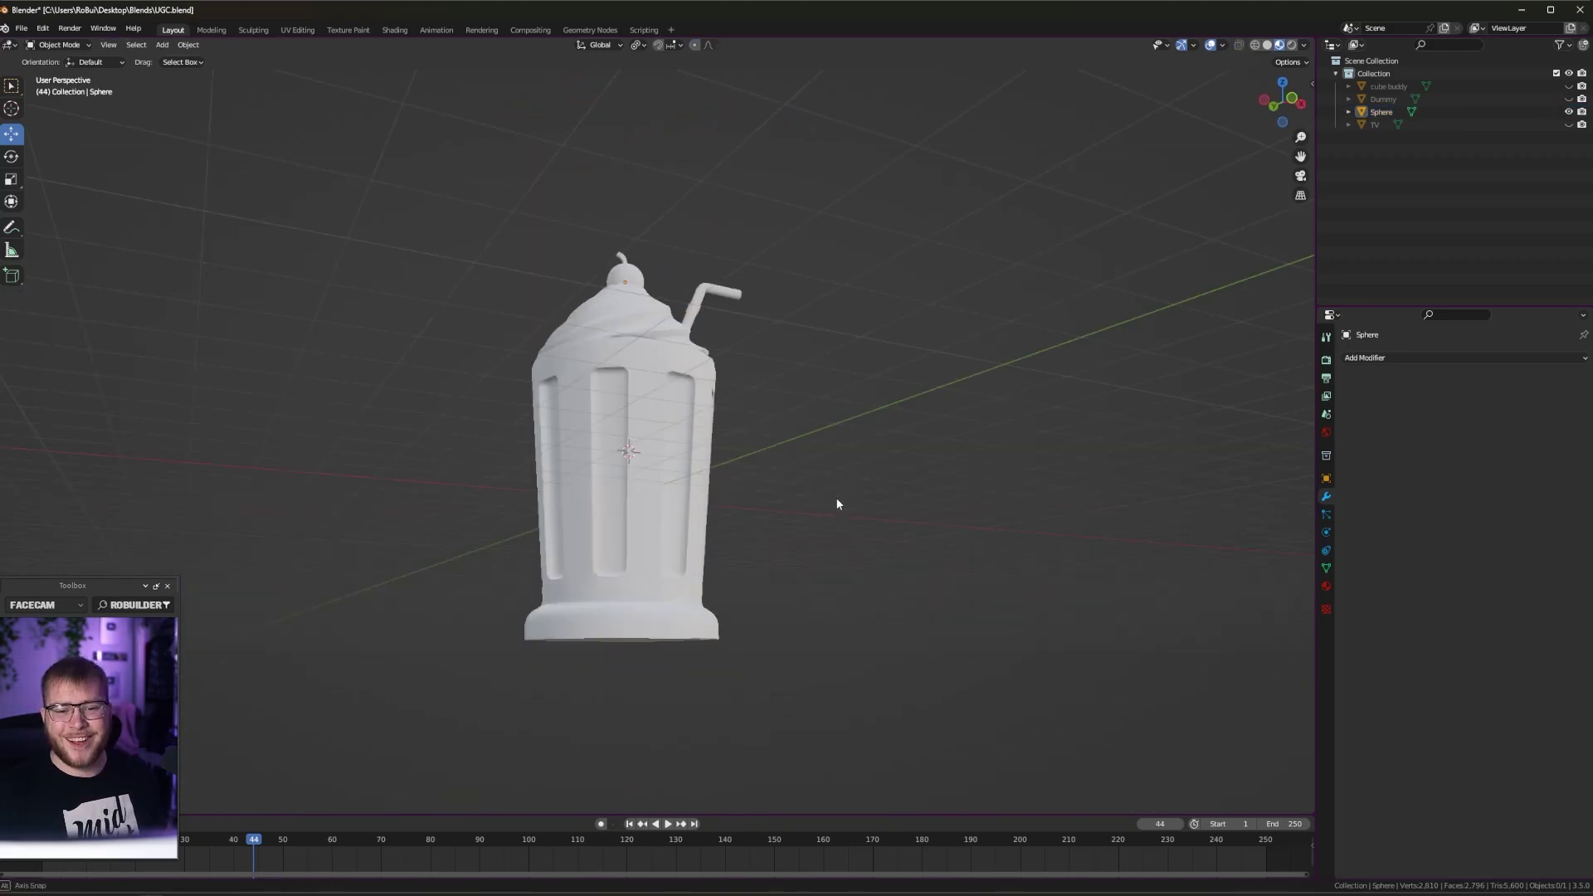
# Unhide the Dummy and scale the joined milkshake down to about the width of the dummy's head
pyautogui.moveTo(836, 501); pyautogui.dragTo(750, 512, button='middle')
pyautogui.scroll(-6, 747, 511)
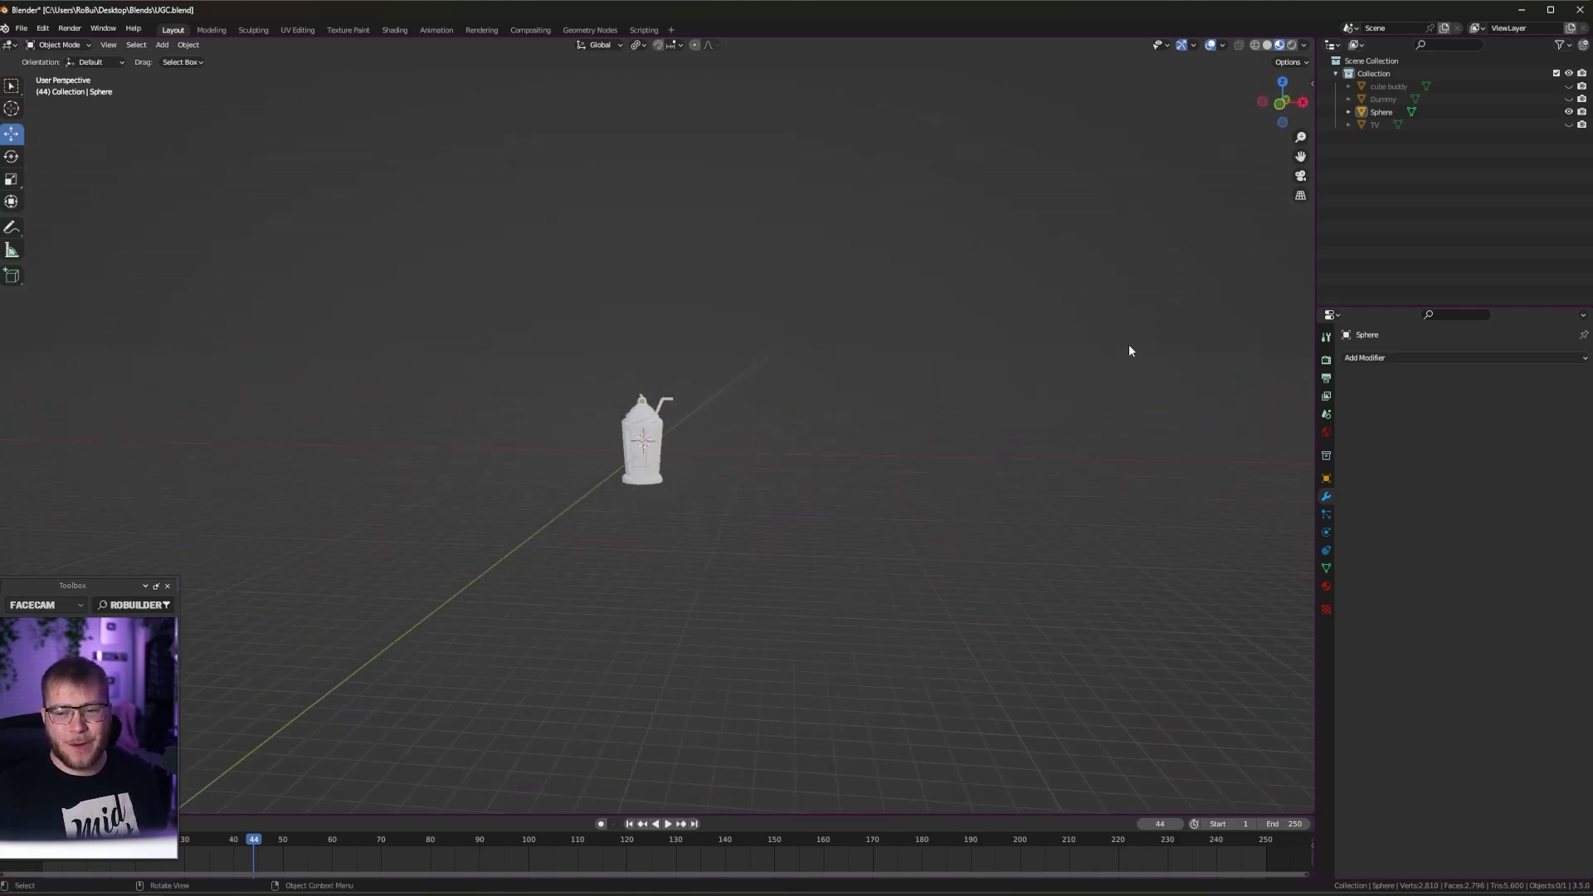
pyautogui.click(1569, 99)
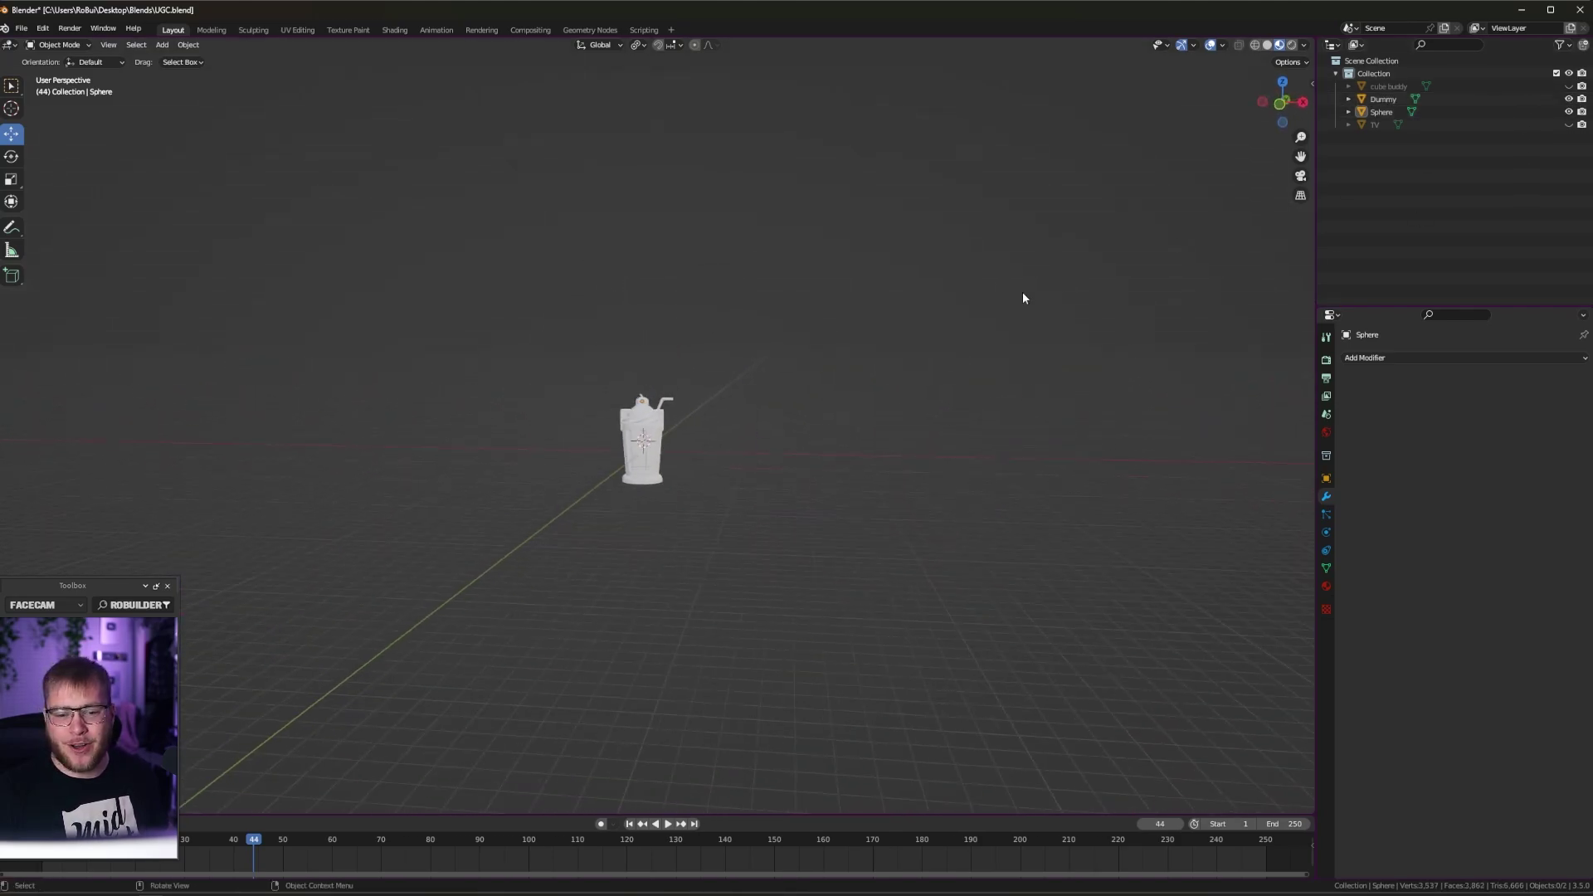
pyautogui.scroll(7, 772, 459)
pyautogui.click(635, 485)
pyautogui.press('s')
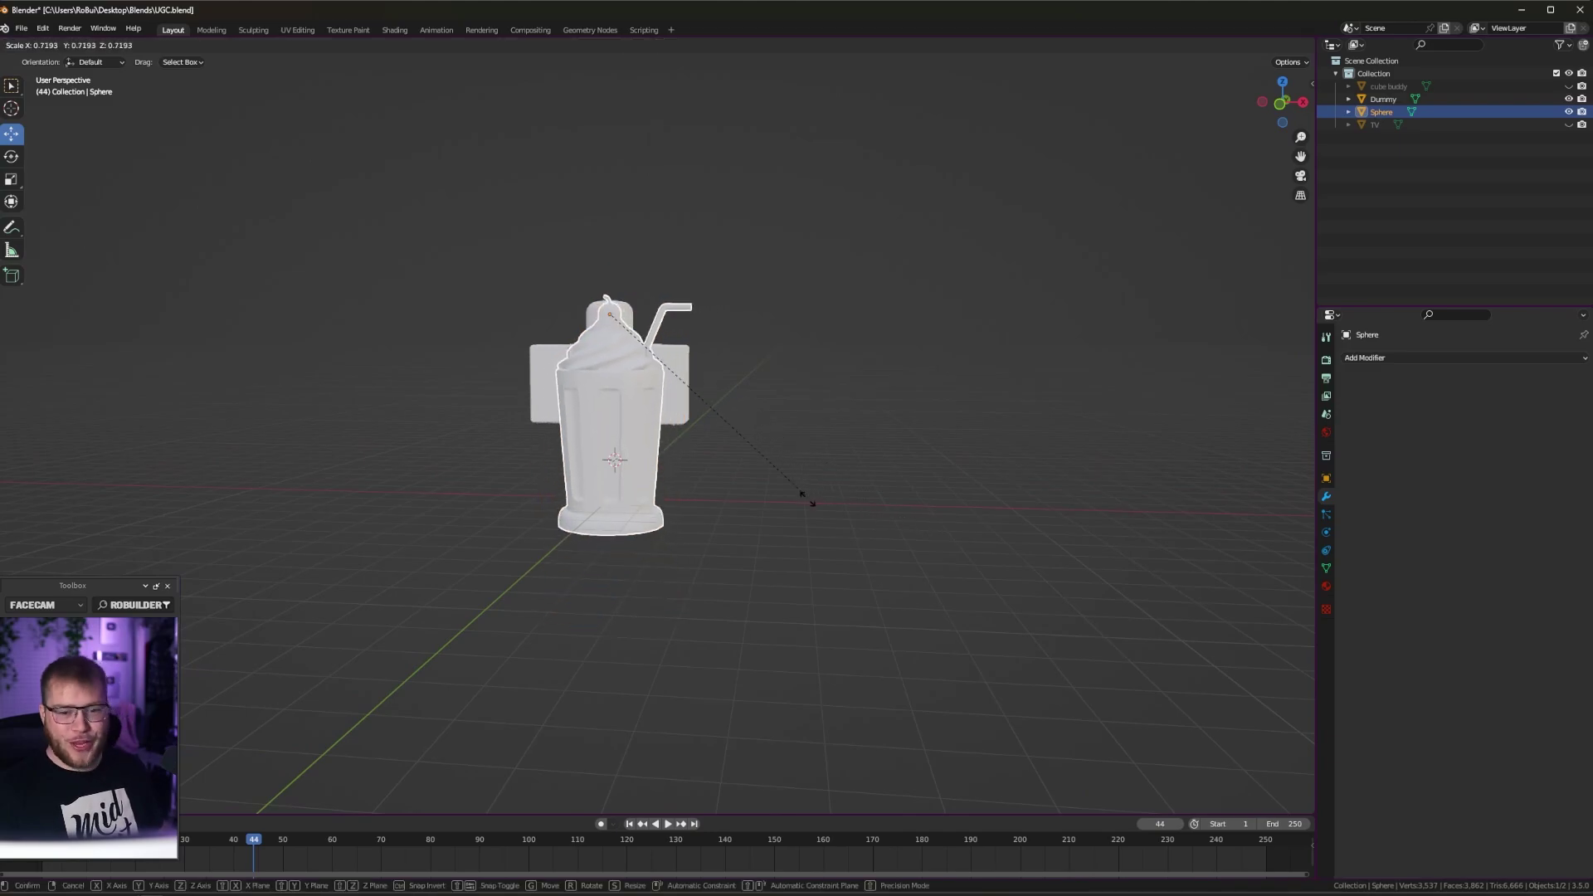
pyautogui.click(664, 470)
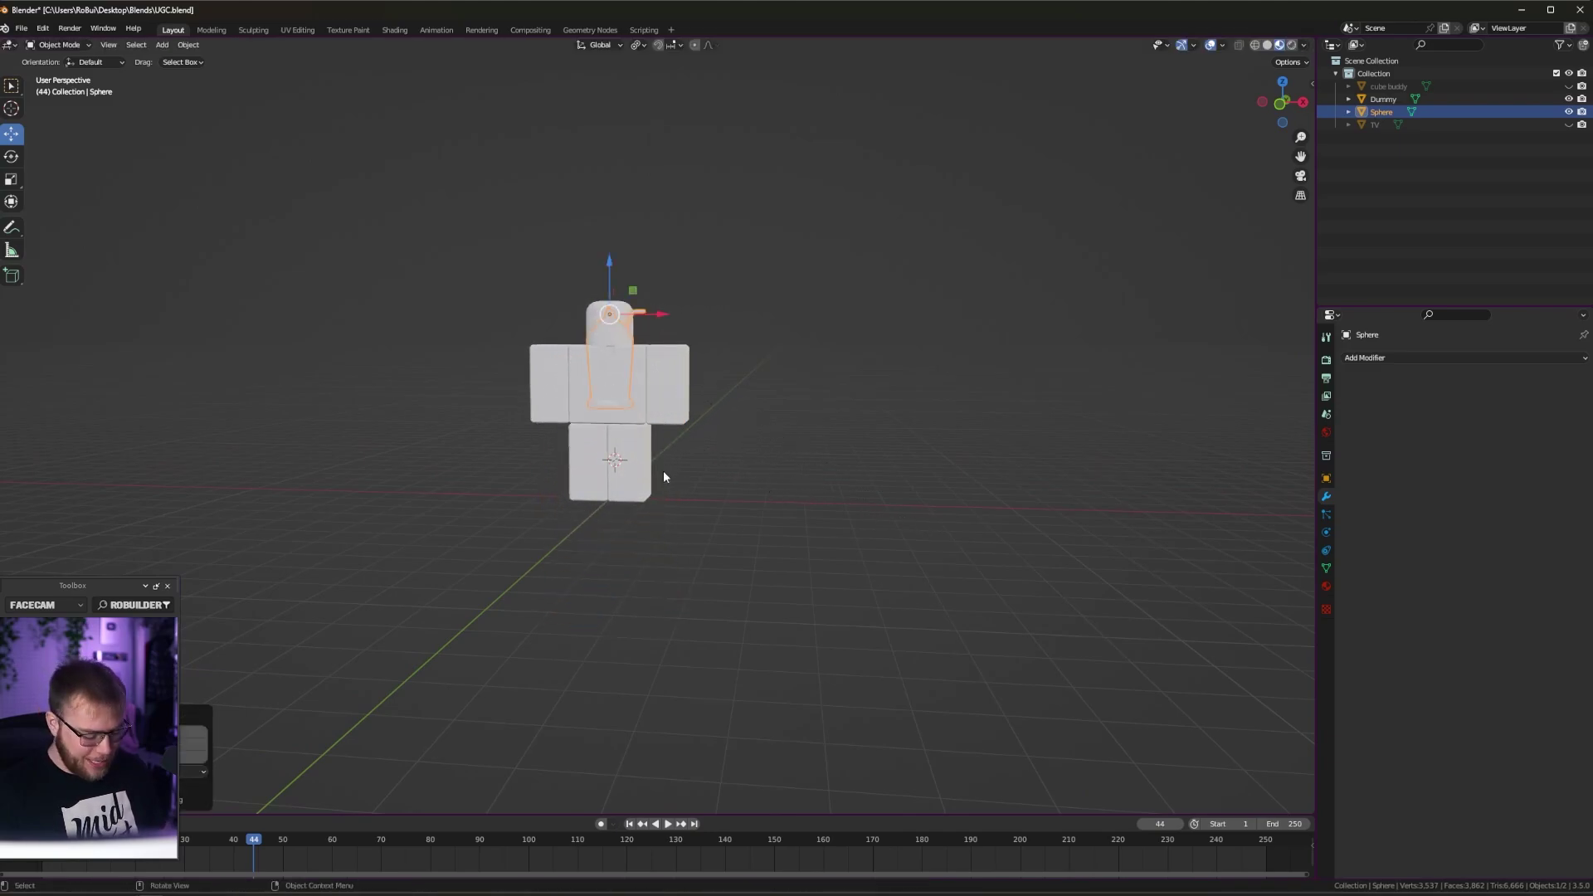
# Move the milkshake up so its base sits on top of the dummy's head, using the front view
pyautogui.press('g')
pyautogui.click(670, 378)
pyautogui.press('KP_1')
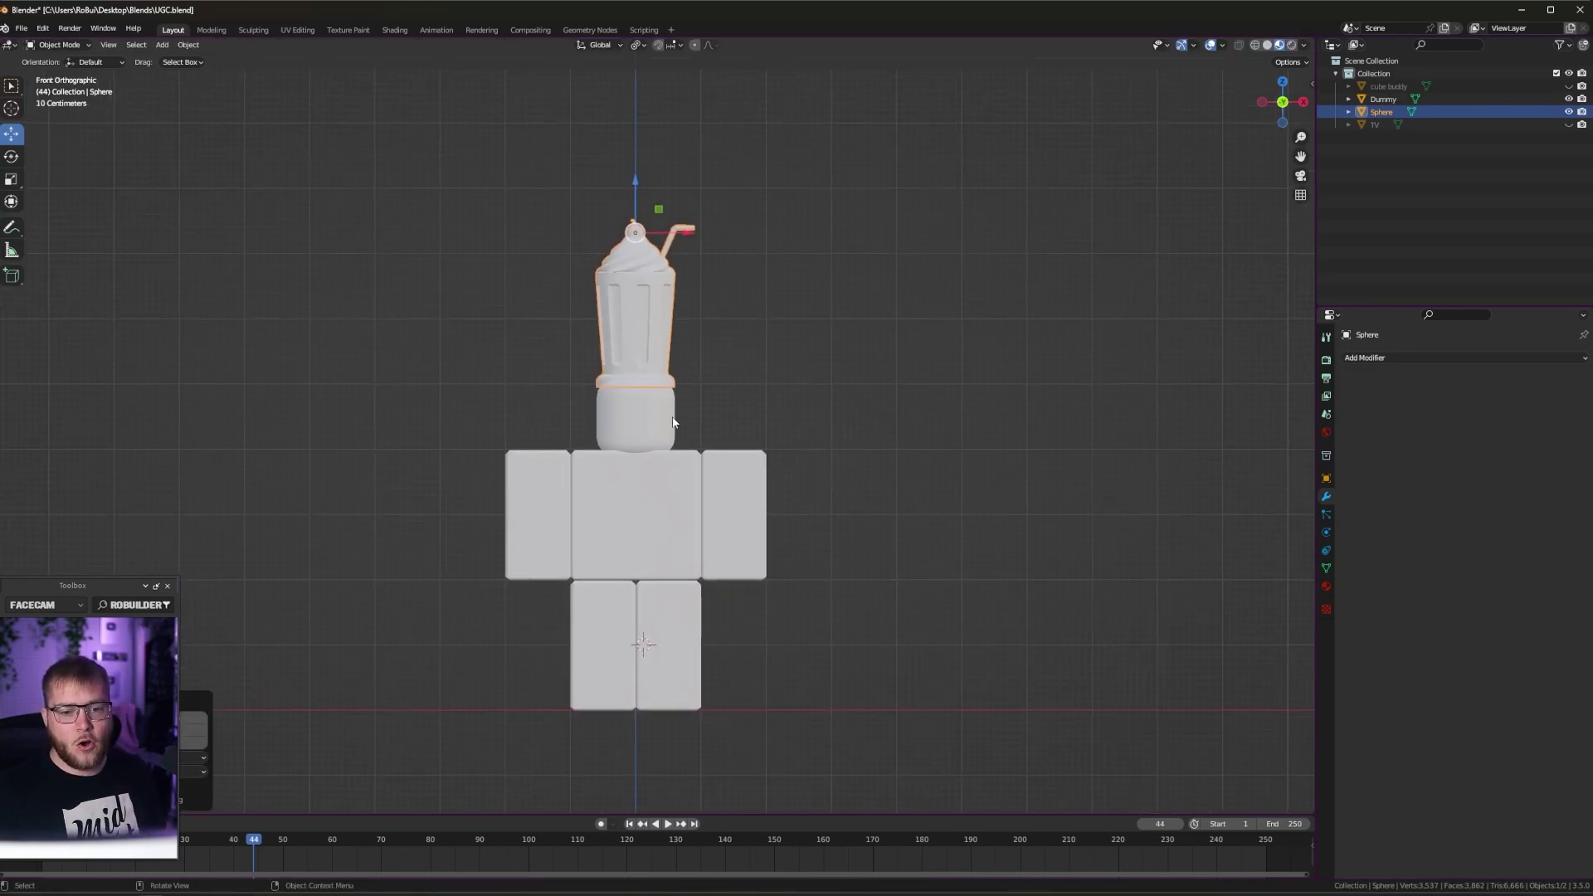
pyautogui.scroll(2, 679, 352)
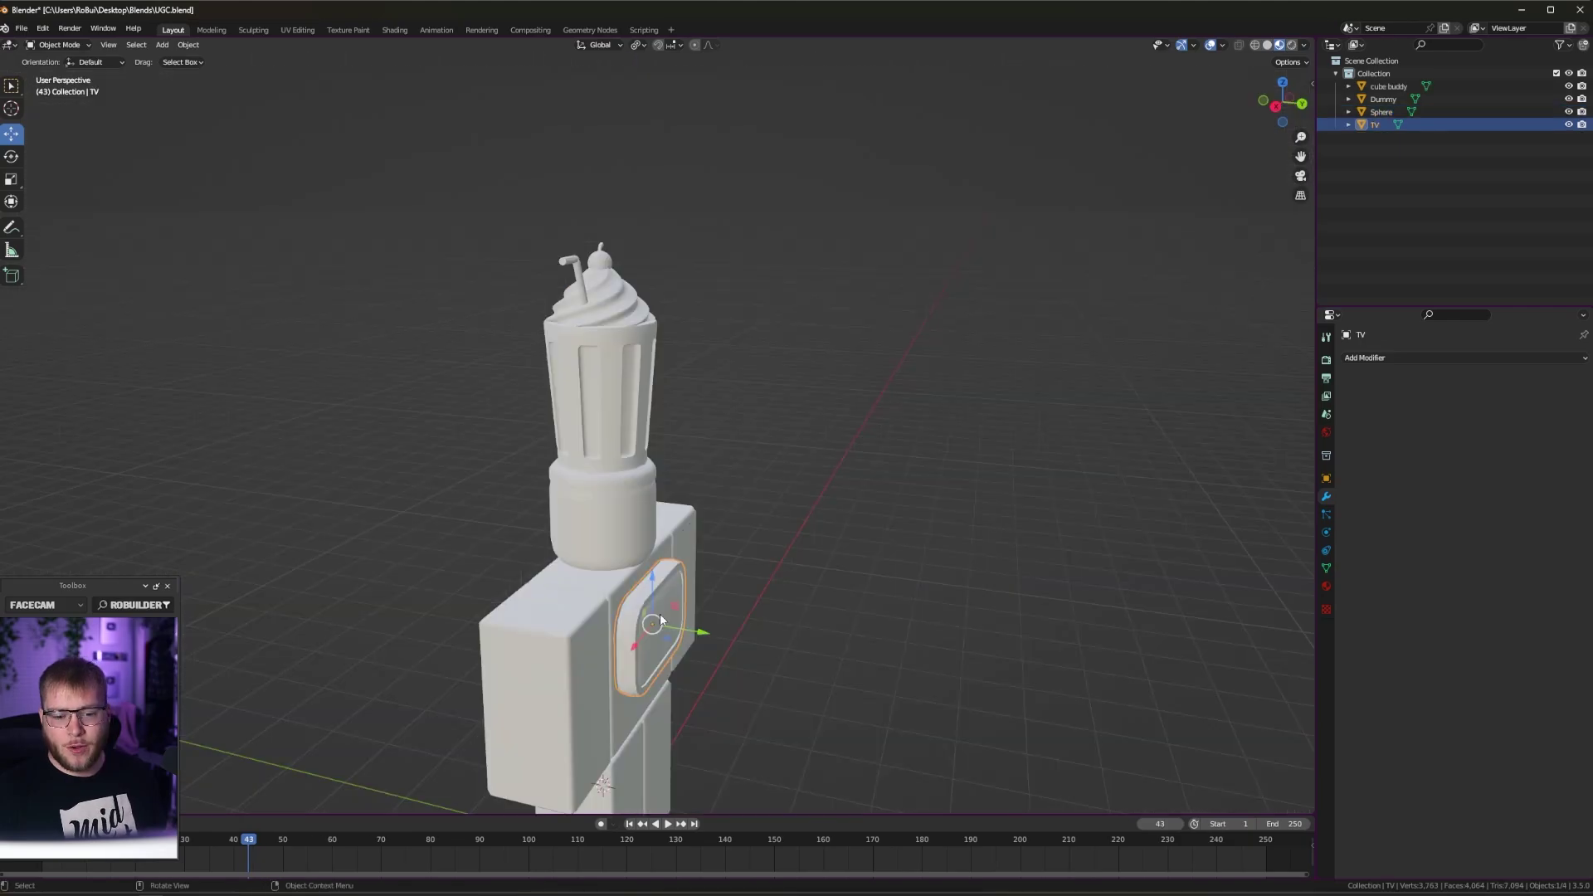
# Unhide the remaining items, turn the TV around and move it along Y onto the front of the dummy's torso
pyautogui.keyDown('alt'); pyautogui.moveTo(775, 464); pyautogui.dragTo(778, 556, button='middle'); pyautogui.keyUp('alt')
pyautogui.press('h')
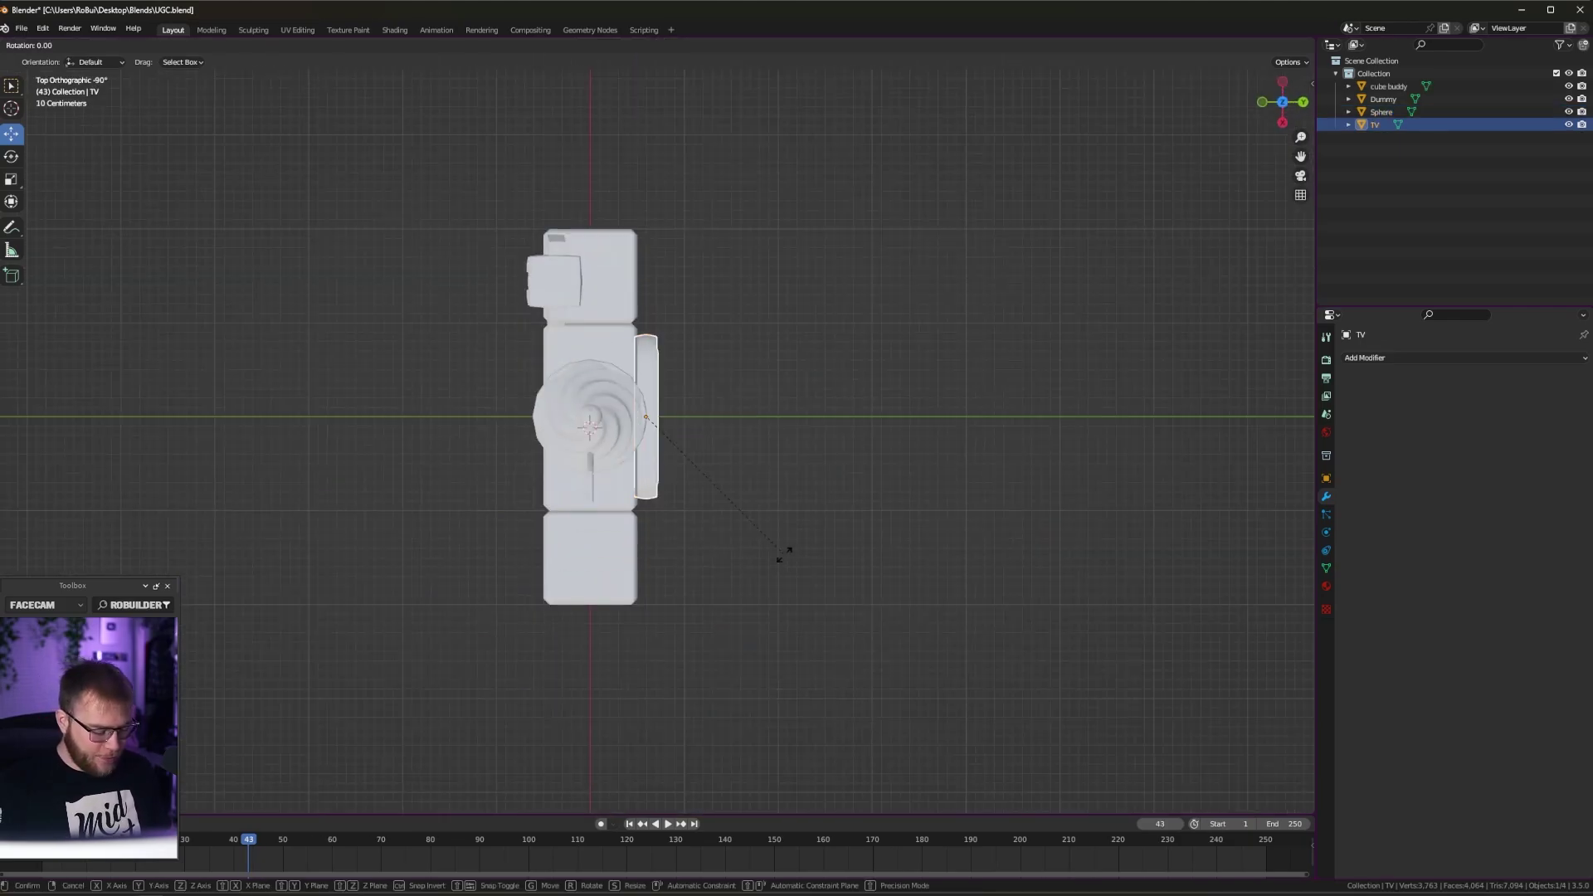
pyautogui.hotkey('alt', 'h')
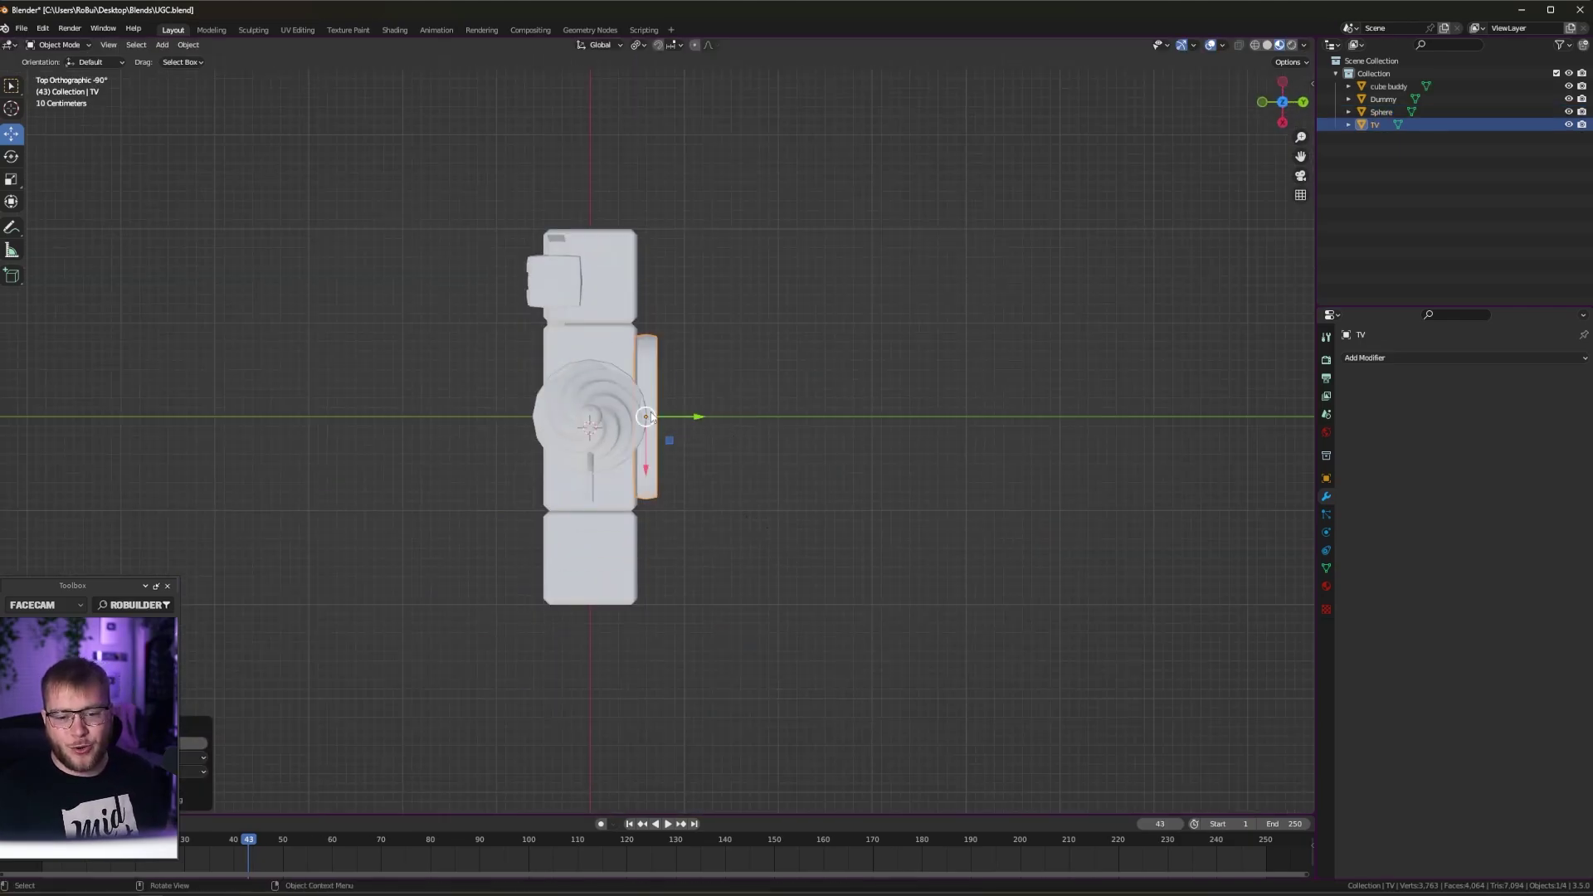
pyautogui.moveTo(699, 416); pyautogui.dragTo(575, 416)
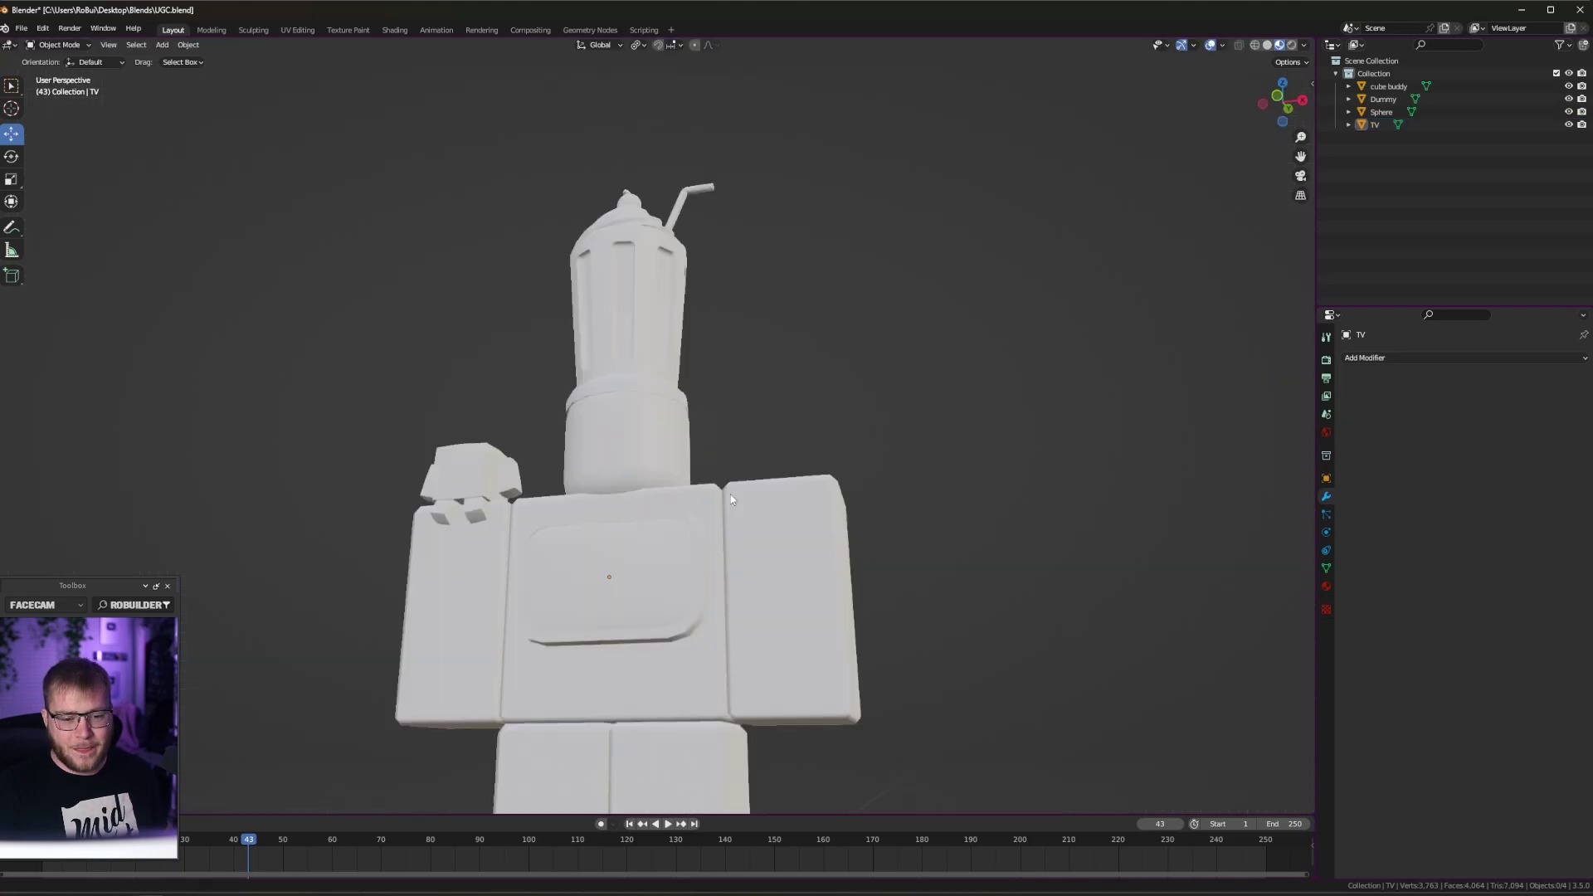
pyautogui.moveTo(793, 466); pyautogui.dragTo(793, 501, button='middle')
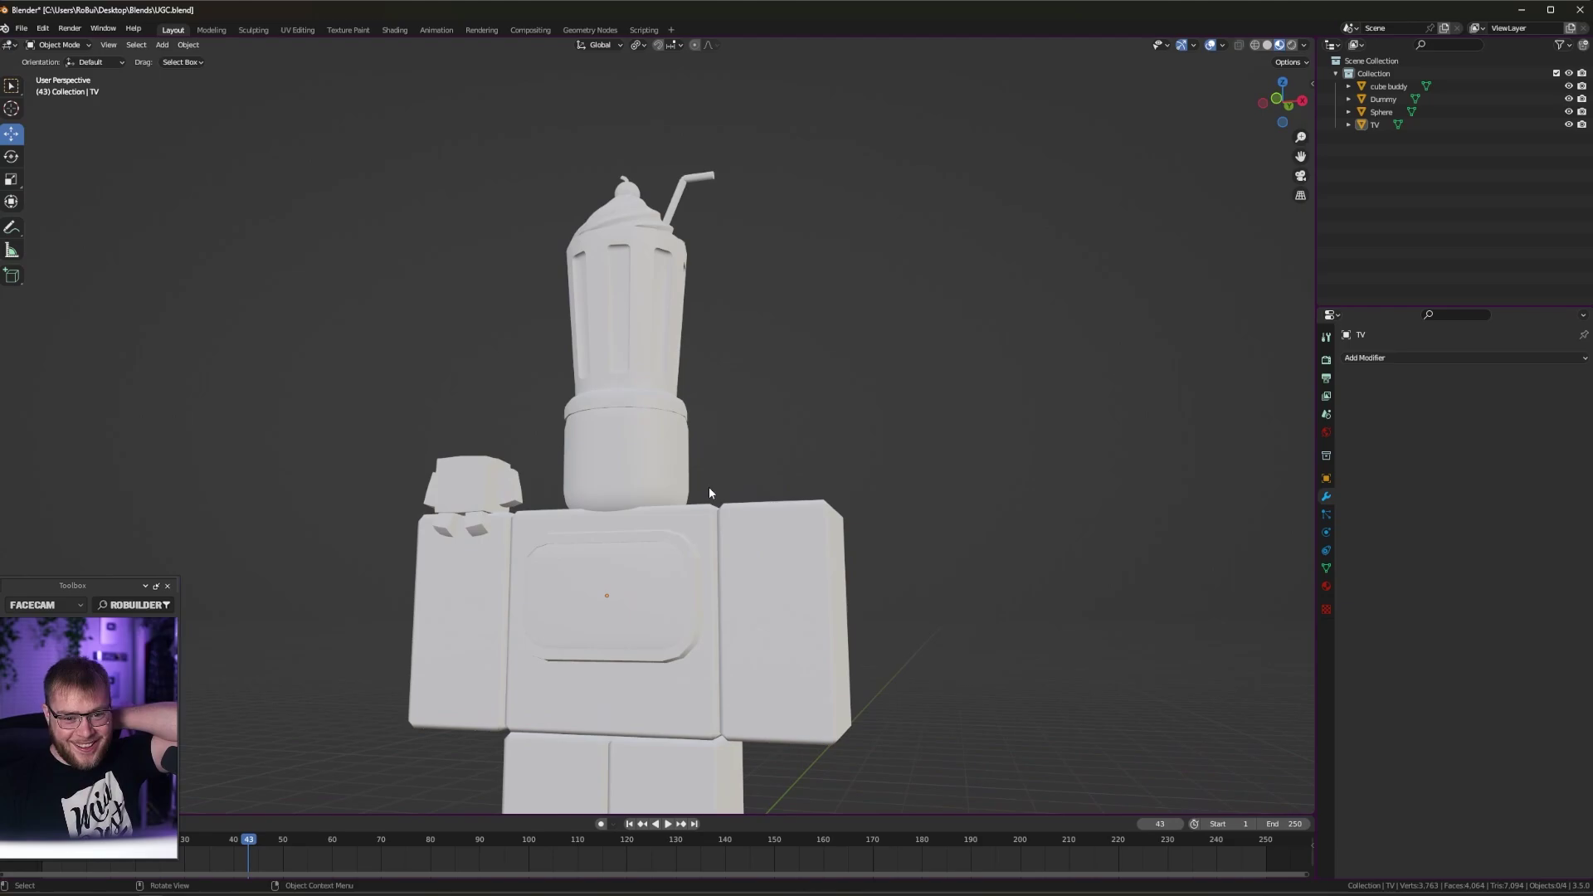
pyautogui.moveTo(709, 491); pyautogui.dragTo(697, 357, button='middle')
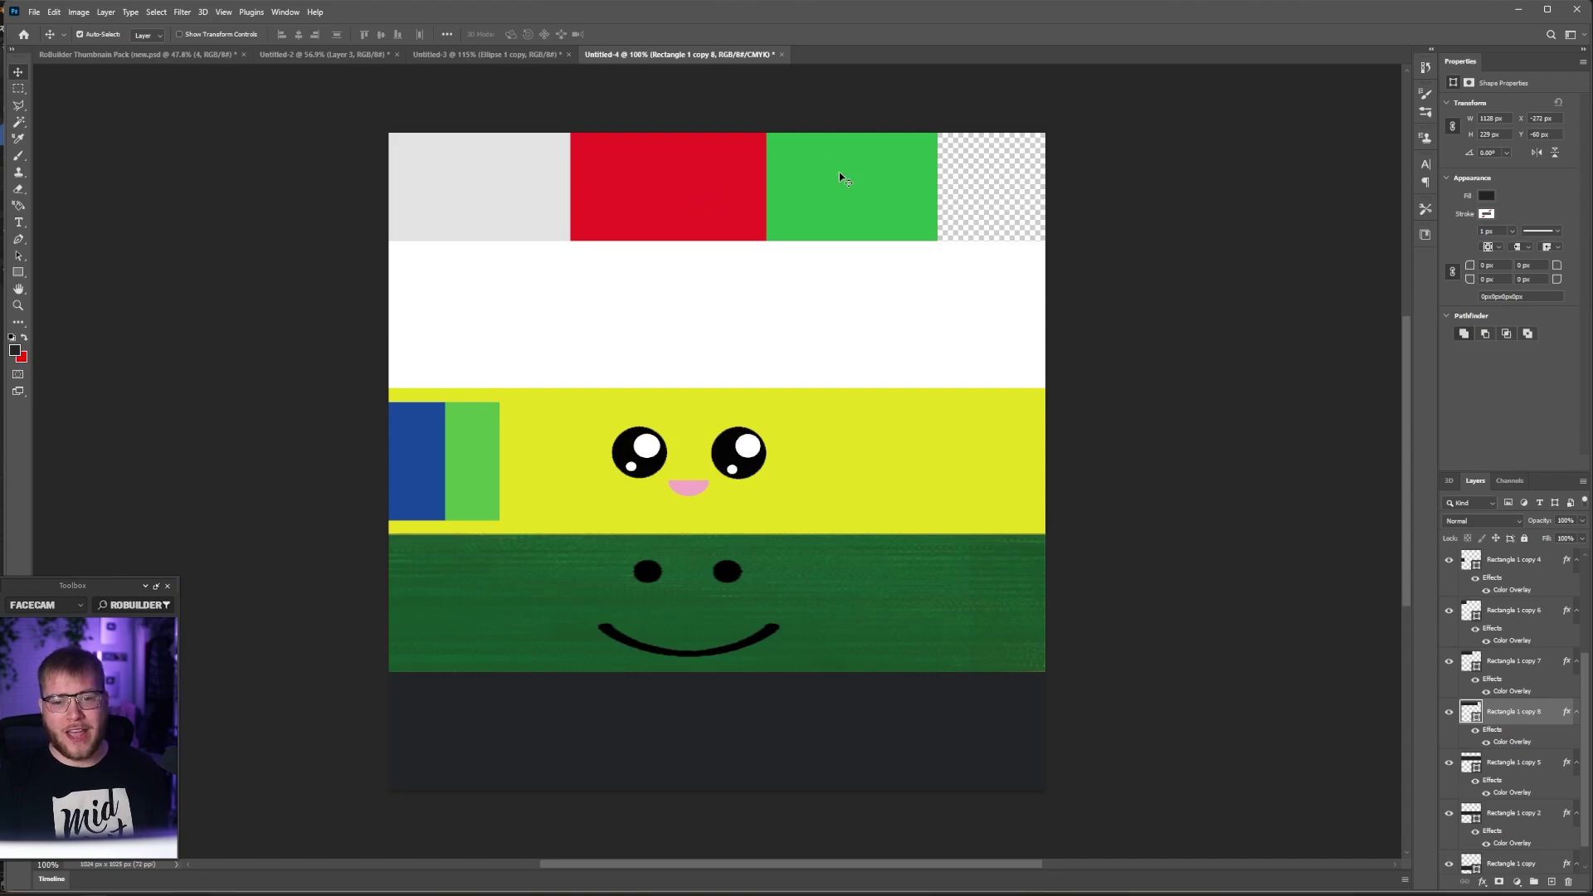
# Switch to Photoshop, extend the grey, red and green rectangles across the texture's full width and save it as Untitled-4.jpg
pyautogui.moveTo(840, 188); pyautogui.dragTo(839, 194)
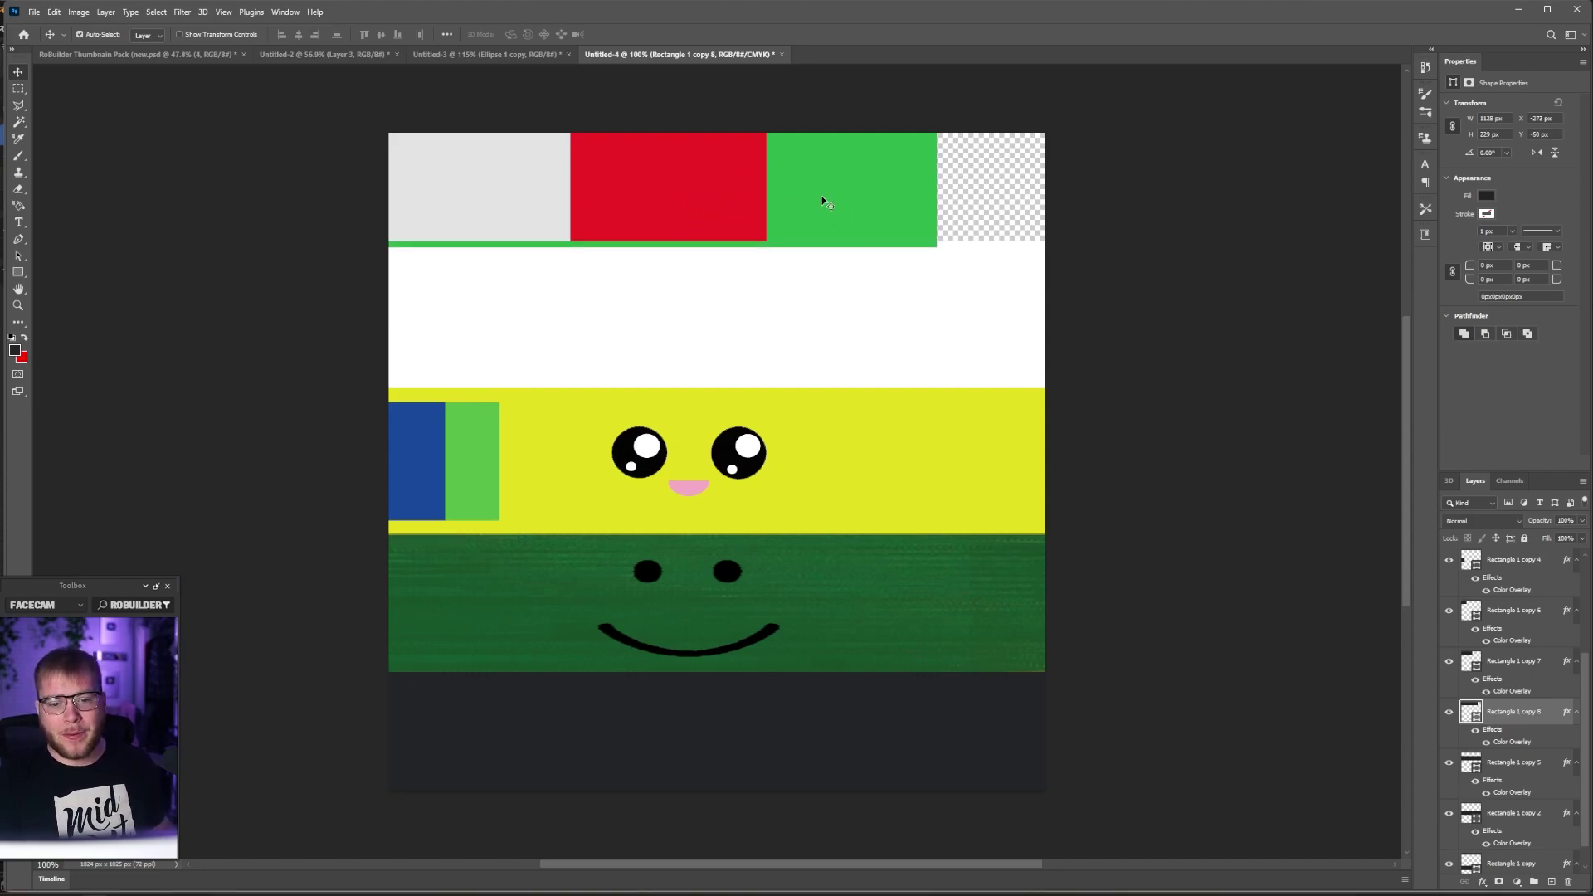
pyautogui.hotkey('ctrl', 'z')
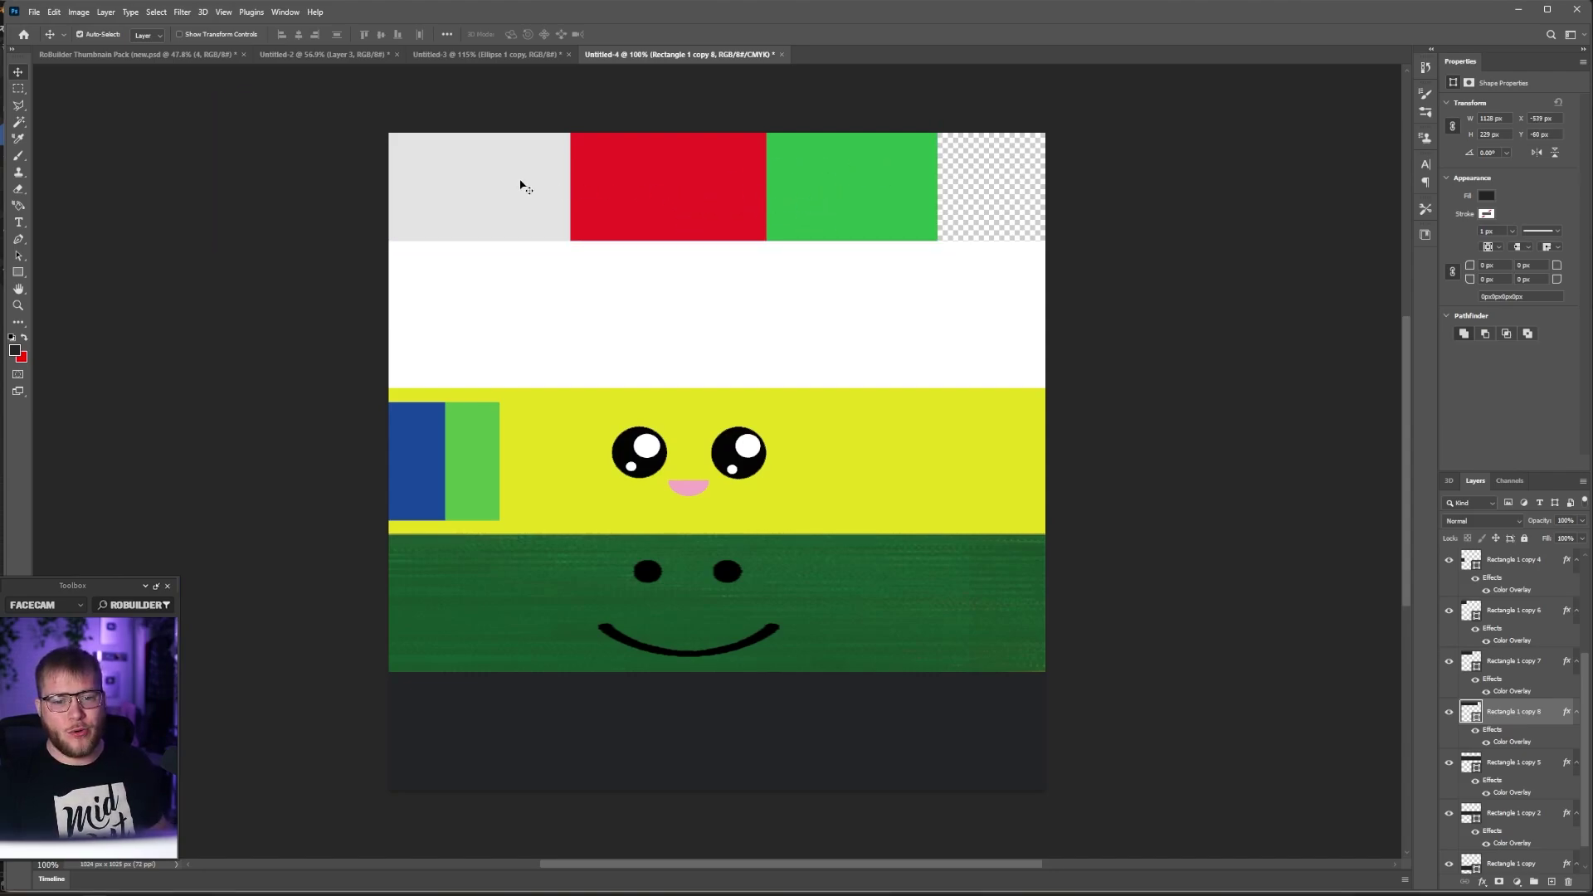
pyautogui.moveTo(804, 192); pyautogui.dragTo(910, 192)
pyautogui.click(1188, 227)
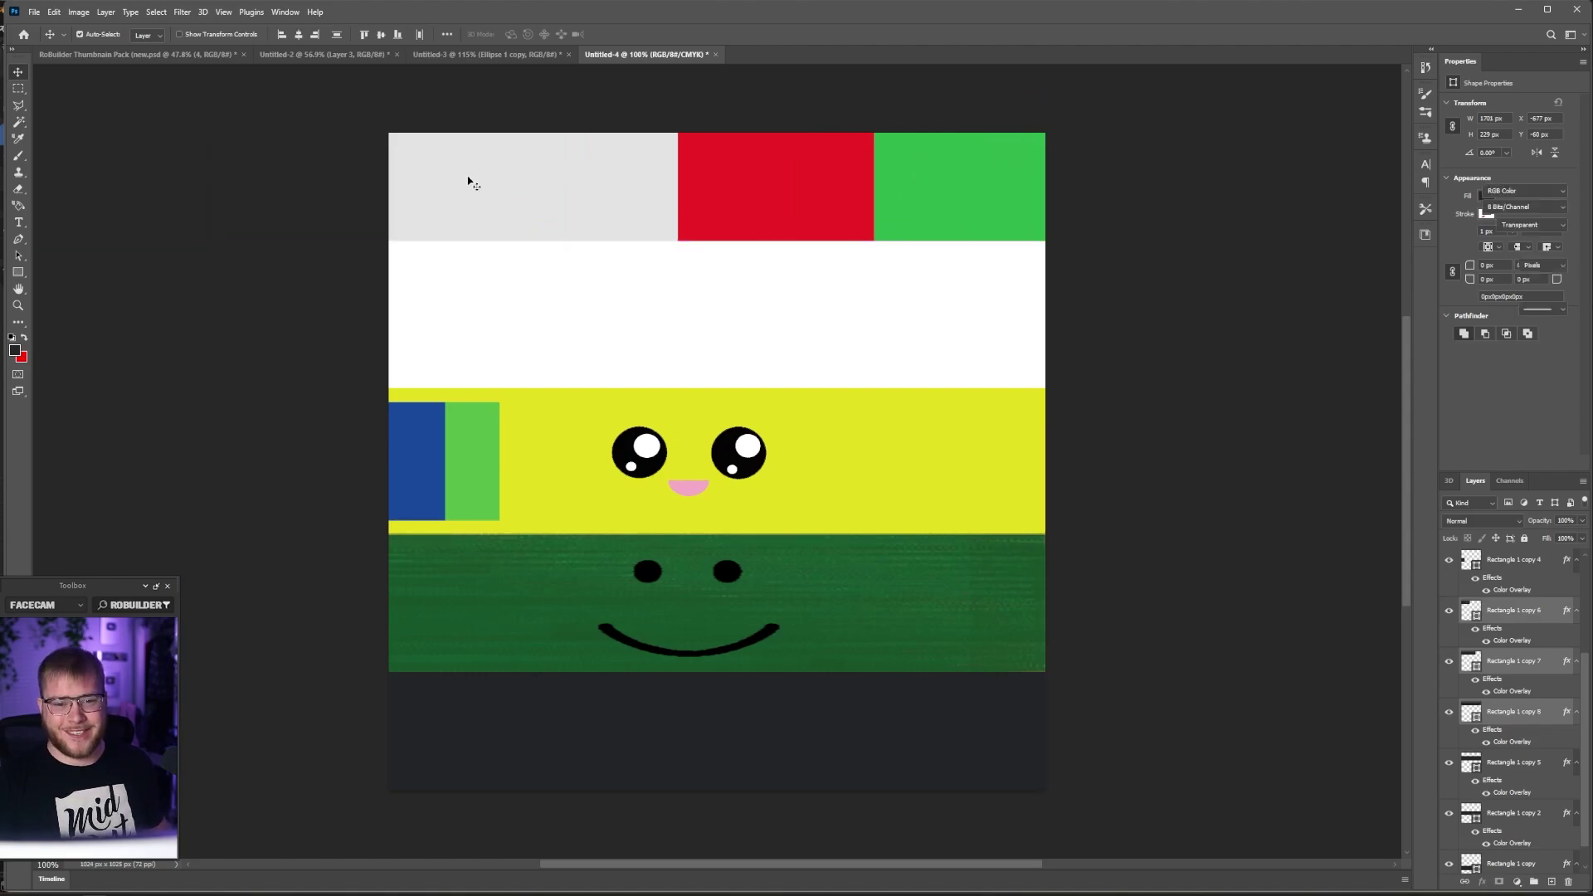
pyautogui.click(33, 12)
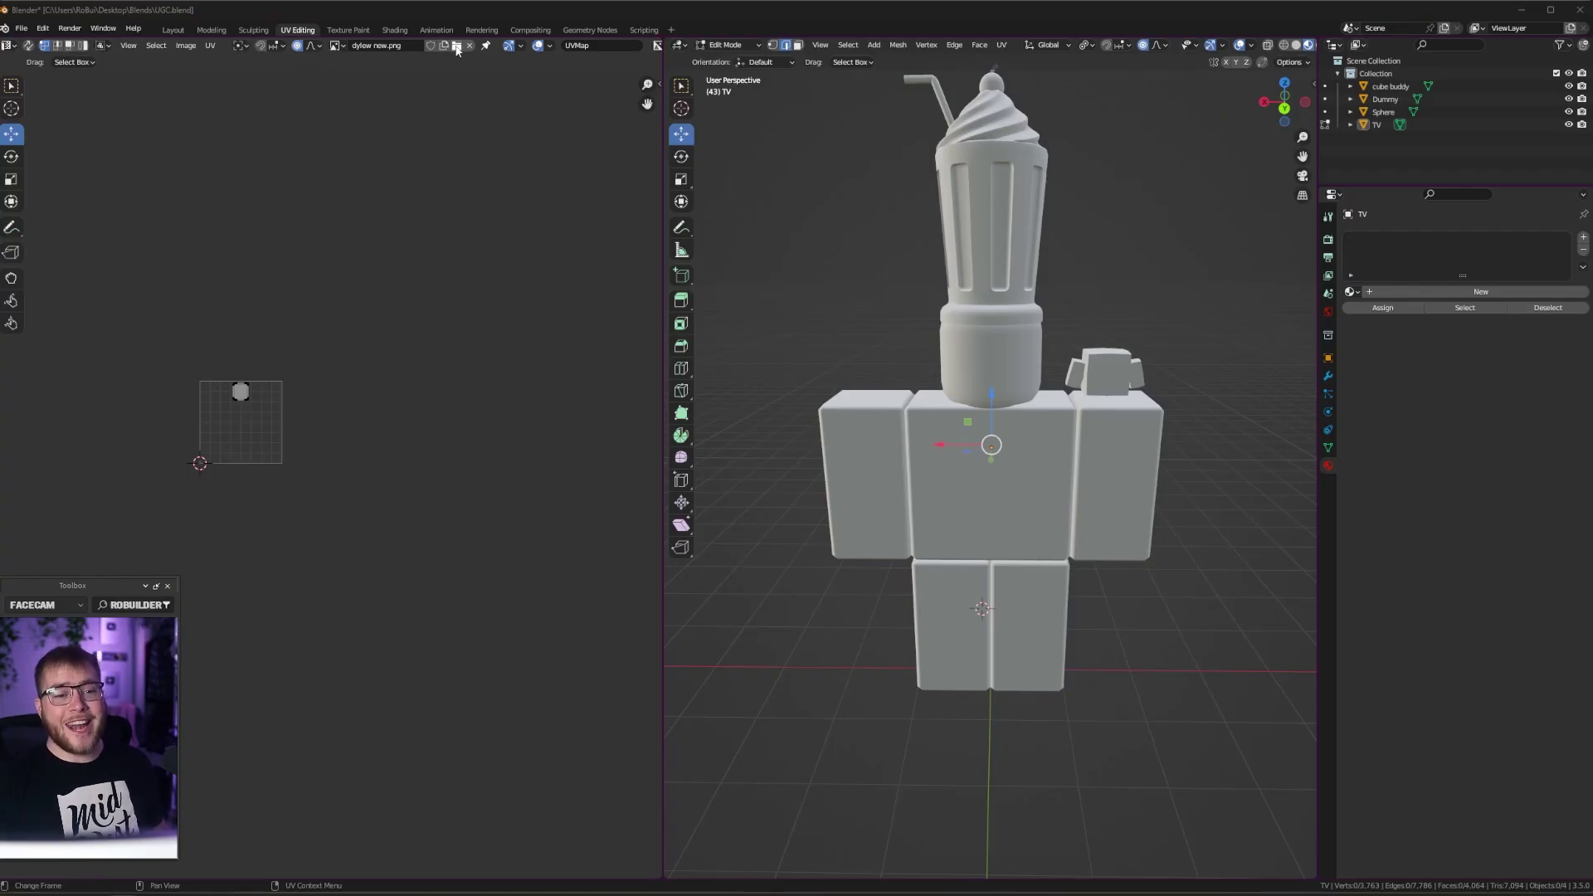
# Switch to Blender, load Untitled-4.jpg in the UV editor and project the TV's screen faces from the front view
pyautogui.click(469, 45)
pyautogui.click(407, 45)
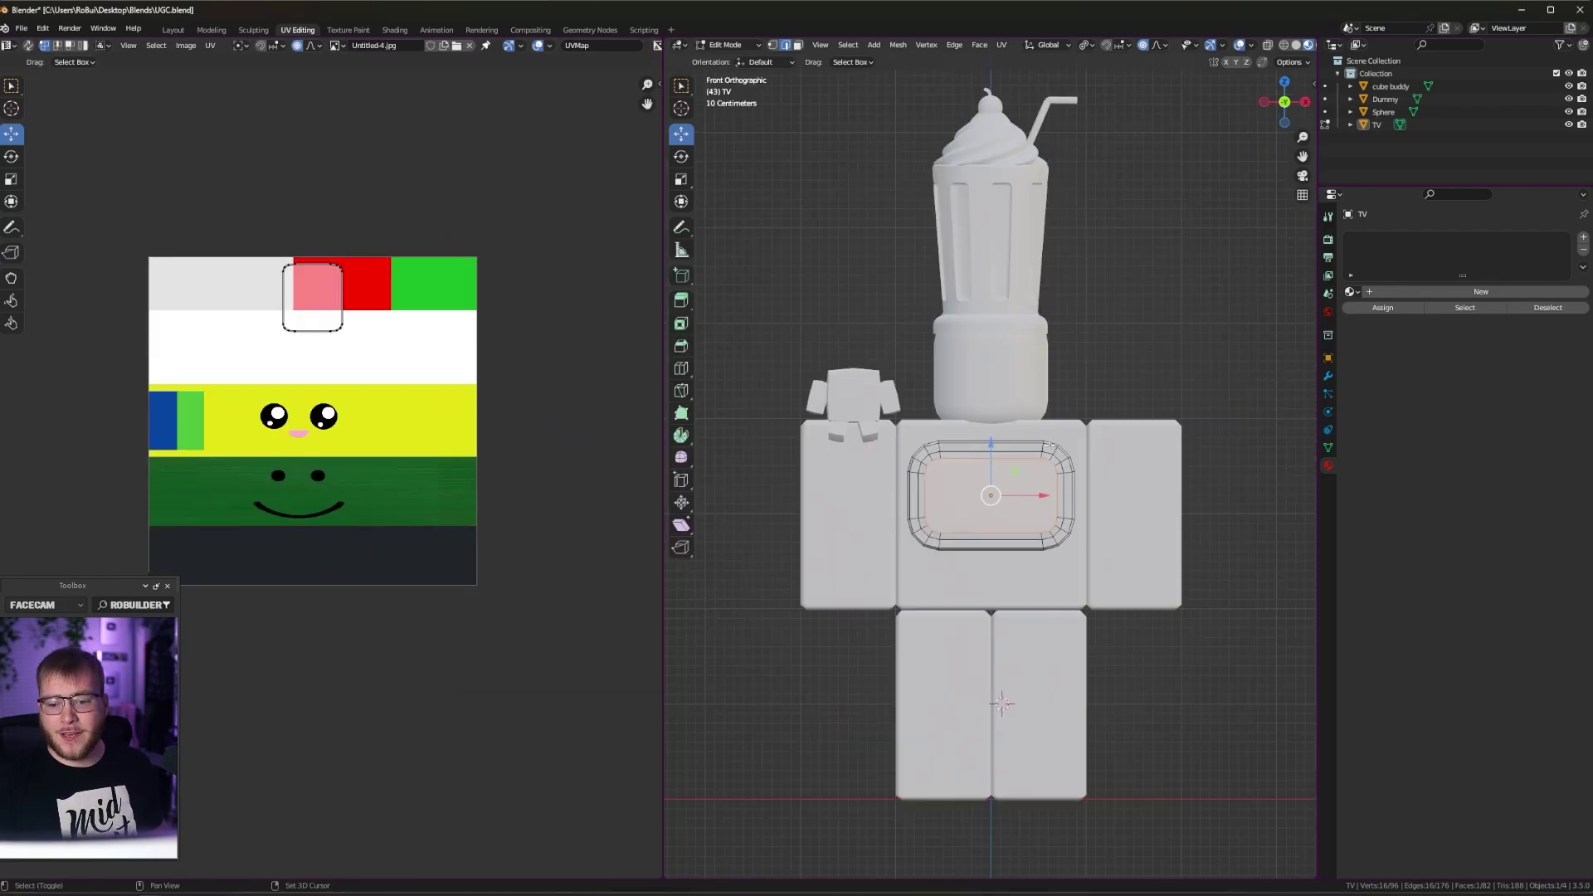
pyautogui.scroll(5, 946, 869)
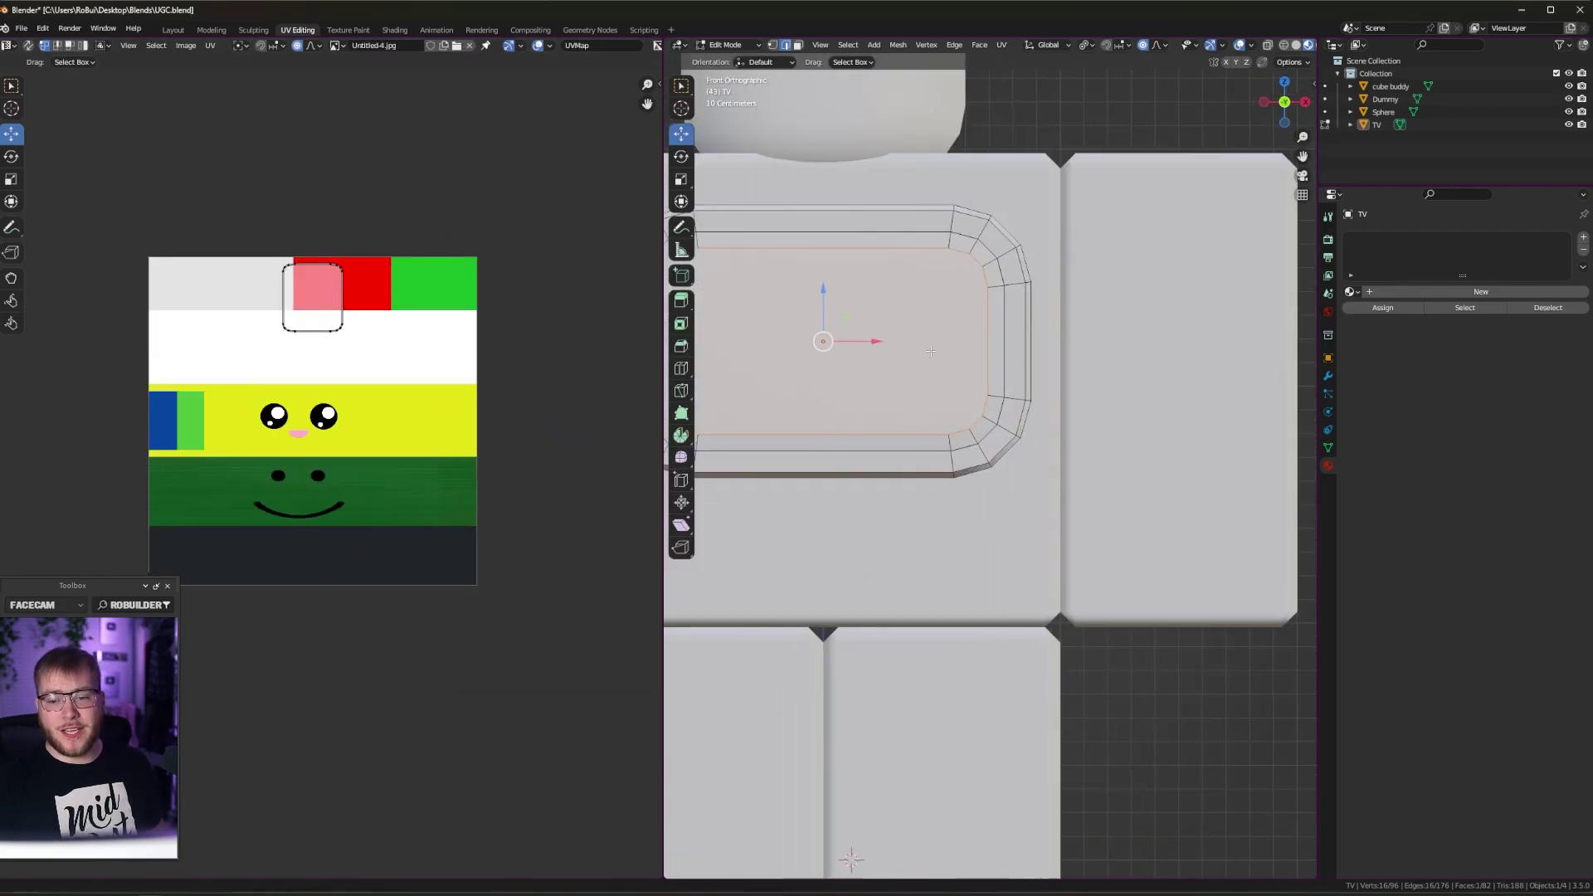
pyautogui.press('ctrl+KP_Add')
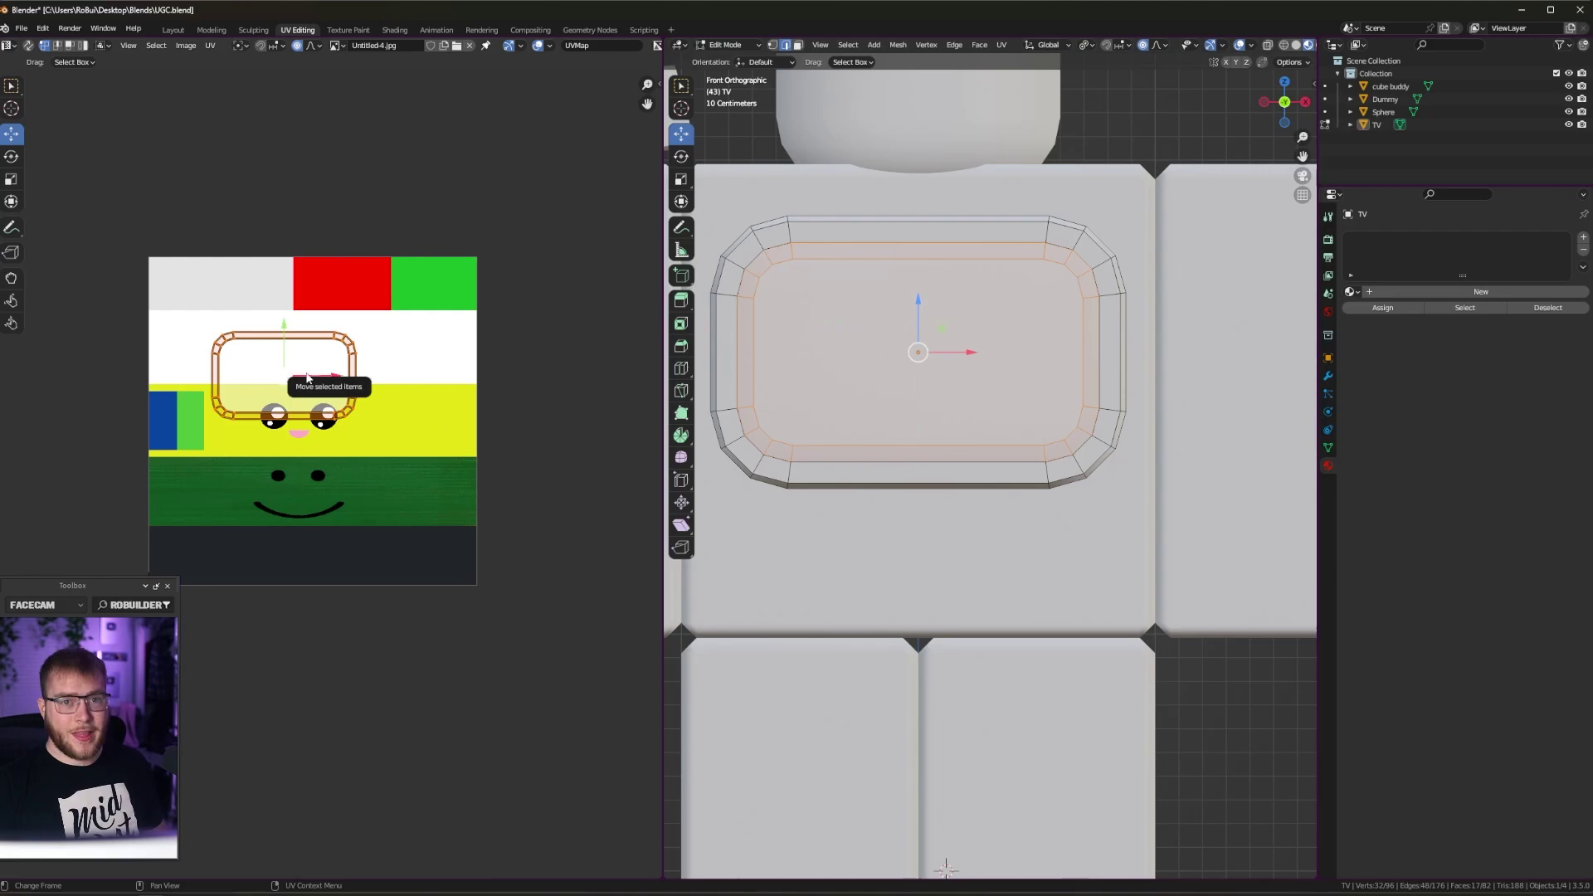
# Move the screen's UV island over the smiling face on the green band and scale it to about 0.75 to fit
pyautogui.press('g')
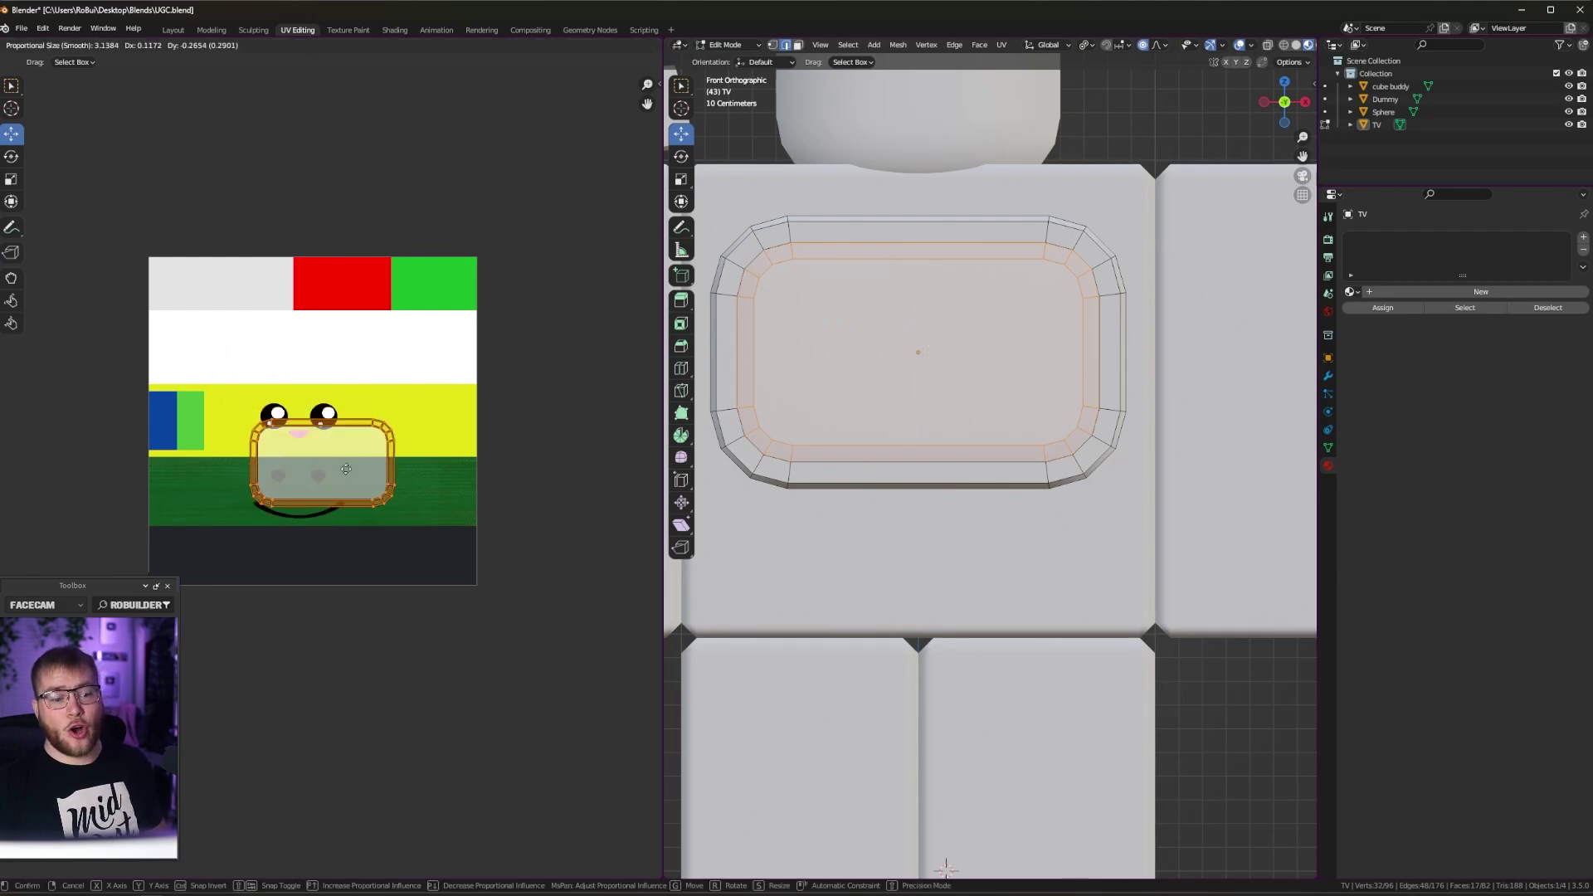
pyautogui.click(335, 496)
pyautogui.scroll(5, 405, 505)
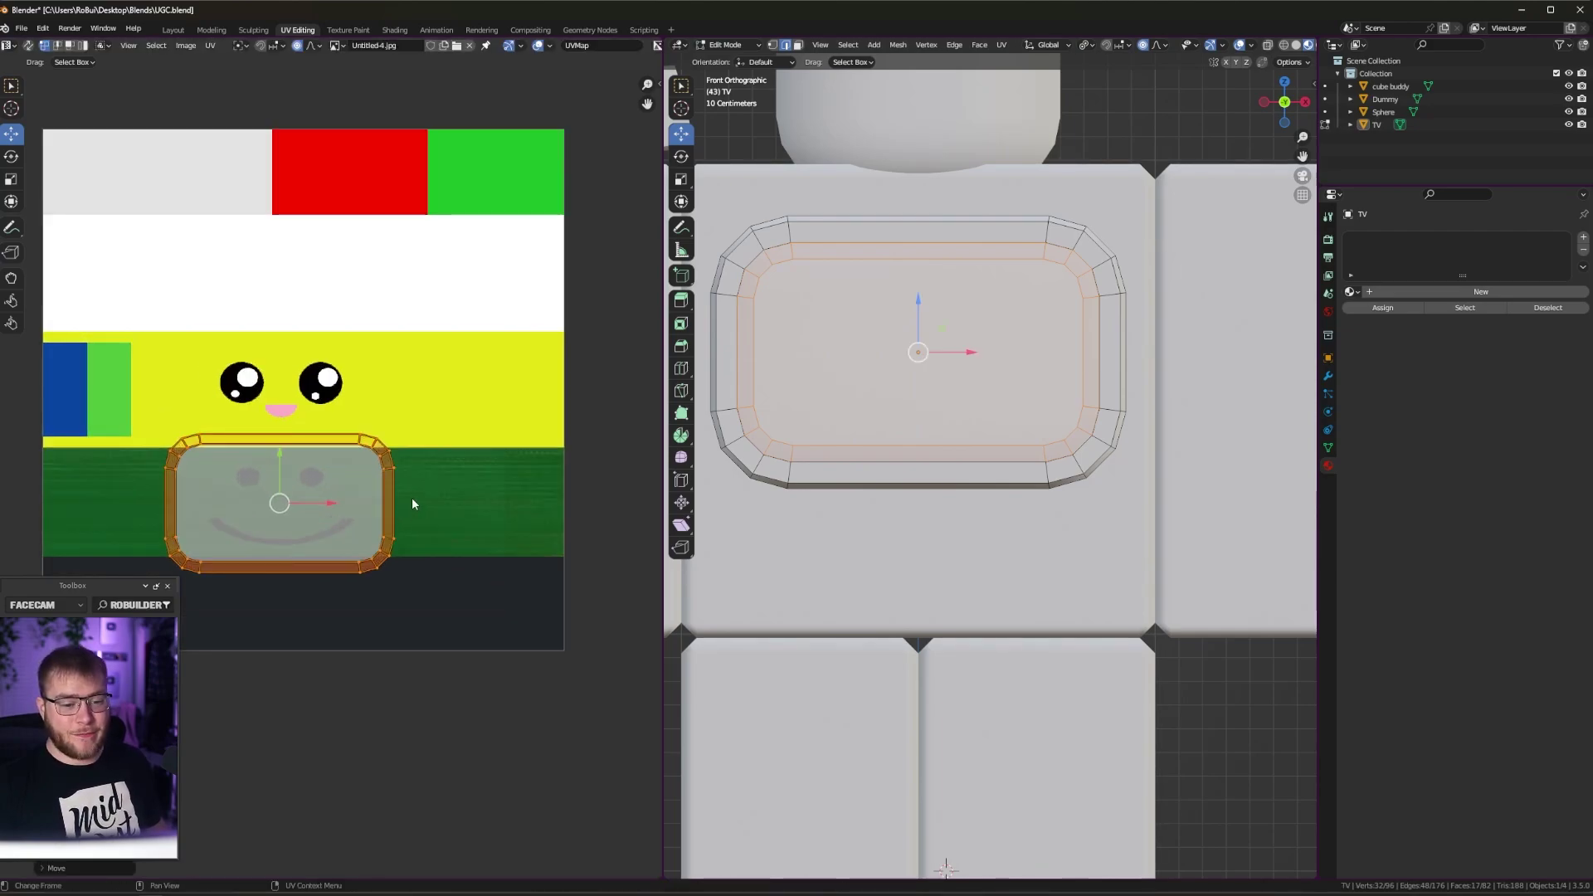
pyautogui.press('s')
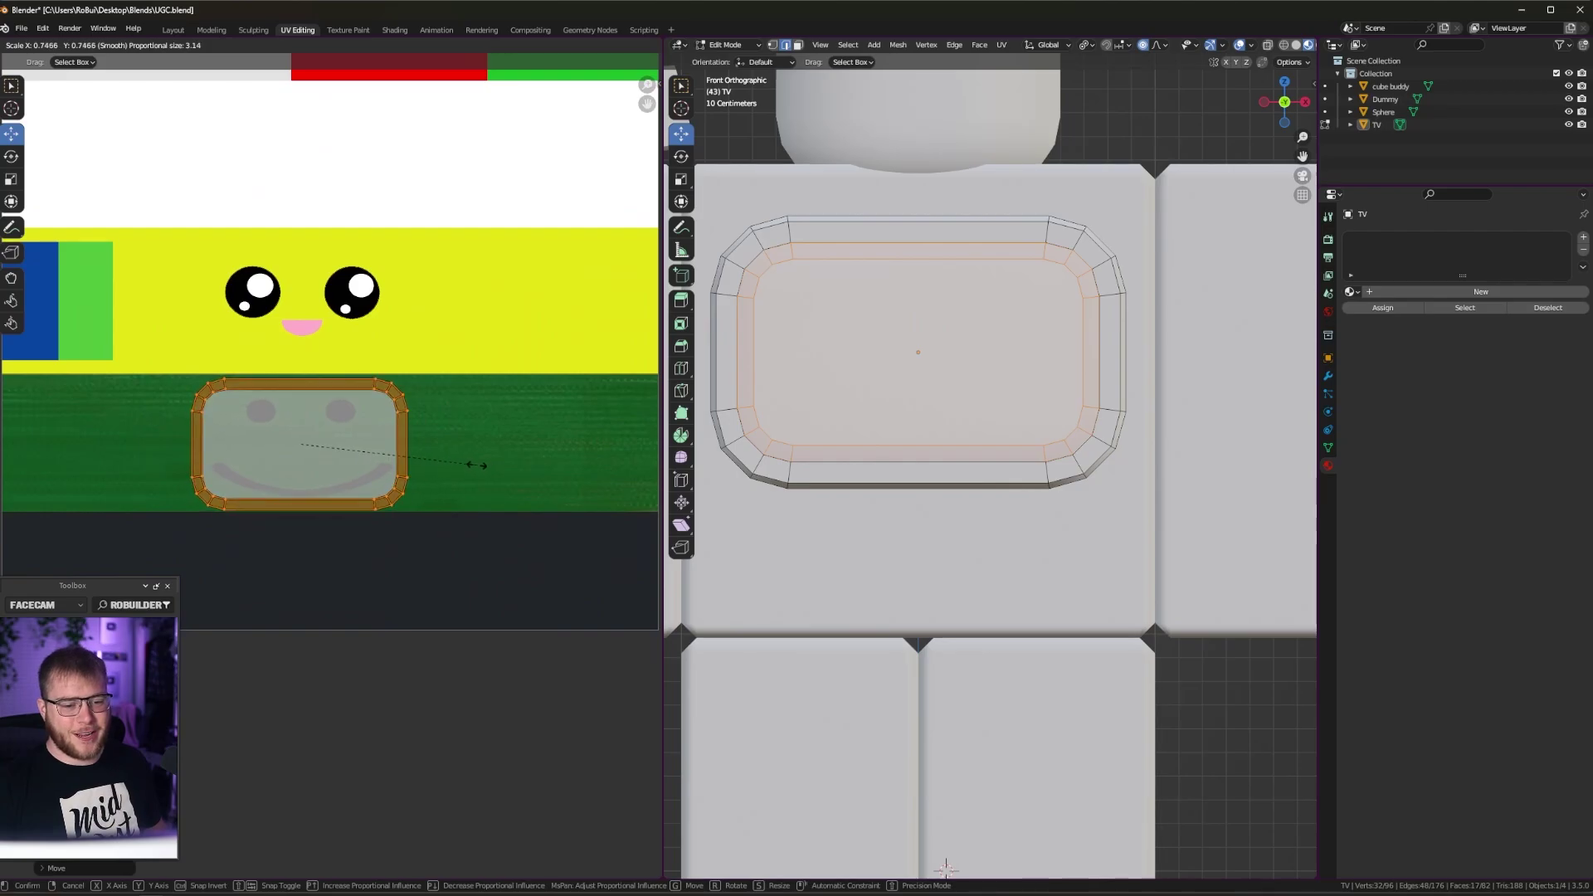
pyautogui.click(475, 462)
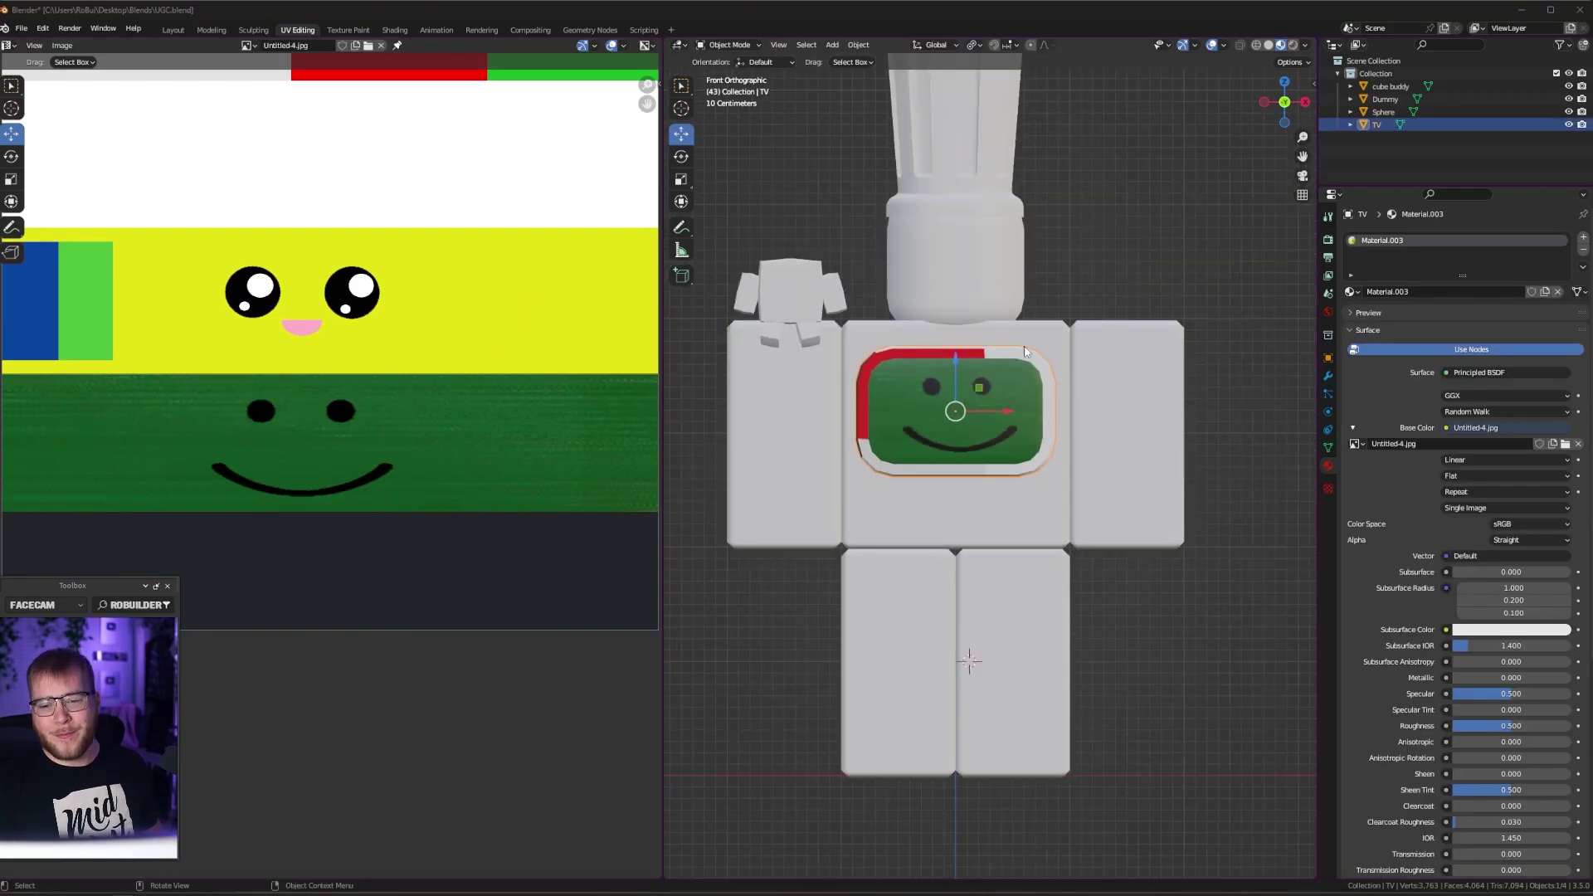
# Select the loop of faces framing the TV's green screen and grow the selection to cover the rest of the casing
pyautogui.moveTo(1025, 352); pyautogui.dragTo(928, 397, button='middle')
pyautogui.press('Tab')
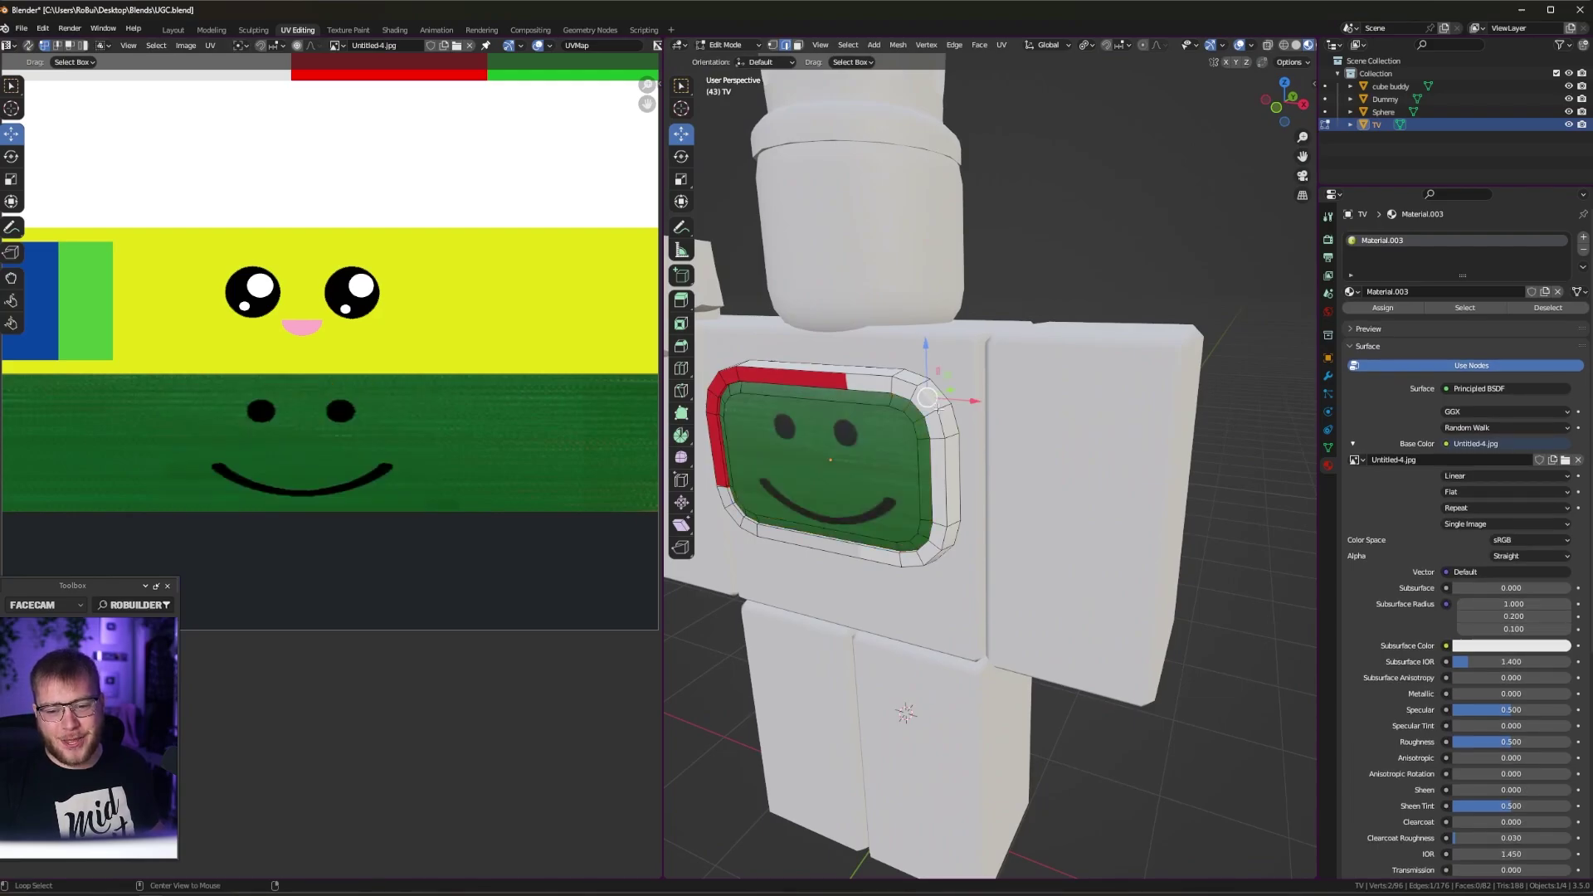
pyautogui.keyDown('alt'); pyautogui.click(935, 400); pyautogui.keyUp('alt')
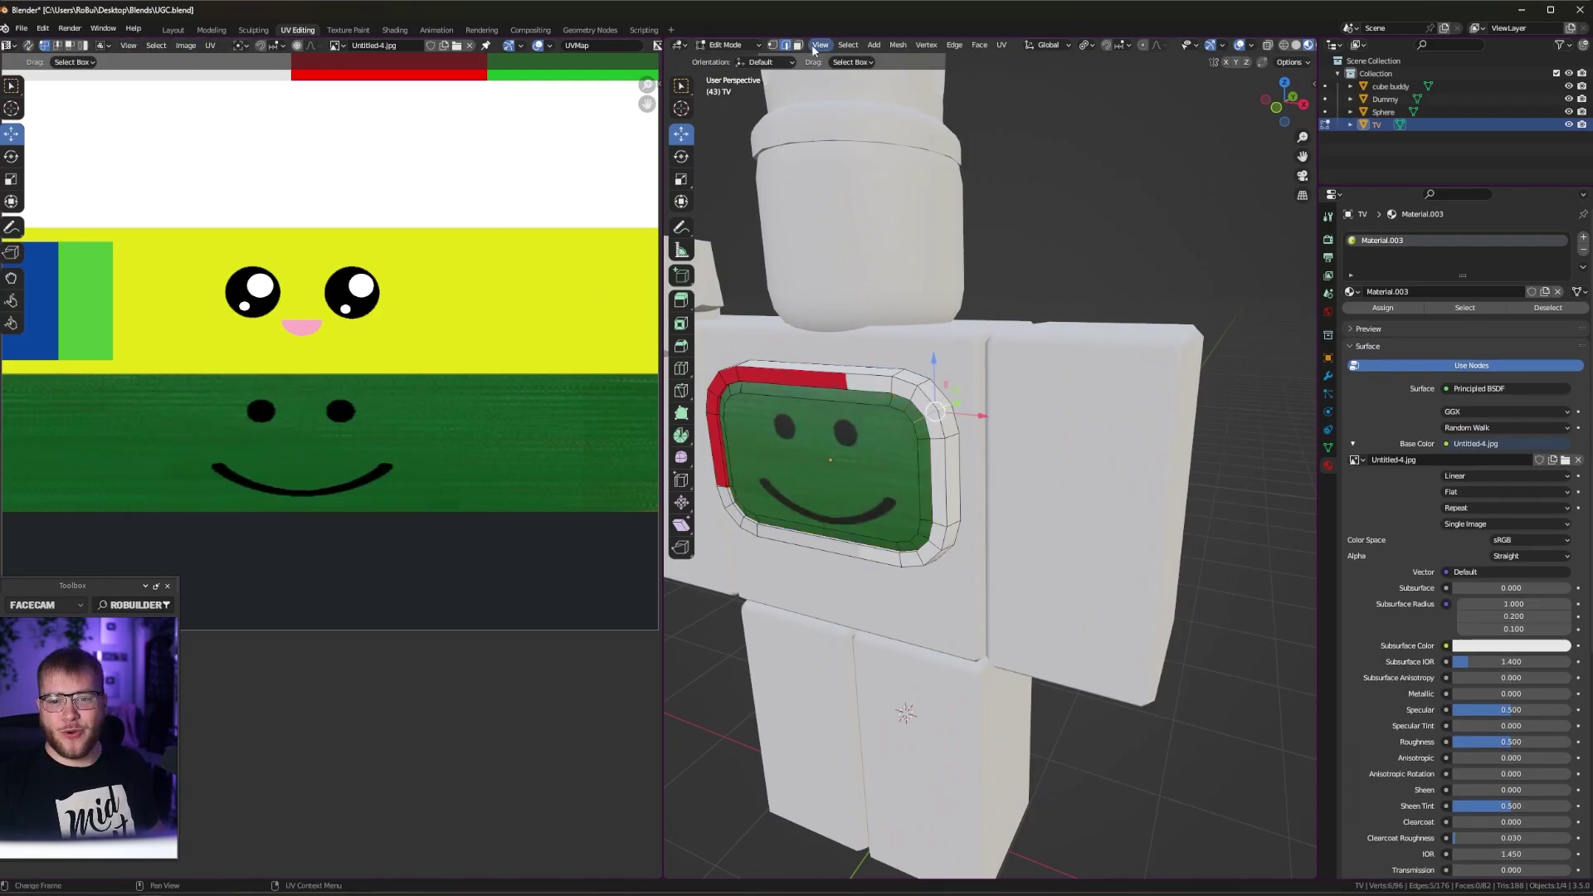
pyautogui.hotkey('alt', 'a')
pyautogui.keyDown('alt'); pyautogui.click(944, 404); pyautogui.keyUp('alt')
pyautogui.press('ctrl+KP_Add')
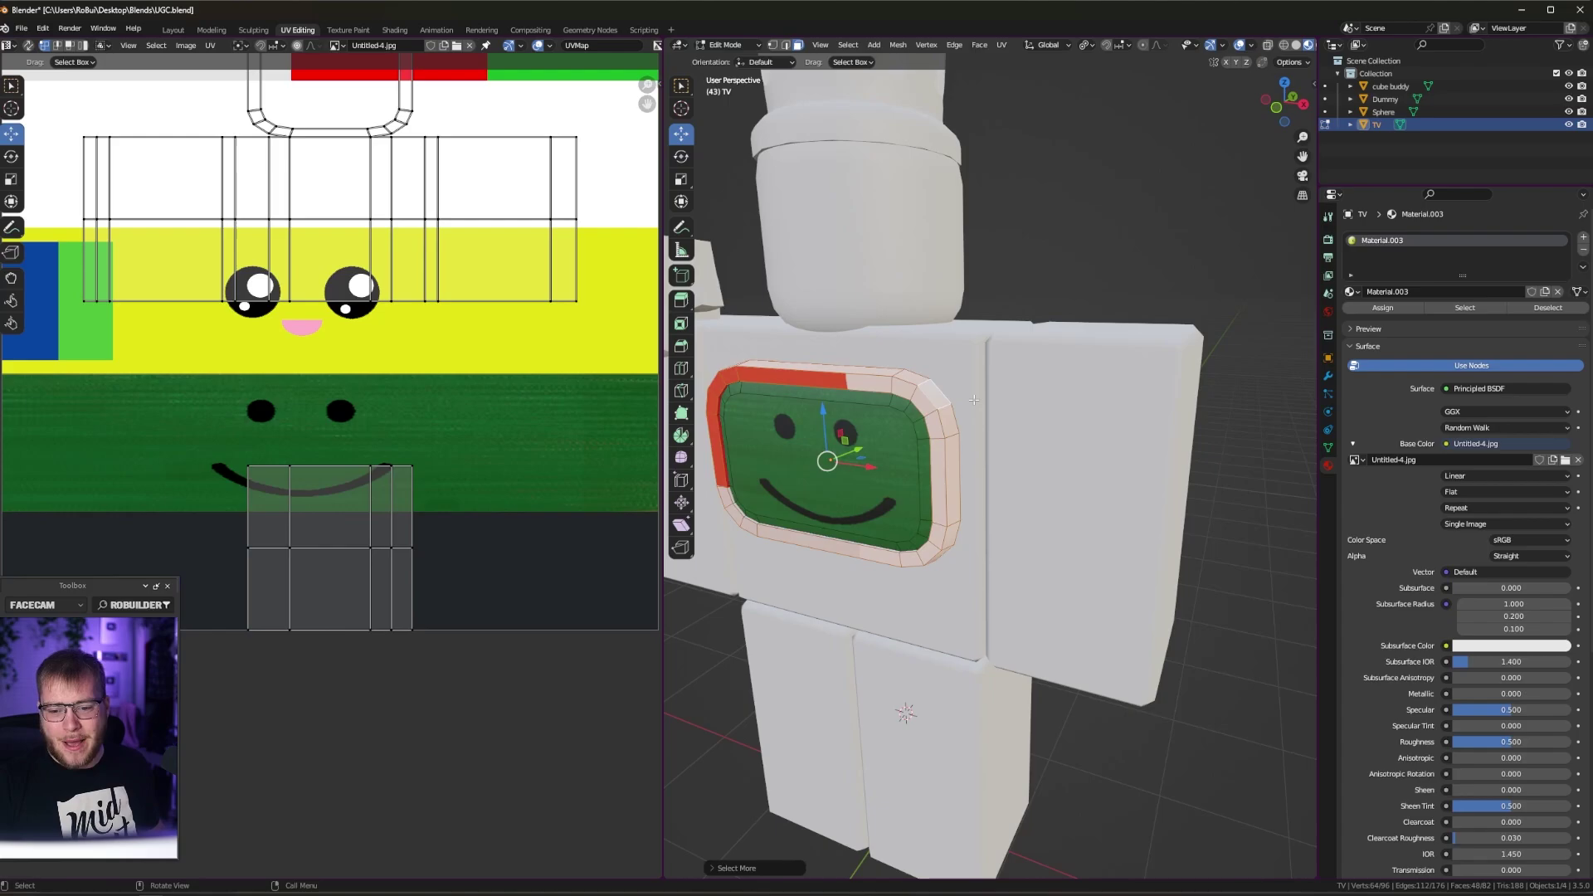
pyautogui.scroll(10, 857, 393)
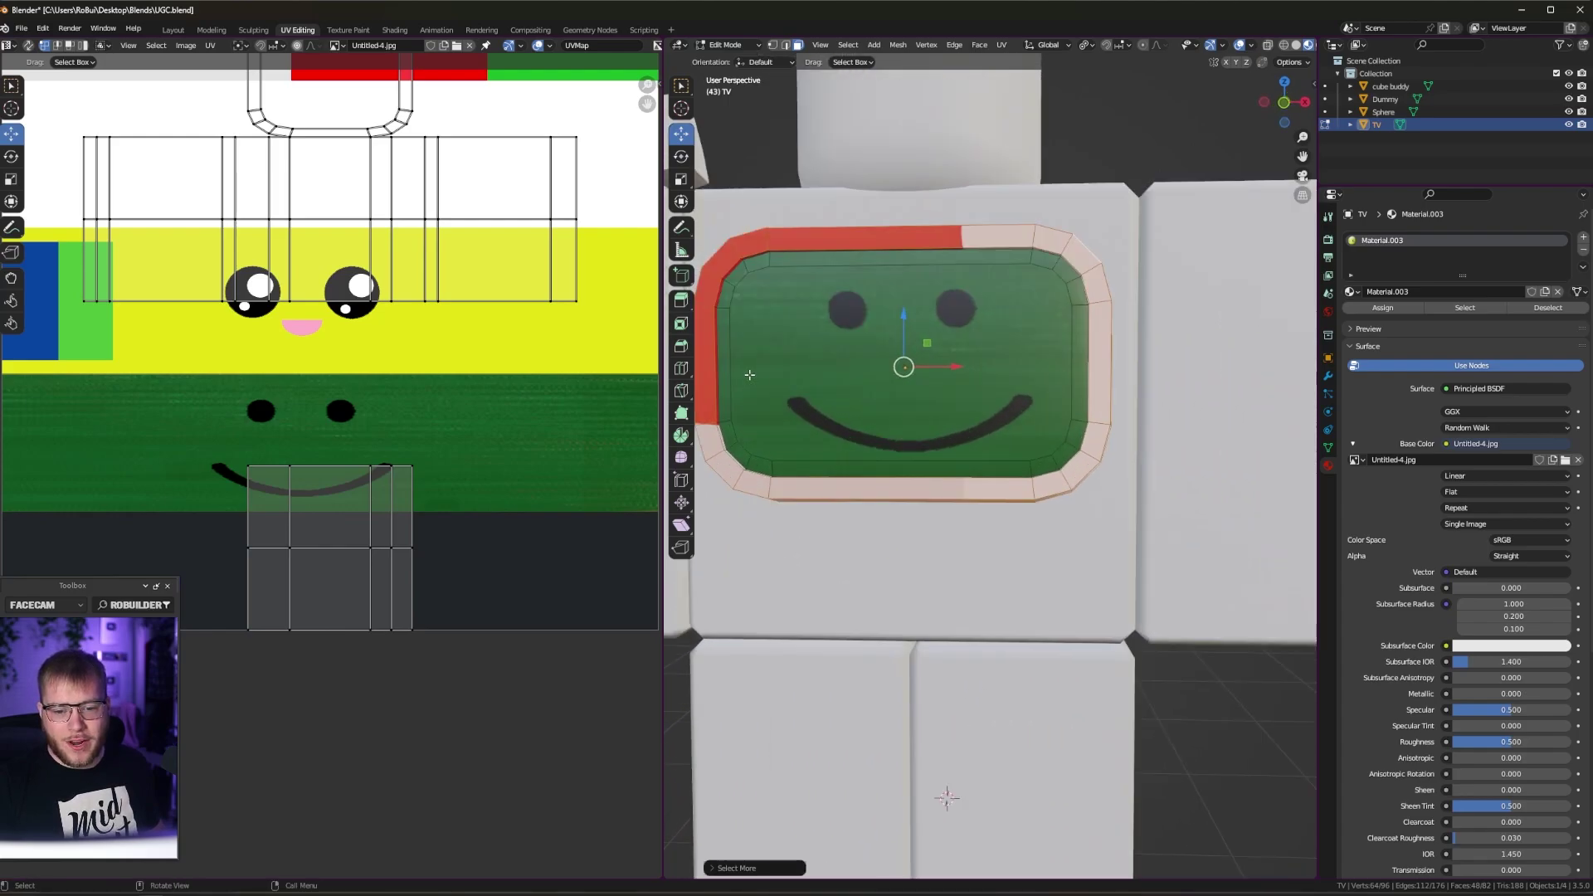
pyautogui.press('ctrl+KP_Add')
pyautogui.scroll(-6, 1137, 420)
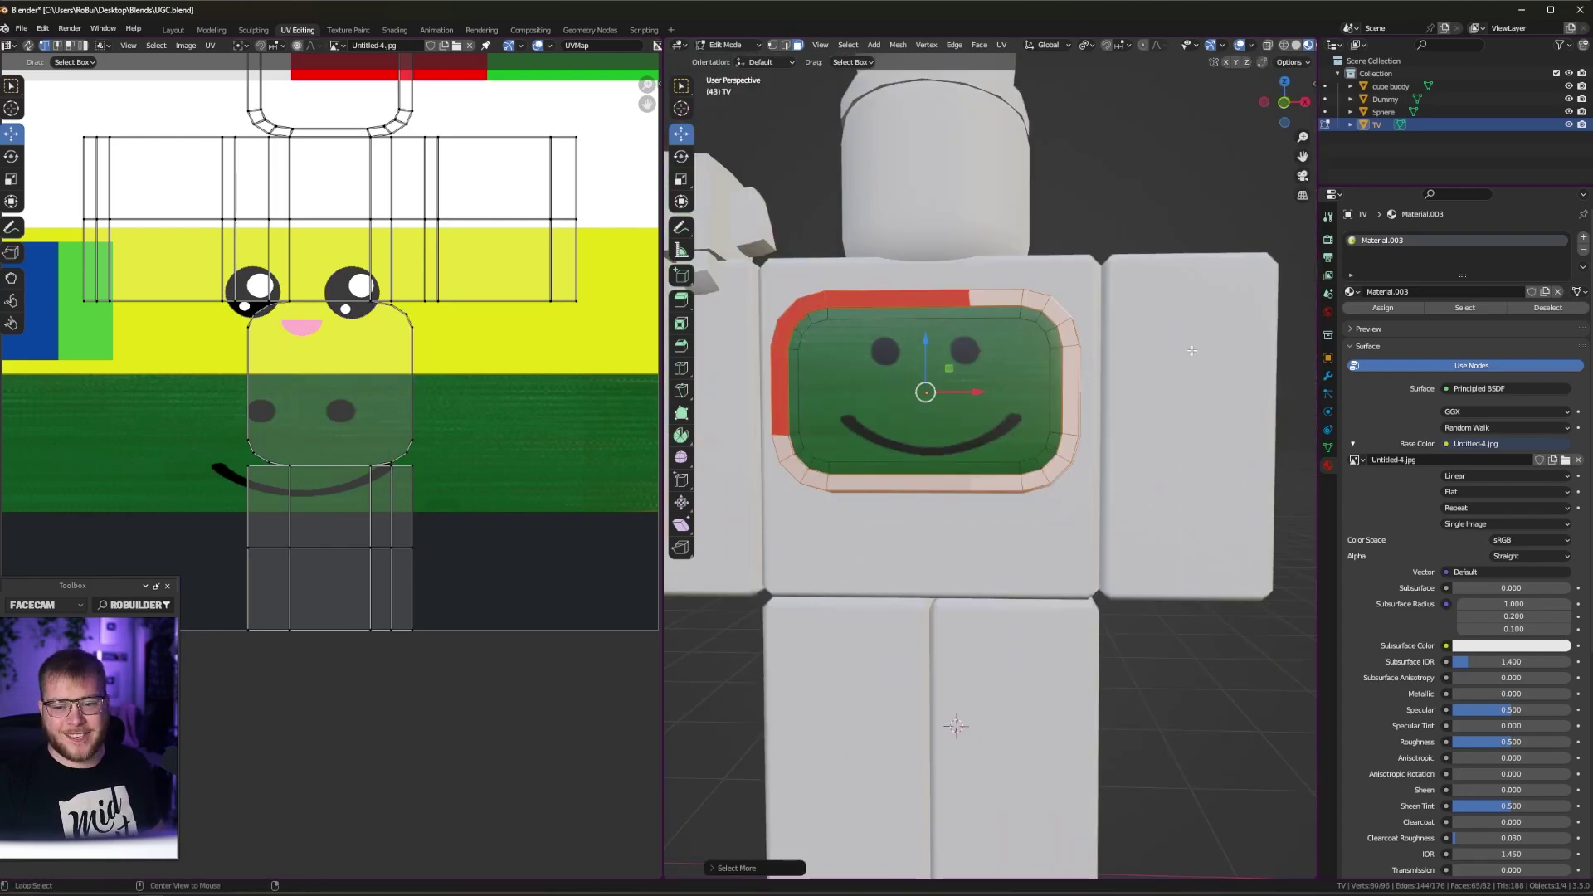
# Project the selected TV casing from the front view, move its UVs onto the dark grey band and shrink them to fit
pyautogui.press('KP_1')
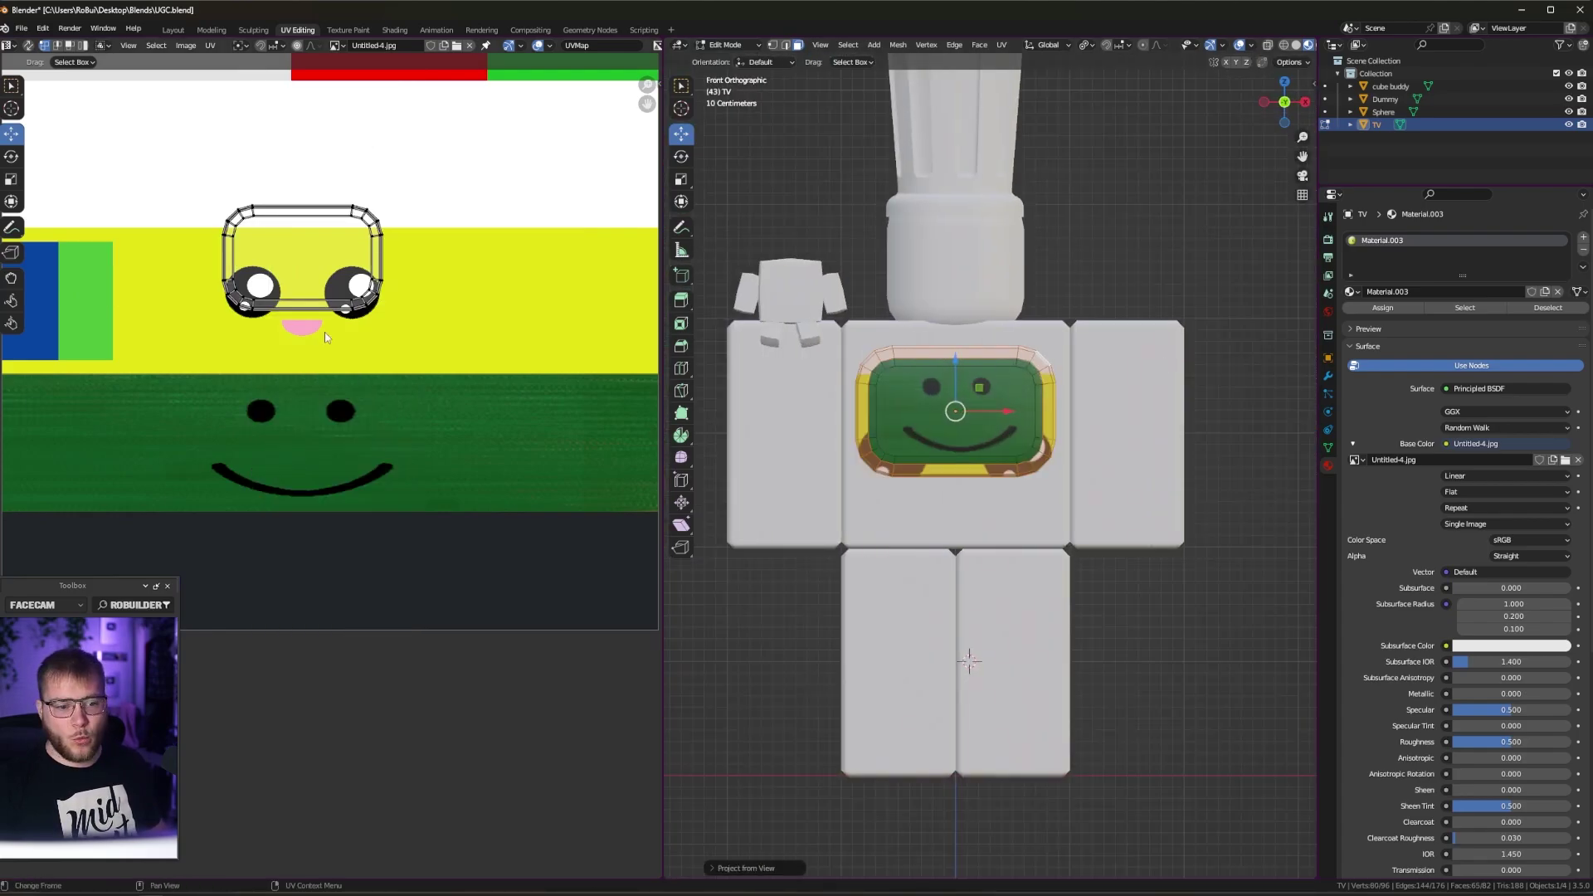
pyautogui.scroll(-5, 325, 336)
pyautogui.press('g')
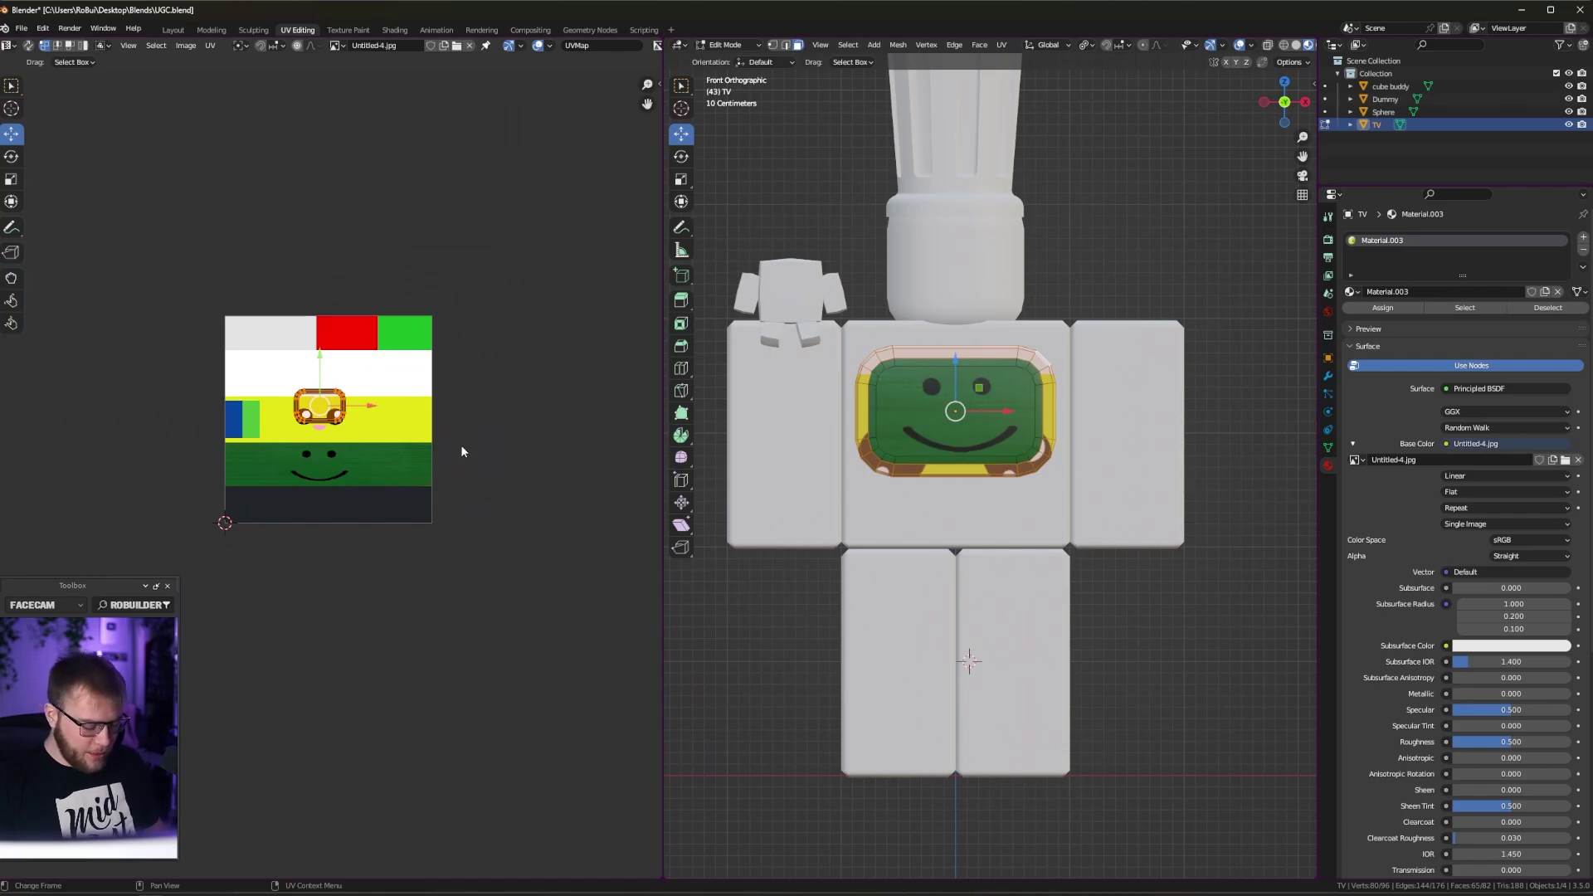
pyautogui.click(454, 536)
pyautogui.press('s')
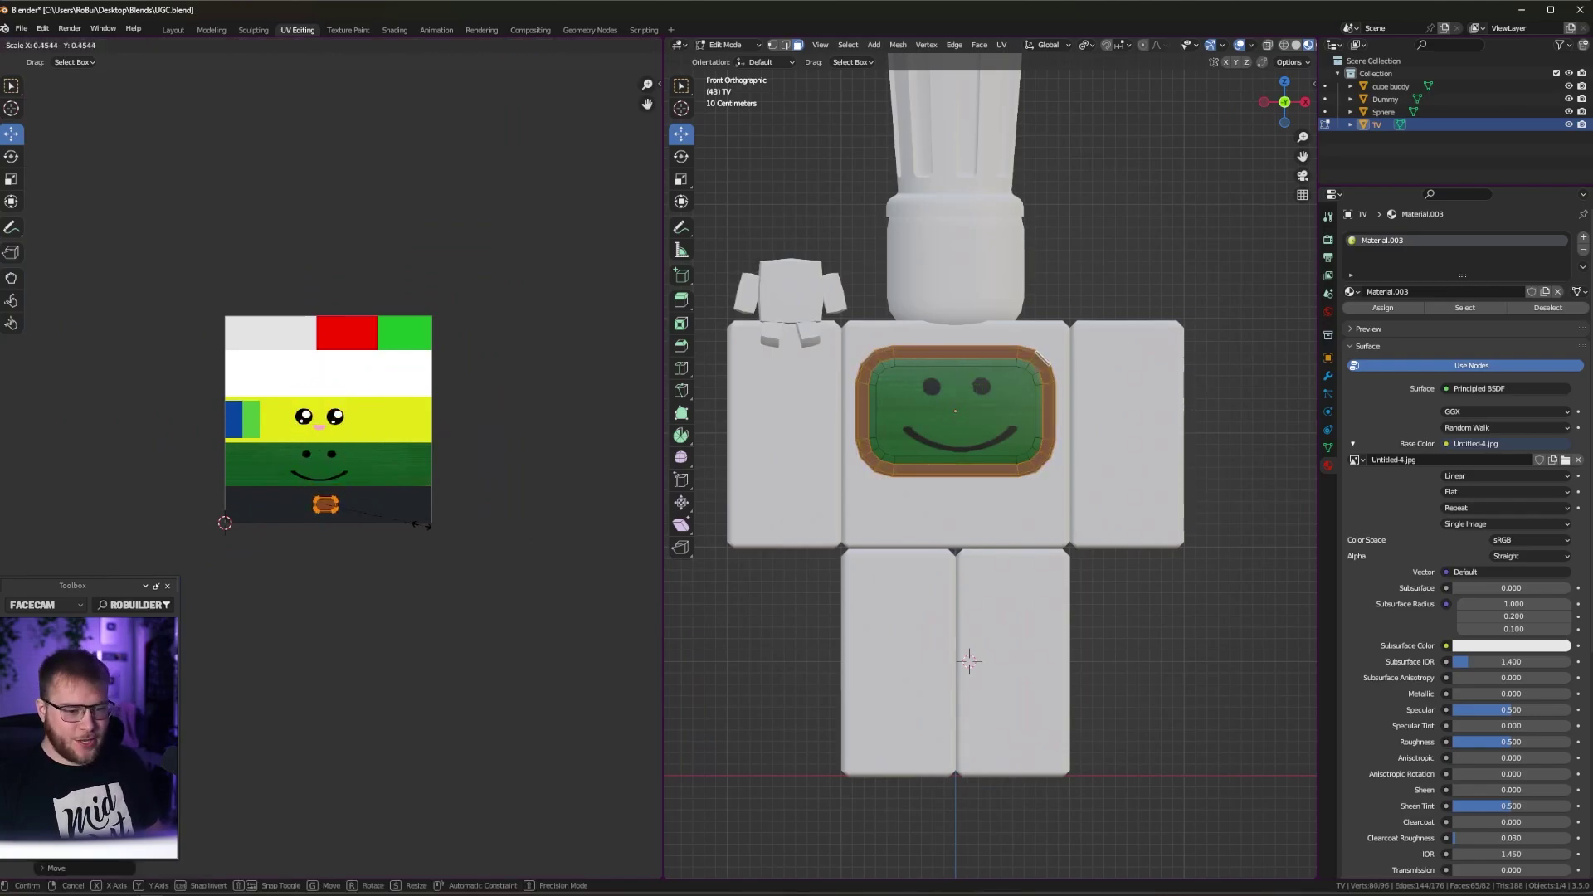
pyautogui.click(435, 524)
pyautogui.press('Tab')
pyautogui.scroll(3, 1027, 395)
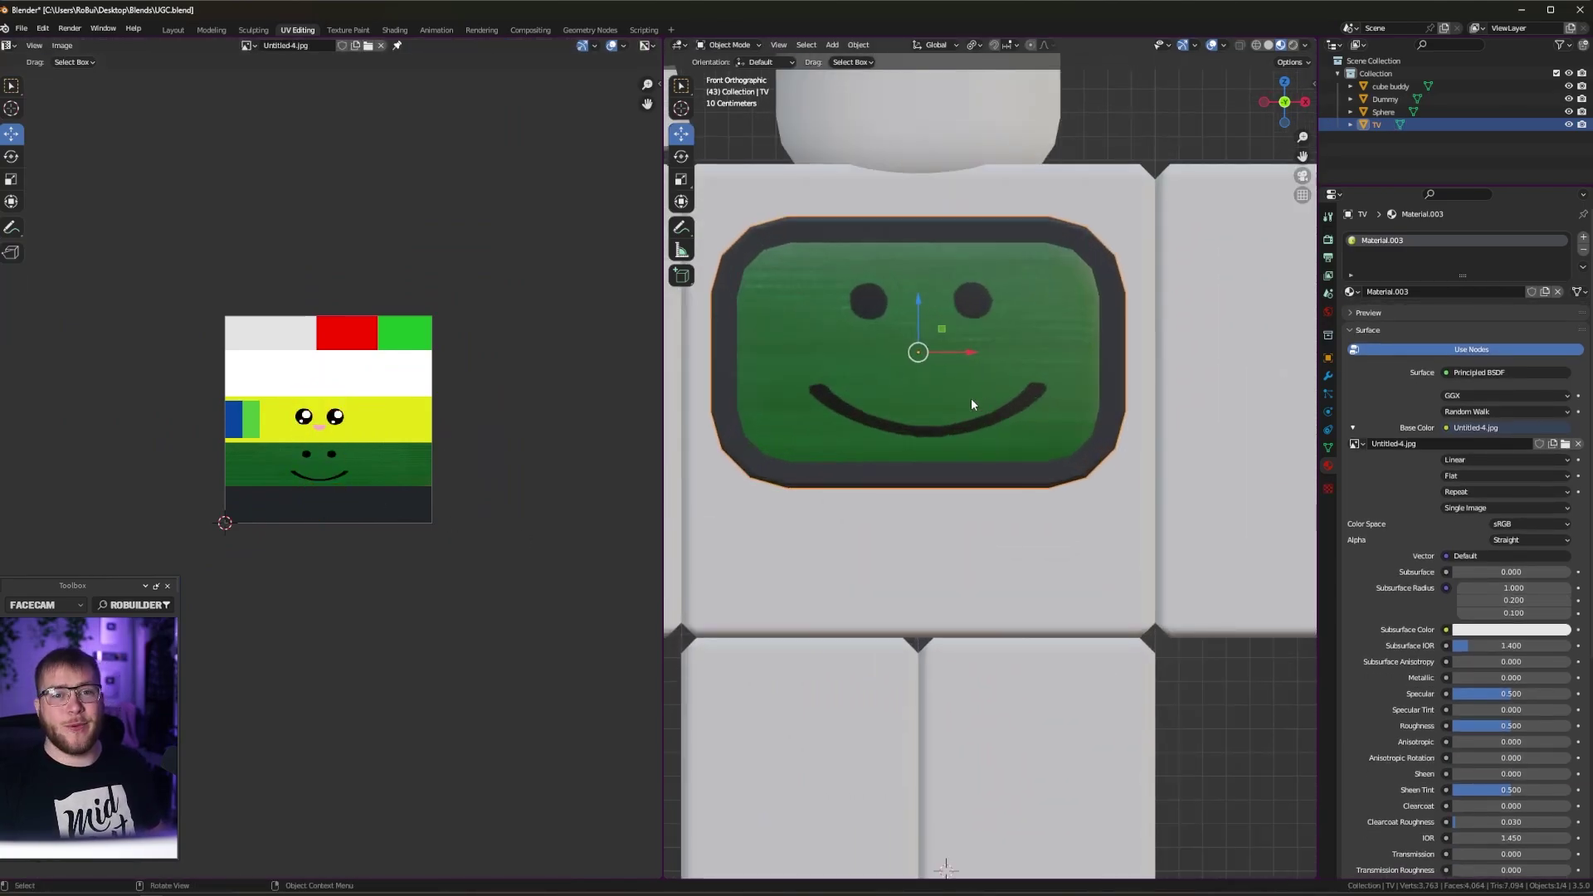
pyautogui.scroll(4, 971, 396)
pyautogui.moveTo(971, 397); pyautogui.dragTo(974, 385, button='middle')
pyautogui.scroll(-8, 974, 385)
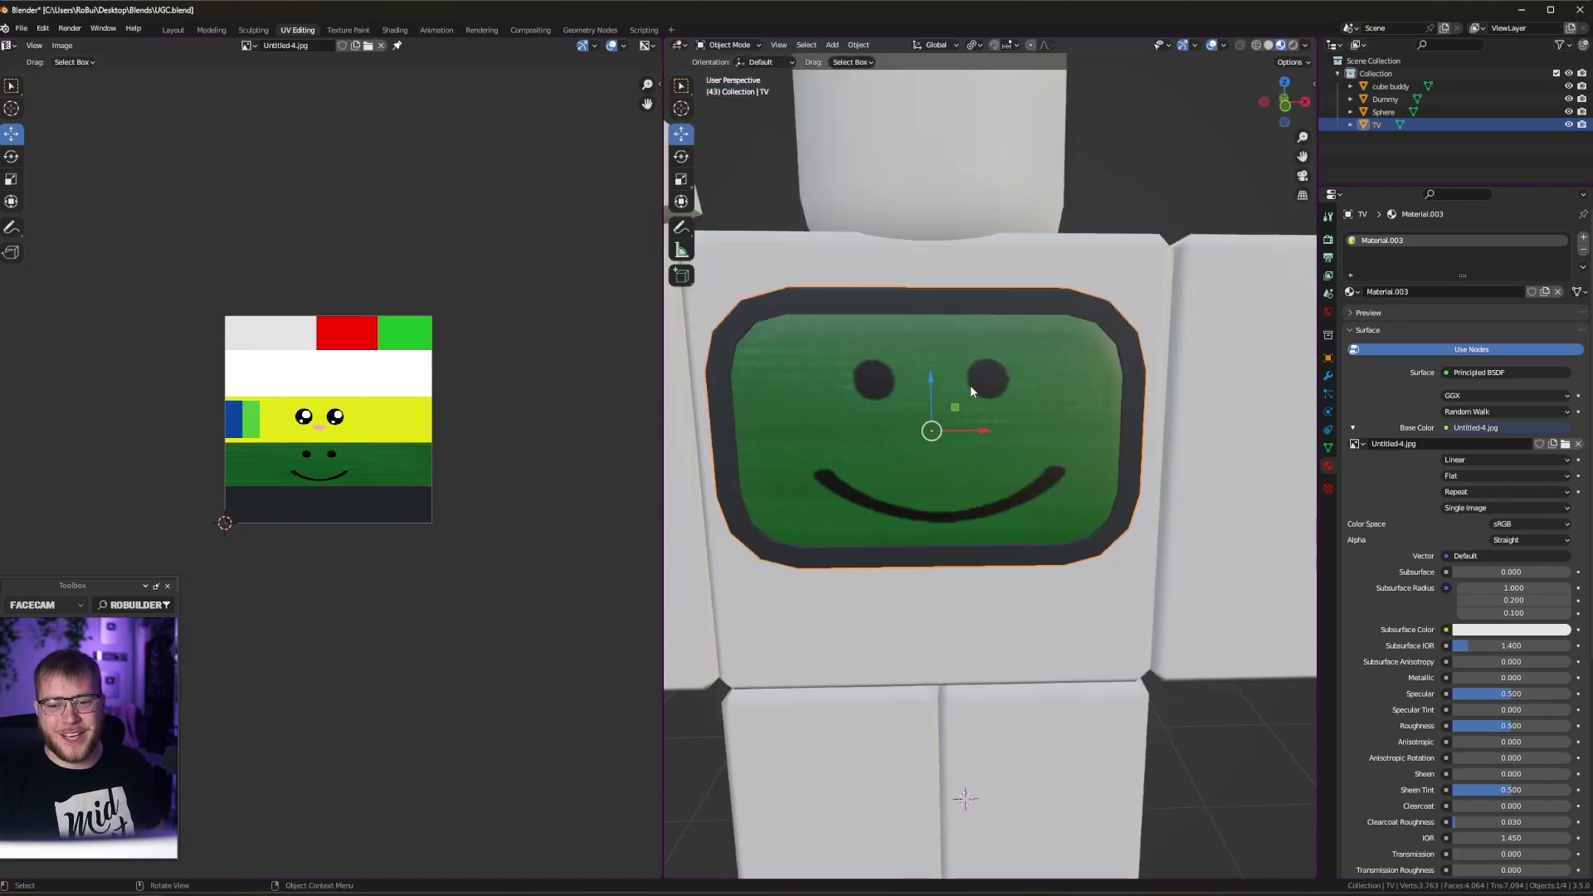
pyautogui.scroll(-6, 962, 335)
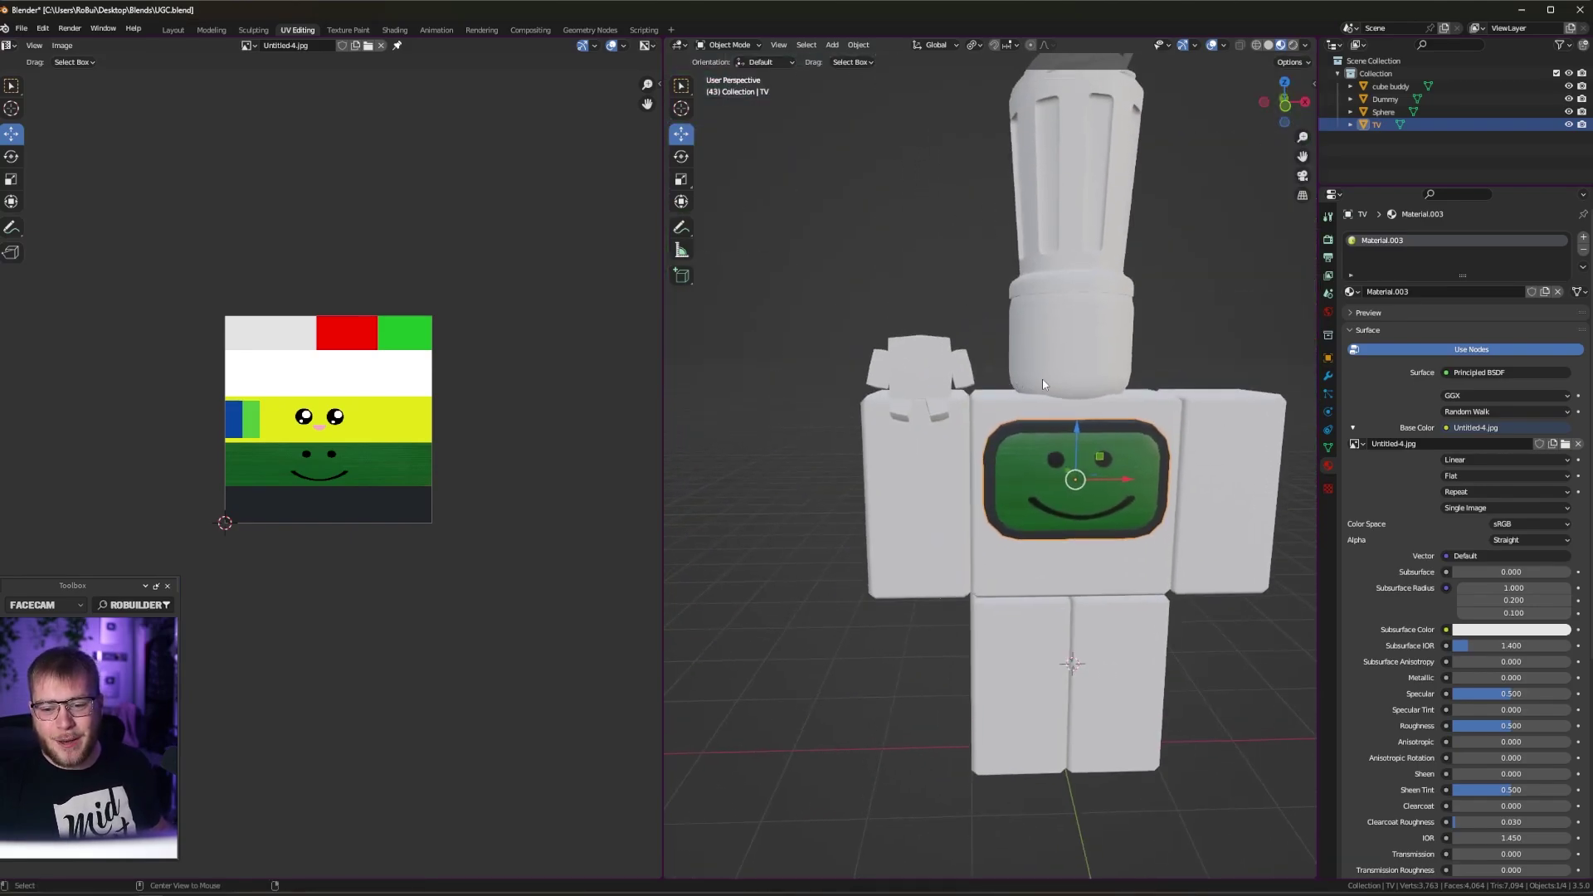
# Select the cube buddy on the dummy's shoulder in front view and assign it Material.003
pyautogui.click(918, 364)
pyautogui.press('KP_3')
pyautogui.press('KP_1')
pyautogui.scroll(5, 1004, 361)
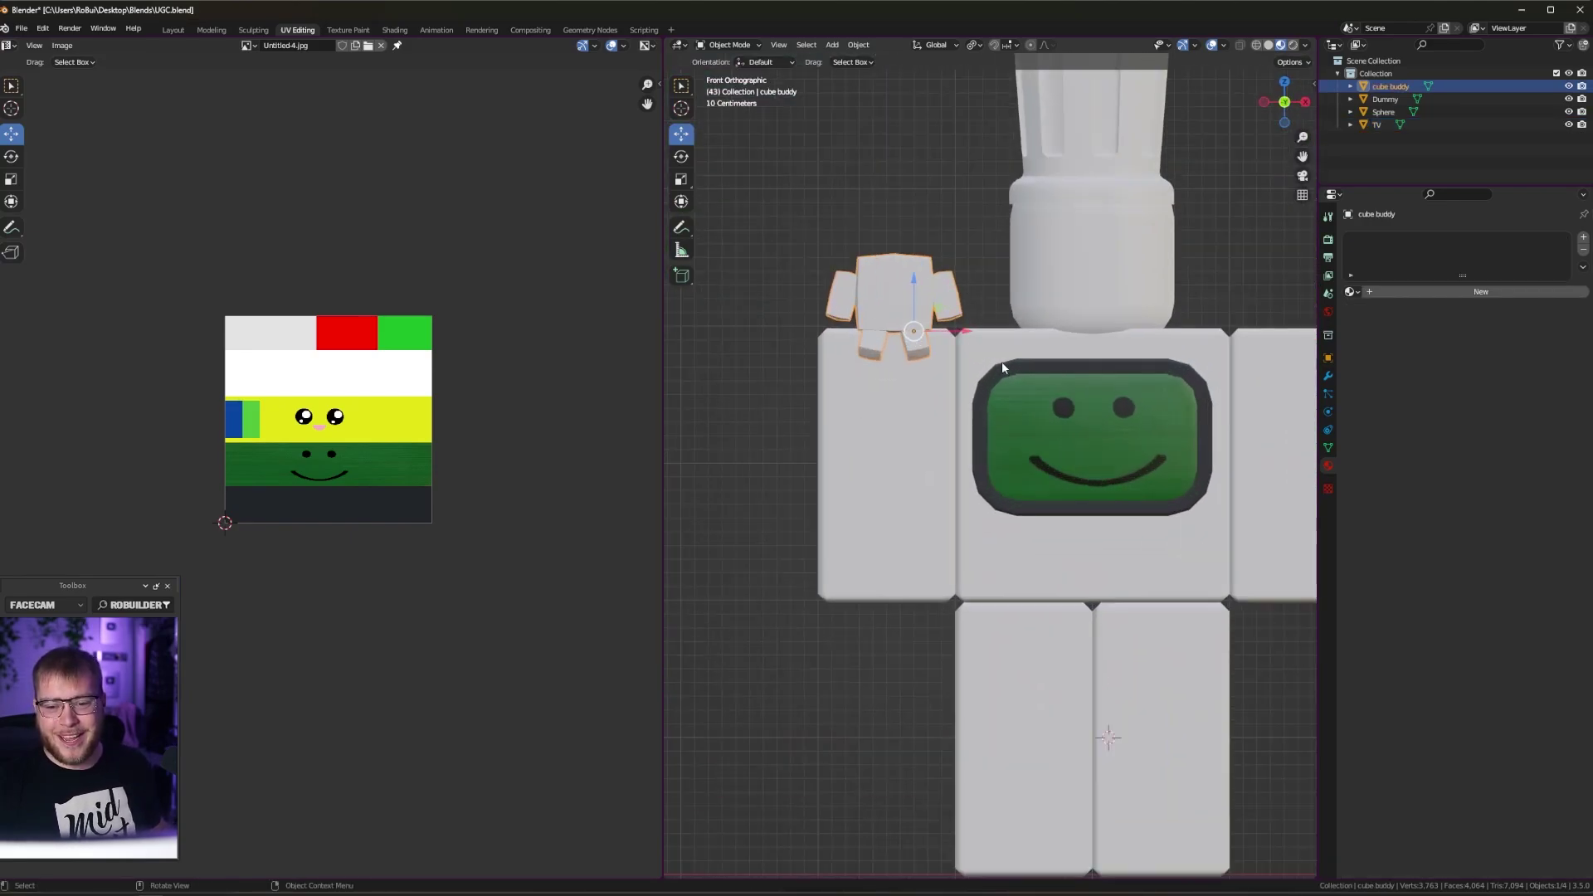
pyautogui.scroll(2, 1047, 433)
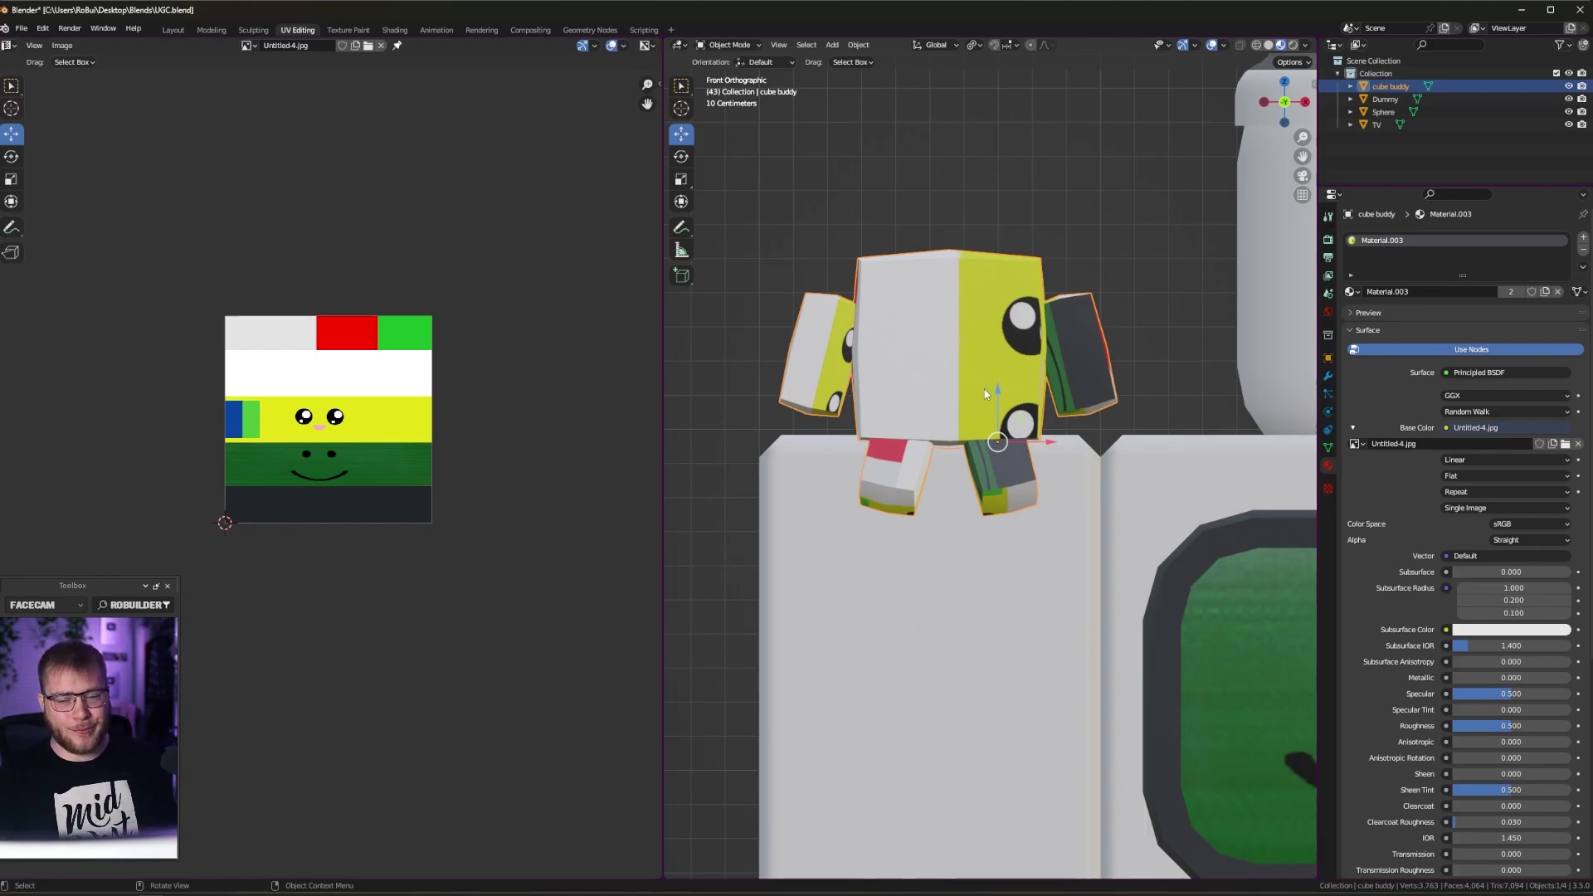
pyautogui.scroll(-1, 1012, 385)
pyautogui.scroll(1, 1006, 382)
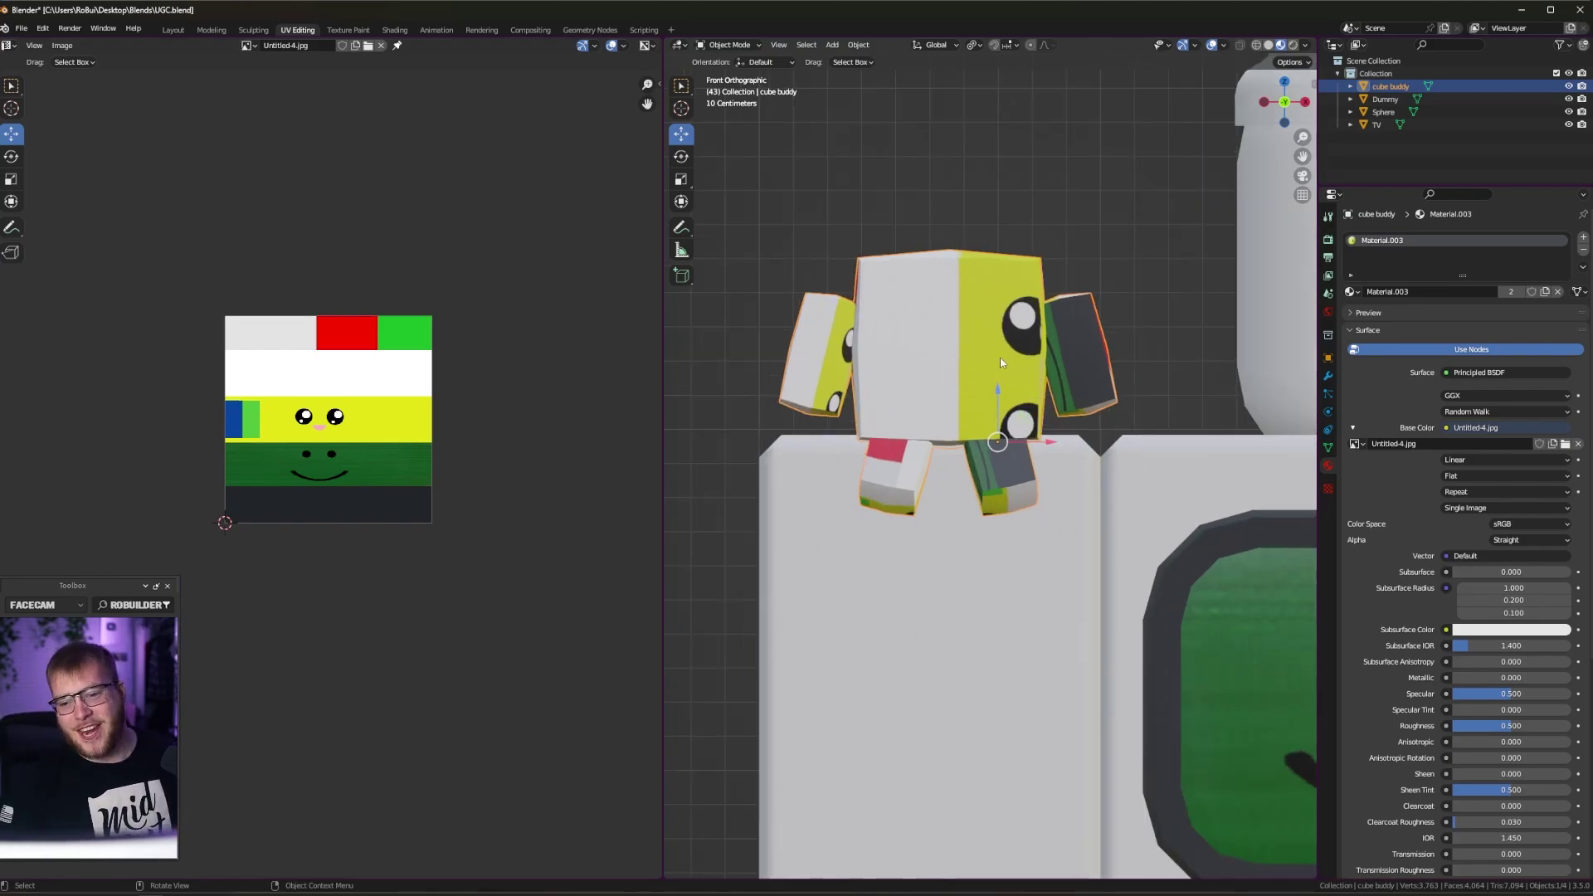
# Project the buddy's body from the front view and place its UVs over the wide-eyed face on the yellow band
pyautogui.press('Tab')
pyautogui.click(909, 319)
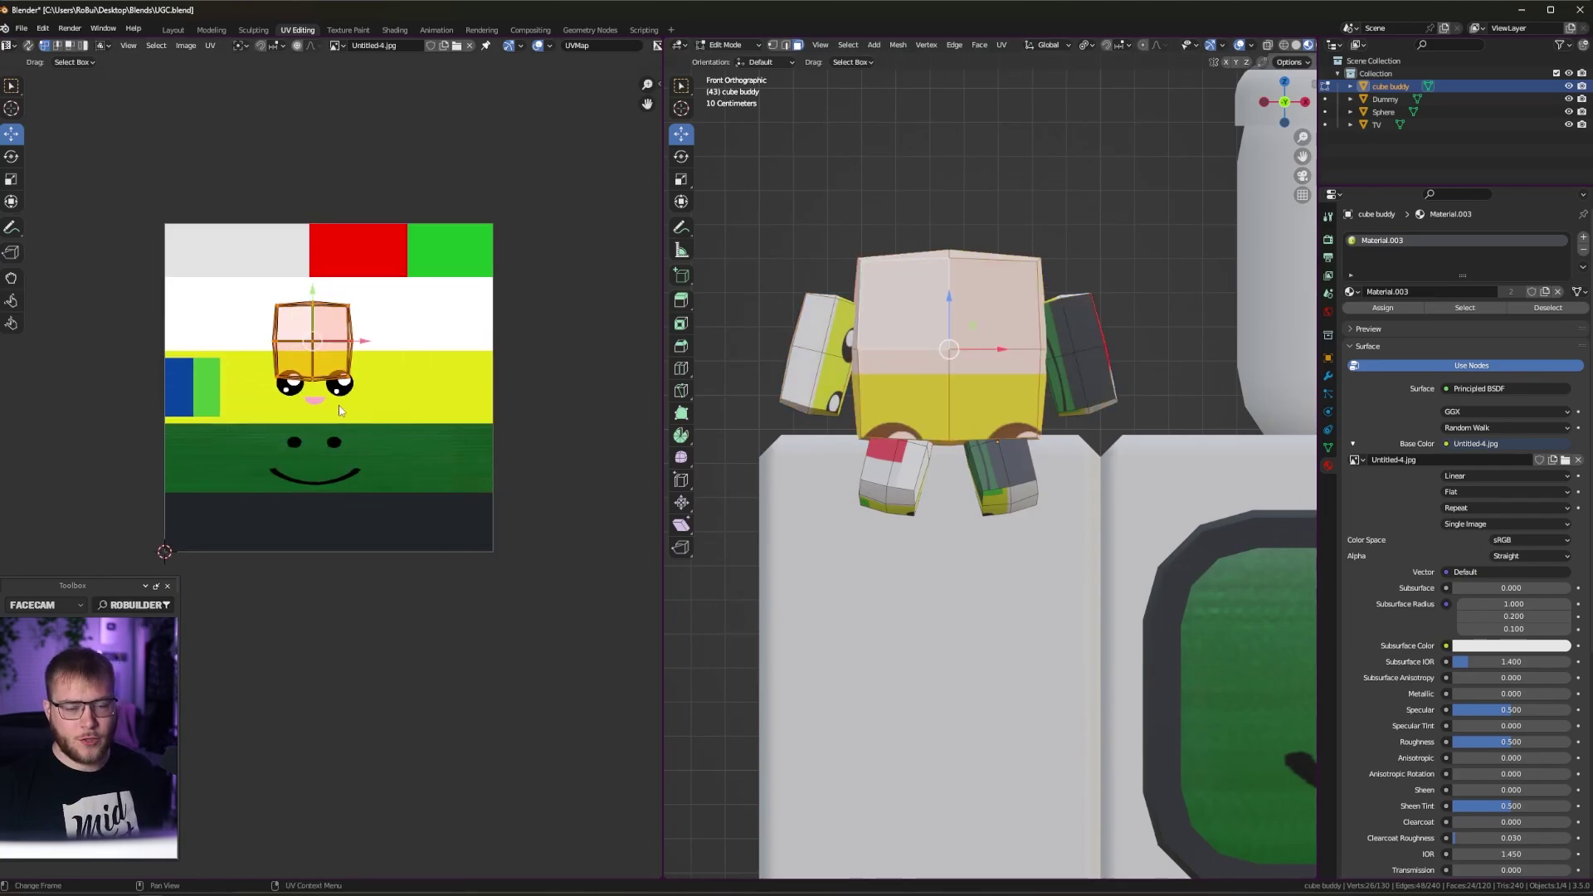
pyautogui.scroll(2, 339, 410)
pyautogui.moveTo(356, 417); pyautogui.dragTo(476, 406, button='middle')
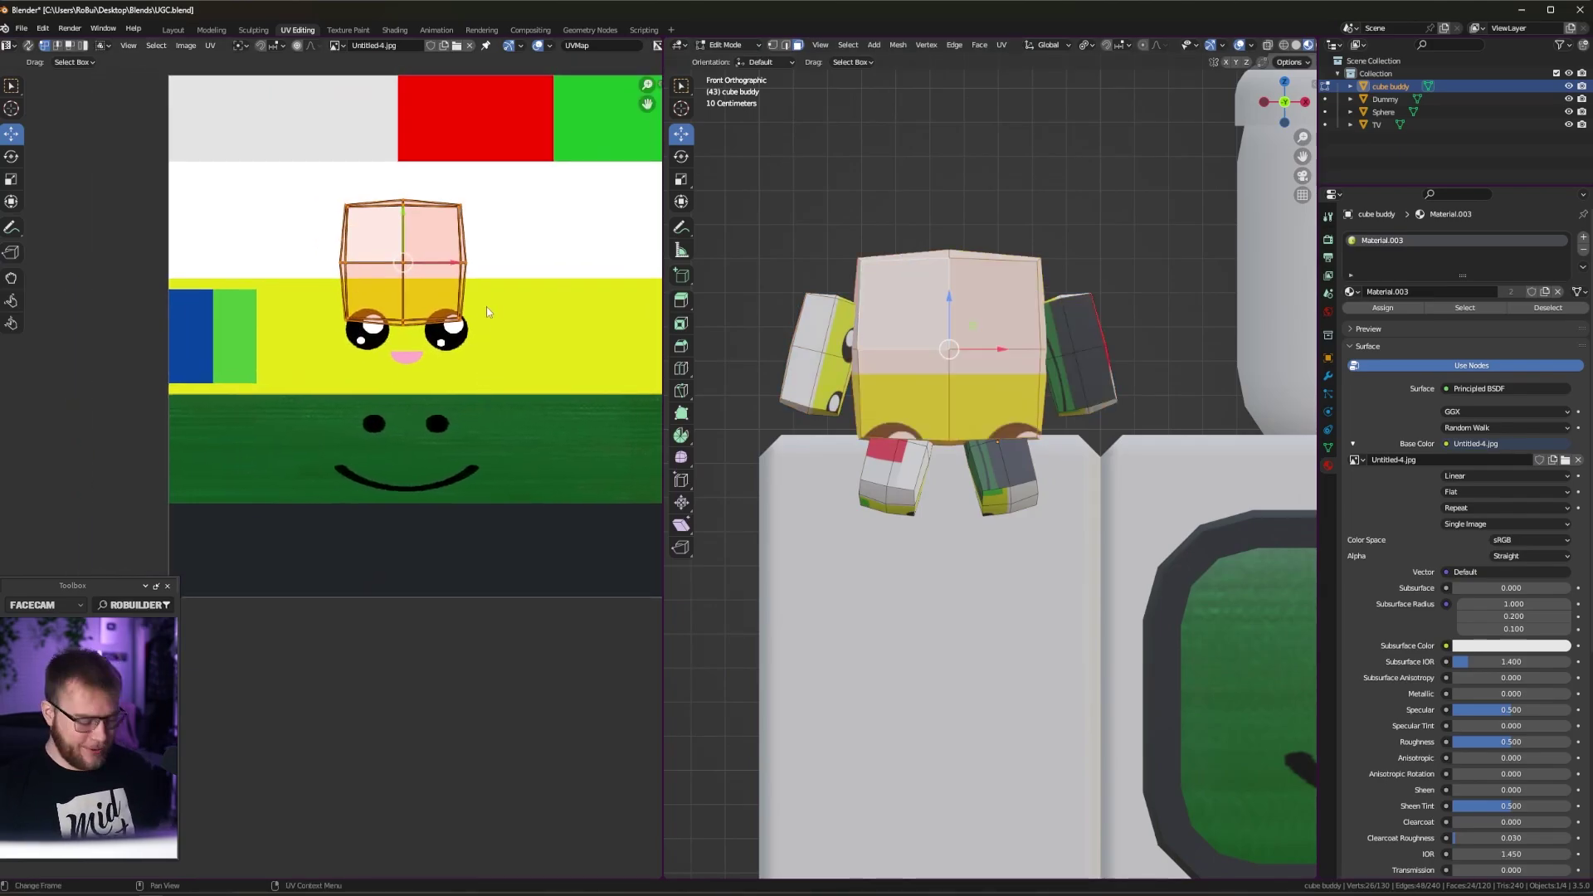
pyautogui.press('g')
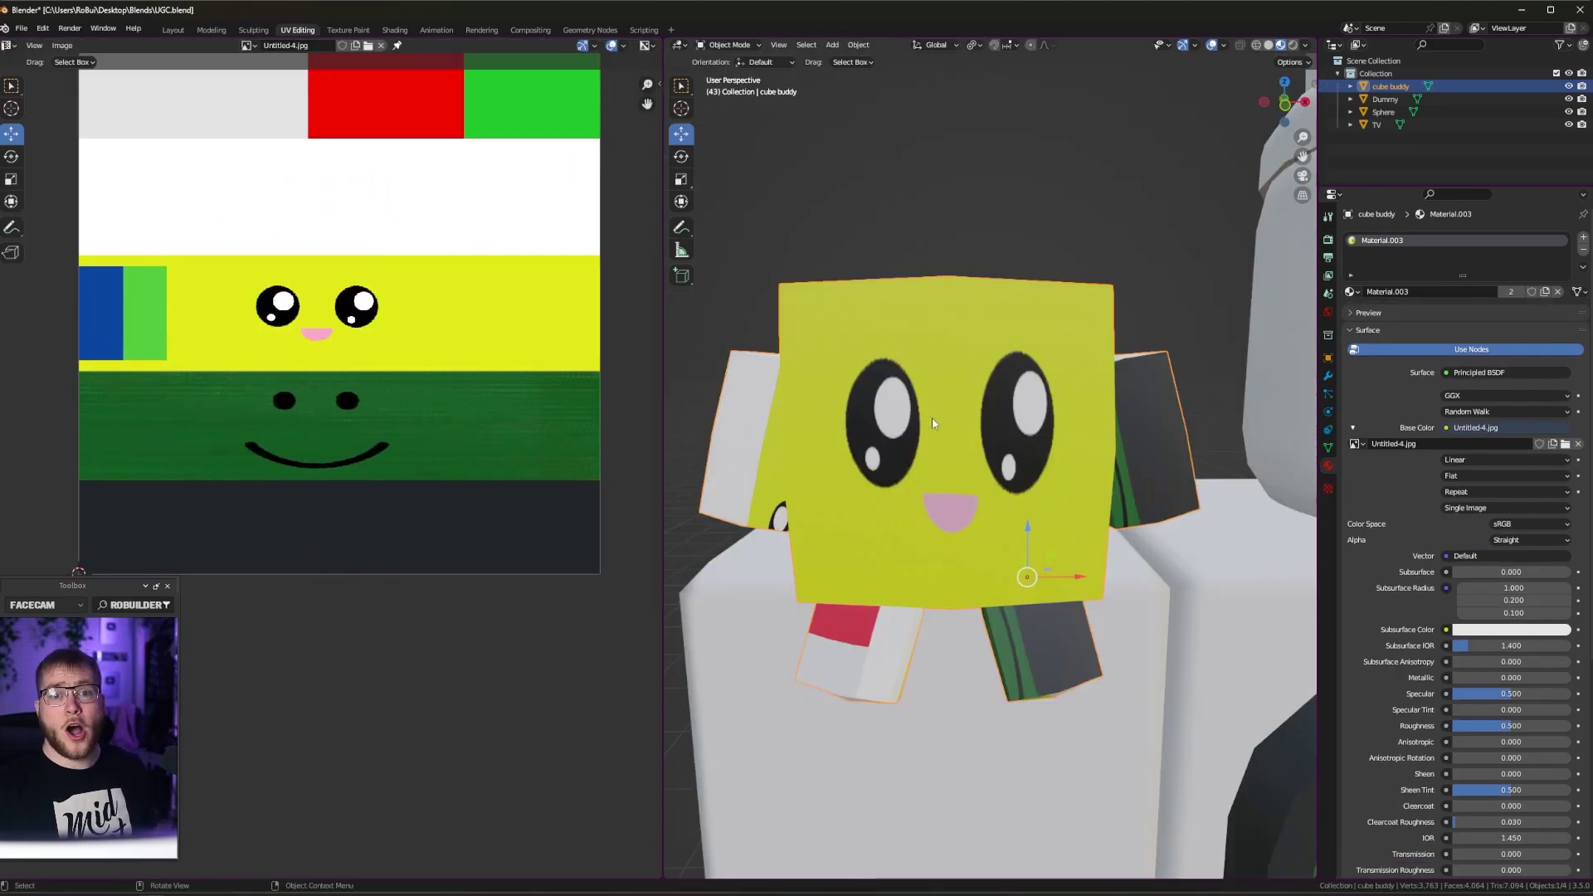
# Select the four faces on the back of the buddy's body, shrink their UVs and move them onto plain yellow
pyautogui.moveTo(932, 423); pyautogui.dragTo(1226, 426, button='middle')
pyautogui.scroll(2, 1226, 427)
pyautogui.keyDown('shift'); pyautogui.moveTo(1017, 371); pyautogui.dragTo(945, 428, button='middle'); pyautogui.keyUp('shift')
pyautogui.scroll(2, 945, 428)
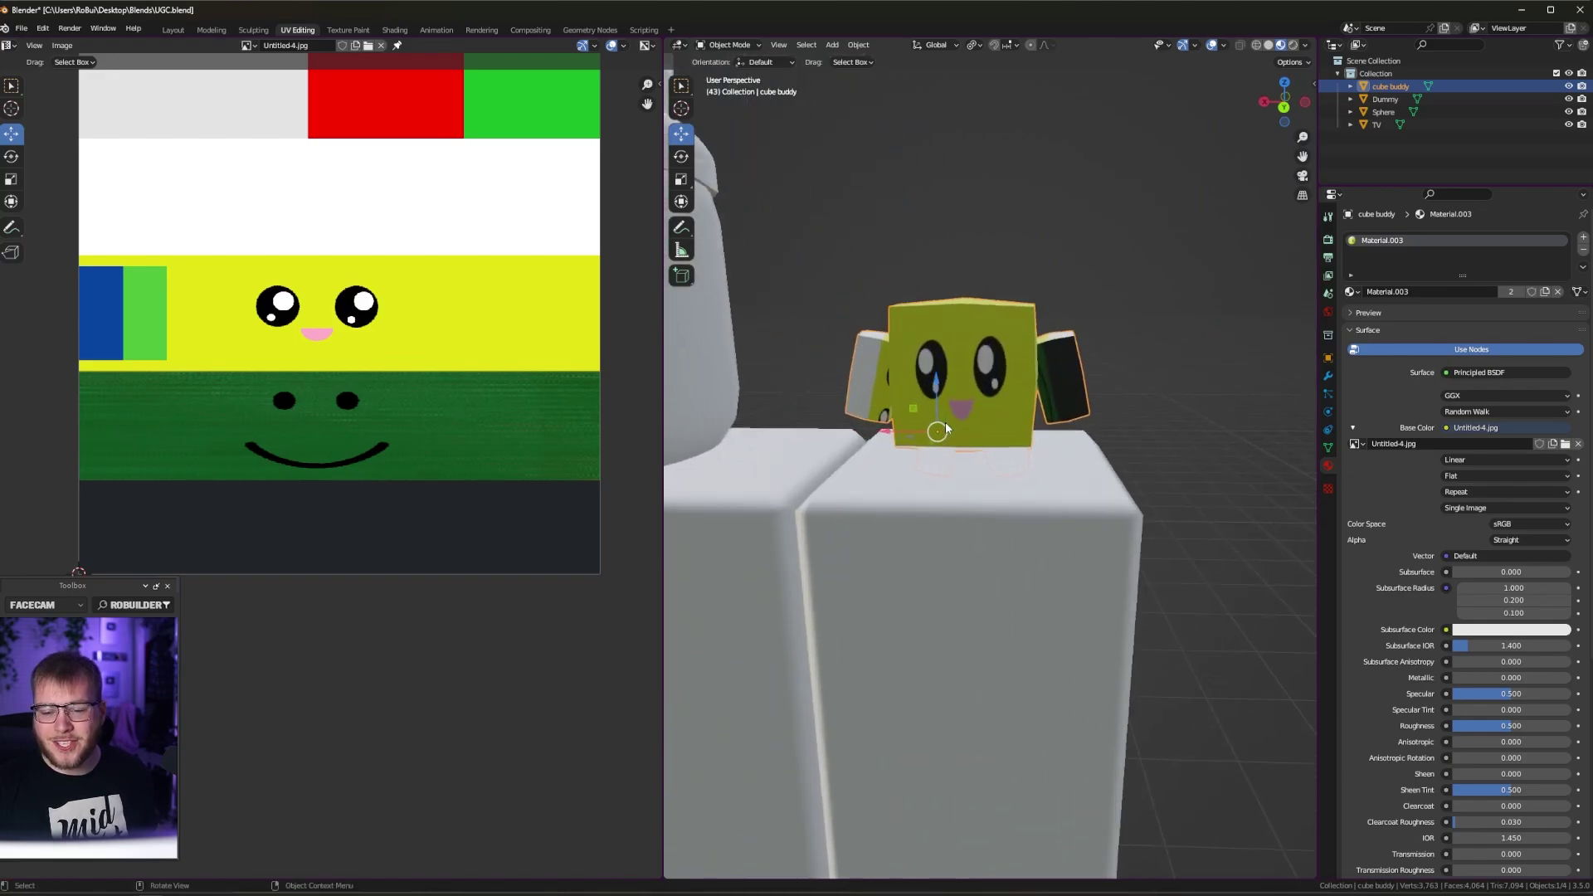
pyautogui.scroll(1, 946, 428)
pyautogui.press('Tab')
pyautogui.click(937, 338)
pyautogui.keyDown('shift'); pyautogui.click(983, 336); pyautogui.keyUp('shift')
pyautogui.keyDown('shift'); pyautogui.click(987, 402); pyautogui.keyUp('shift')
pyautogui.keyDown('shift'); pyautogui.click(927, 406); pyautogui.keyUp('shift')
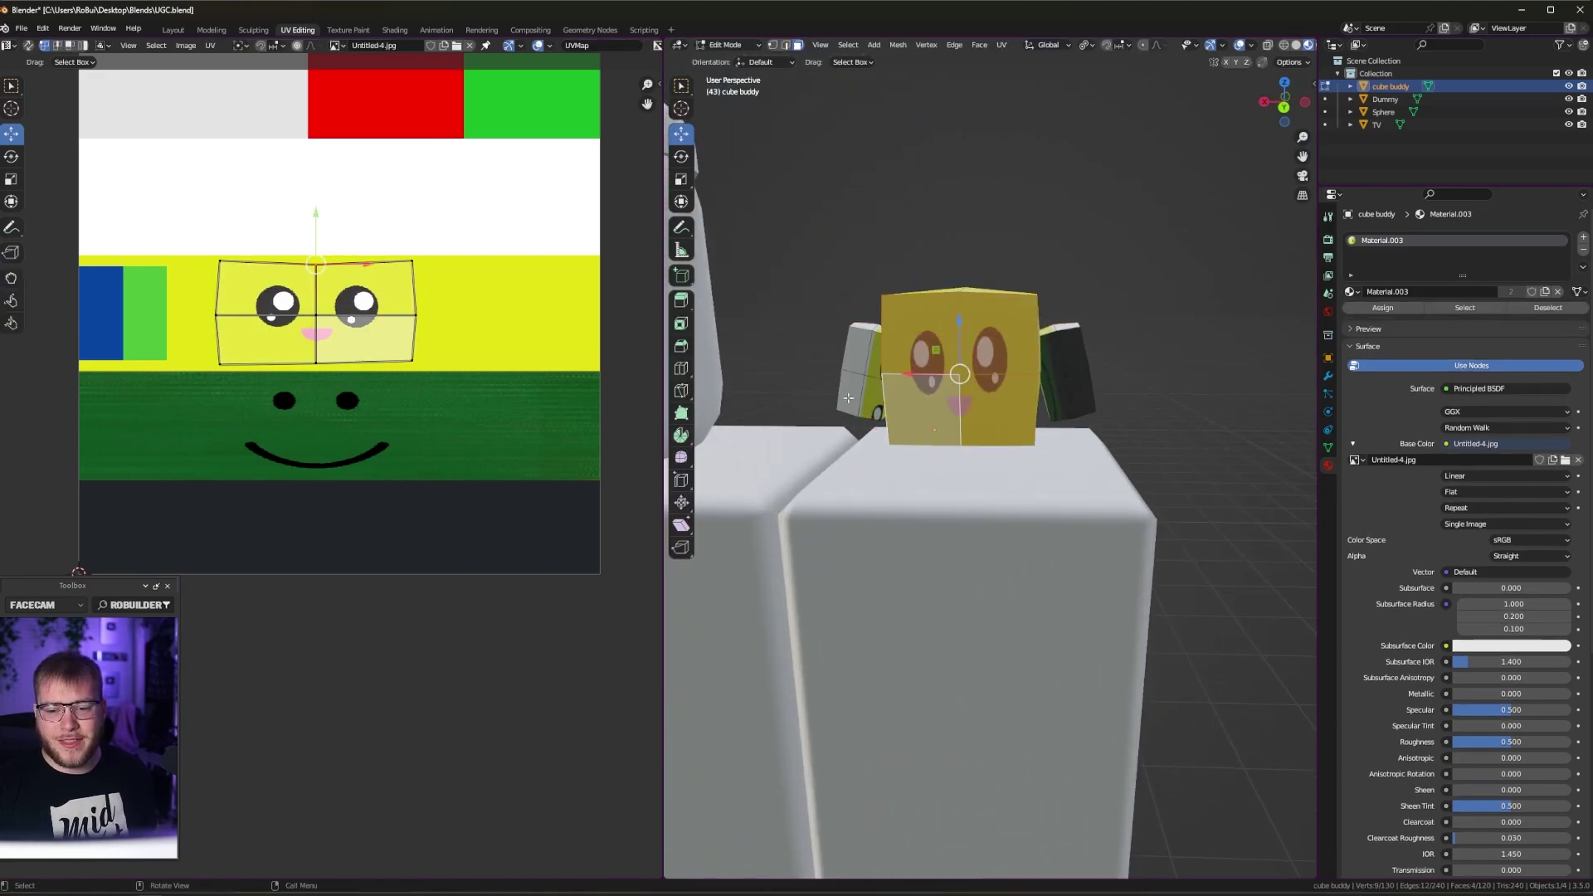
pyautogui.press('a')
pyautogui.press('s')
pyautogui.click(344, 311)
pyautogui.press('g')
pyautogui.click(471, 305)
pyautogui.press('Tab')
pyautogui.moveTo(987, 282); pyautogui.dragTo(1037, 287, button='middle')
# Select both of the buddy's legs and move their UVs onto the light green patch
pyautogui.scroll(-4, 1103, 298)
pyautogui.press('KP_1')
pyautogui.scroll(4, 996, 450)
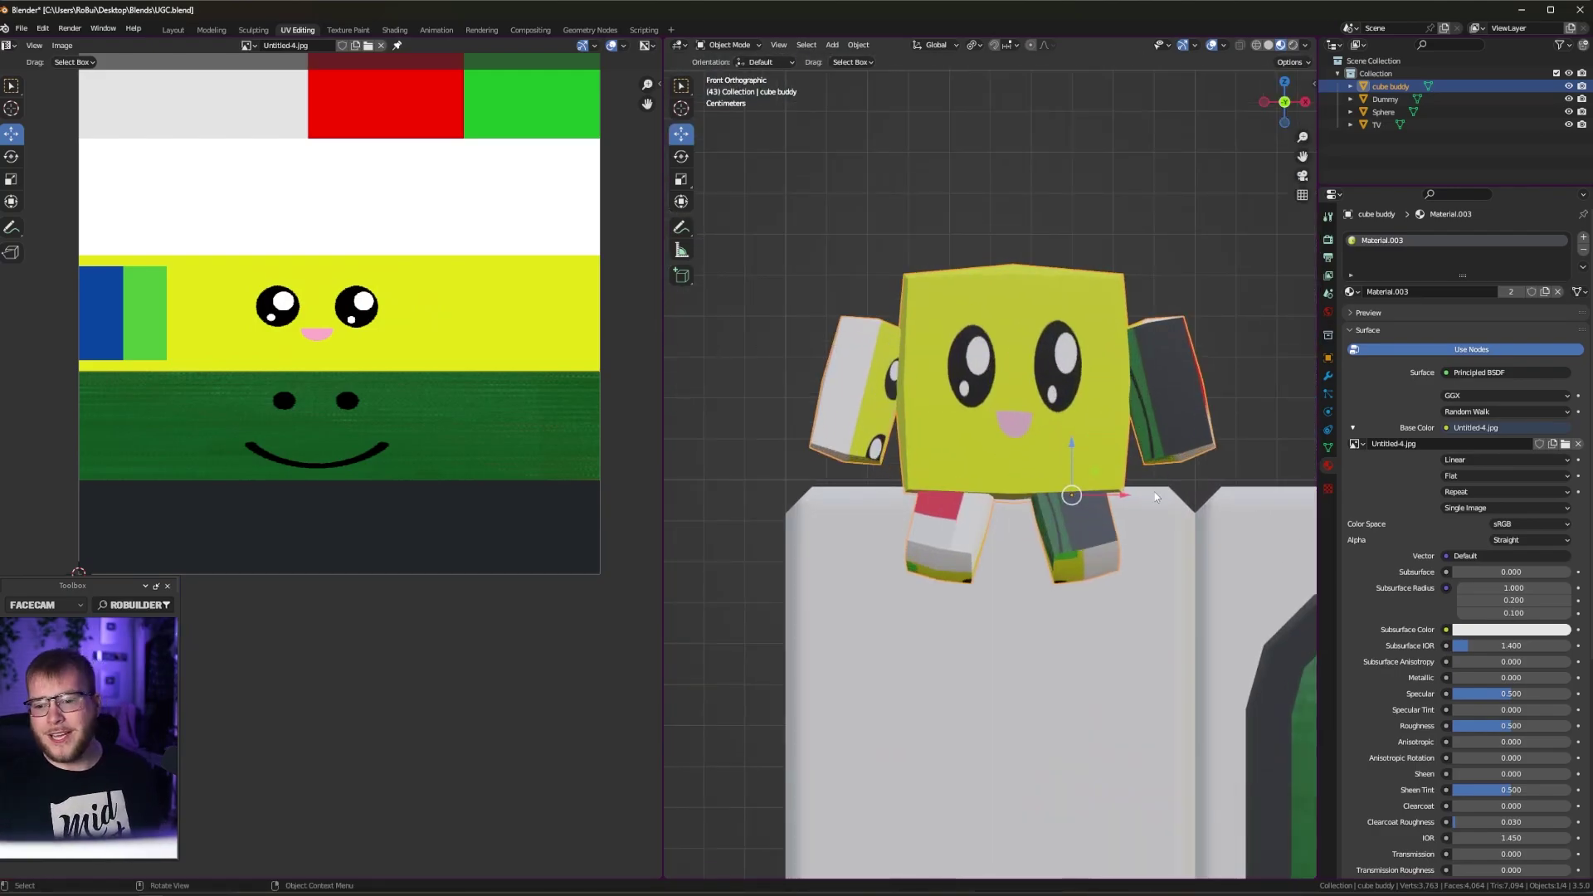
pyautogui.press('Tab')
pyautogui.click(1068, 522)
pyautogui.press('l')
pyautogui.press('l')
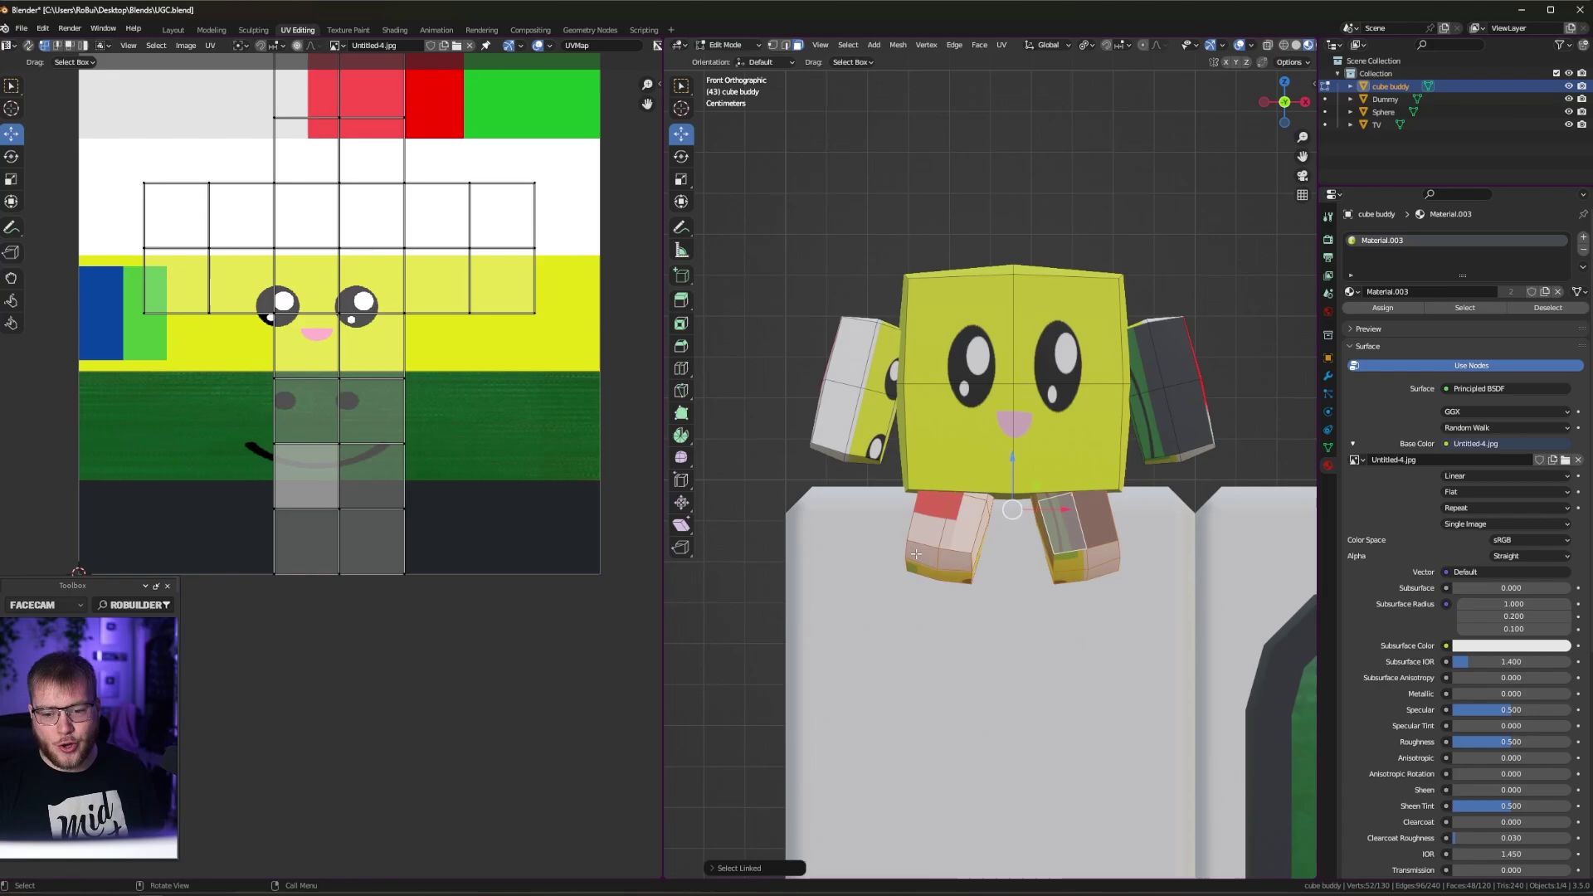
pyautogui.press('Tab')
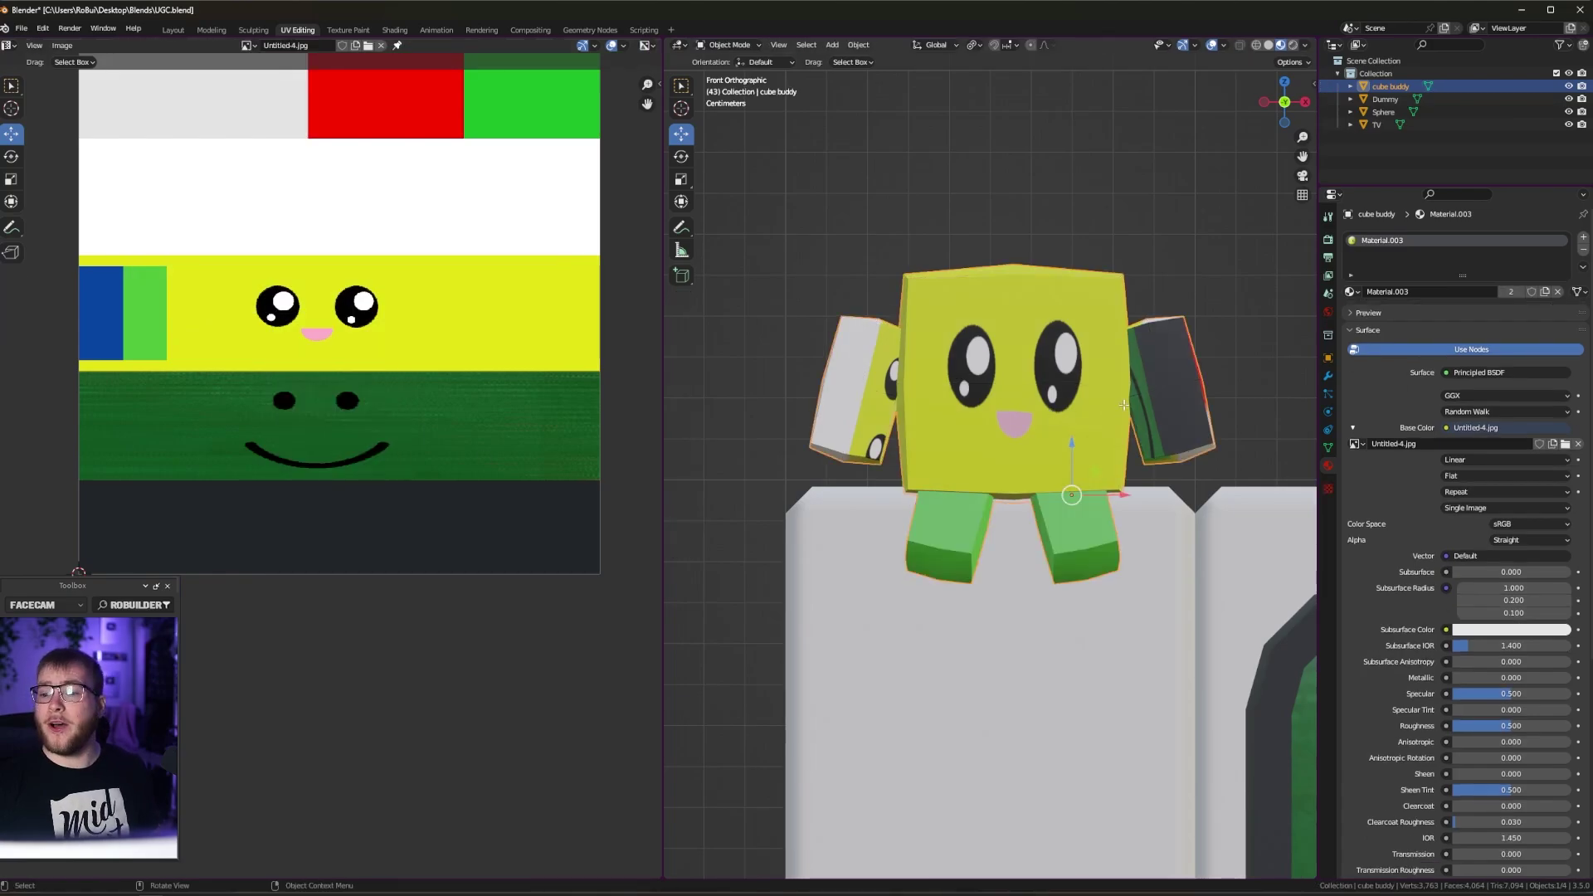
# Select both of the buddy's arms and move their UVs onto the blue patch
pyautogui.press('Tab')
pyautogui.click(1166, 394)
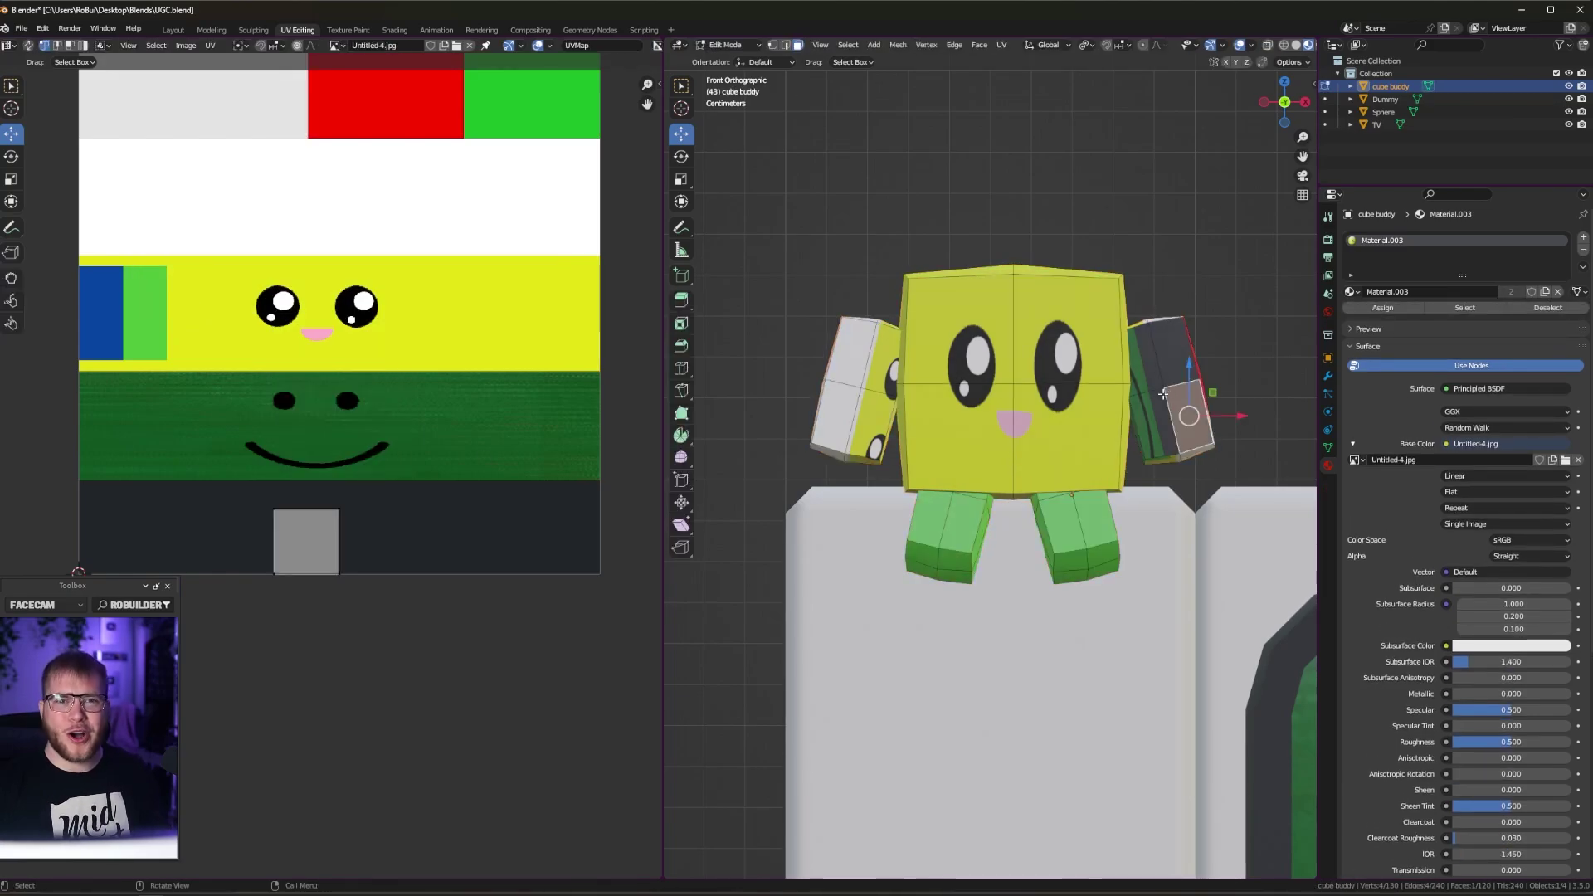
pyautogui.press('Tab')
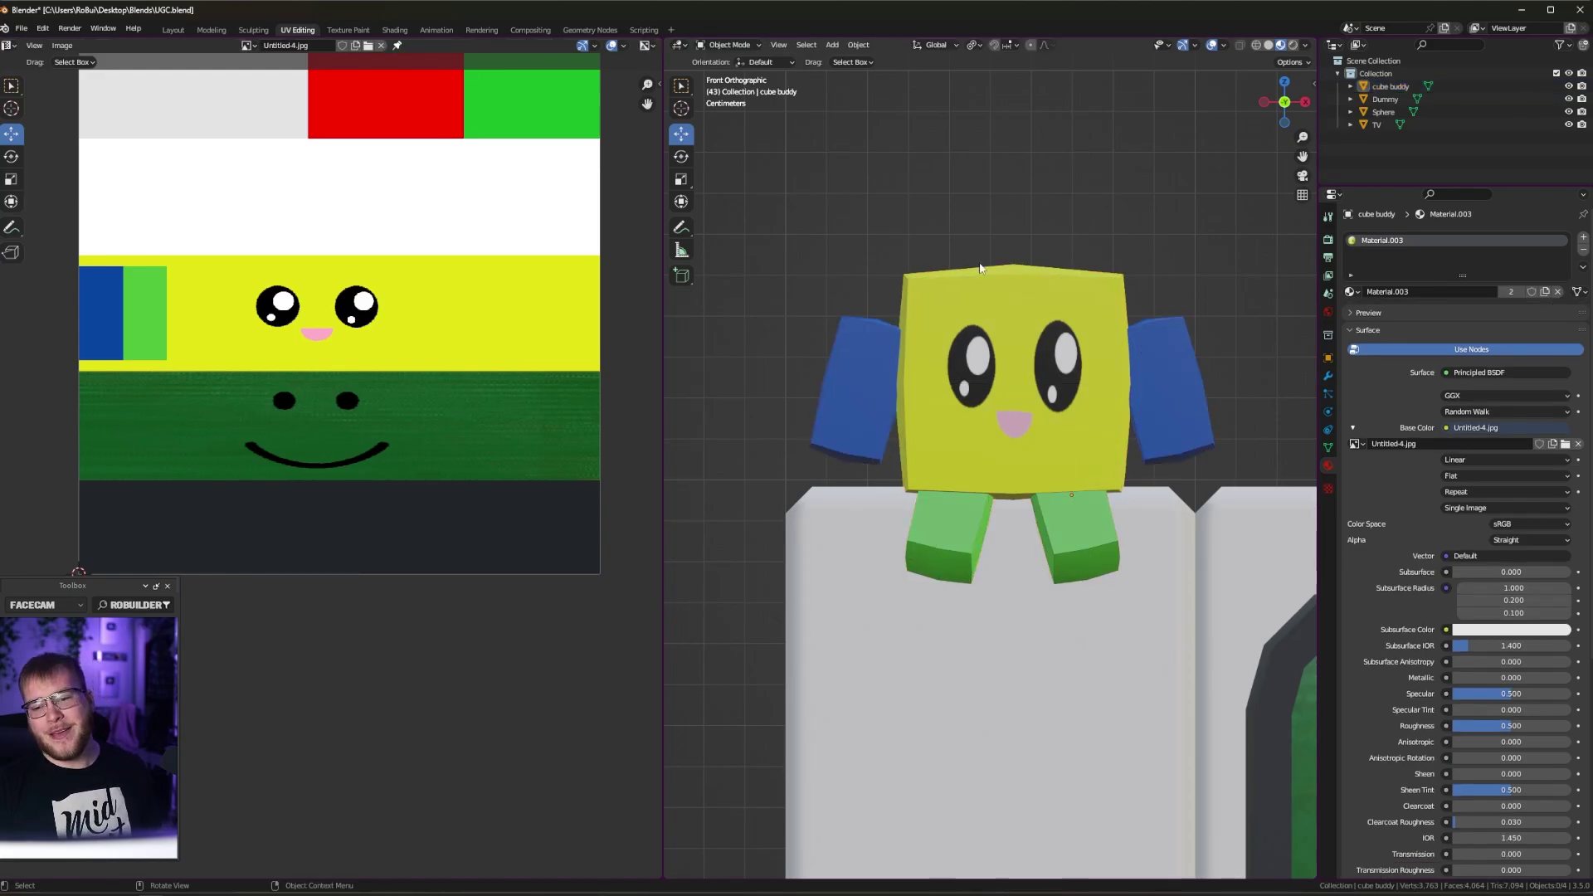
pyautogui.scroll(8, 1103, 335)
pyautogui.moveTo(1103, 335); pyautogui.dragTo(1038, 441, button='middle')
pyautogui.scroll(-8, 1123, 350)
pyautogui.scroll(4, 1054, 448)
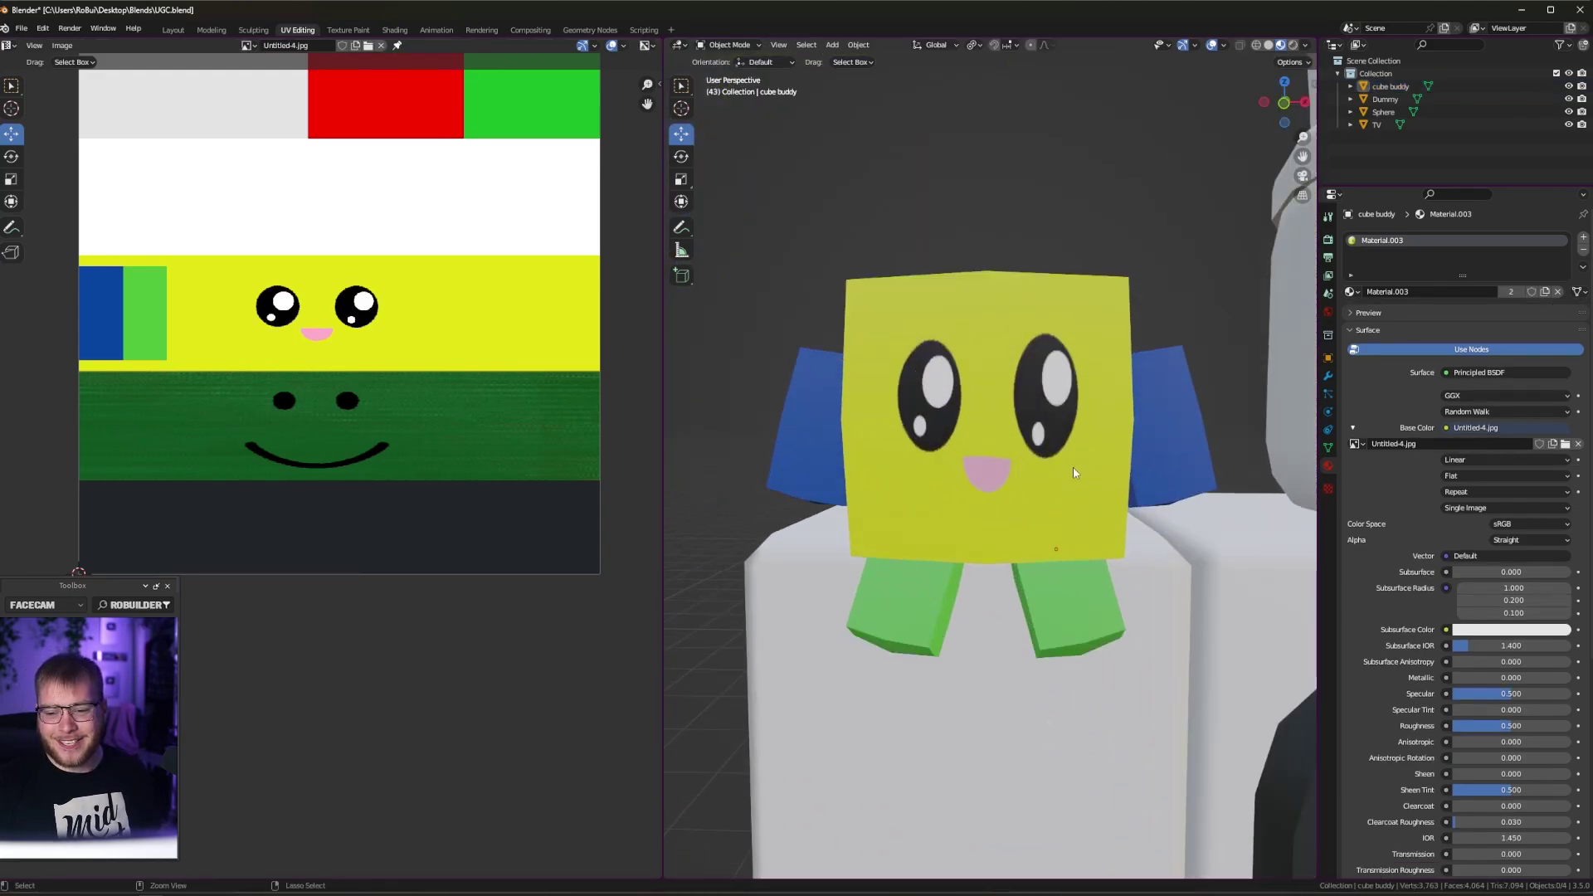
# Move the UVs of the buddy's arms onto plain yellow and triangulate the arm faces
pyautogui.click(1072, 466)
pyautogui.press('Tab')
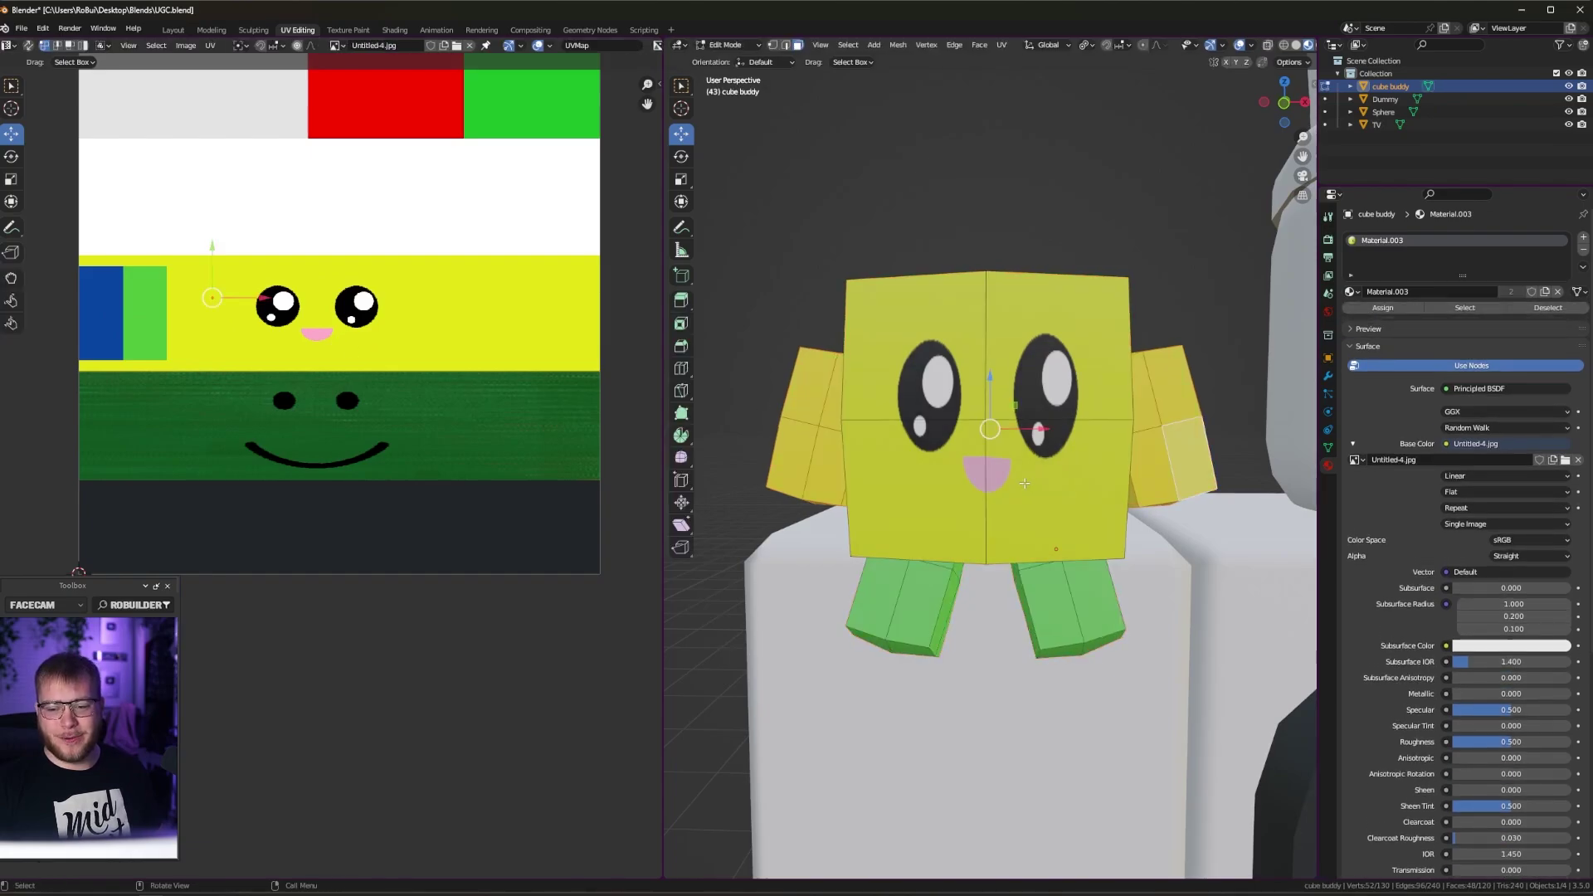
pyautogui.hotkey('ctrl', 't')
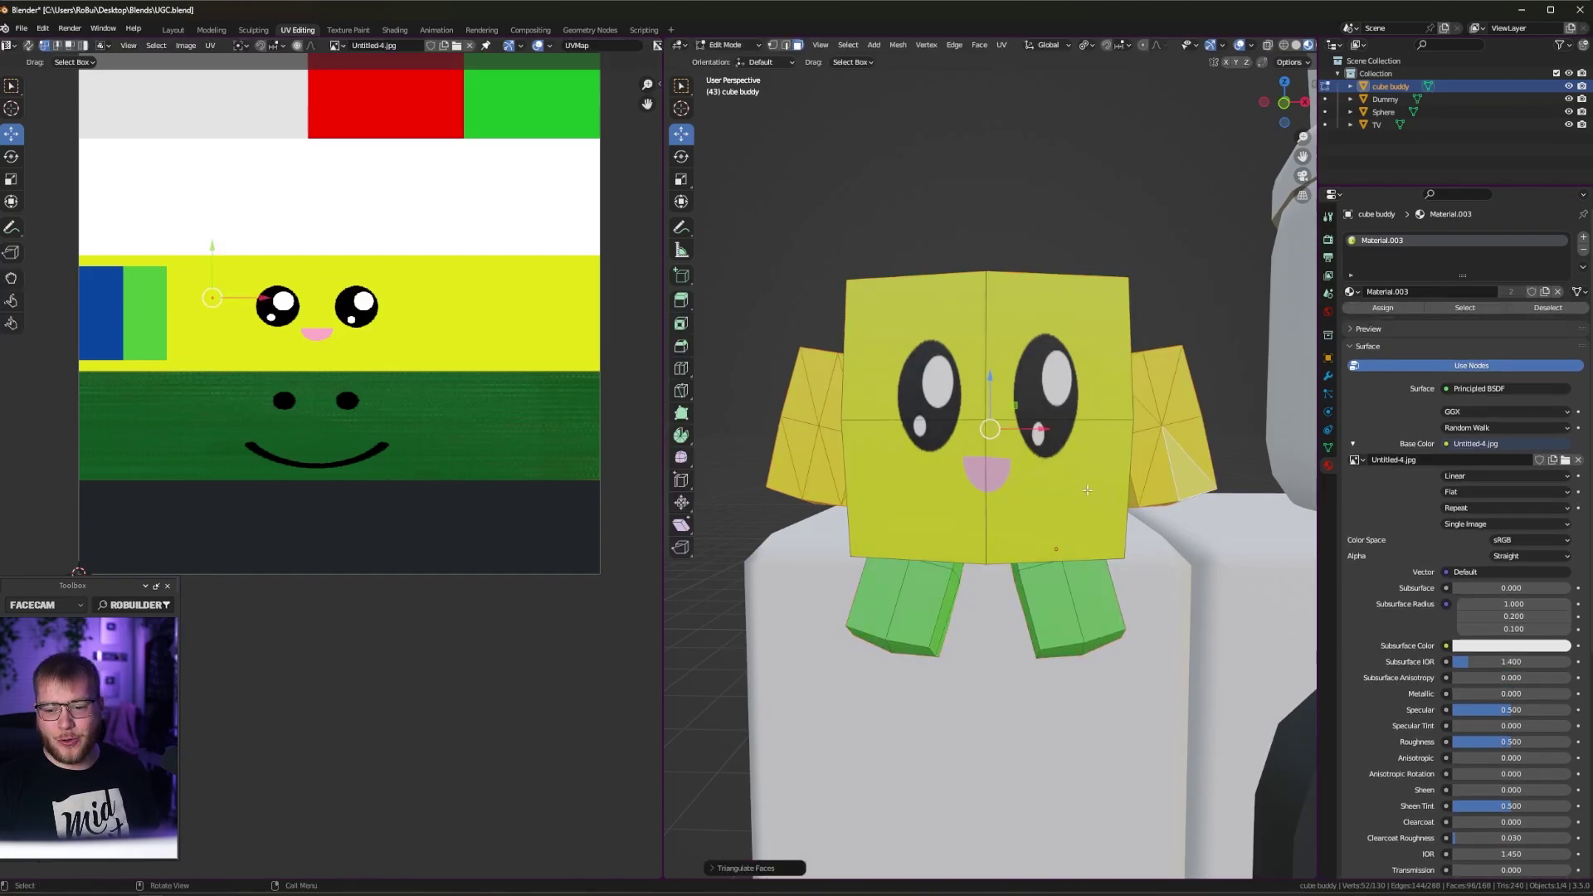
# Add a horizontal loop cut around the lower part of the buddy's body, just below its mouth
pyautogui.hotkey('ctrl', 'r')
pyautogui.click(992, 464)
pyautogui.moveTo(993, 460); pyautogui.dragTo(993, 461)
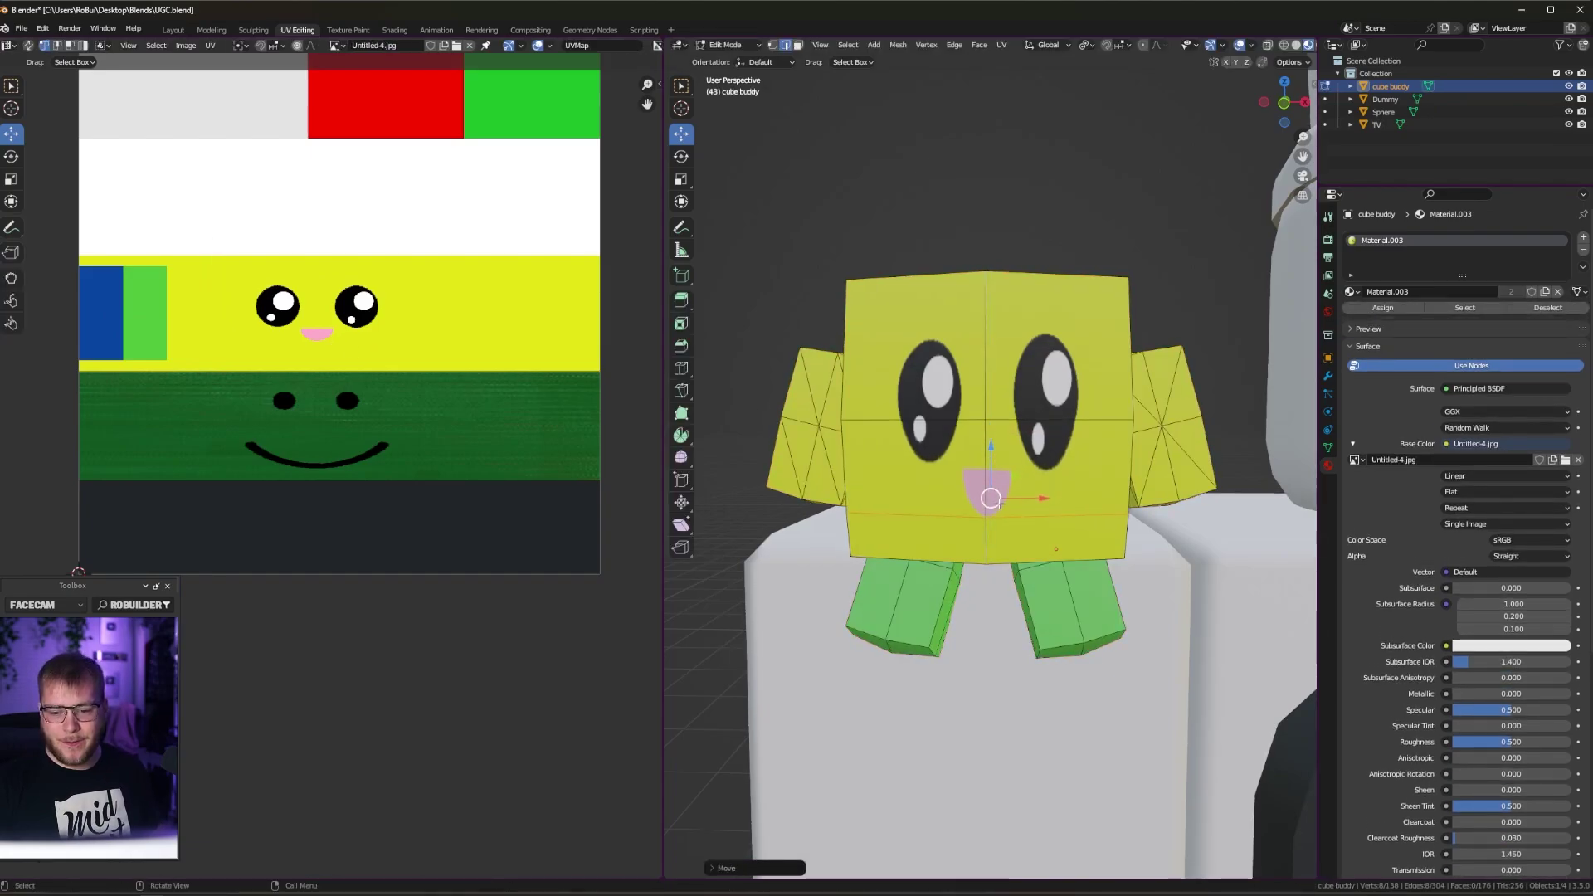
# Select the face loop below the new cut, scale its UVs to 0 and move them onto the blue patch
pyautogui.press('3')
pyautogui.keyDown('alt'); pyautogui.click(979, 538); pyautogui.keyUp('alt')
pyautogui.moveTo(977, 535); pyautogui.dragTo(890, 466, button='middle')
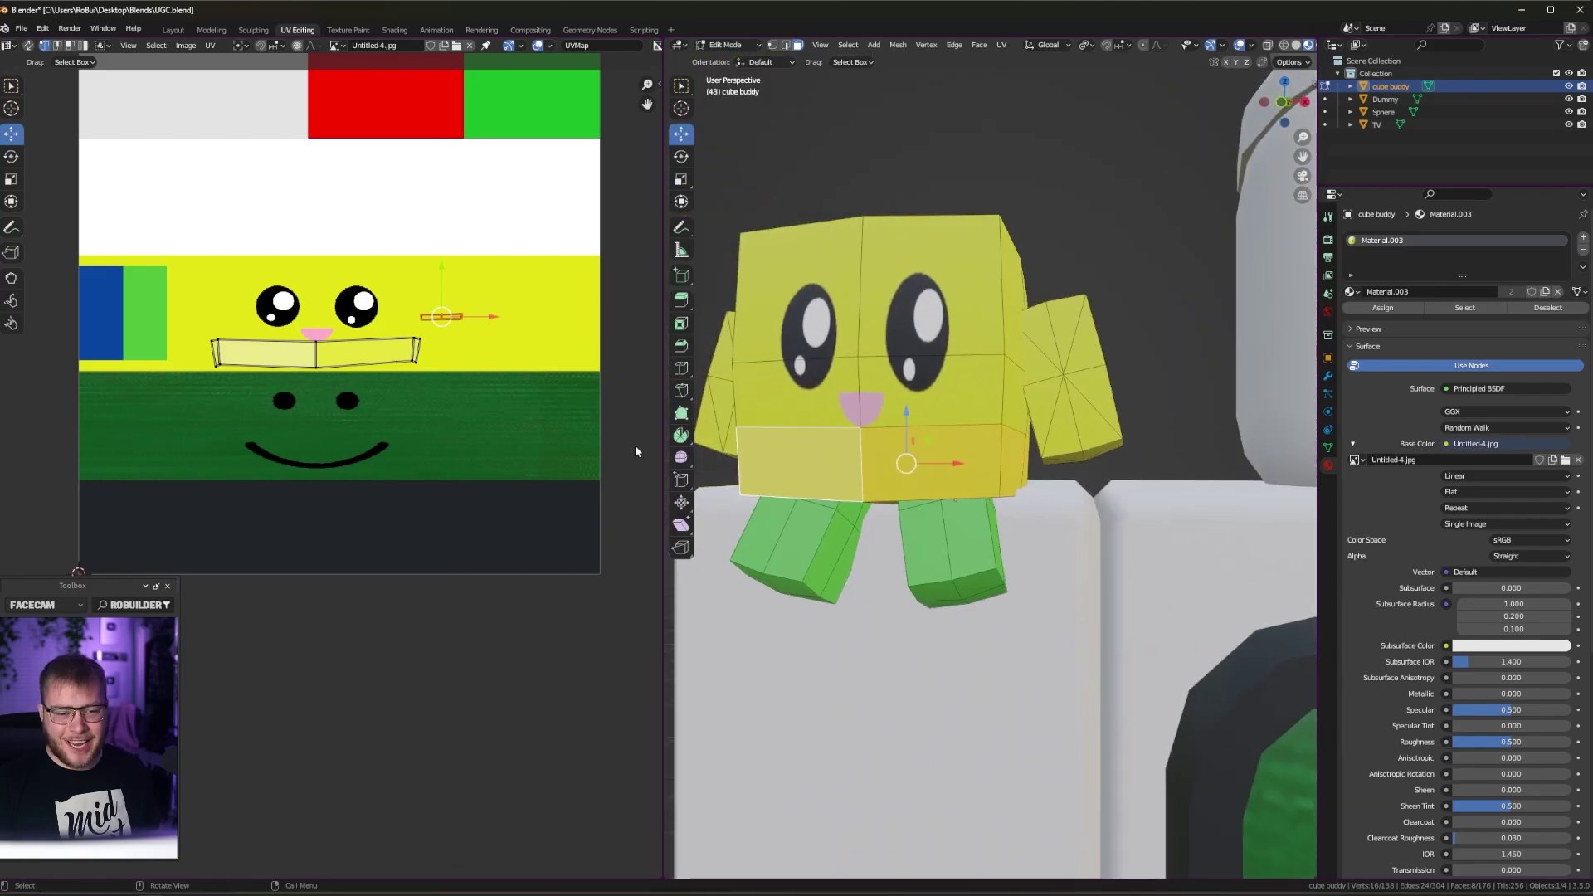
pyautogui.press('a')
pyautogui.press('s')
pyautogui.press('0')
pyautogui.press('Return')
pyautogui.press('g')
pyautogui.click(199, 335)
pyautogui.press('Tab')
pyautogui.scroll(-7, 968, 381)
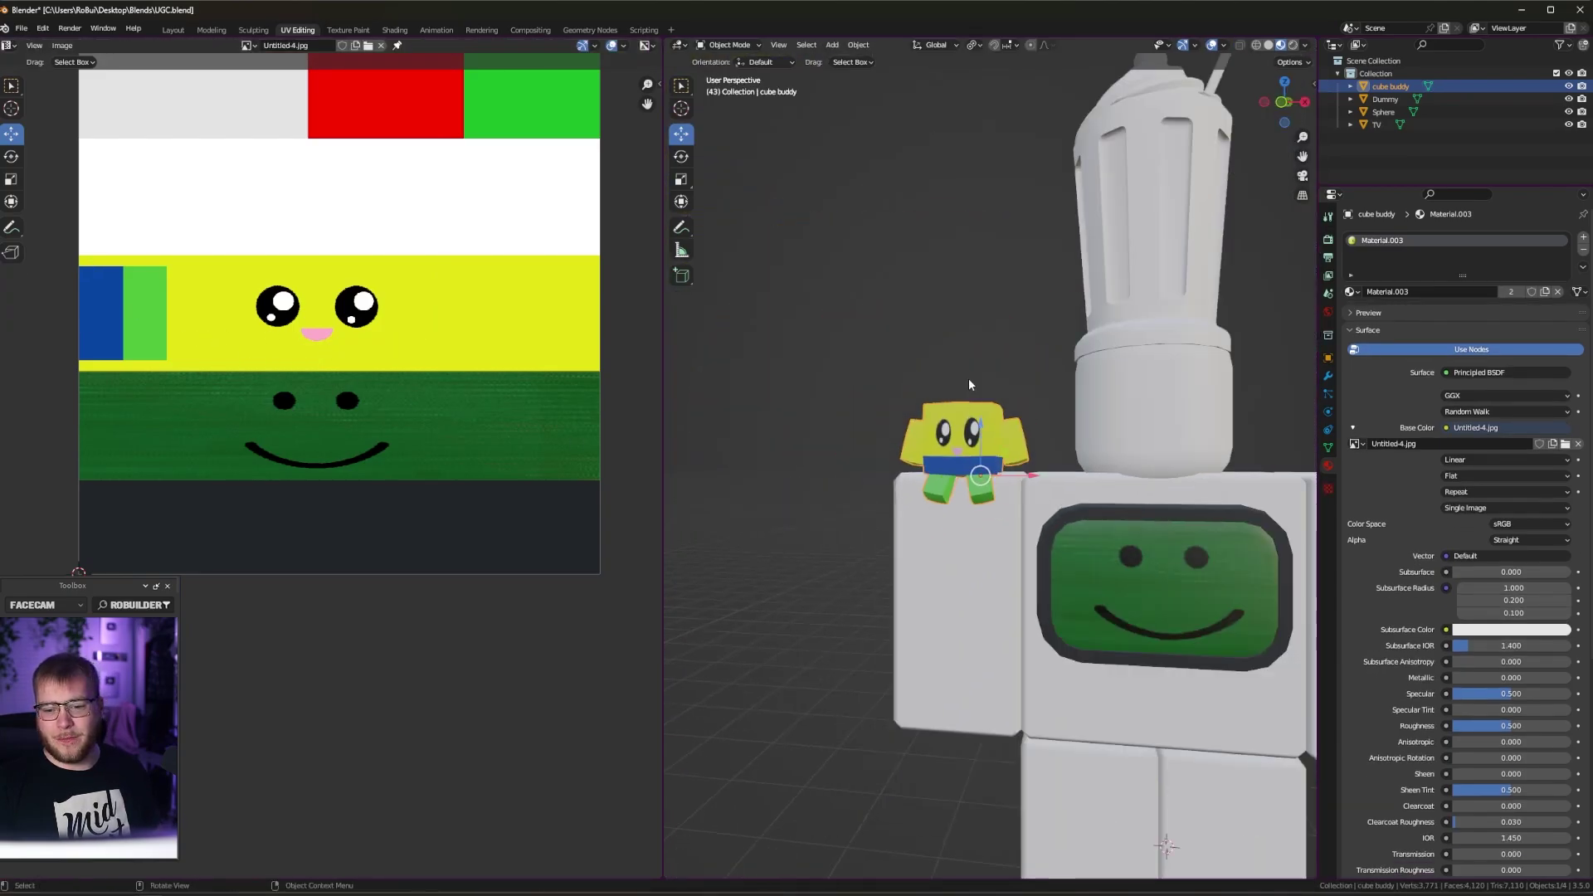
# Shift the UVs of the buddy's front face slightly down along Y to raise the eyes and mouth on the body
pyautogui.moveTo(968, 382); pyautogui.dragTo(880, 423, button='middle')
pyautogui.click(959, 332)
pyautogui.scroll(3, 1027, 380)
pyautogui.press('Tab')
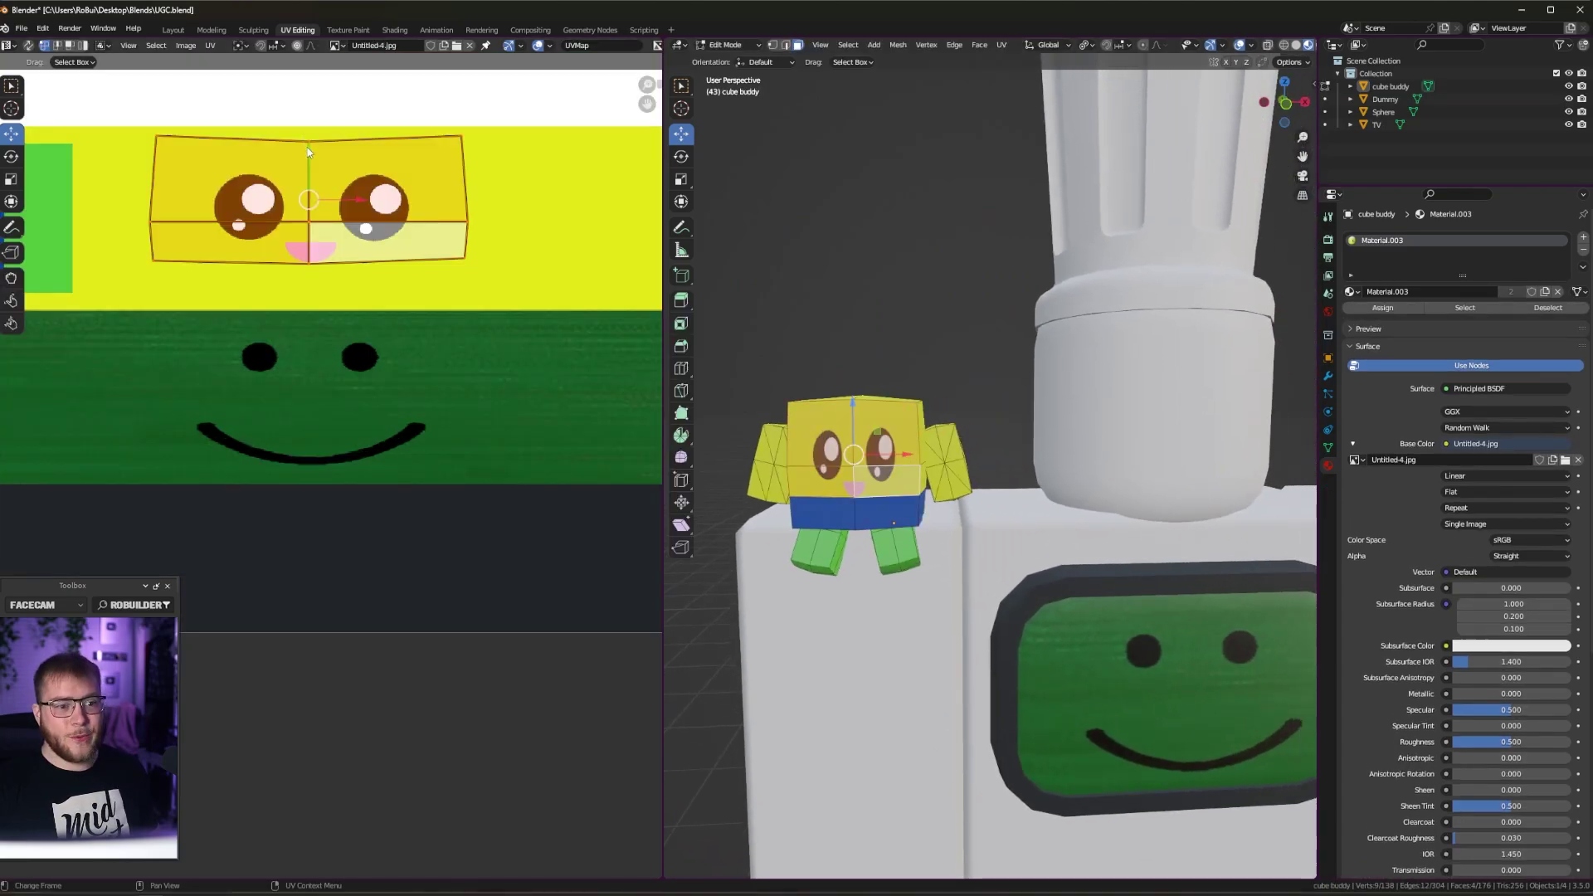
pyautogui.moveTo(307, 150); pyautogui.dragTo(307, 168)
pyautogui.press('Tab')
pyautogui.scroll(-6, 943, 441)
pyautogui.moveTo(942, 441); pyautogui.dragTo(969, 486, button='middle')
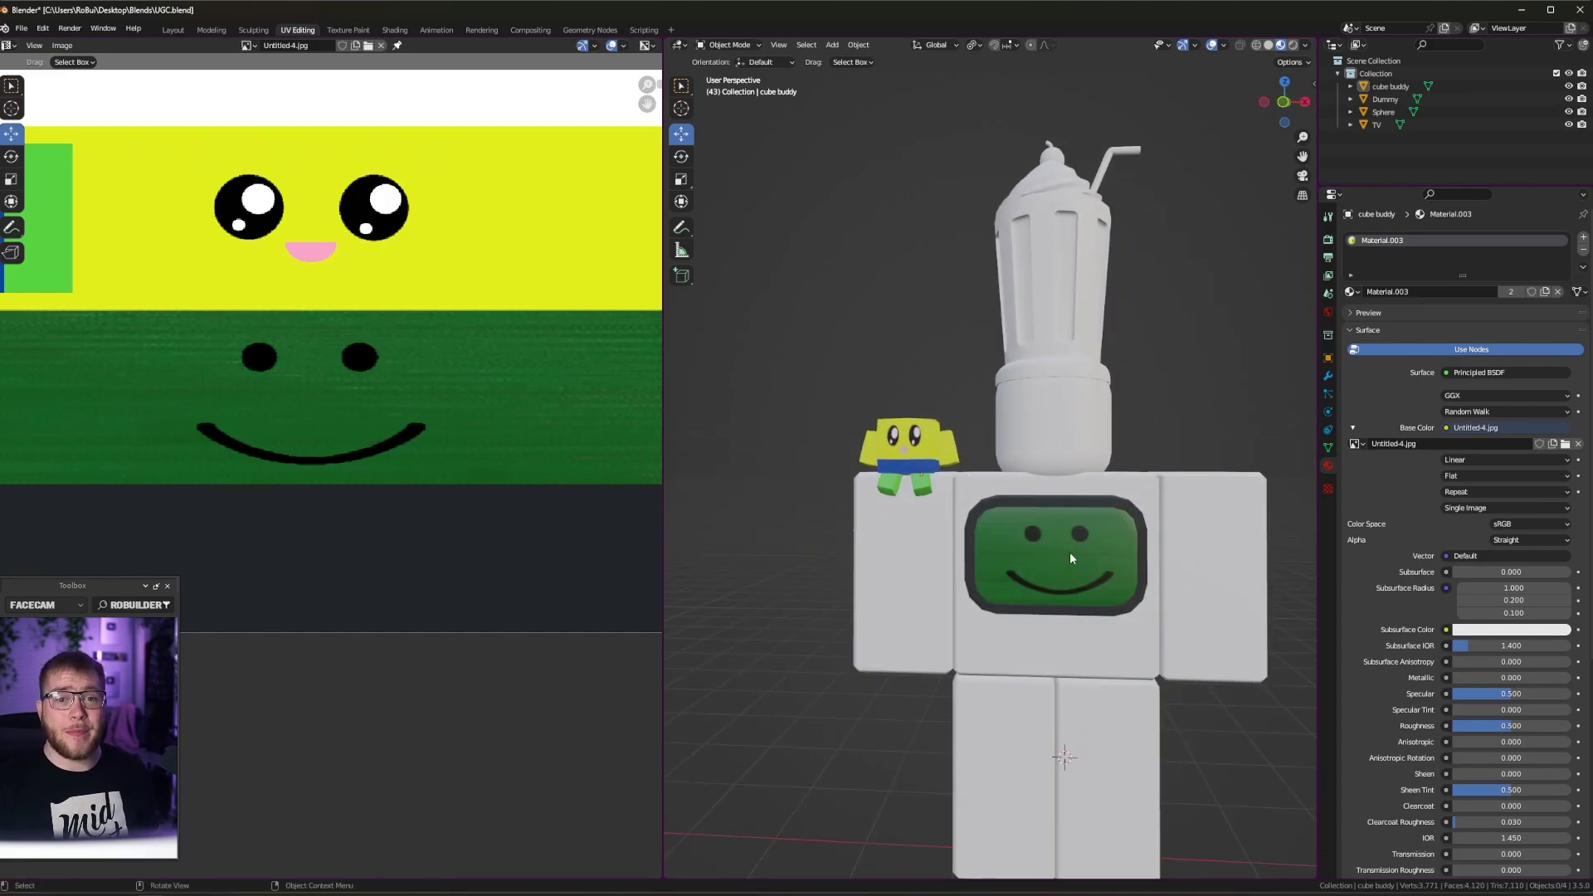
# Select the milkshake on the dummy's head and scale it down along the Z axis
pyautogui.moveTo(1068, 551); pyautogui.dragTo(1078, 564, button='middle')
pyautogui.click(1094, 300)
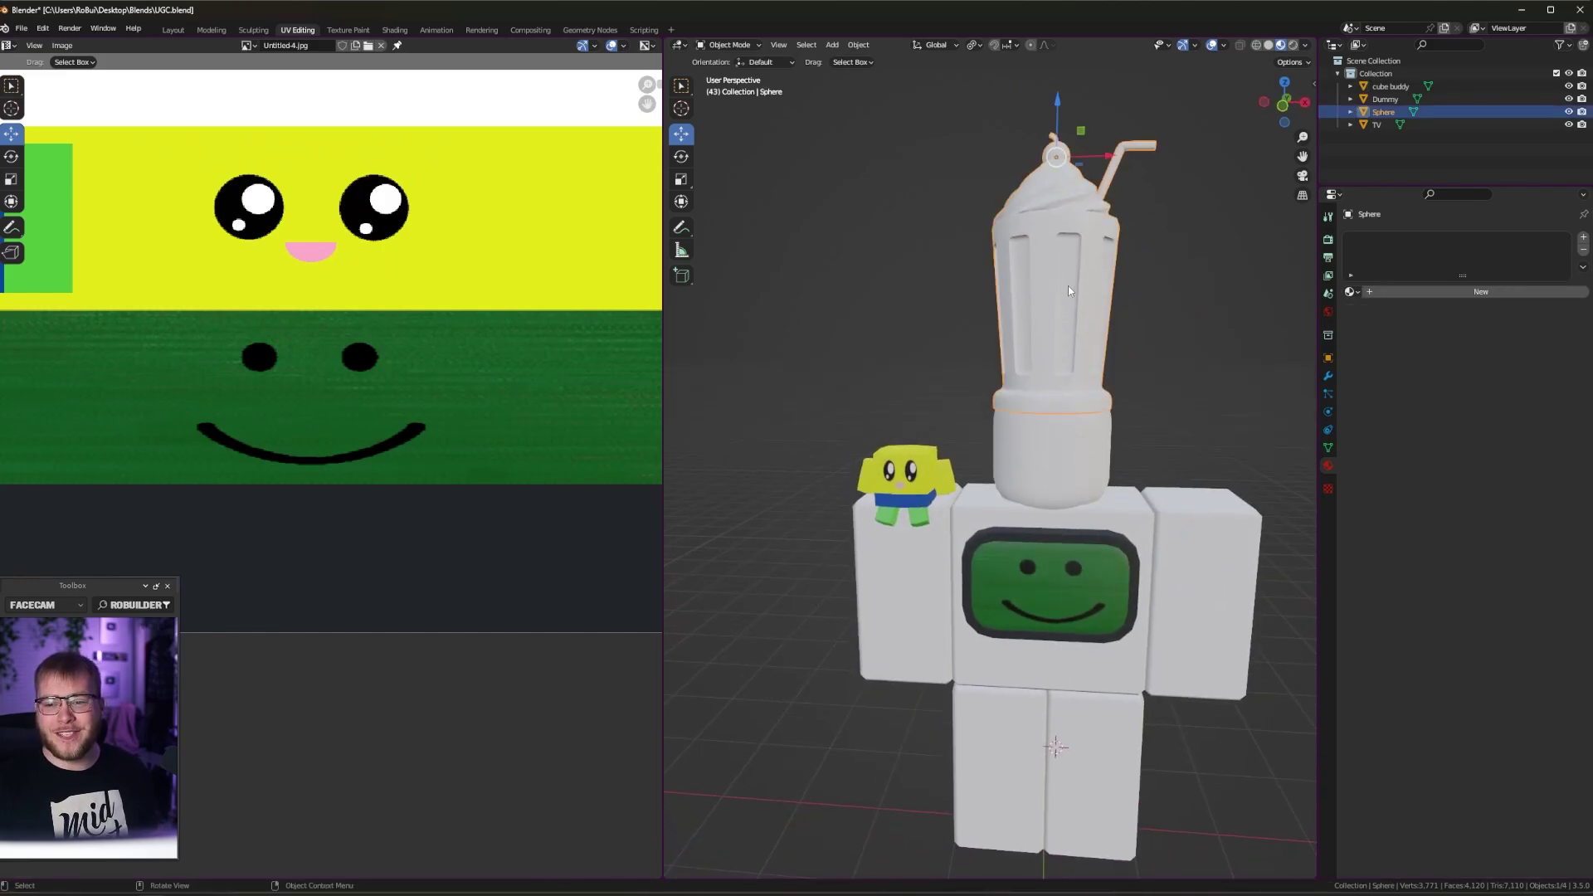
pyautogui.keyDown('shift'); pyautogui.moveTo(1112, 277); pyautogui.dragTo(1003, 340, button='middle'); pyautogui.keyUp('shift')
pyautogui.moveTo(970, 413); pyautogui.dragTo(1010, 322, button='middle')
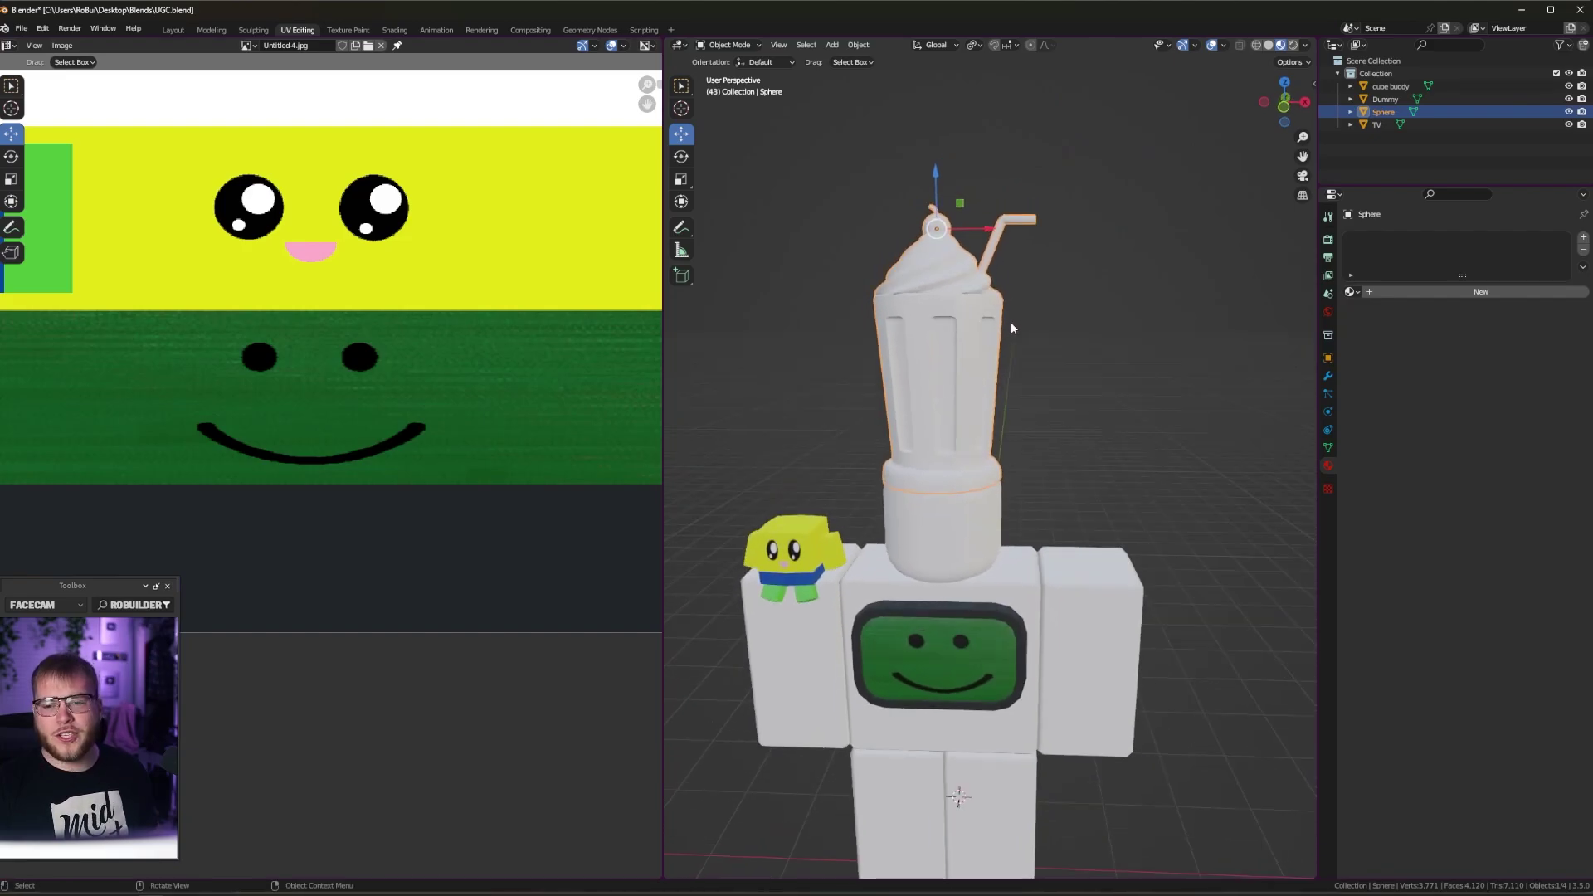
pyautogui.press('Tab')
pyautogui.scroll(-2, 365, 359)
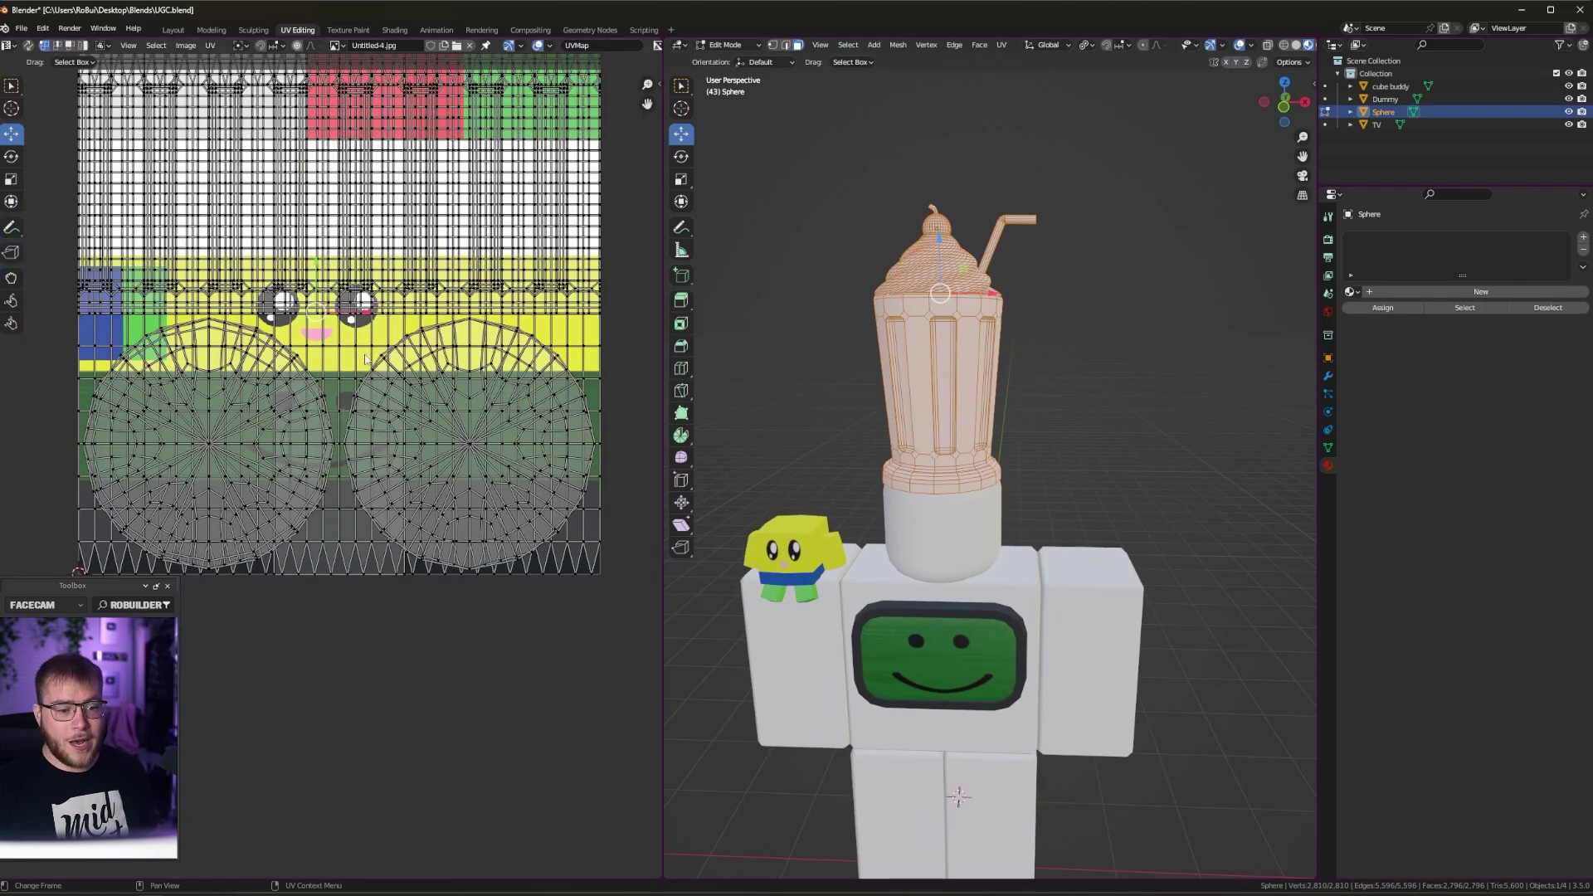
pyautogui.press('Tab')
pyautogui.press('s')
pyautogui.press('z')
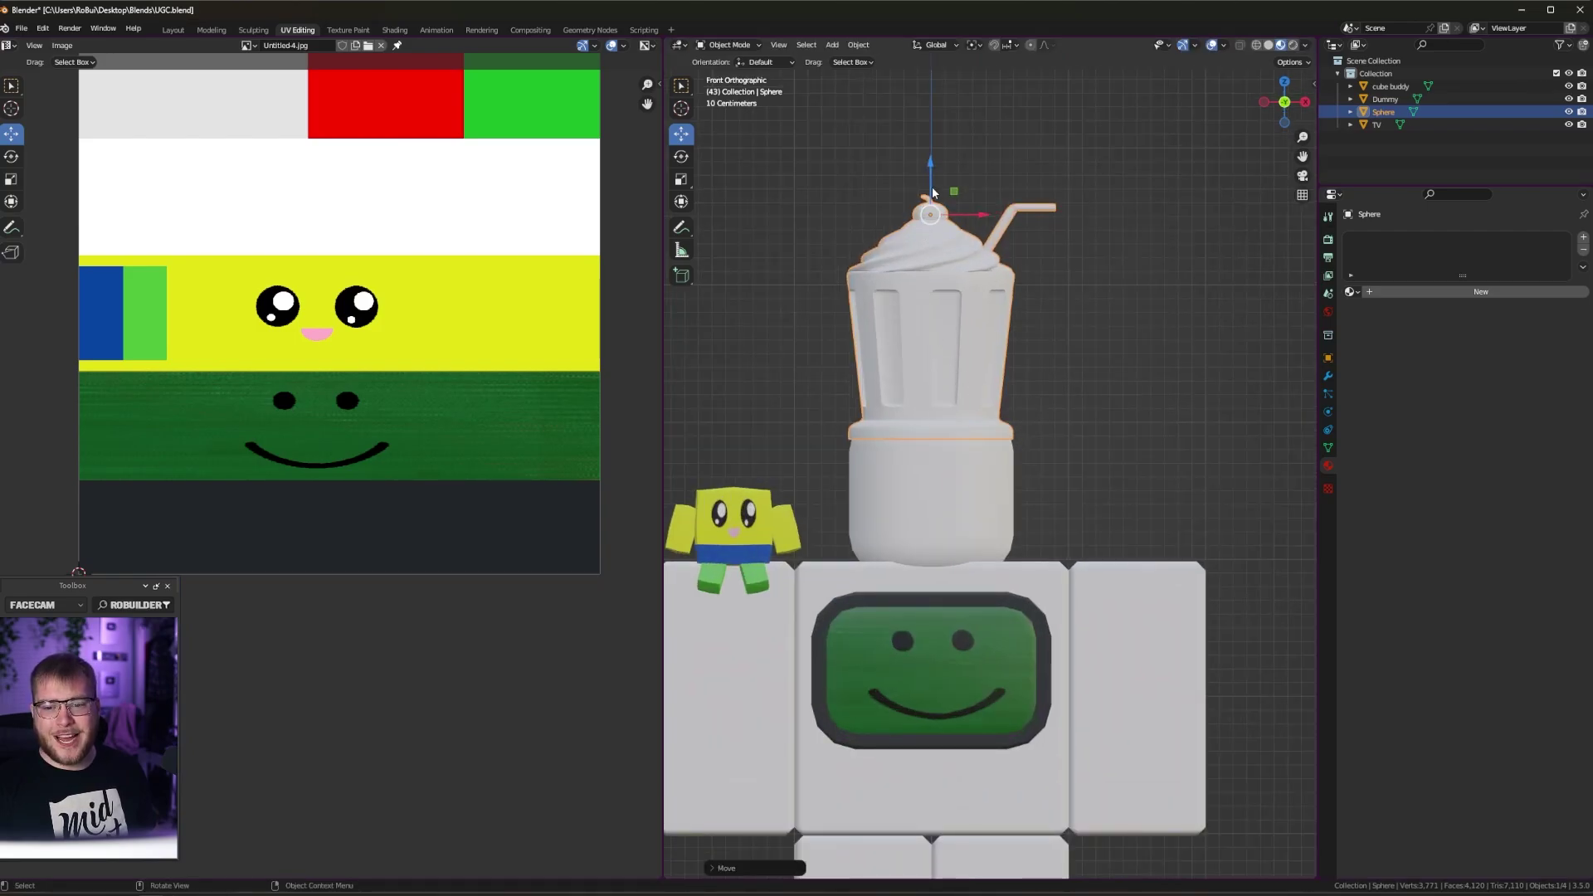
# Scale the milkshake to about 0.81 with Z locked and raise it so its base rests on the dummy's head
pyautogui.press('s')
pyautogui.hotkey('shift', 'z')
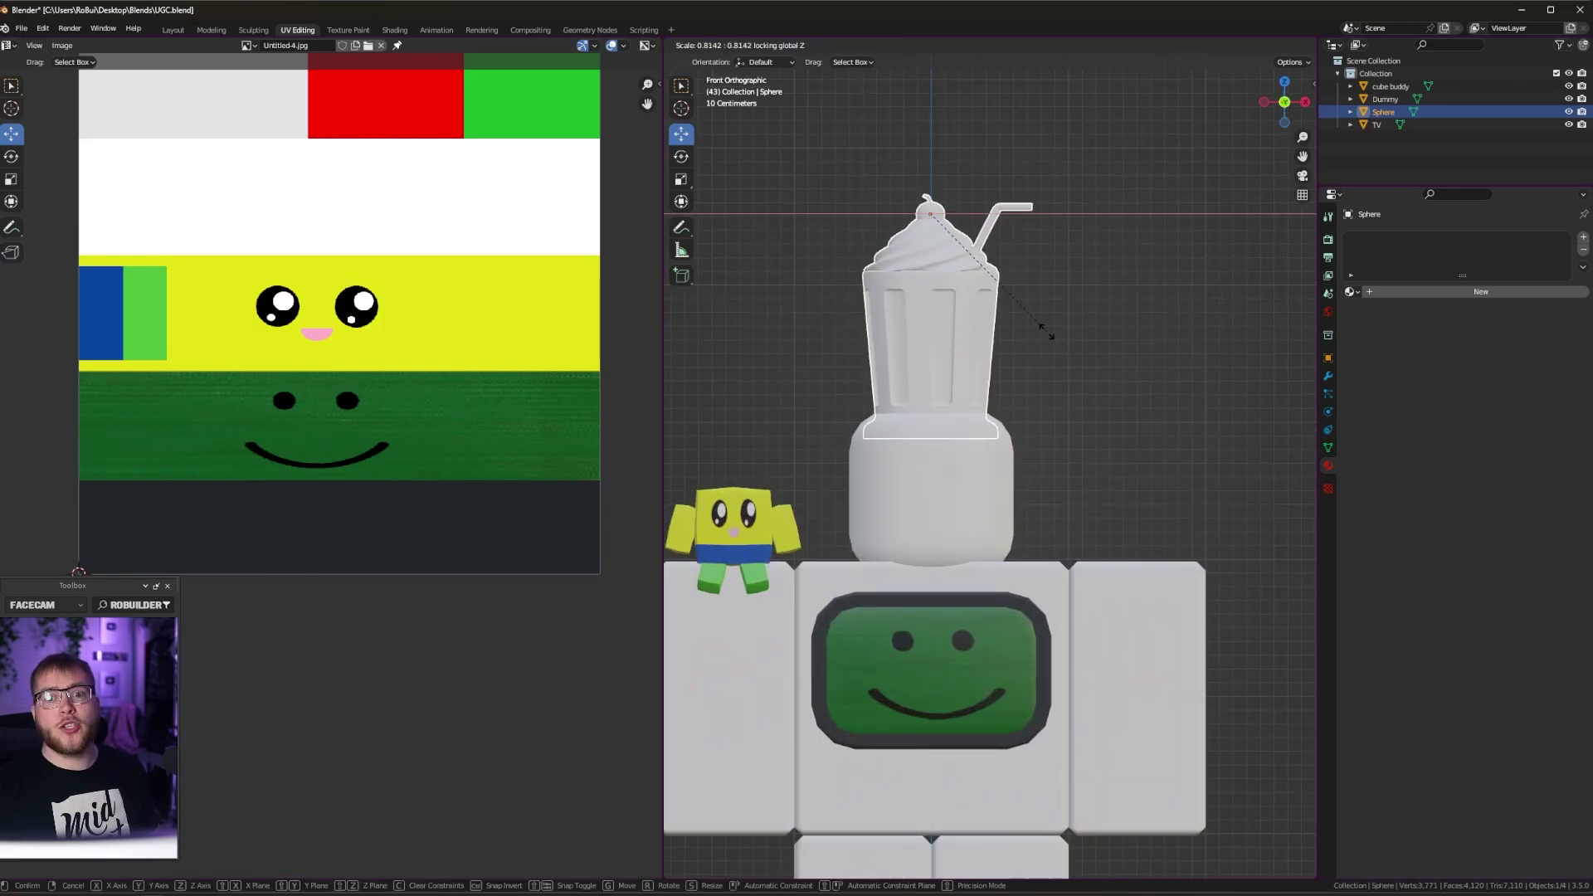
pyautogui.click(1047, 332)
pyautogui.moveTo(929, 195); pyautogui.dragTo(939, 171)
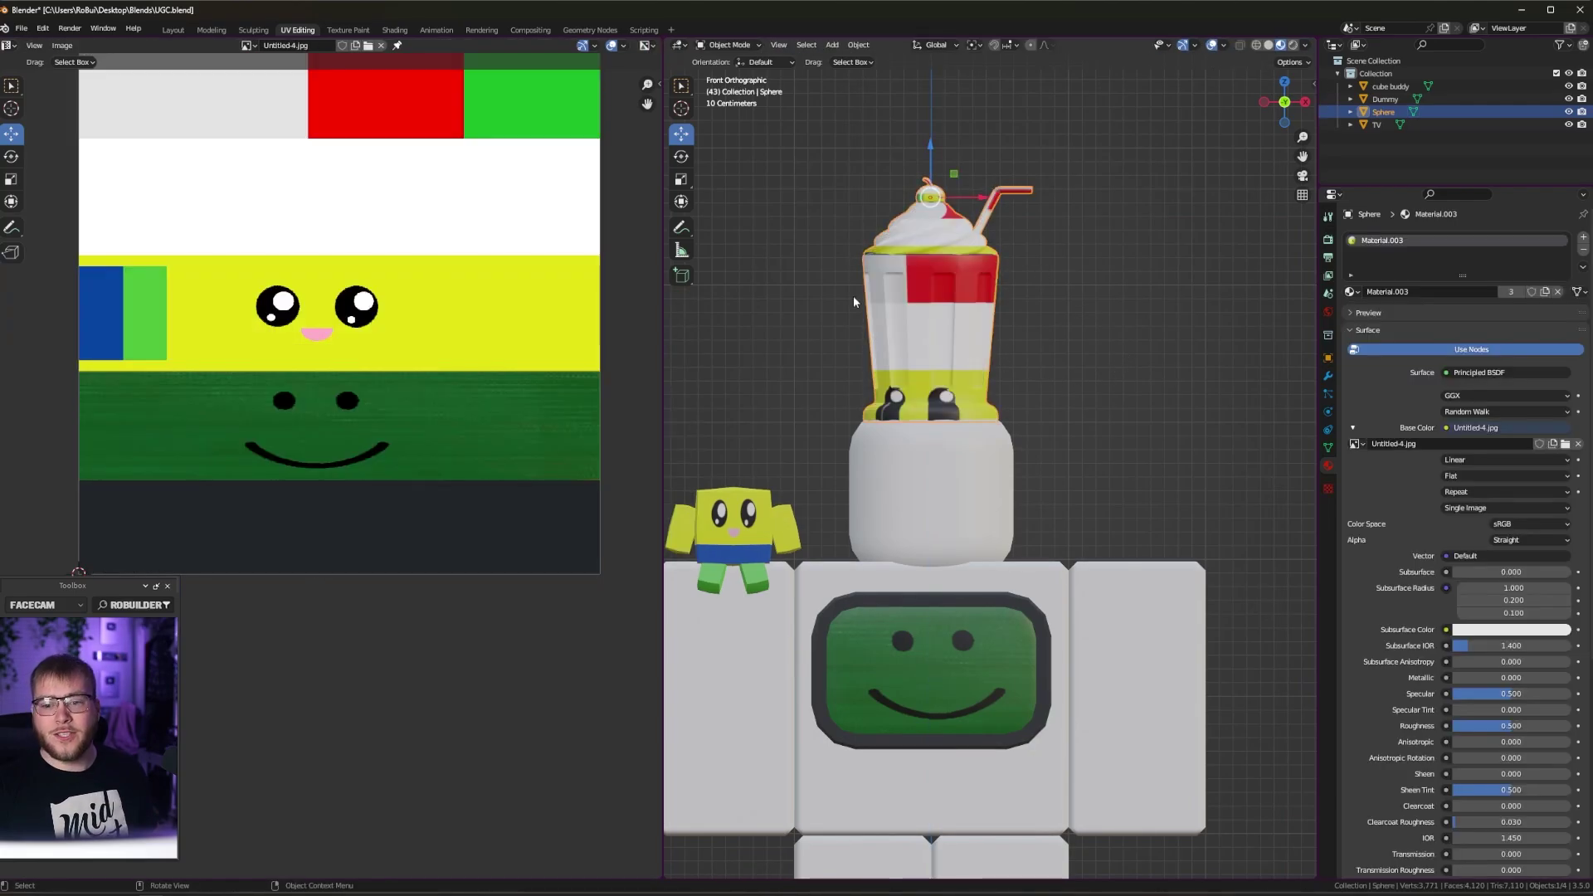
# Select the whole linked cup of the milkshake, unwrap it again and place its UVs on the light gray patch
pyautogui.press('Tab')
pyautogui.scroll(2, 995, 254)
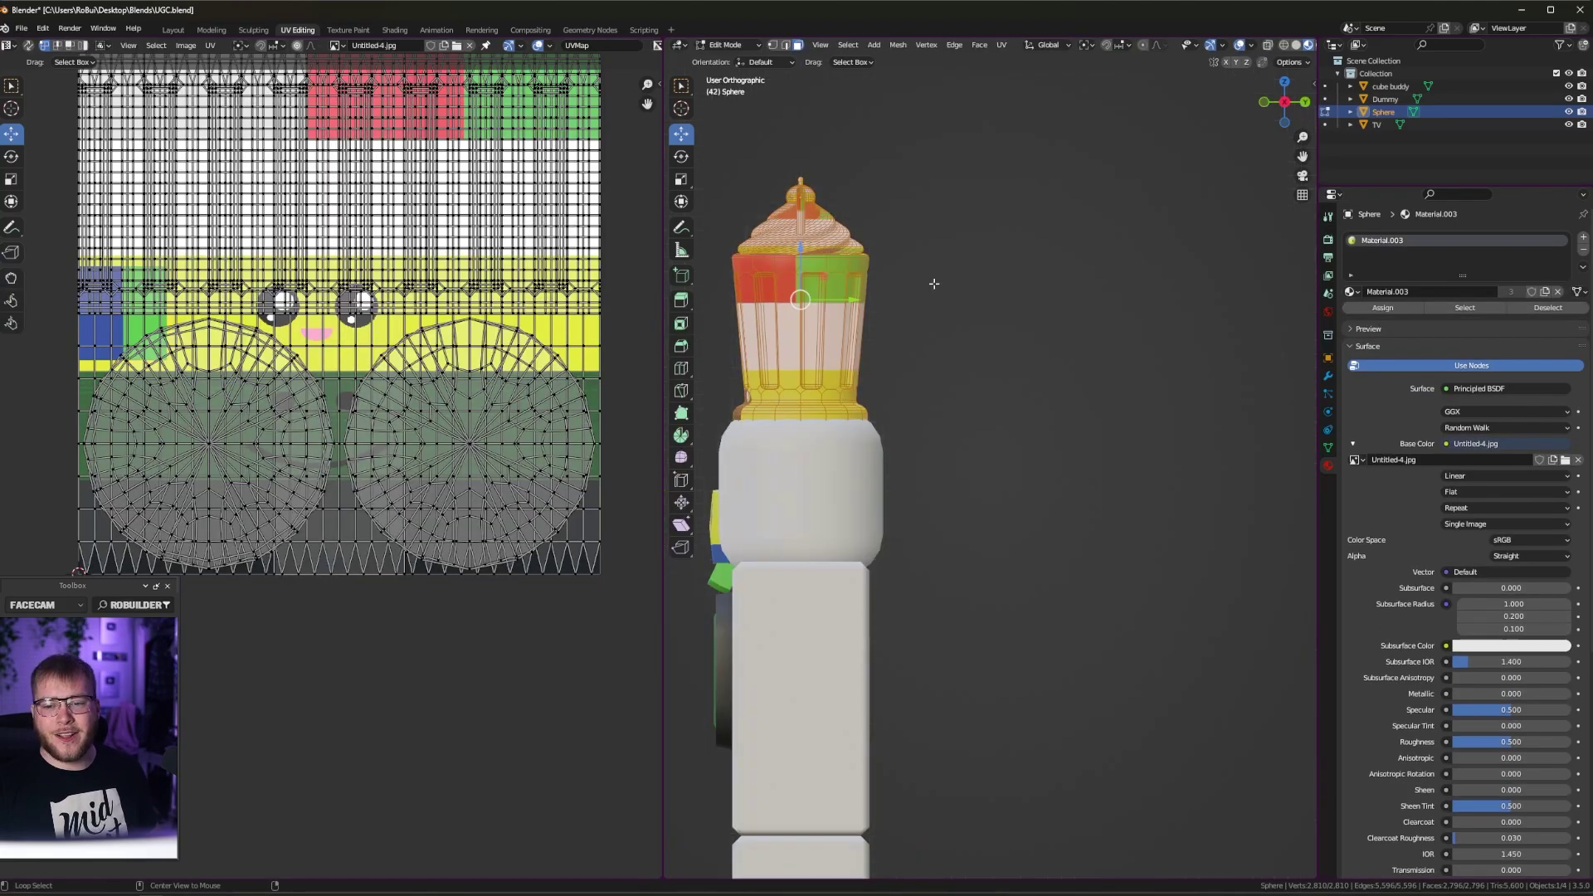
pyautogui.keyDown('shift'); pyautogui.moveTo(995, 255); pyautogui.dragTo(1069, 529, button='middle'); pyautogui.keyUp('shift')
pyautogui.click(994, 483)
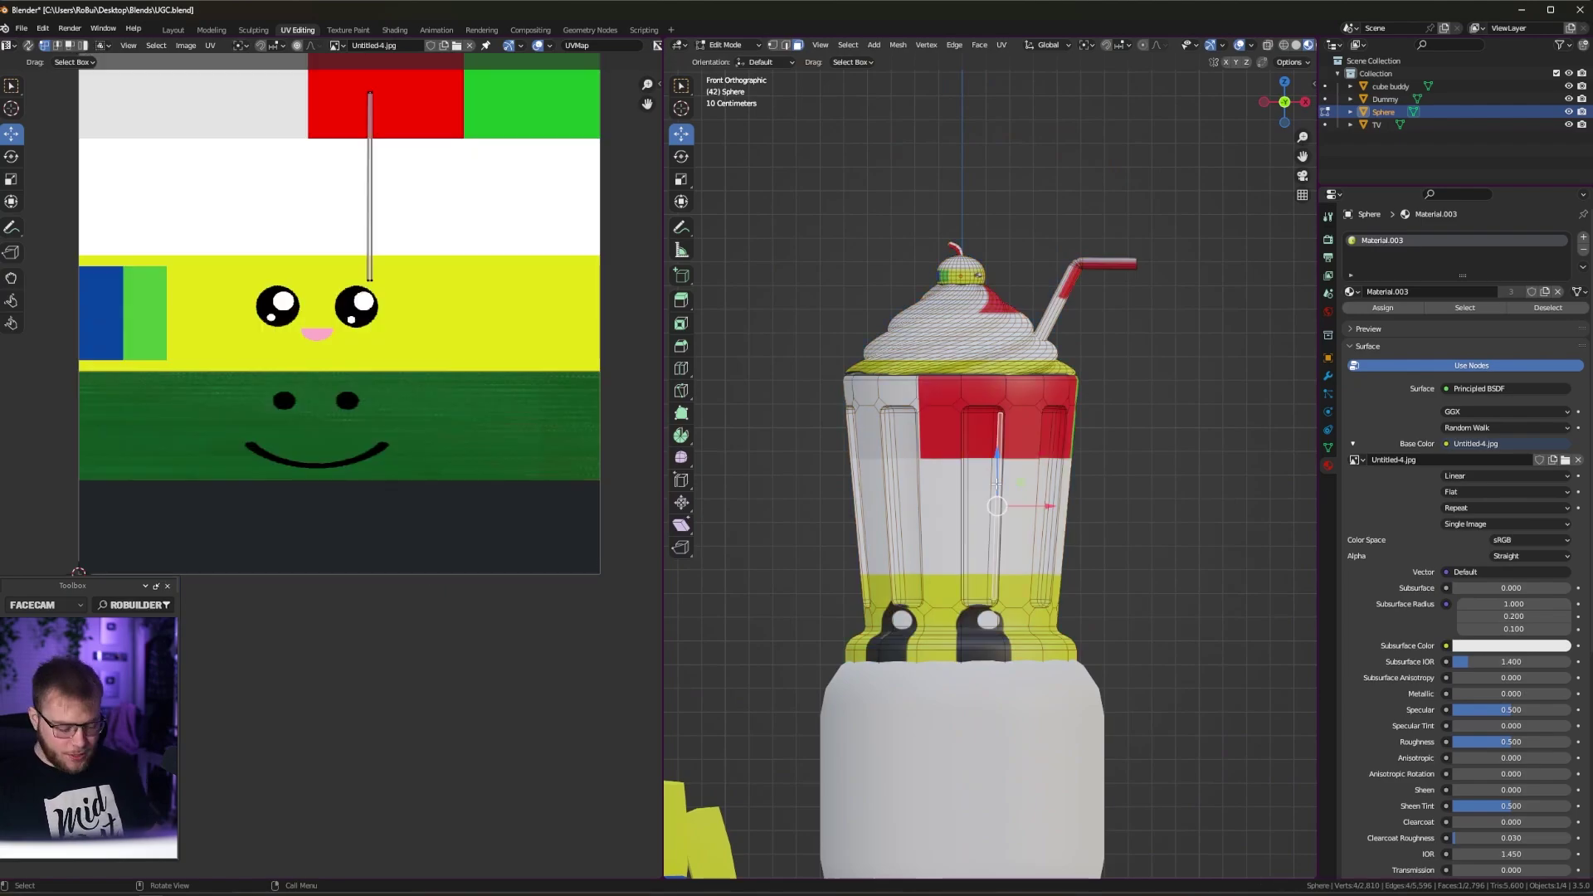
pyautogui.press('l')
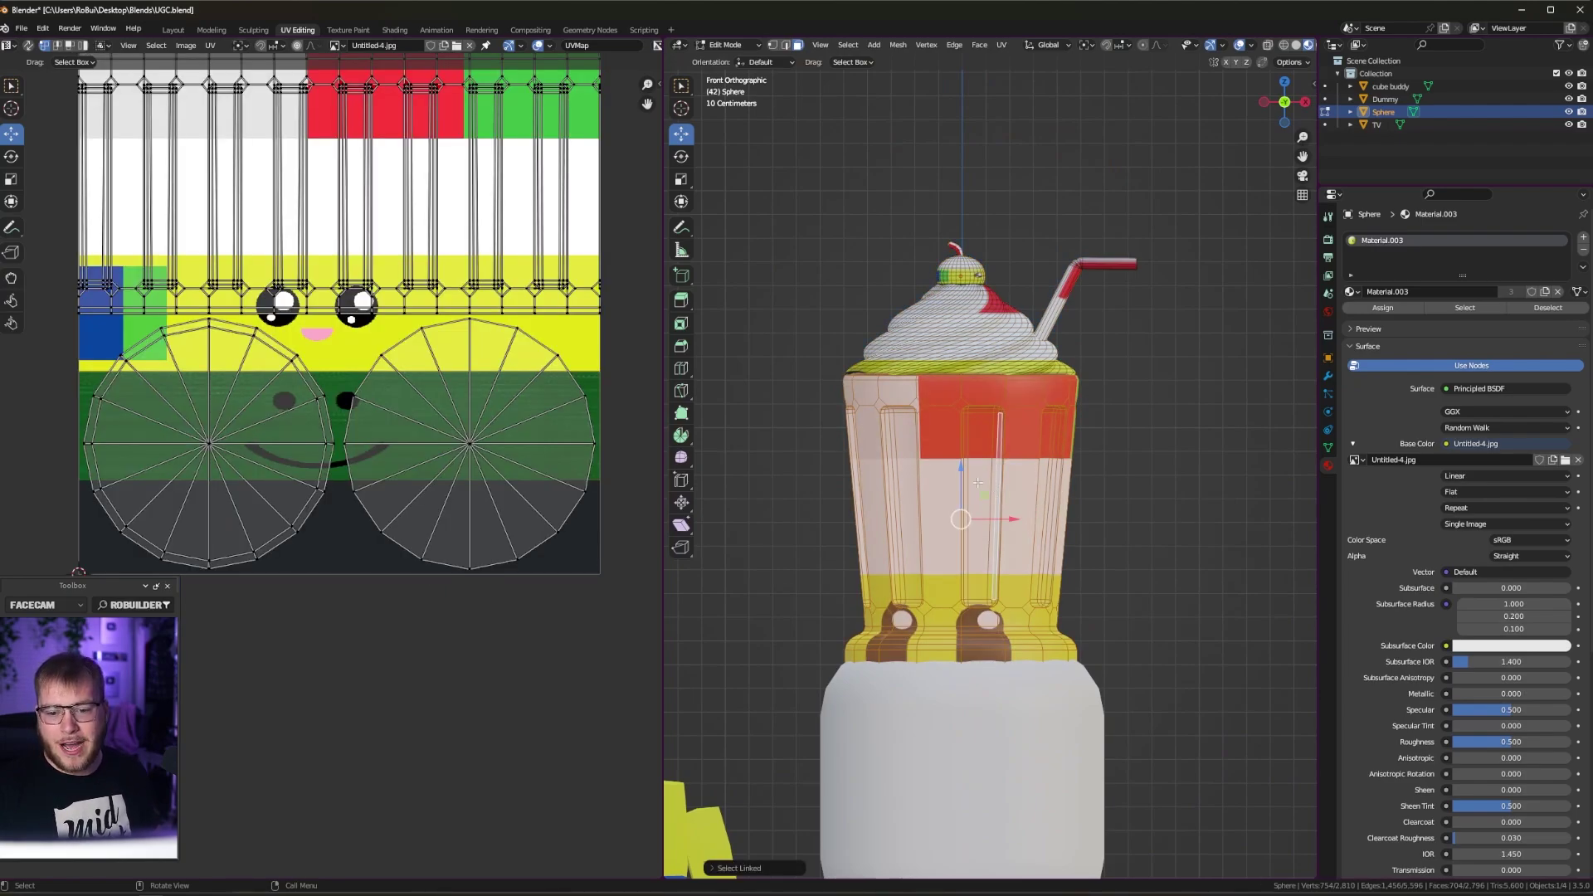
pyautogui.moveTo(1003, 498)
pyautogui.keyDown('shift'); pyautogui.mouseDown(button='middle')
pyautogui.moveTo(988, 466)
pyautogui.moveTo(990, 485)
pyautogui.mouseUp(button='middle'); pyautogui.keyUp('shift')
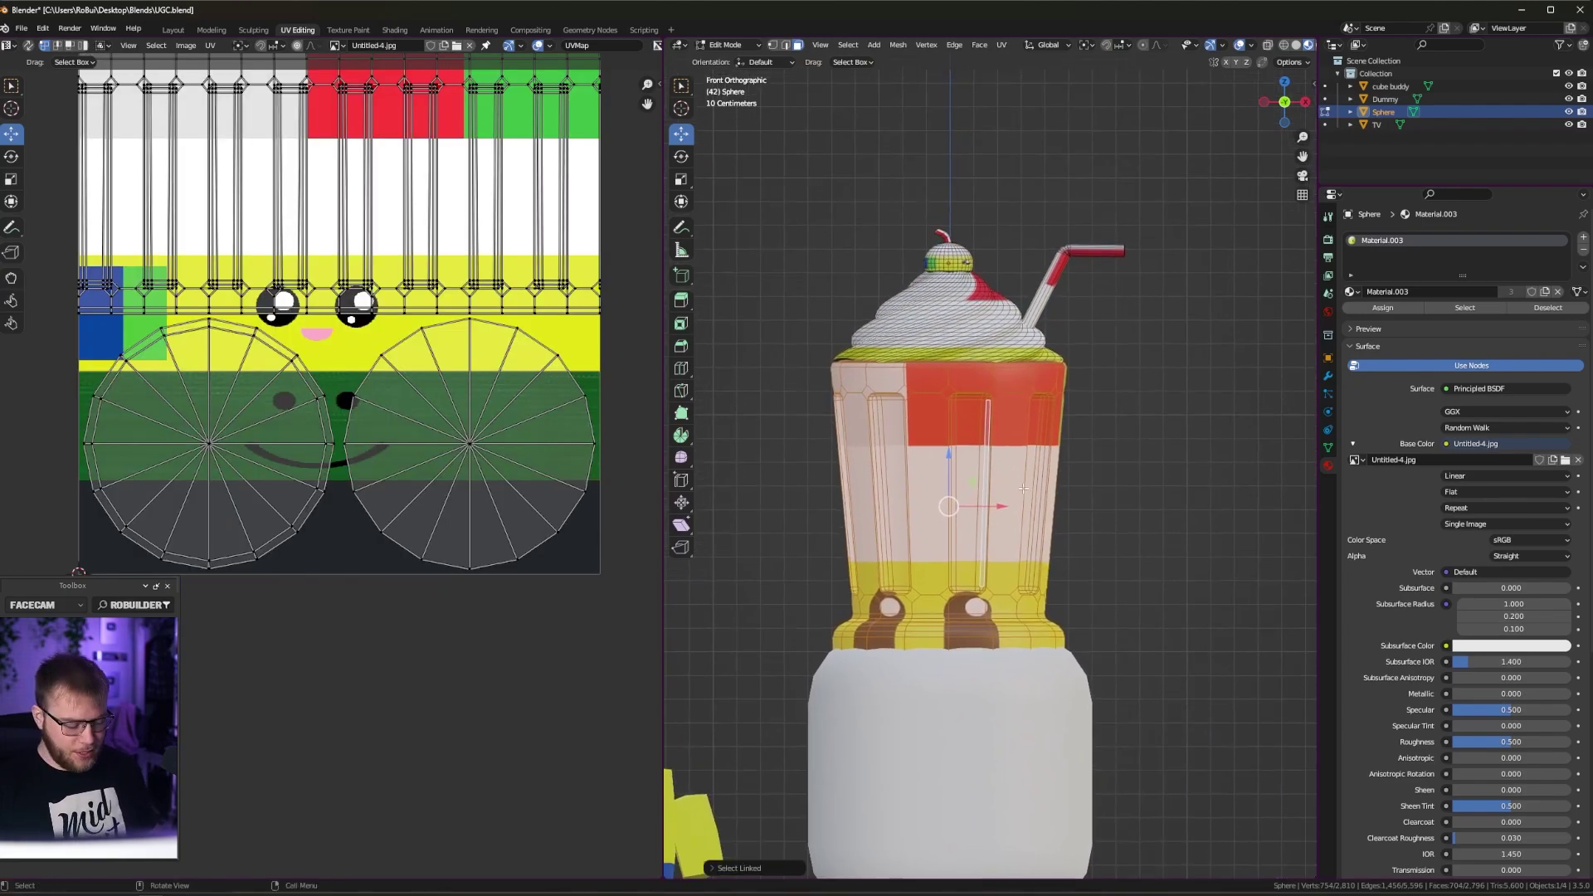
pyautogui.press('u')
pyautogui.click(1023, 488)
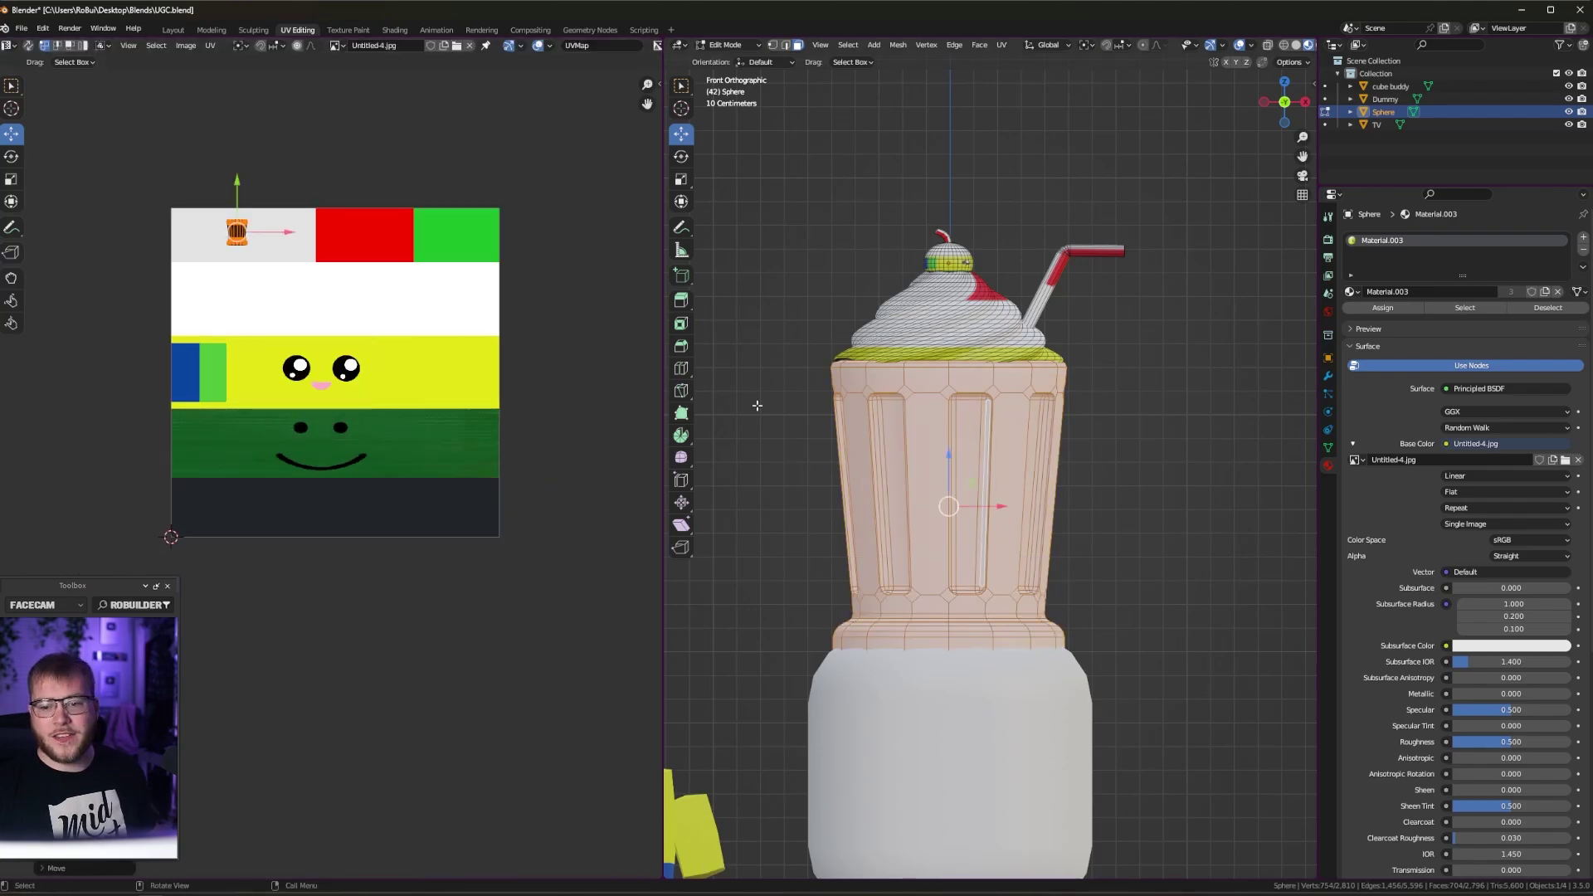
# Shrink the whipped cream's UVs onto the white area and the cherry's UVs onto the red patch
pyautogui.click(942, 335)
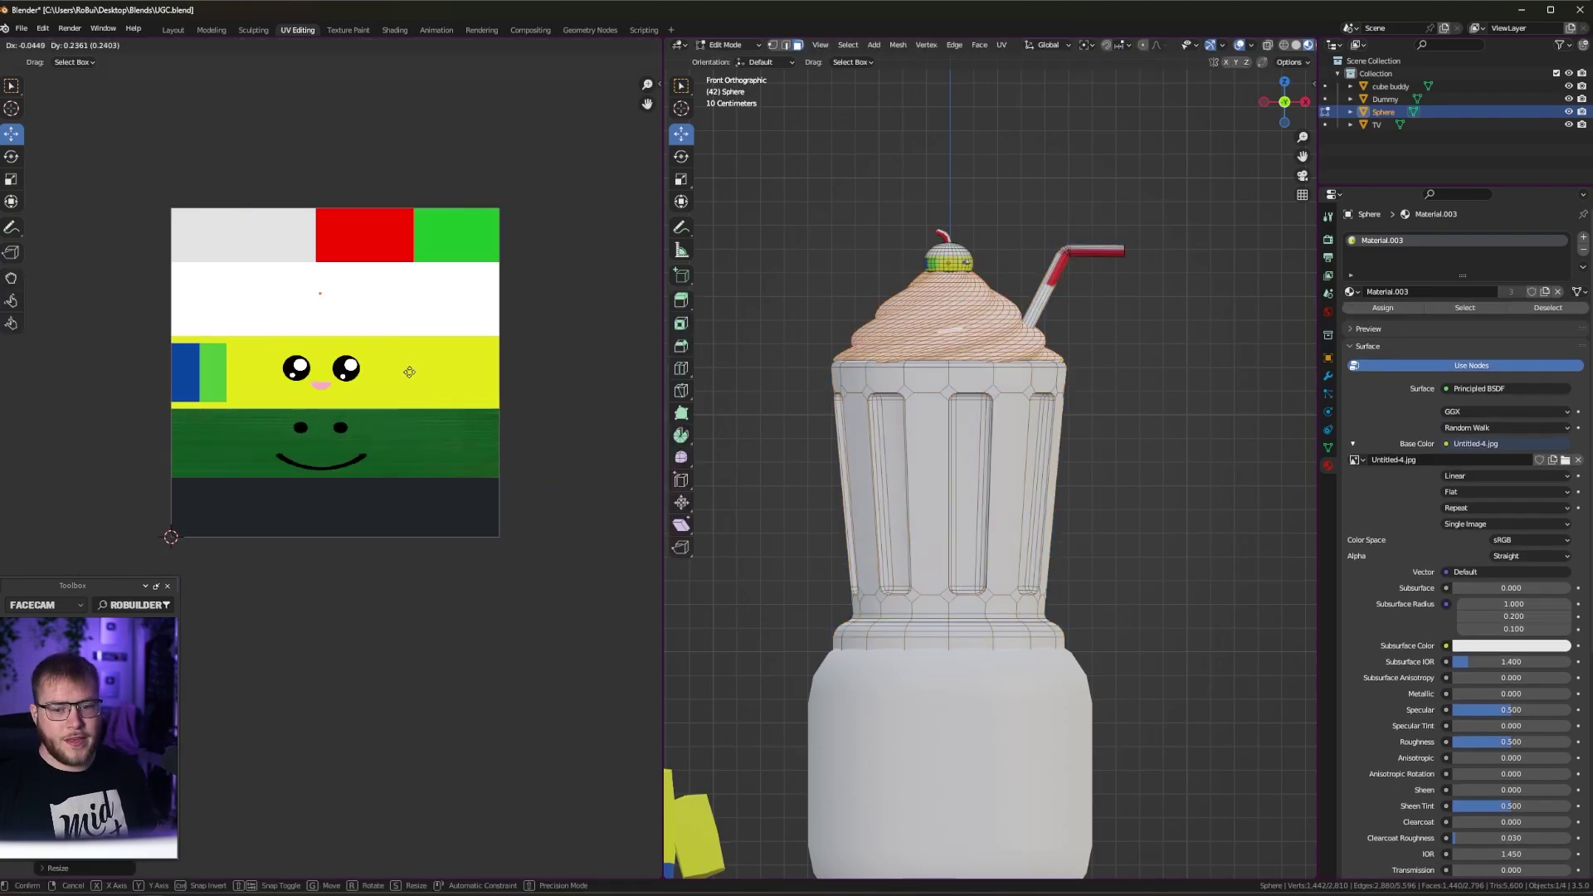
pyautogui.click(409, 370)
pyautogui.press('Tab')
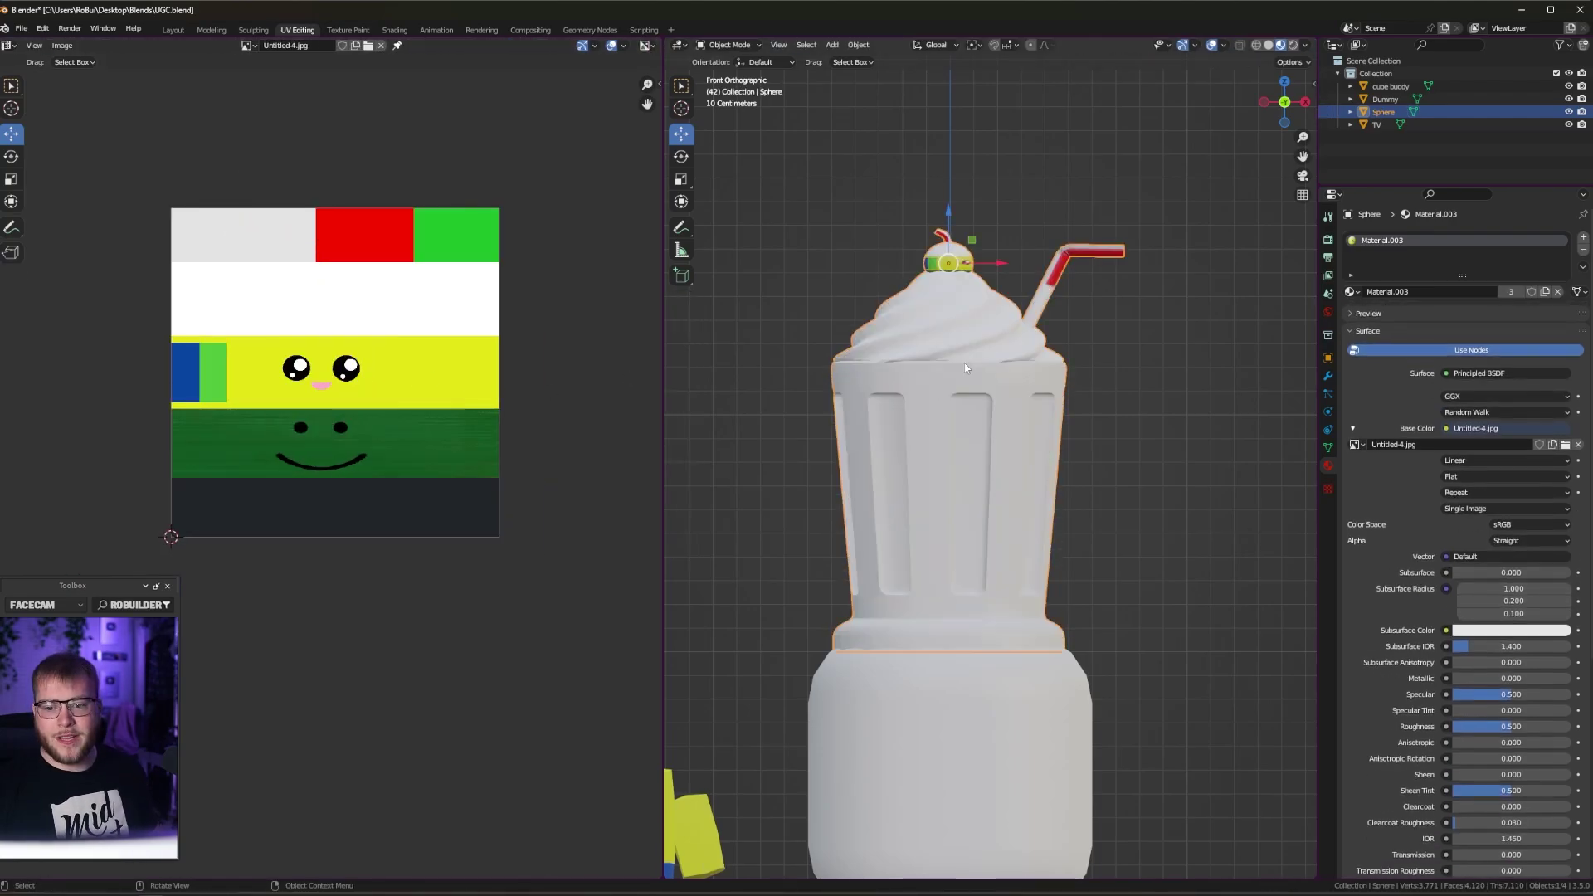
pyautogui.press('Tab')
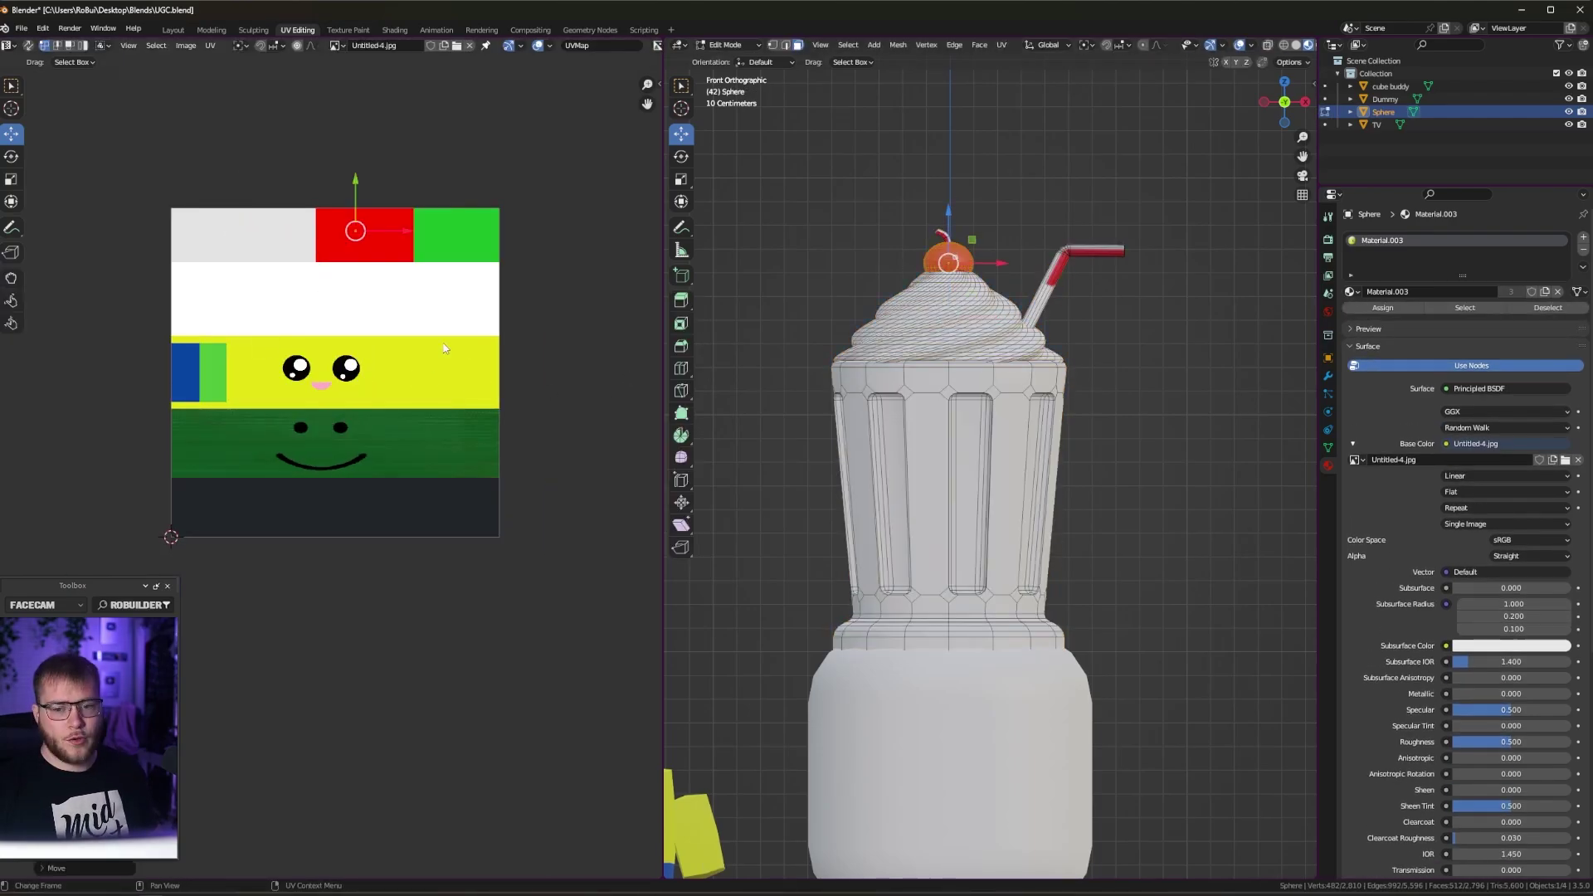
pyautogui.press('Tab')
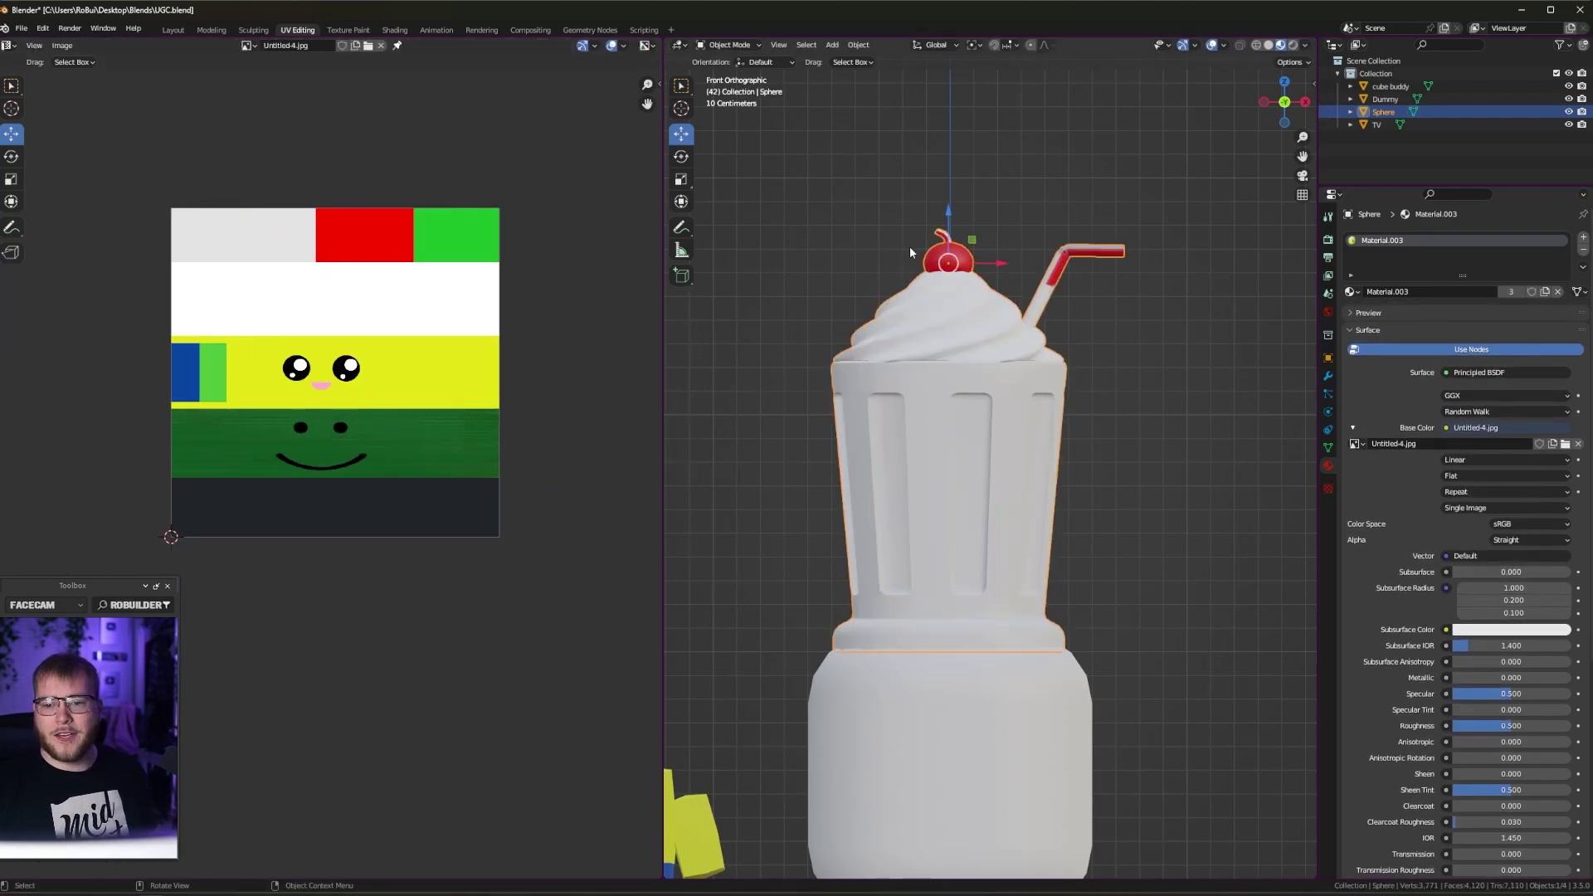
# Select the linked cherry stem, scale its UVs to 0 and move them onto the bright green patch
pyautogui.press('Tab')
pyautogui.keyDown('shift'); pyautogui.moveTo(984, 232); pyautogui.dragTo(963, 353, button='middle'); pyautogui.keyUp('shift')
pyautogui.scroll(4, 962, 350)
pyautogui.moveTo(954, 277); pyautogui.dragTo(947, 359, button='middle')
pyautogui.scroll(-7, 942, 346)
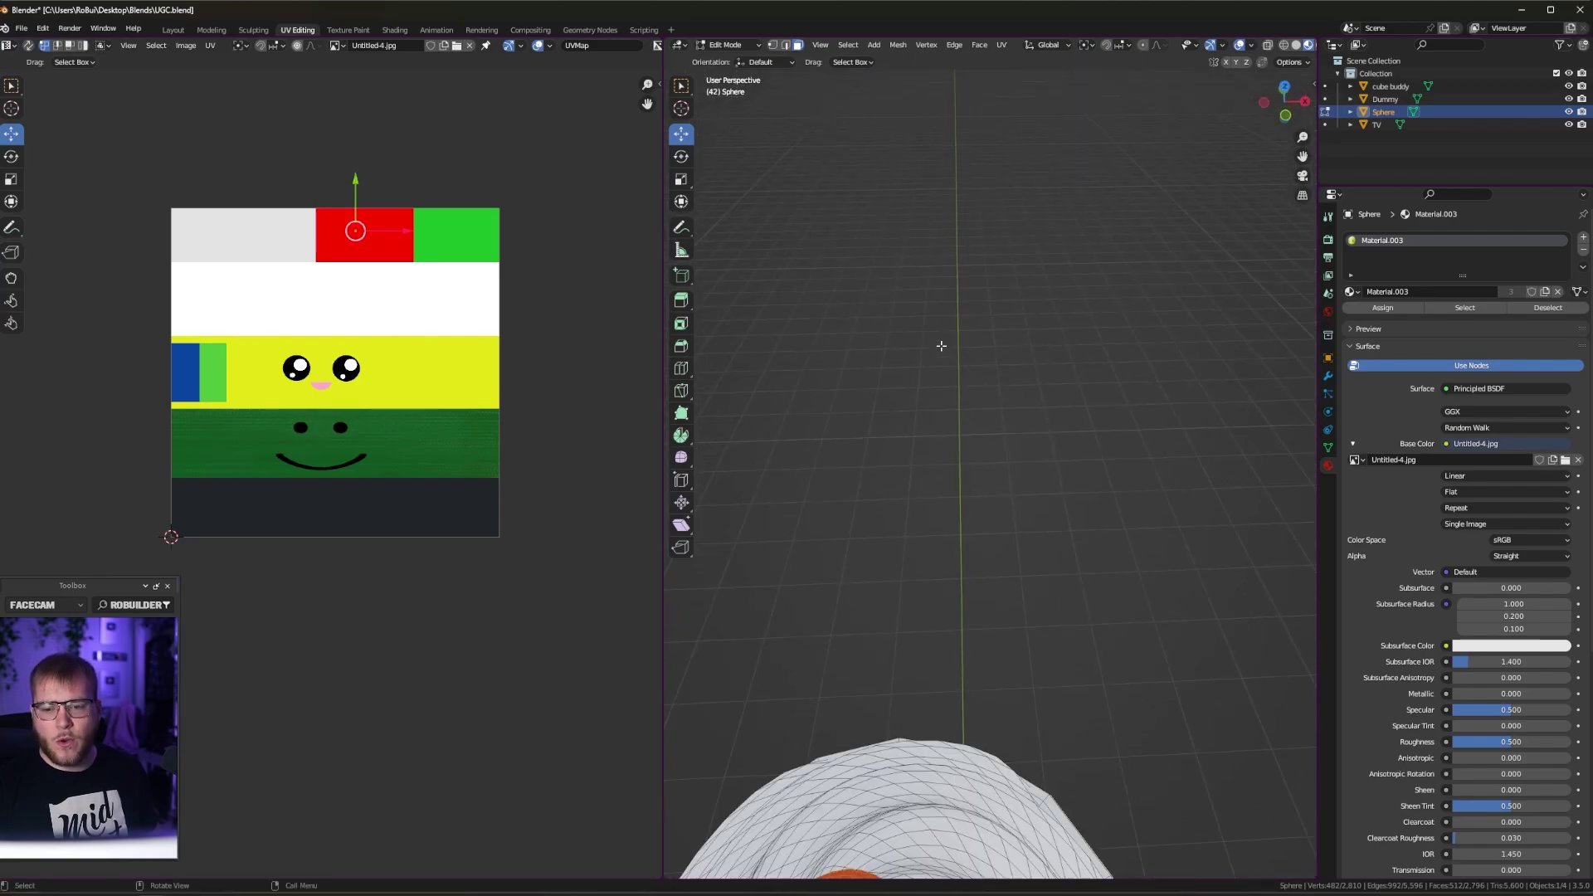
pyautogui.scroll(5, 977, 510)
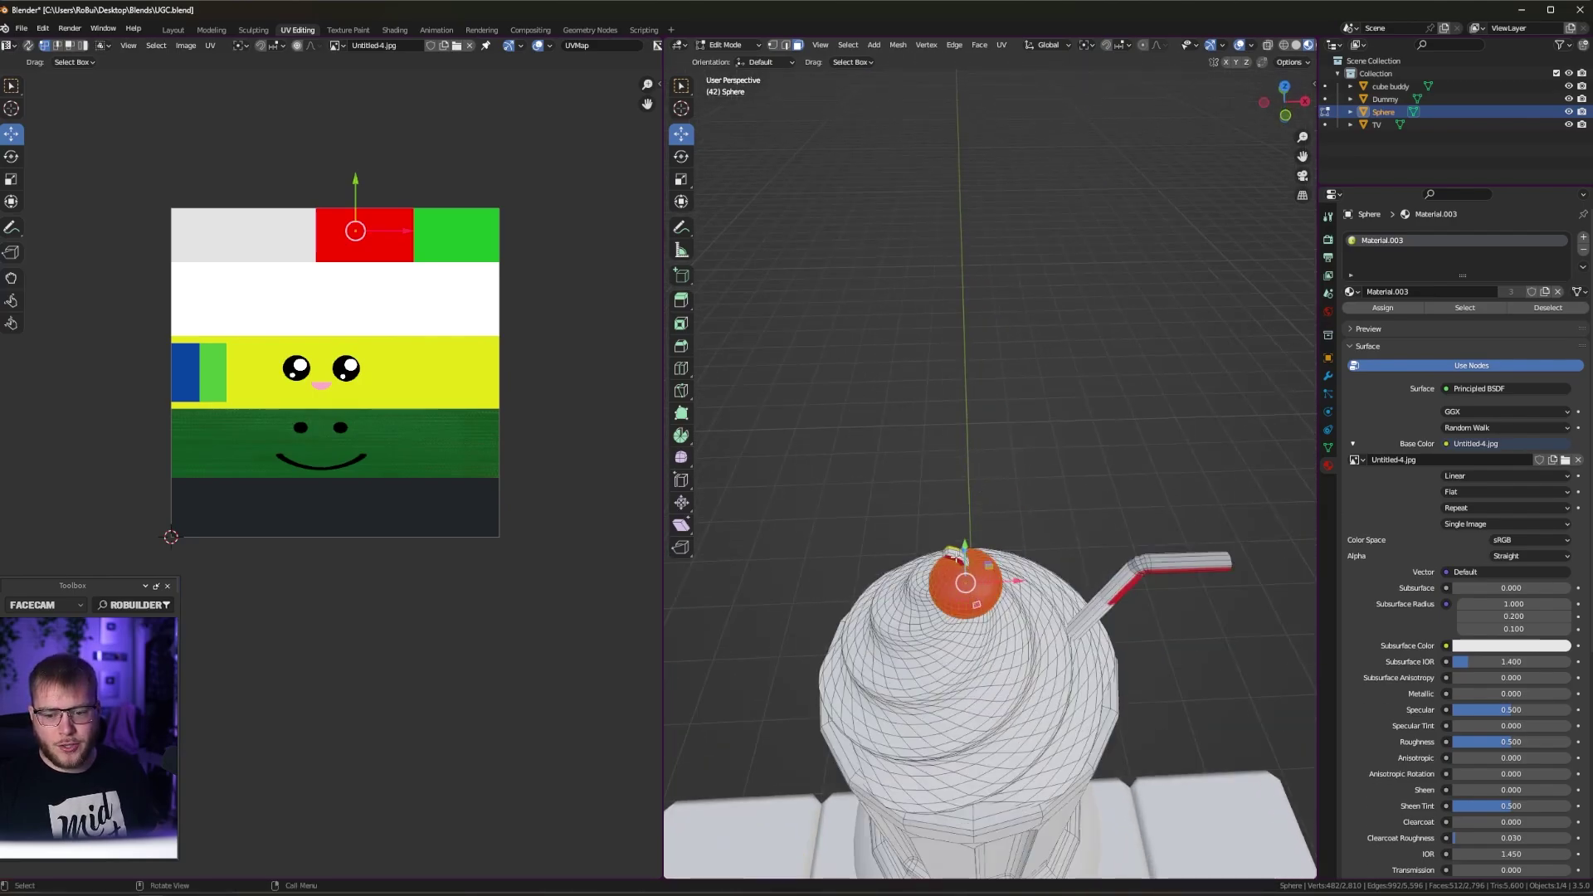
pyautogui.click(958, 557)
pyautogui.press('l')
pyautogui.press('a')
pyautogui.press('s')
pyautogui.press('0')
pyautogui.press('Return')
pyautogui.press('g')
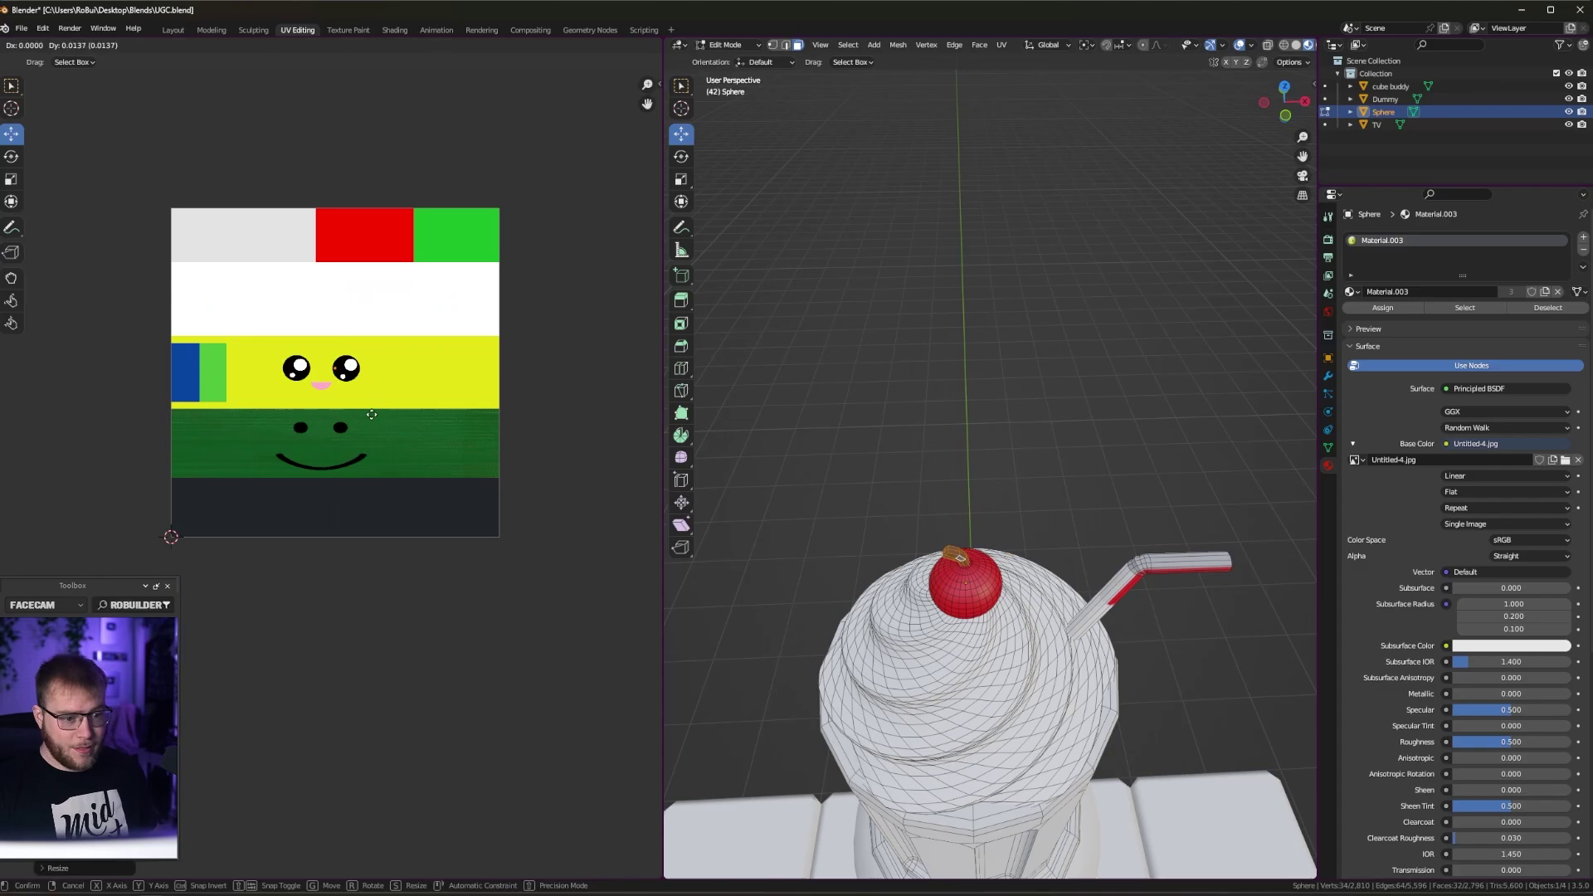
pyautogui.click(487, 285)
pyautogui.press('Tab')
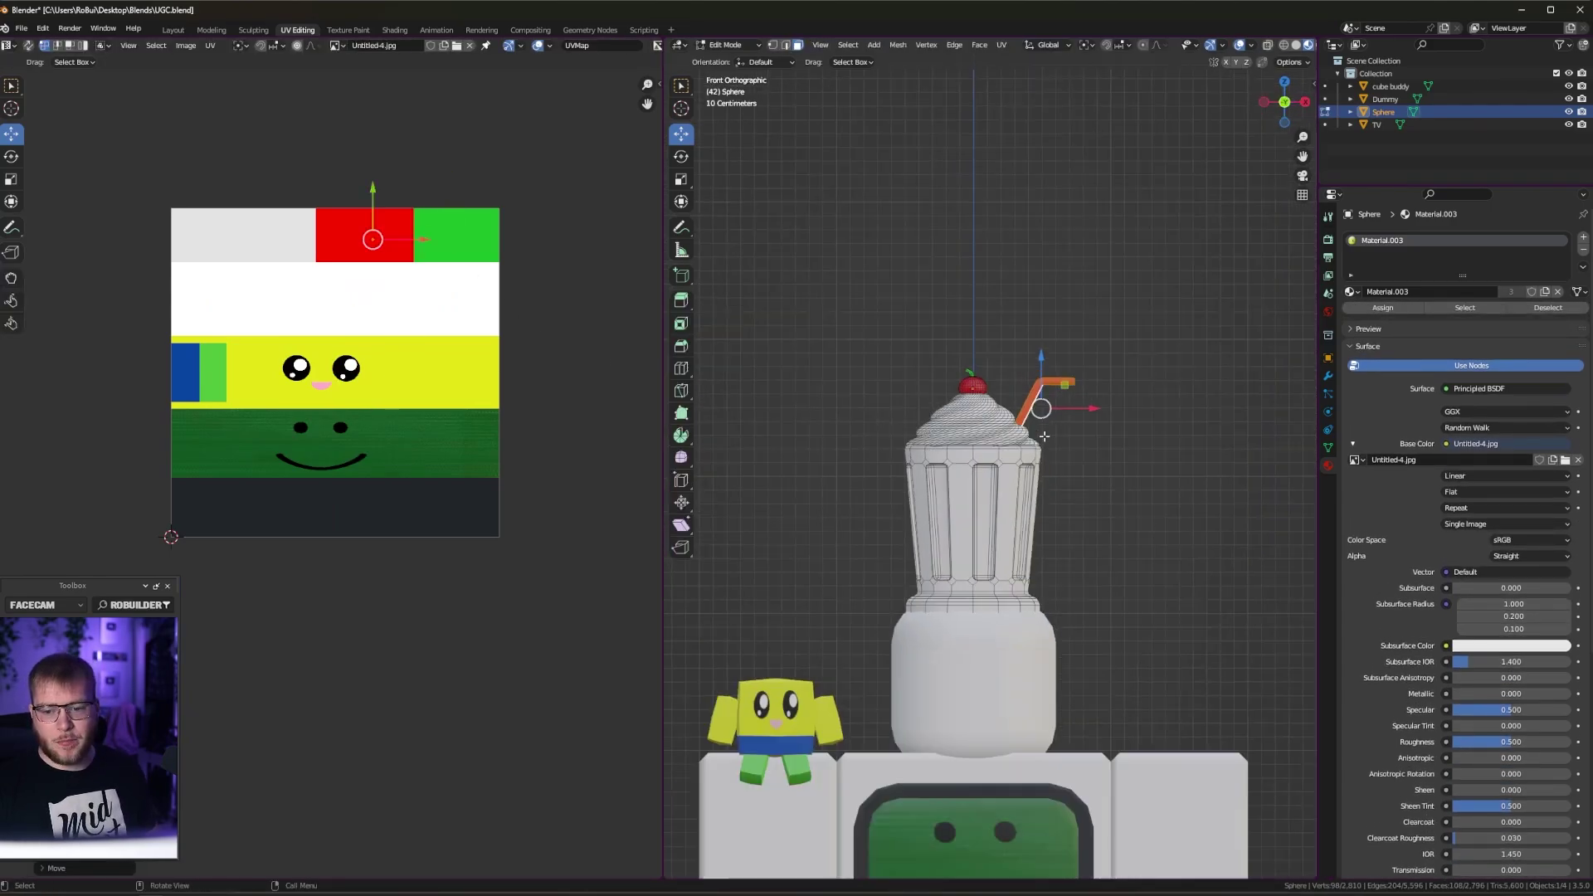
# Move the straw's UVs off the red patch onto a whitish color
pyautogui.scroll(4, 1043, 435)
pyautogui.scroll(-2, 916, 452)
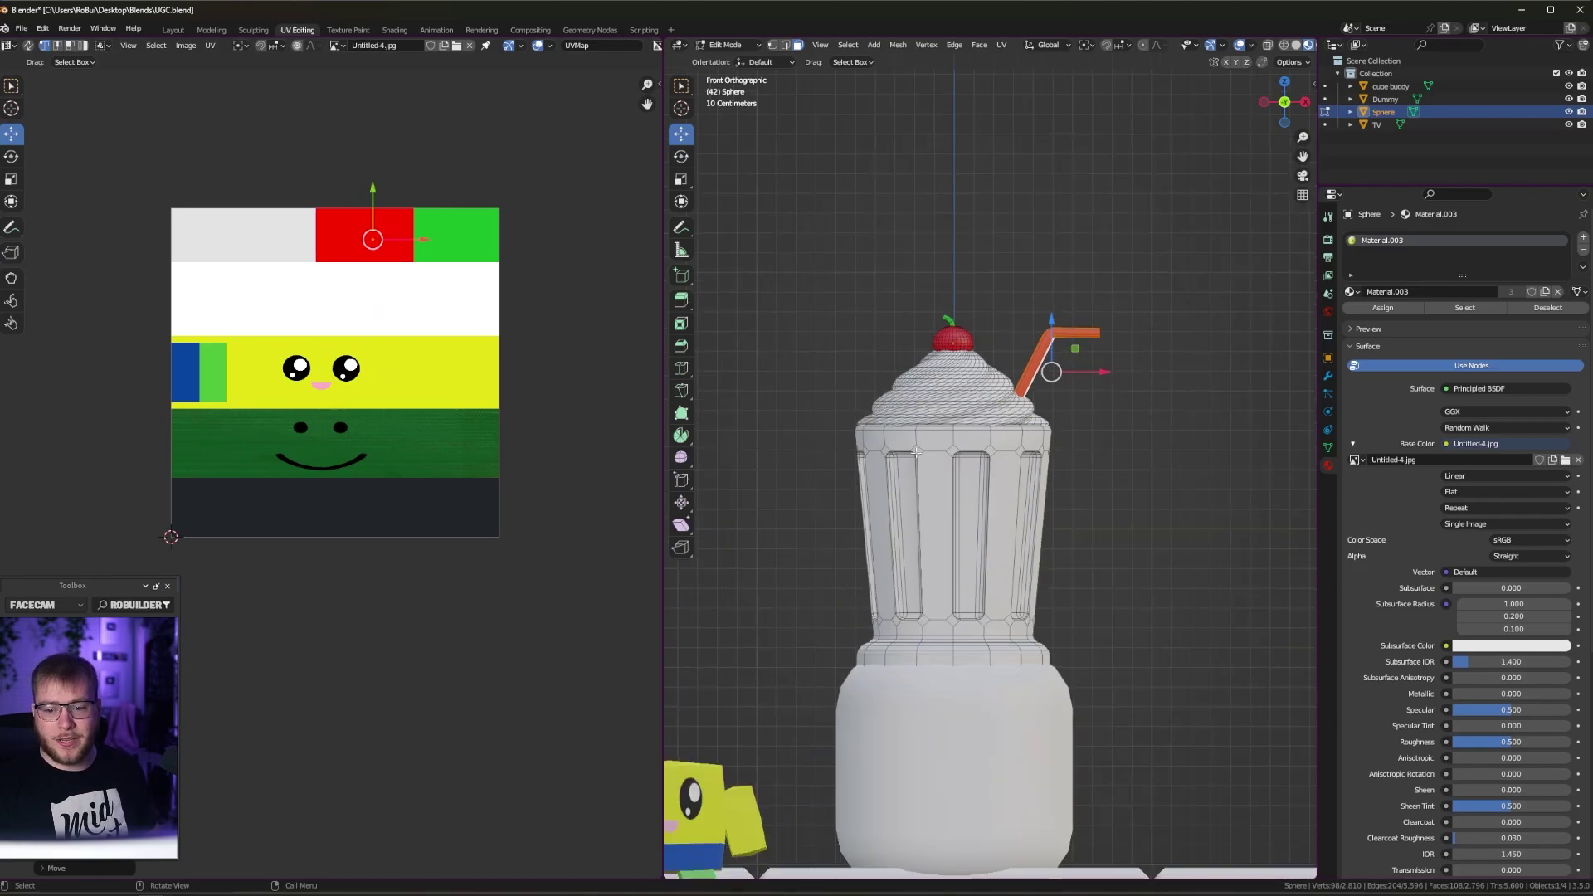
pyautogui.press('g')
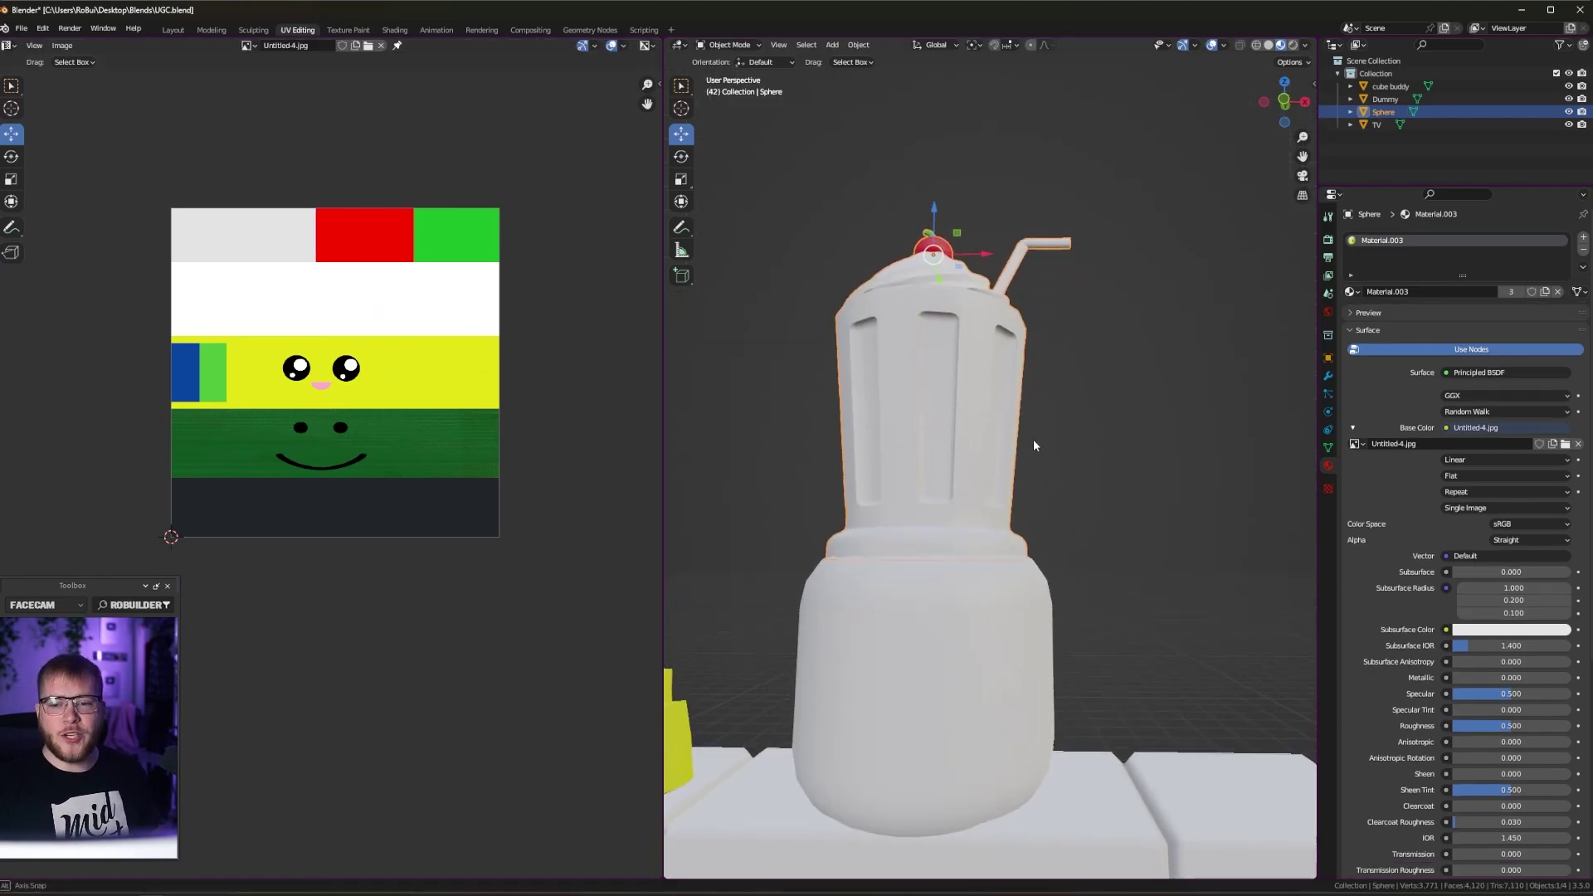
# Try a blue cup by moving the cup's UVs onto the blue patch
pyautogui.scroll(-2, 1033, 445)
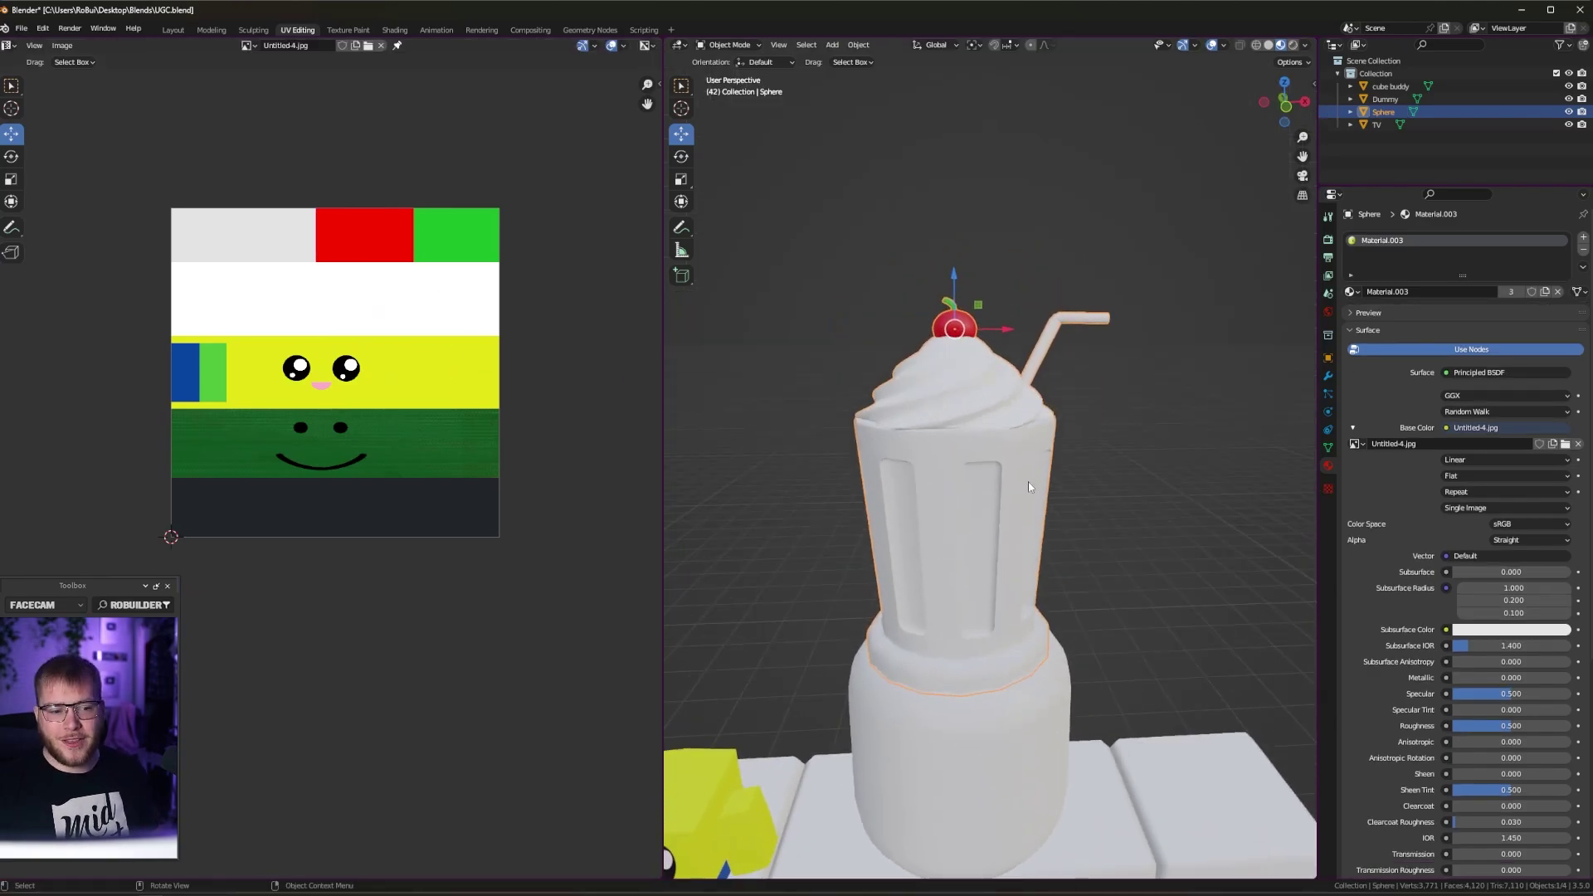
pyautogui.moveTo(974, 504); pyautogui.dragTo(1013, 352, button='middle')
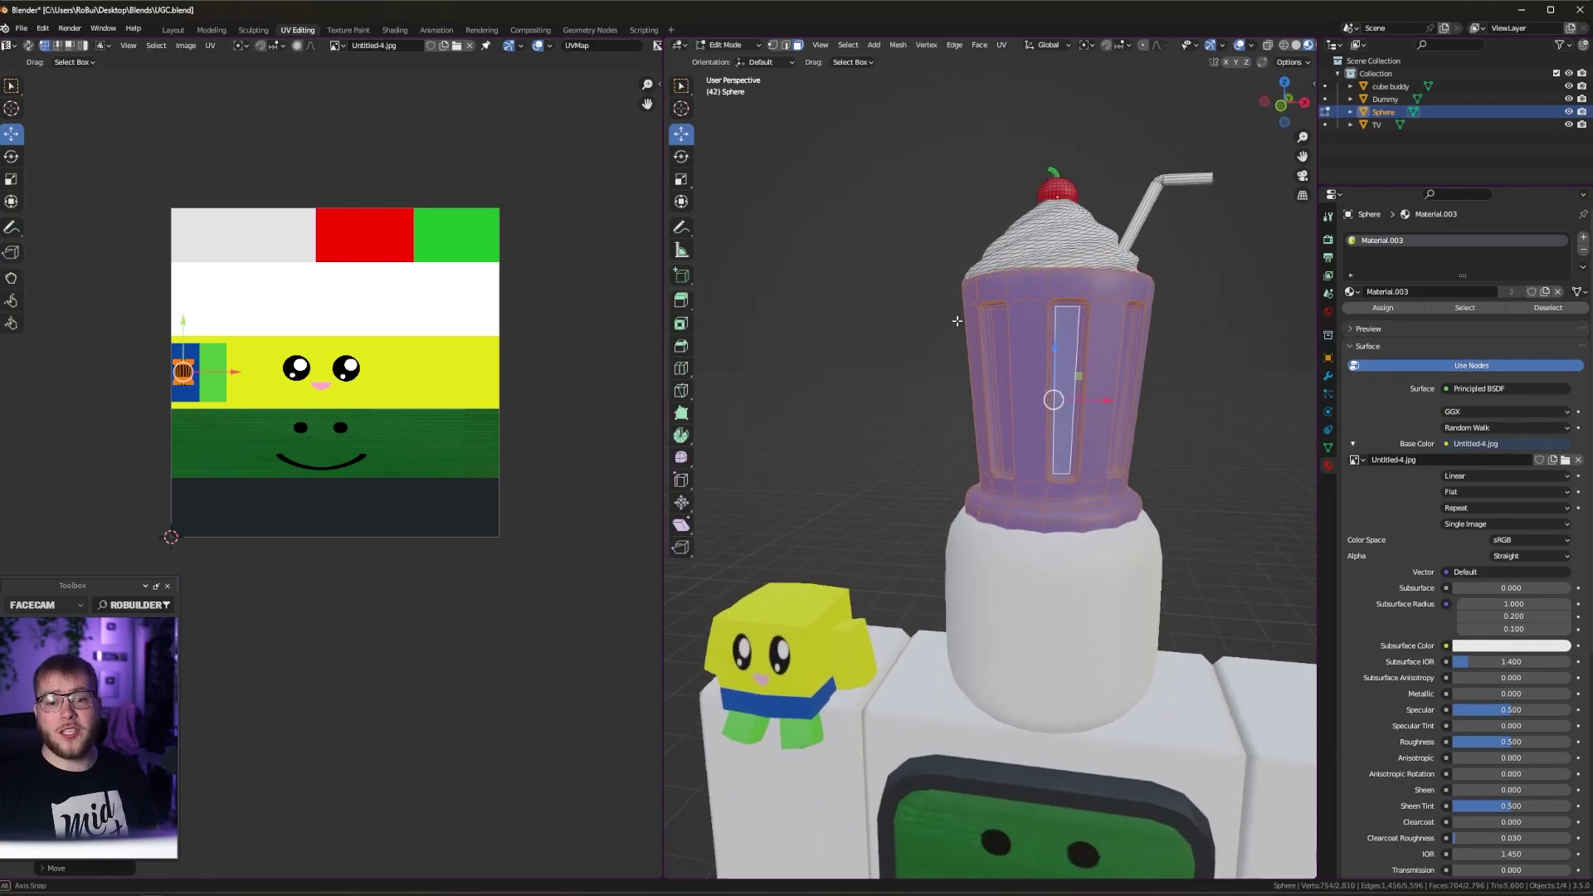
pyautogui.scroll(-3, 987, 452)
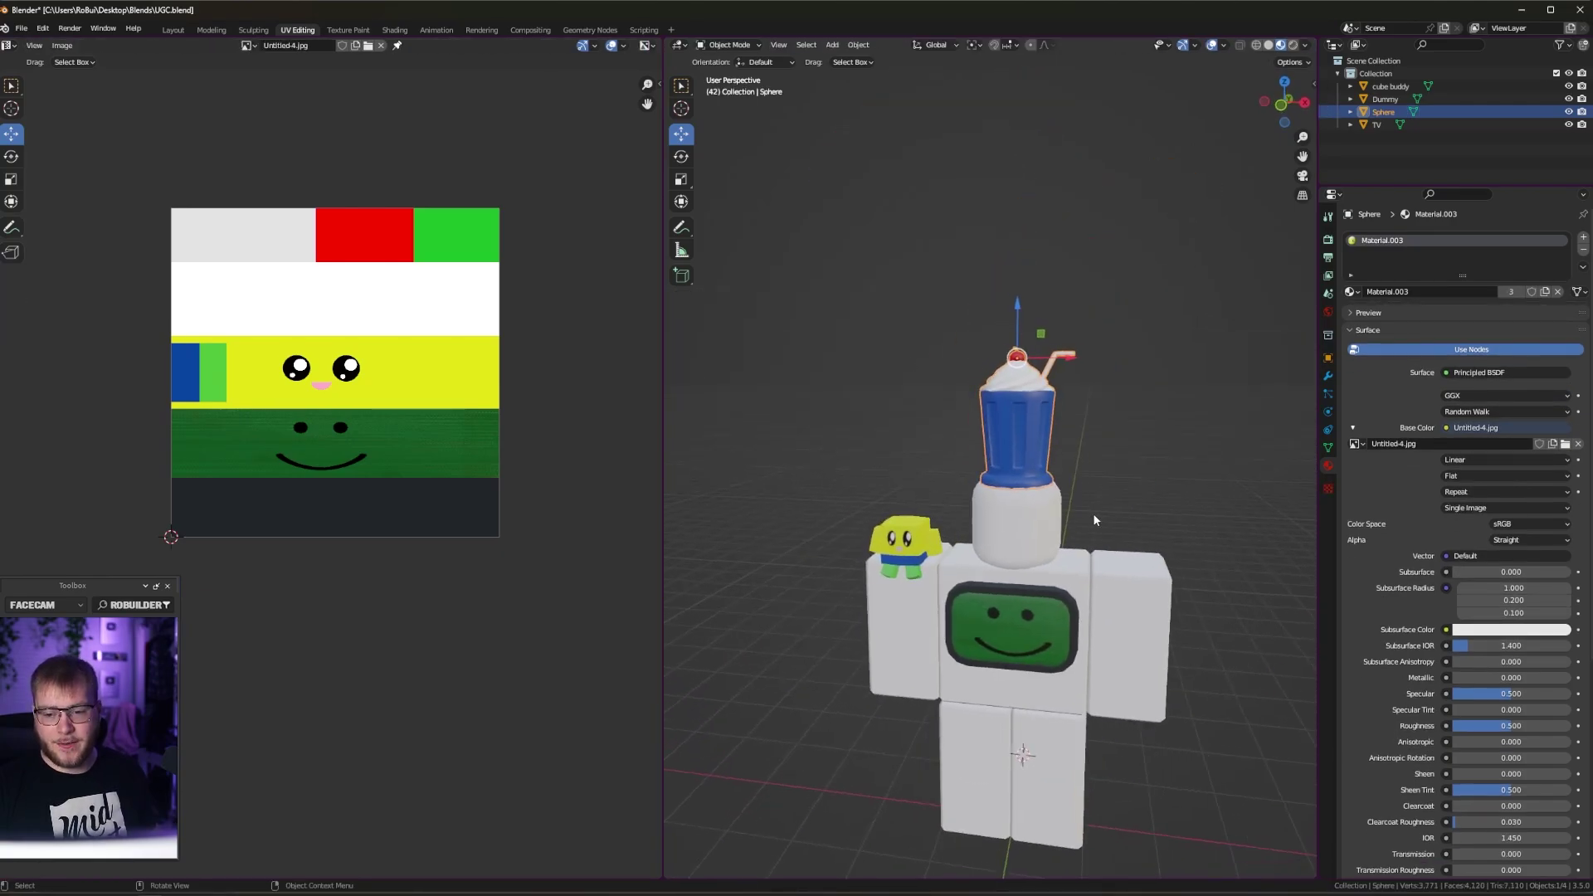
# Shrink the cup's UVs and move them onto the pink mouth color of the buddy's face
pyautogui.press('Tab')
pyautogui.scroll(3, 1092, 513)
pyautogui.scroll(2, 322, 394)
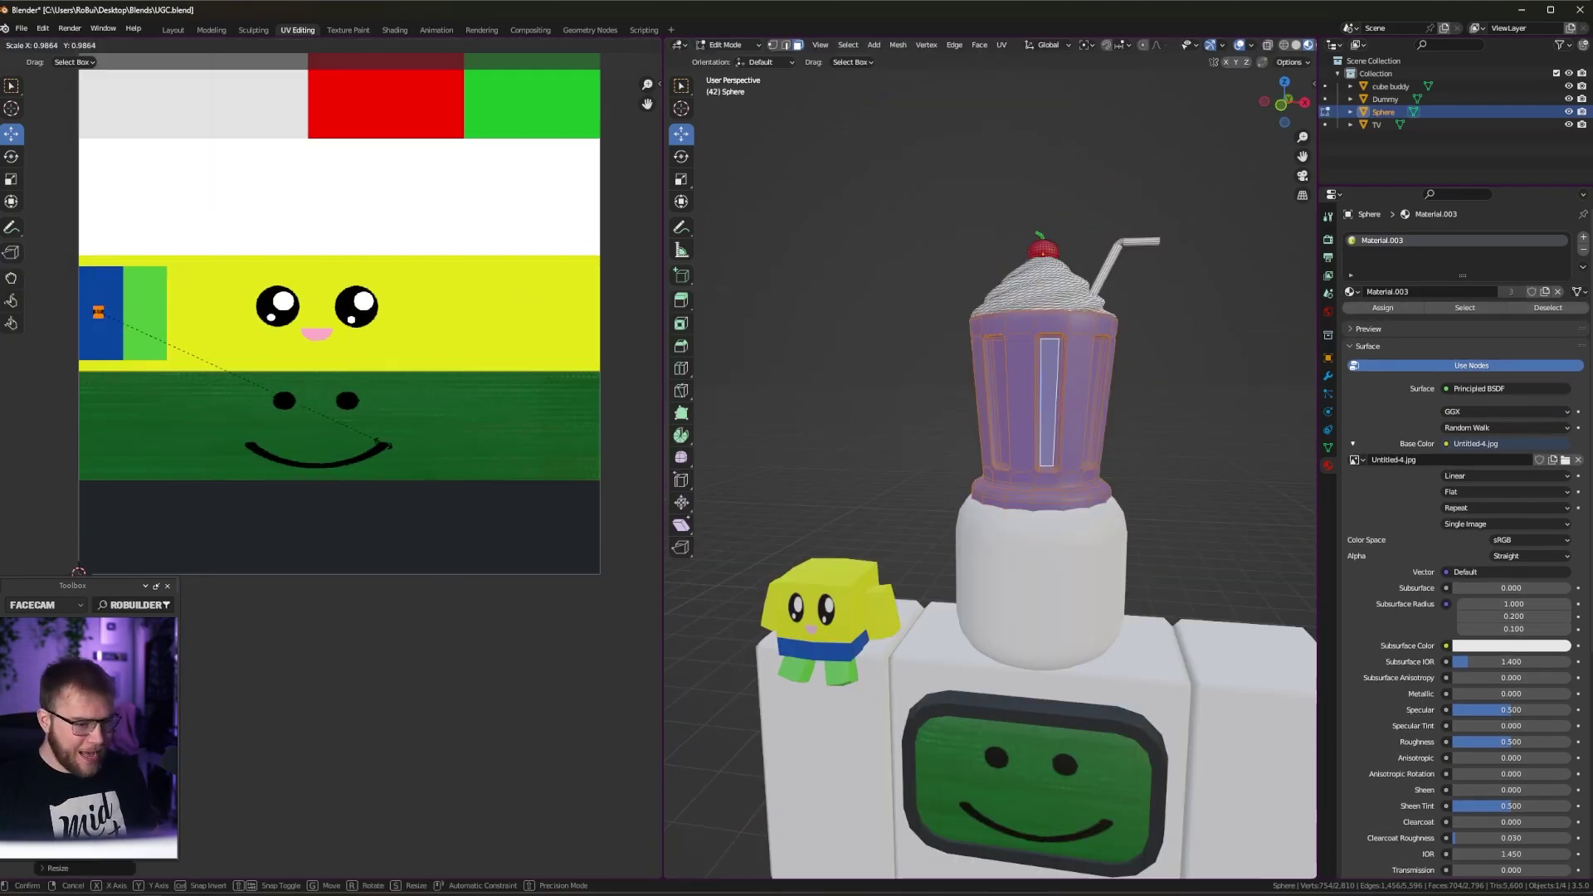
pyautogui.moveTo(124, 317); pyautogui.dragTo(357, 373)
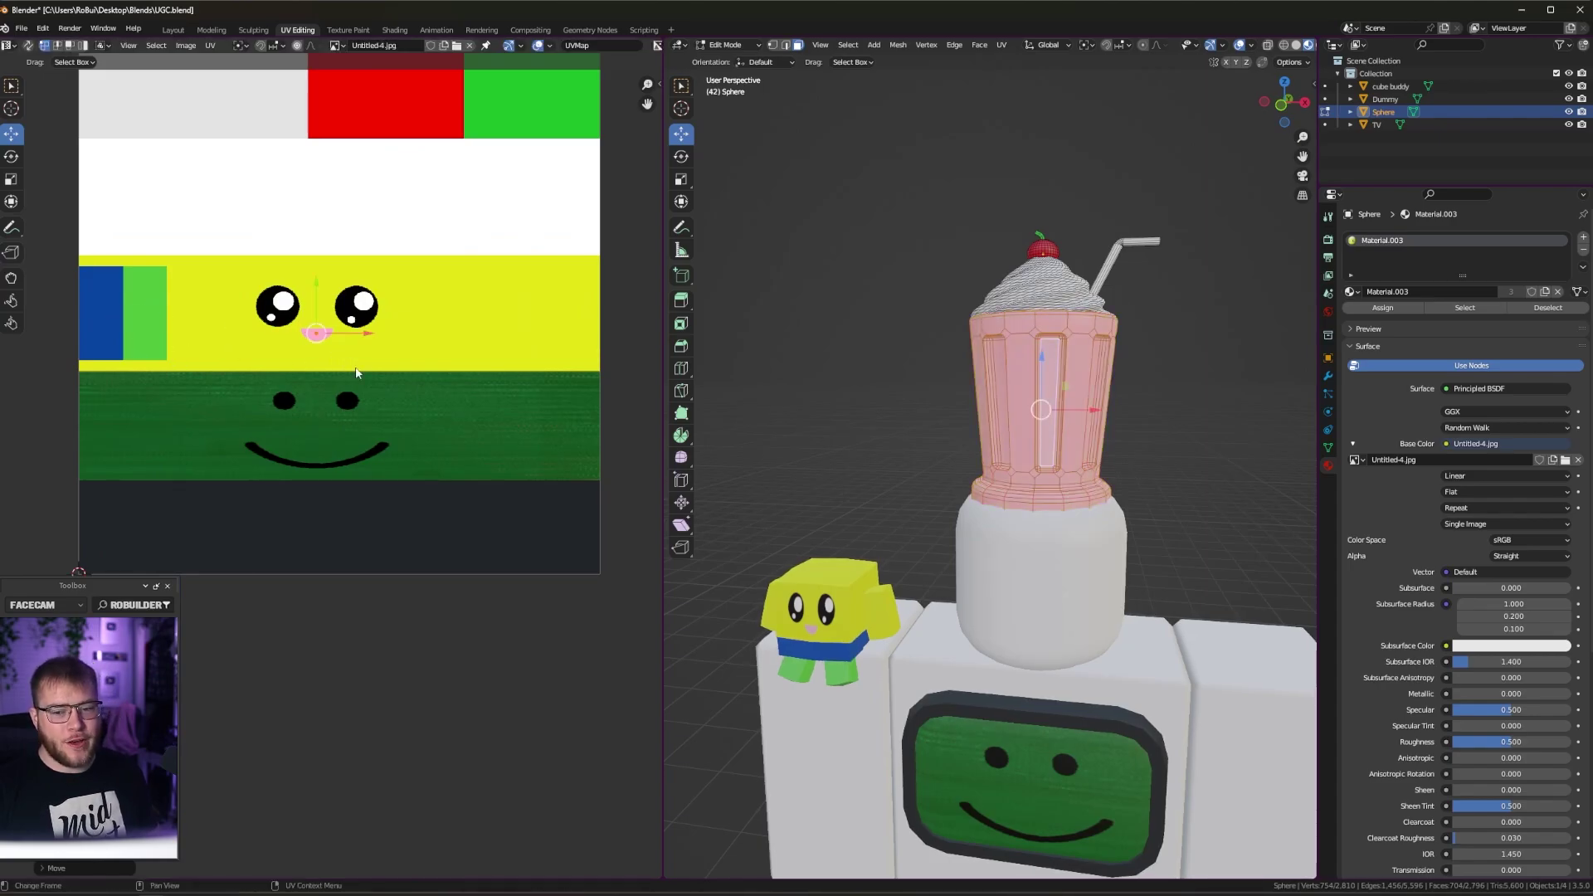
pyautogui.click(868, 388)
pyautogui.scroll(-3, 869, 388)
pyautogui.press('Tab')
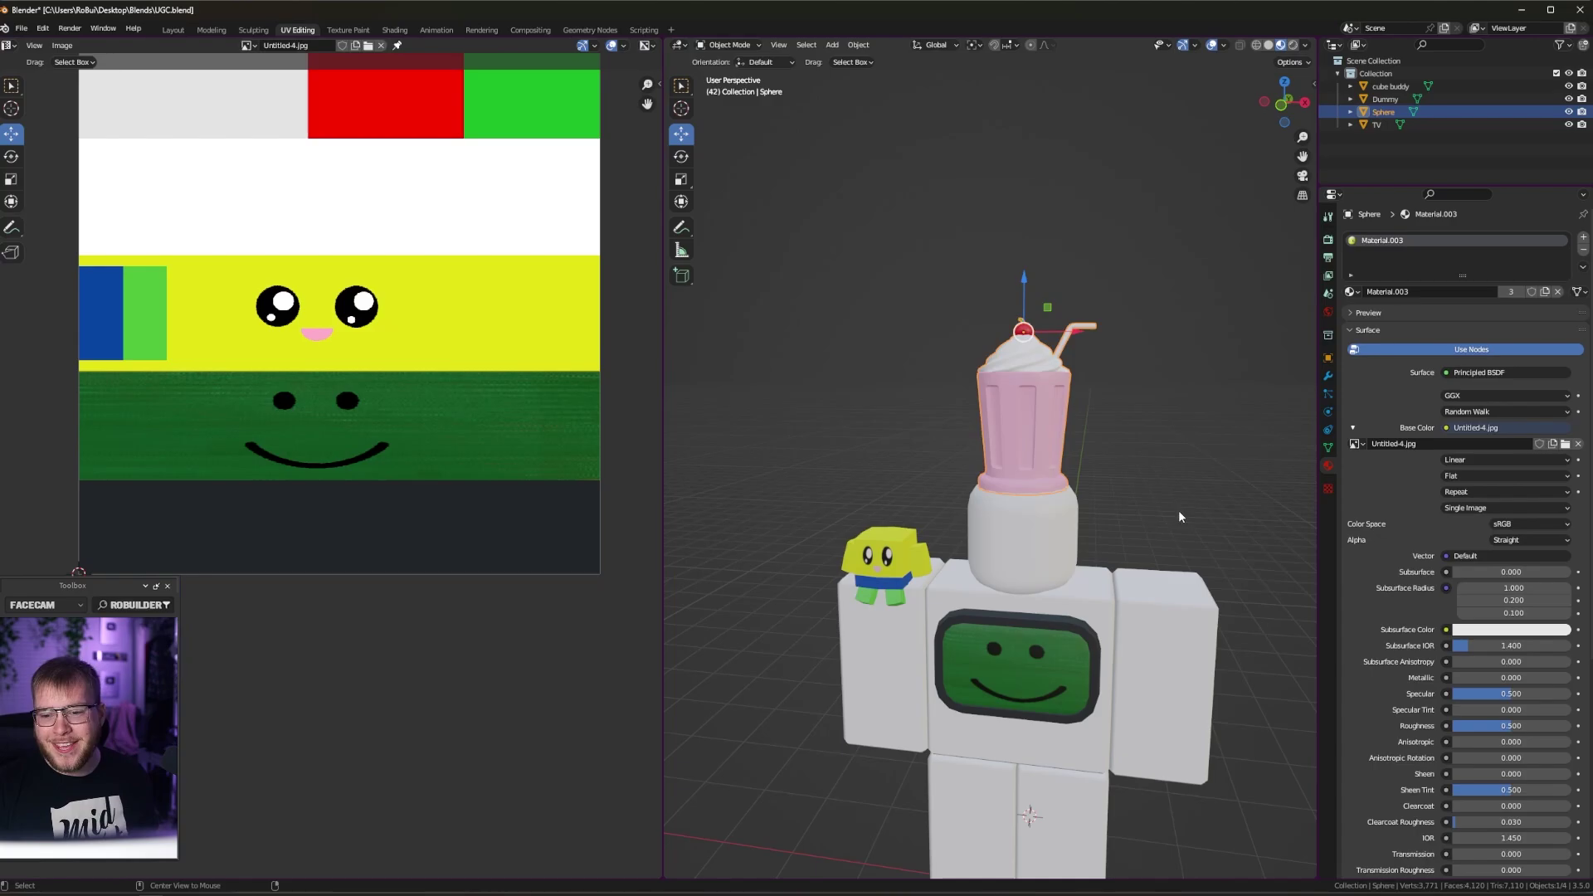
# Examine the milkshake's mesh density up close in Edit Mode and select the entire mesh
pyautogui.press('KP_1')
pyautogui.scroll(3, 1166, 498)
pyautogui.keyDown('shift'); pyautogui.moveTo(1166, 498); pyautogui.dragTo(1091, 377, button='middle'); pyautogui.keyUp('shift')
pyautogui.press('Tab')
pyautogui.scroll(3, 1012, 282)
pyautogui.scroll(-3, 1016, 299)
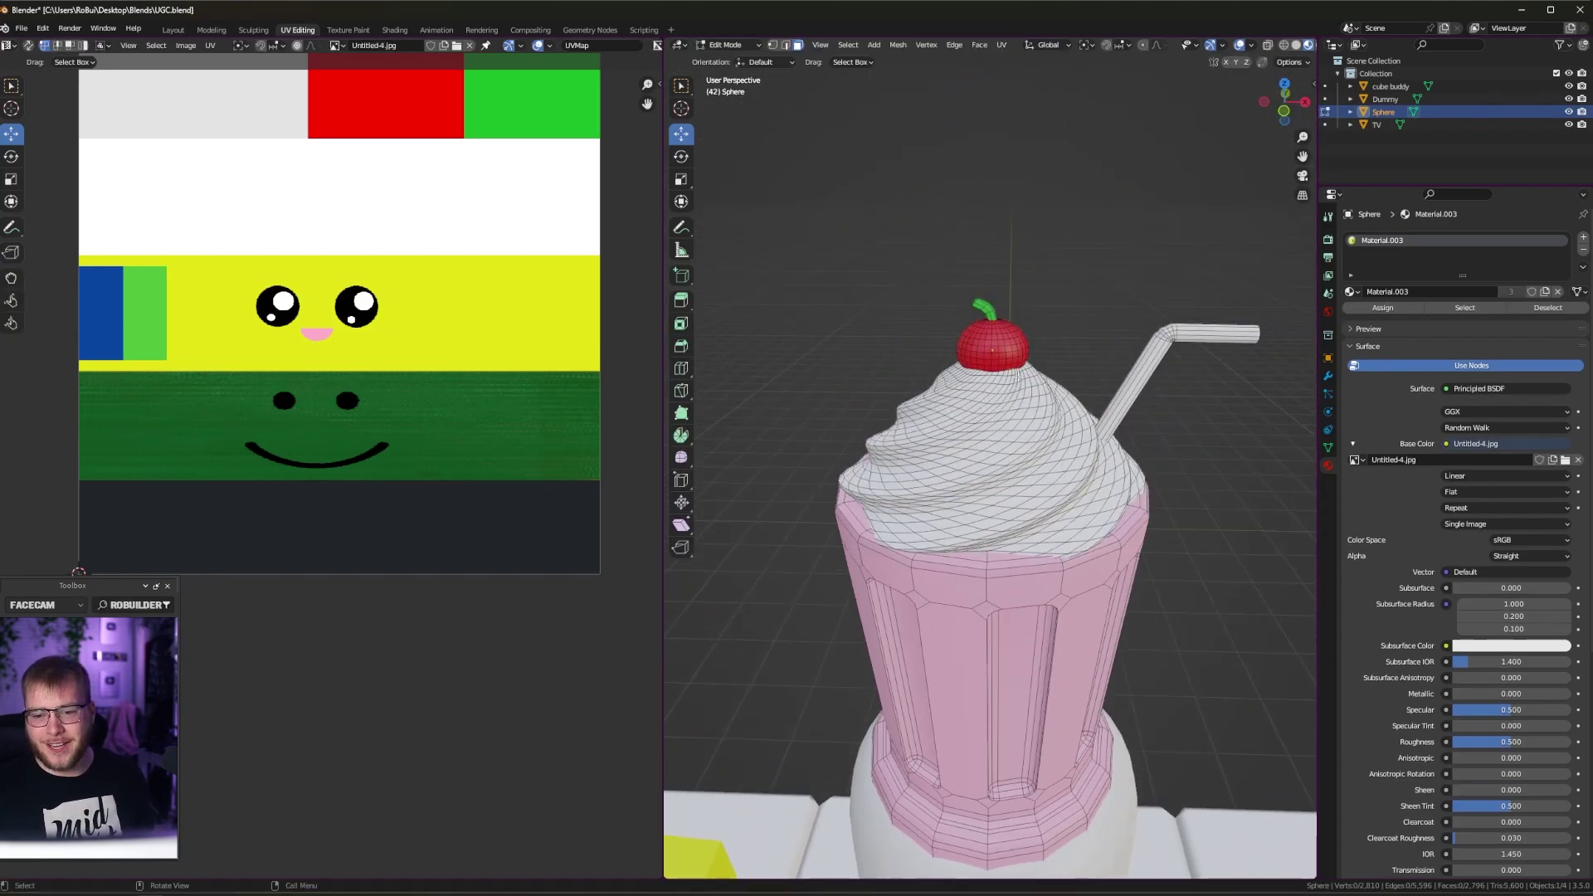
pyautogui.scroll(5, 1024, 324)
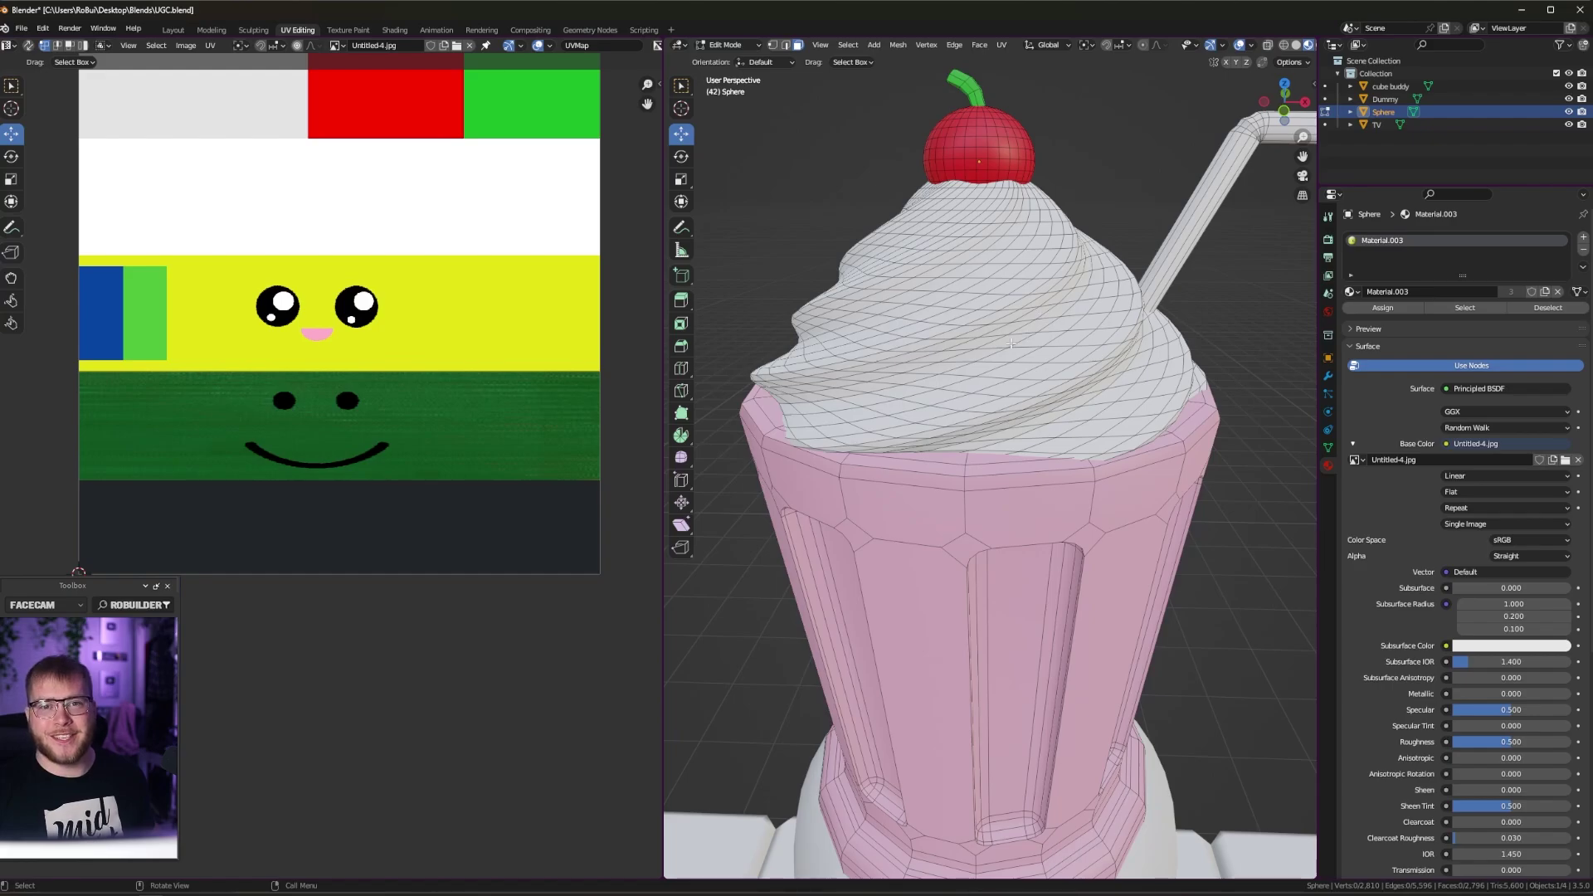
pyautogui.press('a')
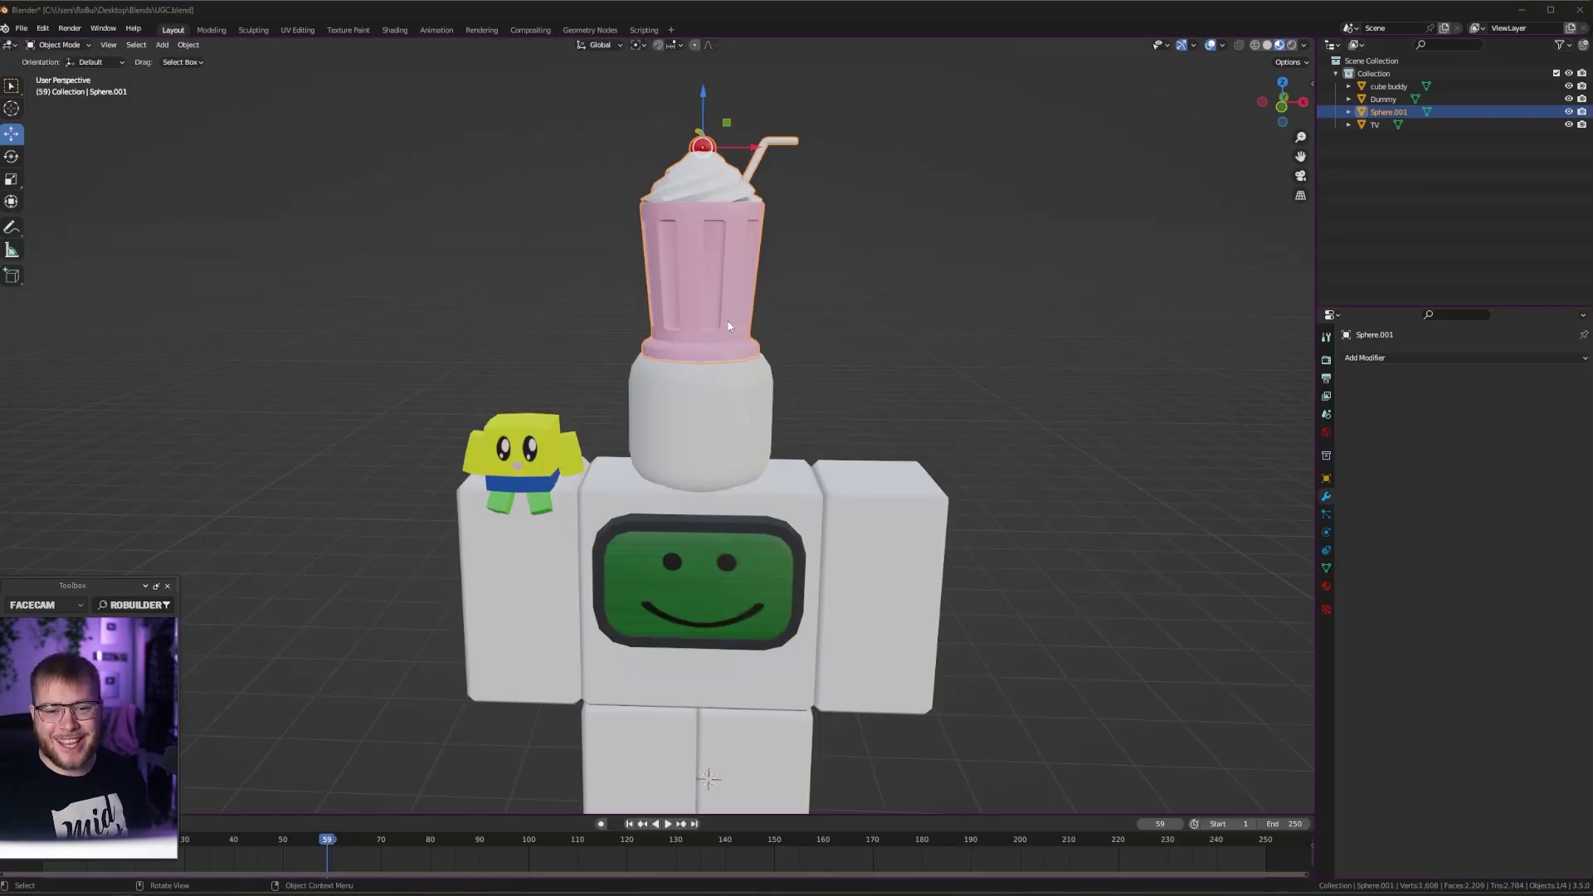
# Review the simplified milkshake mesh, deselect it and look over all three textured items on the dummy
pyautogui.moveTo(747, 297); pyautogui.dragTo(803, 311, button='middle')
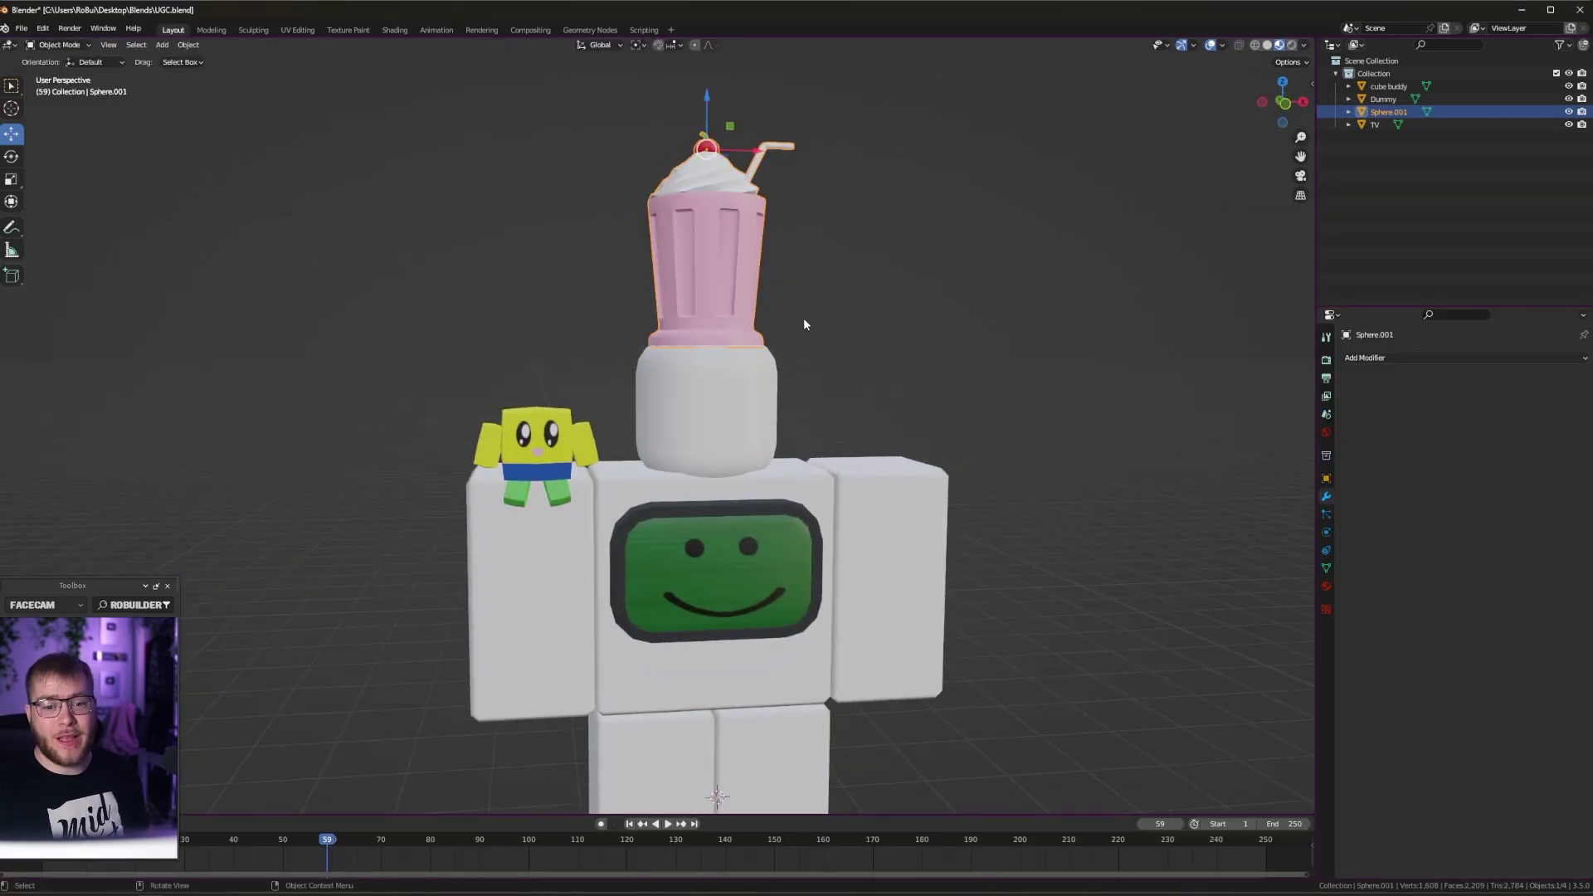
pyautogui.press('Tab')
pyautogui.moveTo(835, 381); pyautogui.dragTo(849, 372, button='middle')
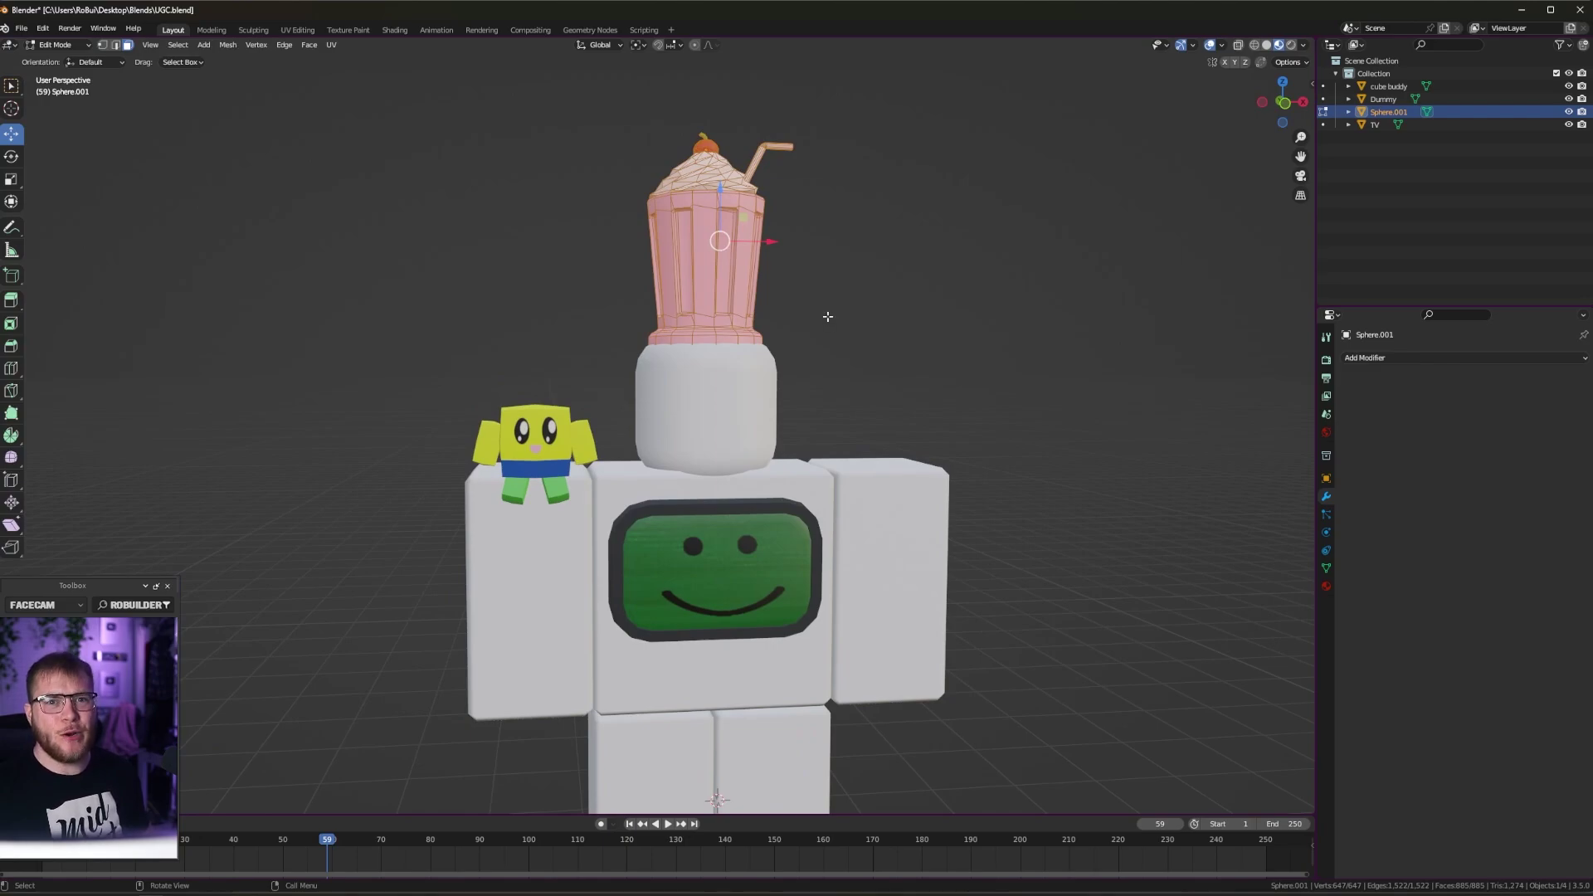
pyautogui.moveTo(903, 297)
pyautogui.mouseDown(button='middle')
pyautogui.moveTo(889, 296)
pyautogui.moveTo(892, 321)
pyautogui.mouseUp(button='middle')
pyautogui.press('Tab')
pyautogui.click(893, 322)
pyautogui.scroll(-1, 854, 390)
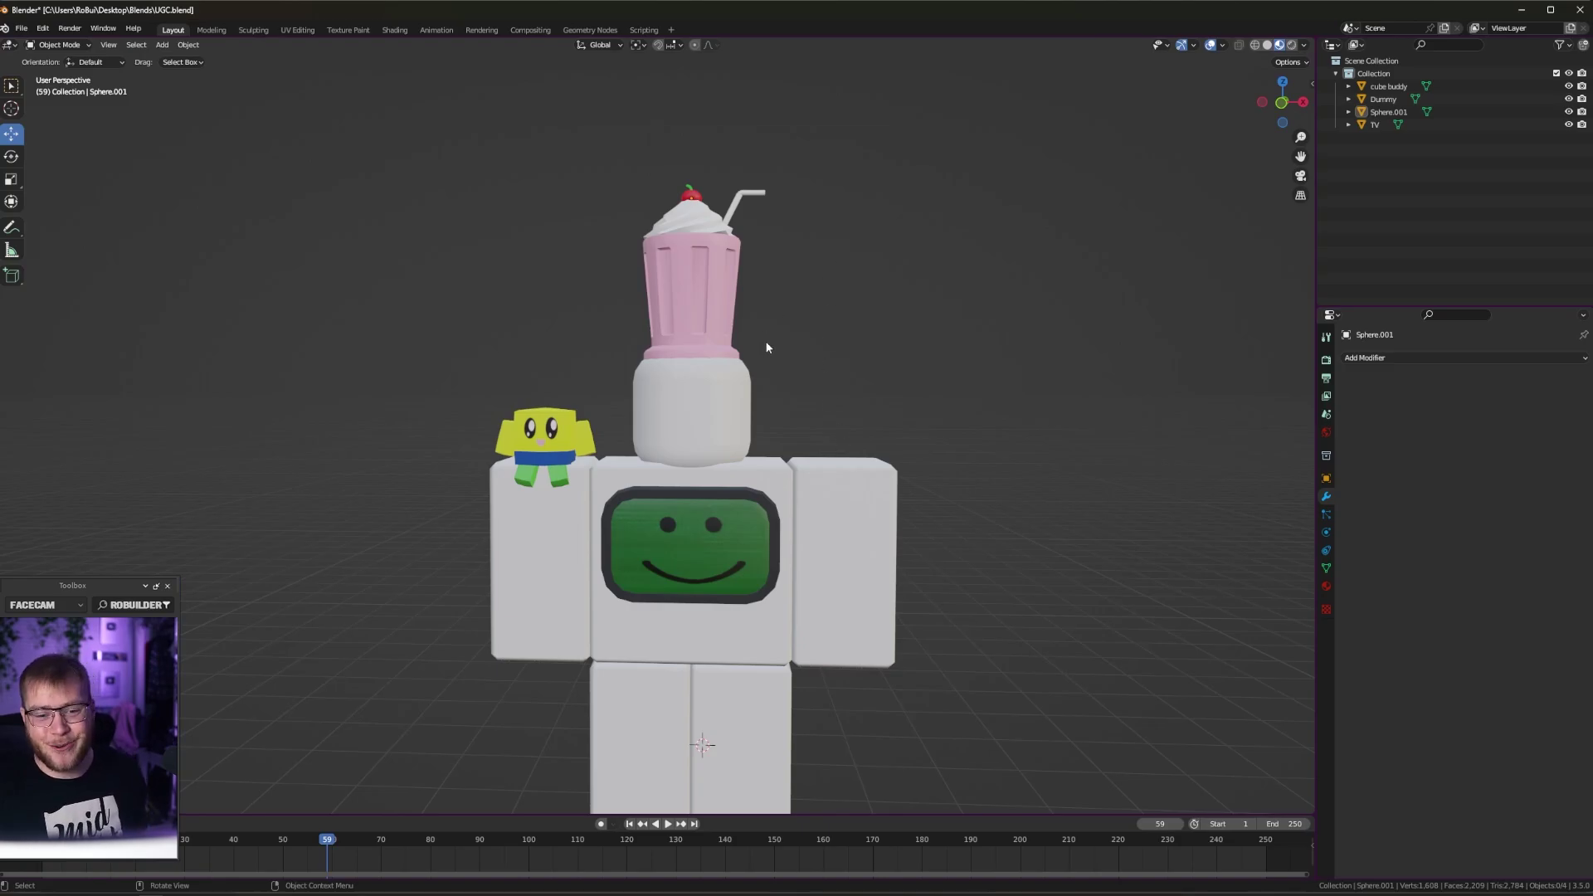
pyautogui.moveTo(884, 462); pyautogui.dragTo(932, 466, button='middle')
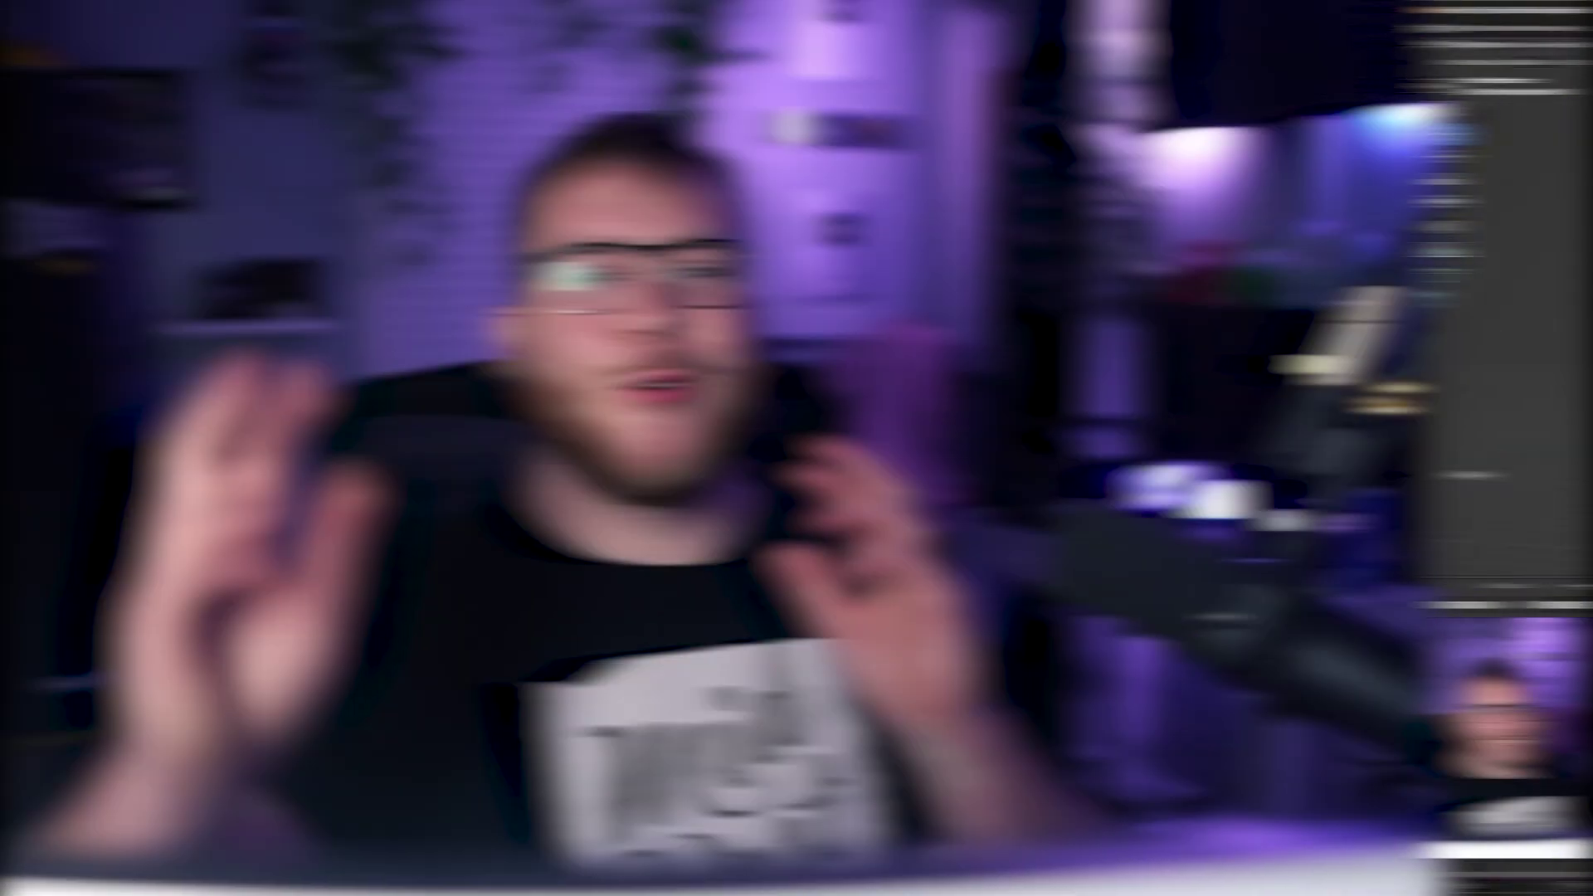